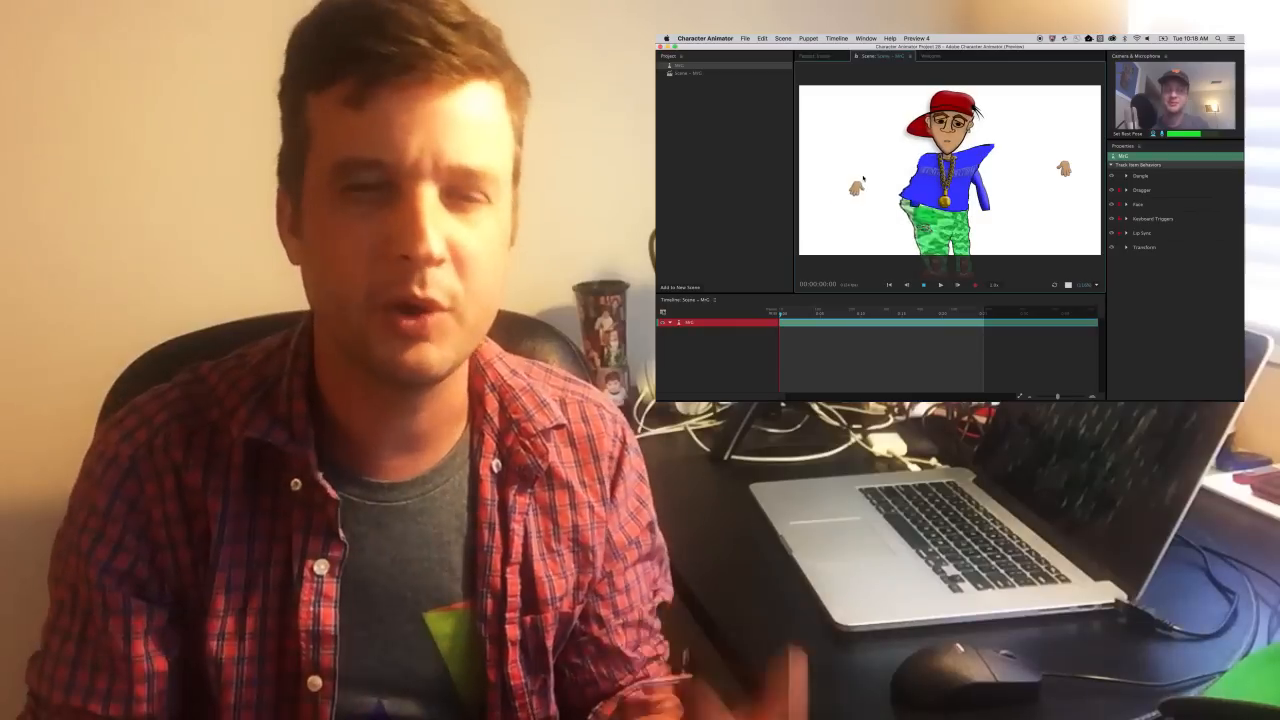
Step: Return MrG's loose hands to his sleeves and select the stickman's leftarm layer
drag(916, 217, 915, 212)
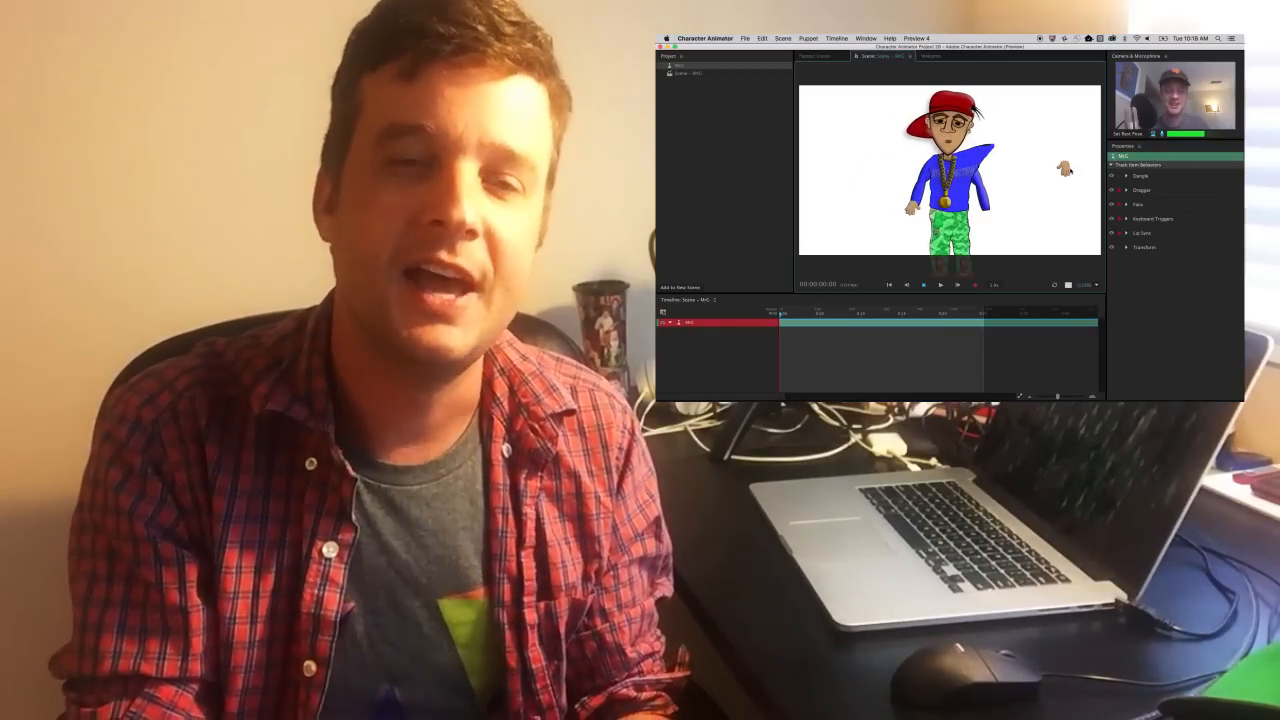
drag(1070, 171, 989, 212)
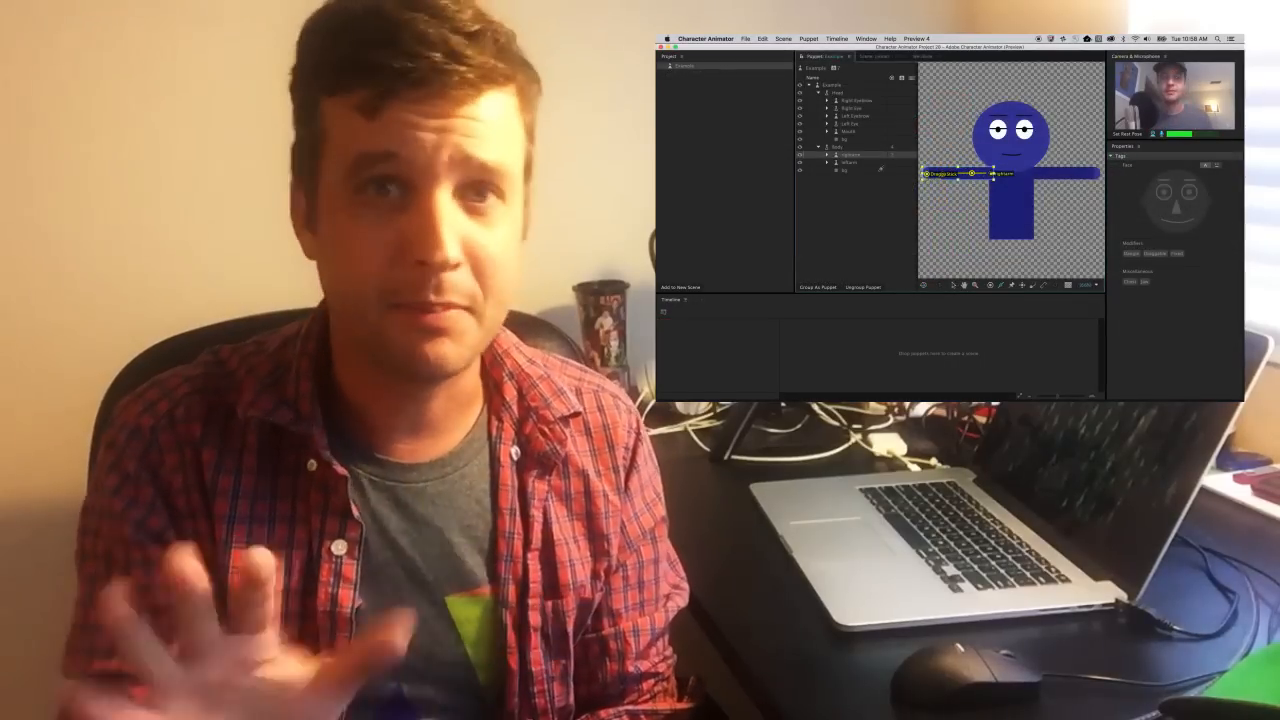
click(869, 163)
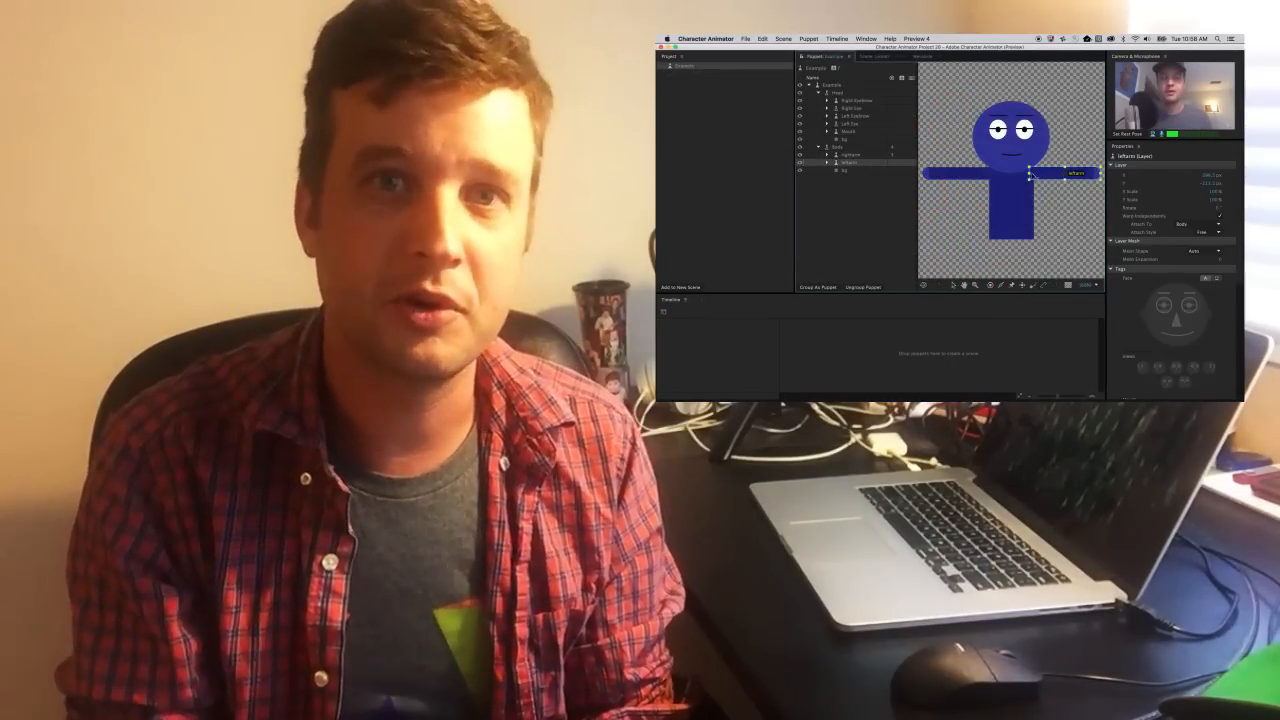
Step: Draw a second stick along the stickman's left arm from the shoulder handle
click(1031, 174)
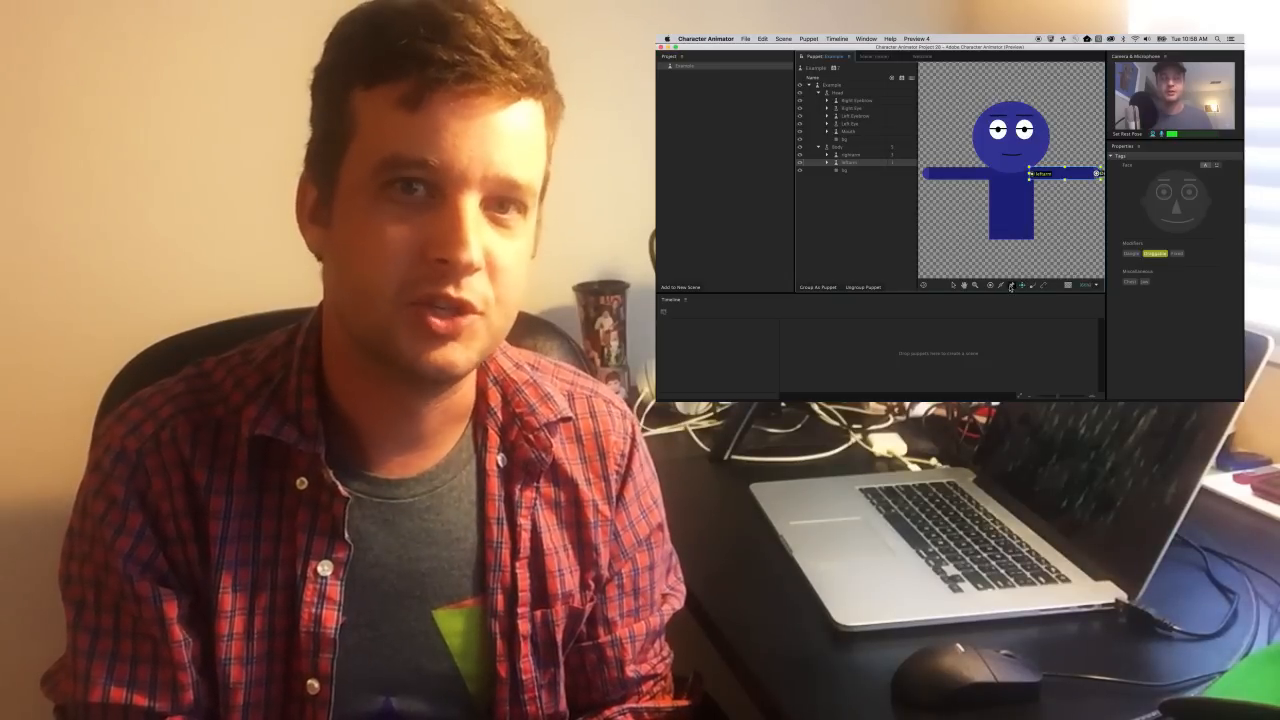
click(1041, 174)
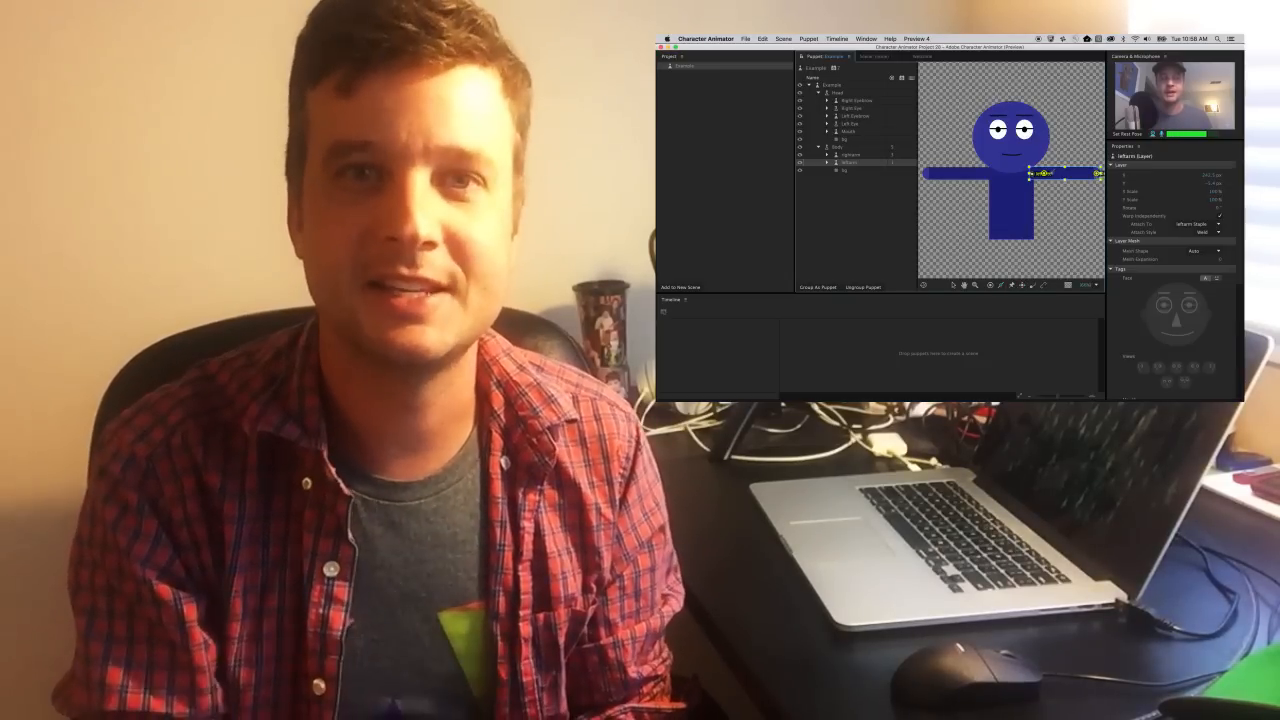
drag(1036, 174, 1093, 174)
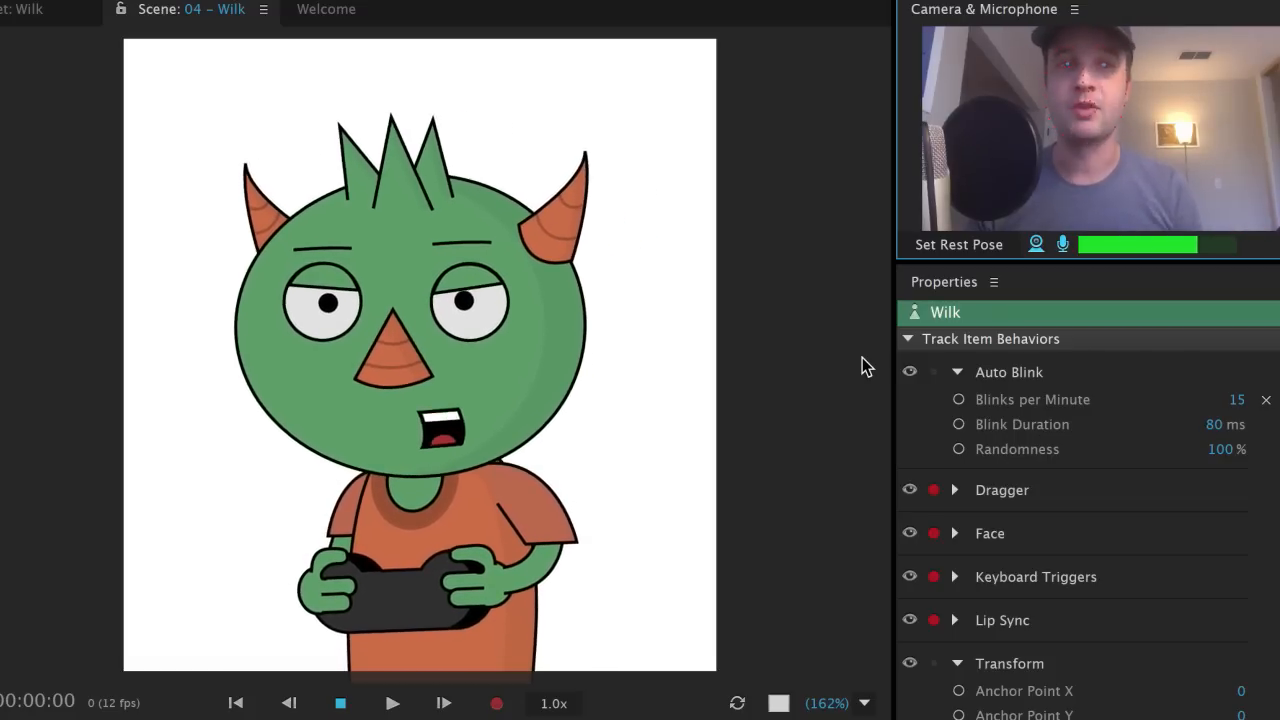
Step: Cycle the Wilk scene background through transparent, black and back to white
click(778, 703)
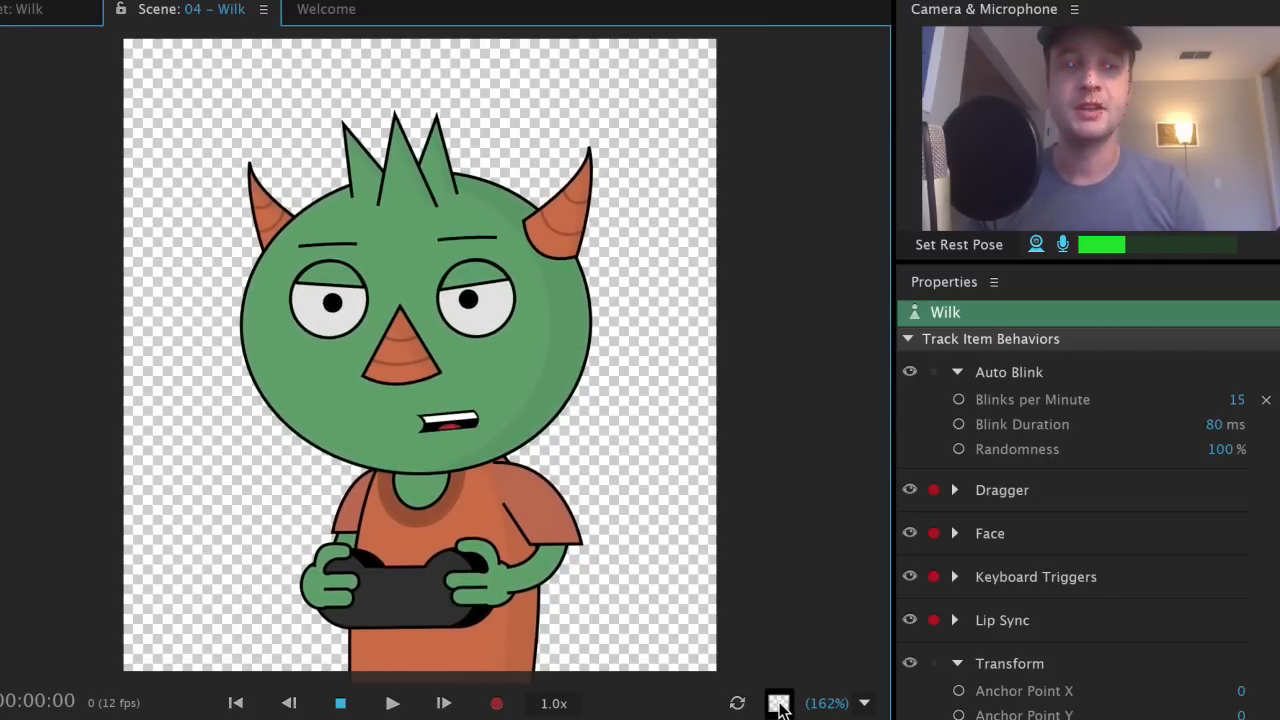
click(778, 703)
click(778, 703)
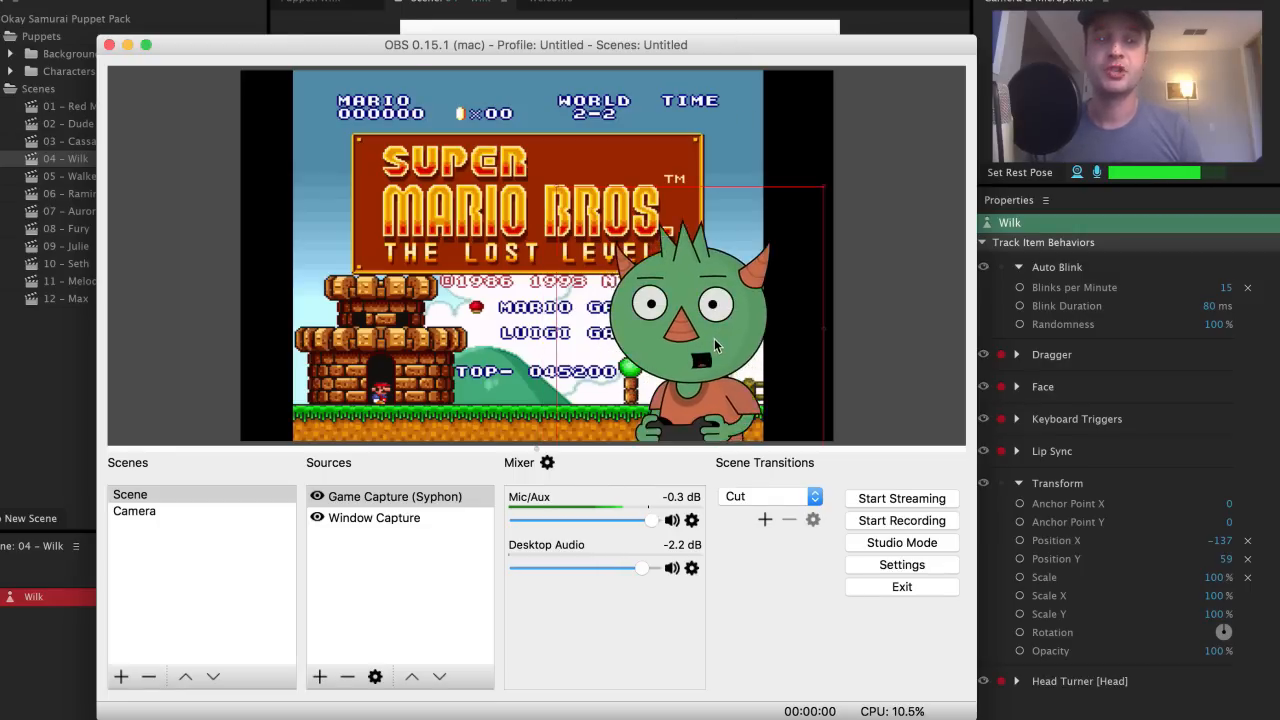
Step: Move the Wilk capture up-right over Mario and enable Allow Transparency on Game Capture (Syphon)
drag(700, 340, 741, 327)
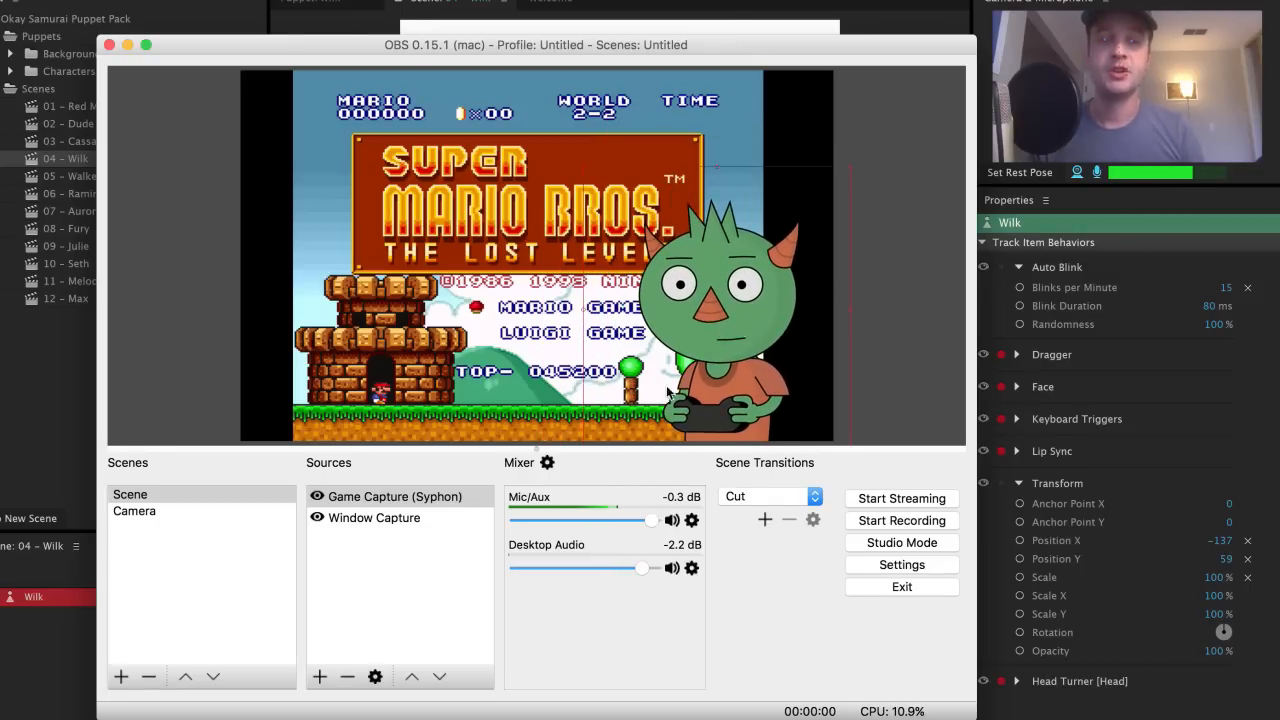
click(376, 500)
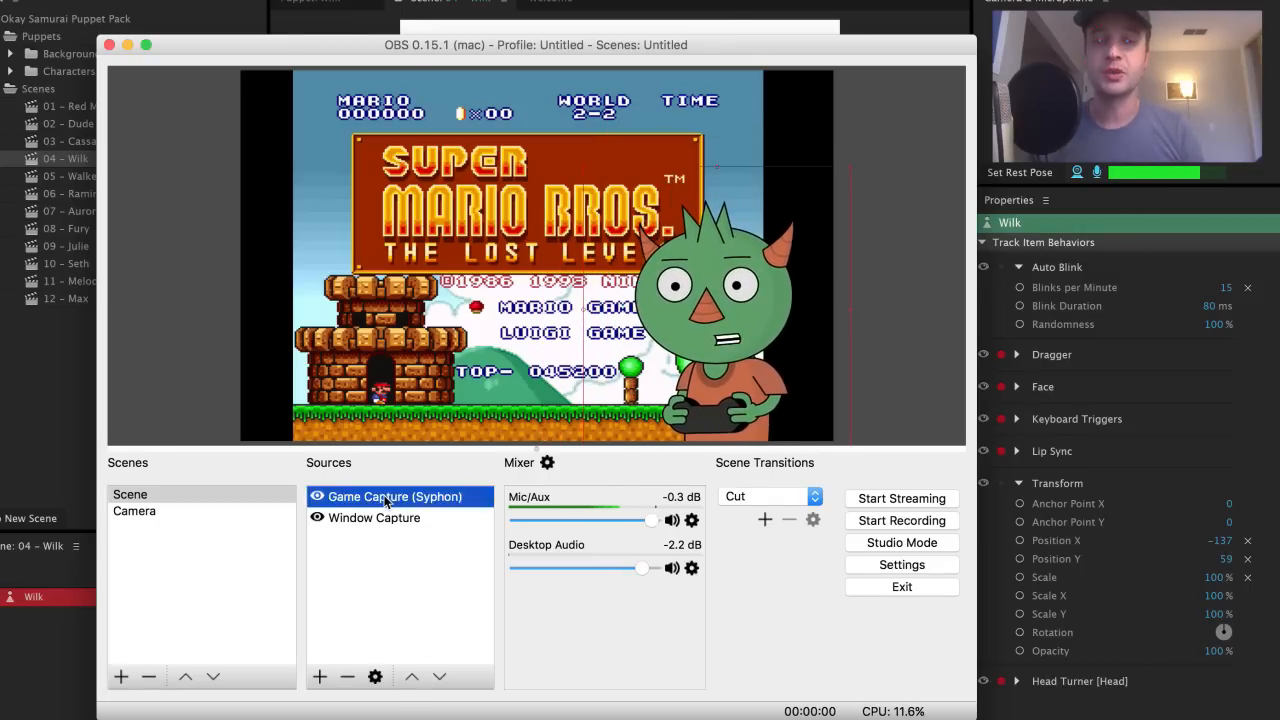
click(320, 677)
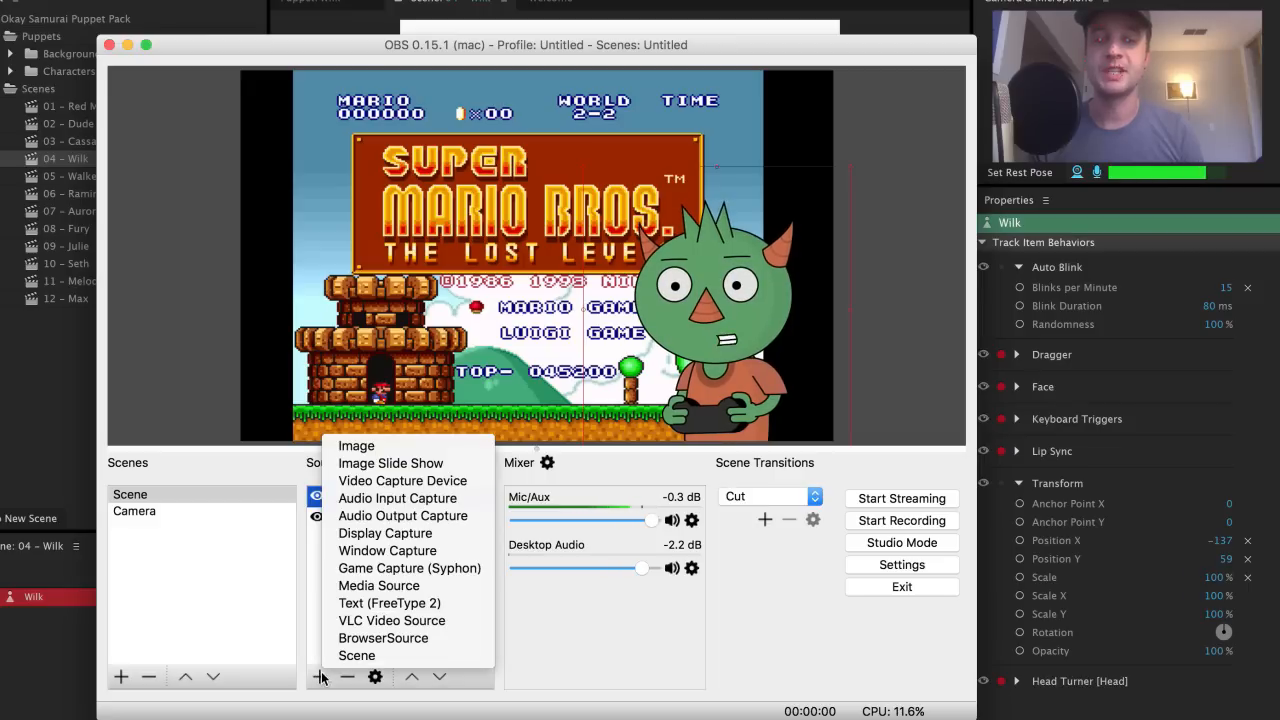
click(535, 554)
click(449, 501)
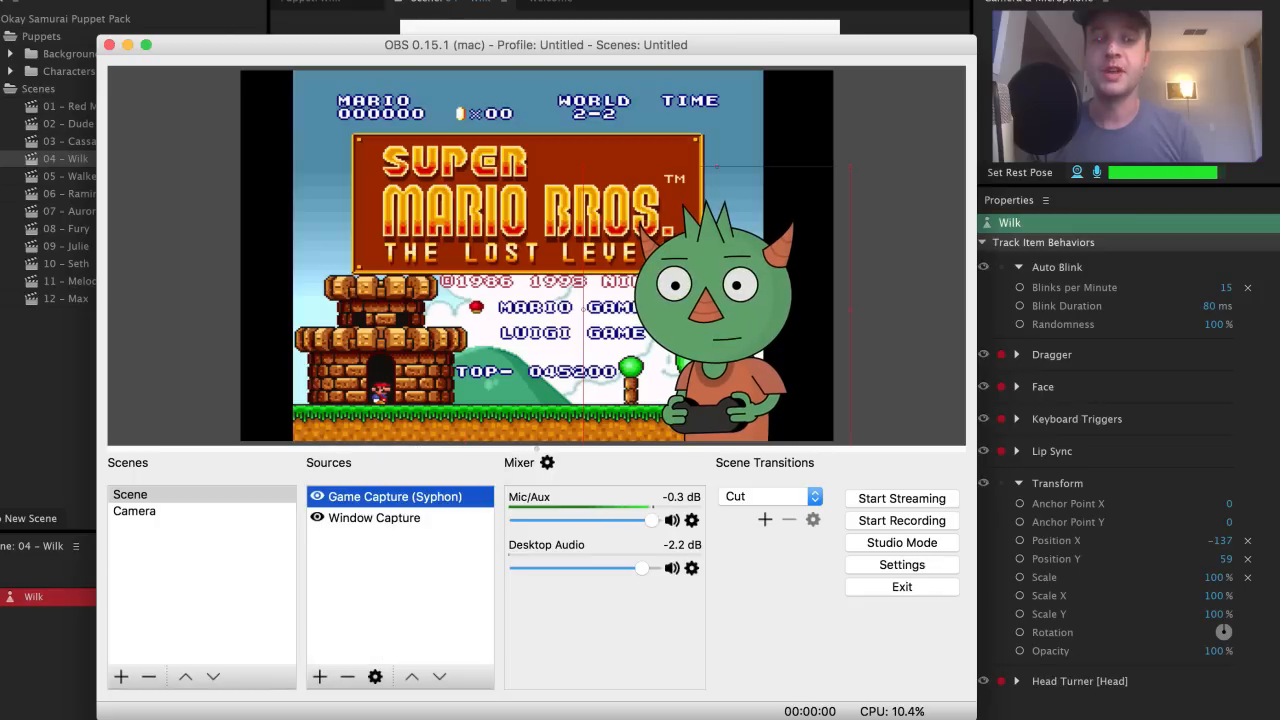
click(376, 677)
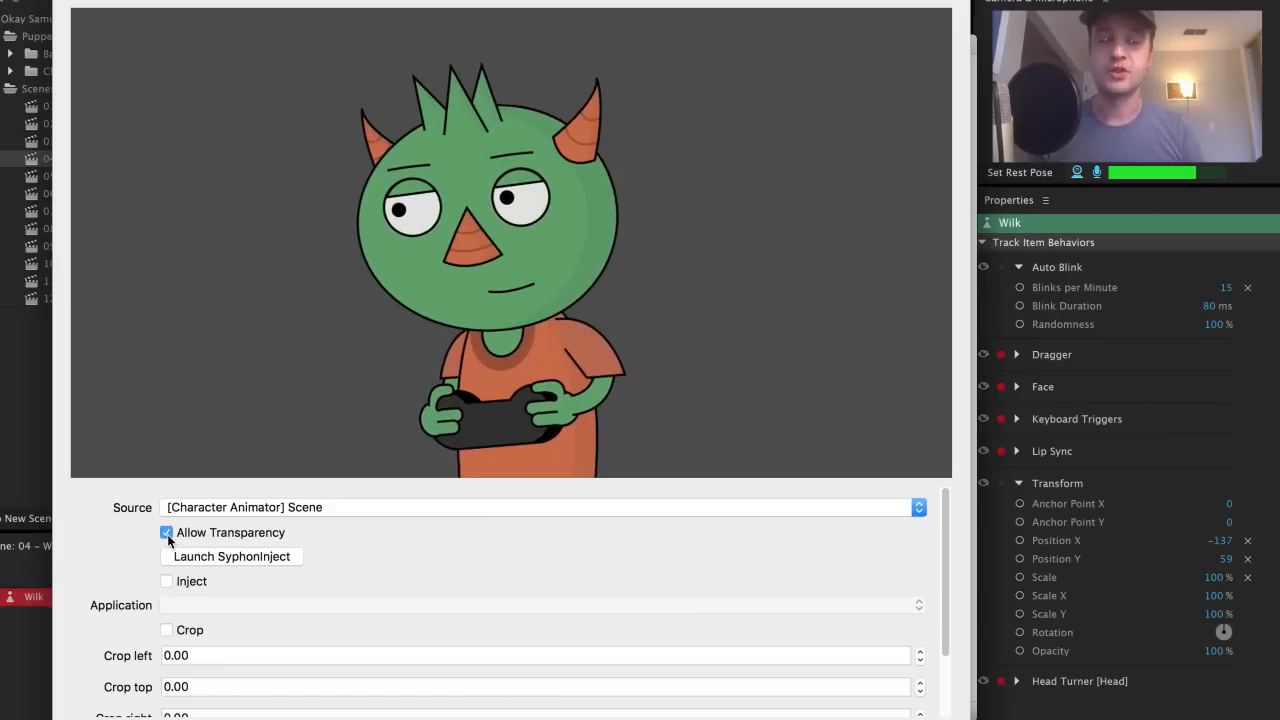
click(912, 718)
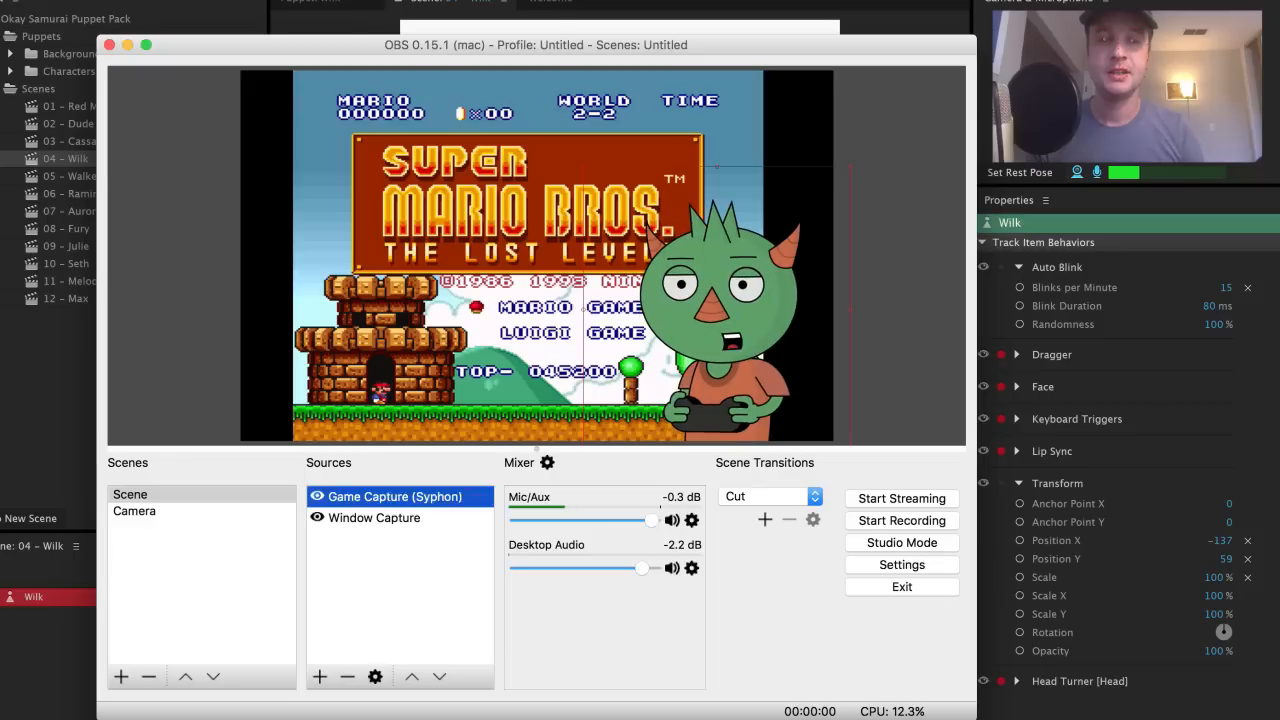
Step: Shrink the puppet capture, place it at the game's lower right, and open OBS Settings
click(657, 218)
mouse_move(657, 218)
mouse_down()
mouse_move(550, 211)
mouse_move(680, 209)
mouse_move(662, 209)
mouse_up()
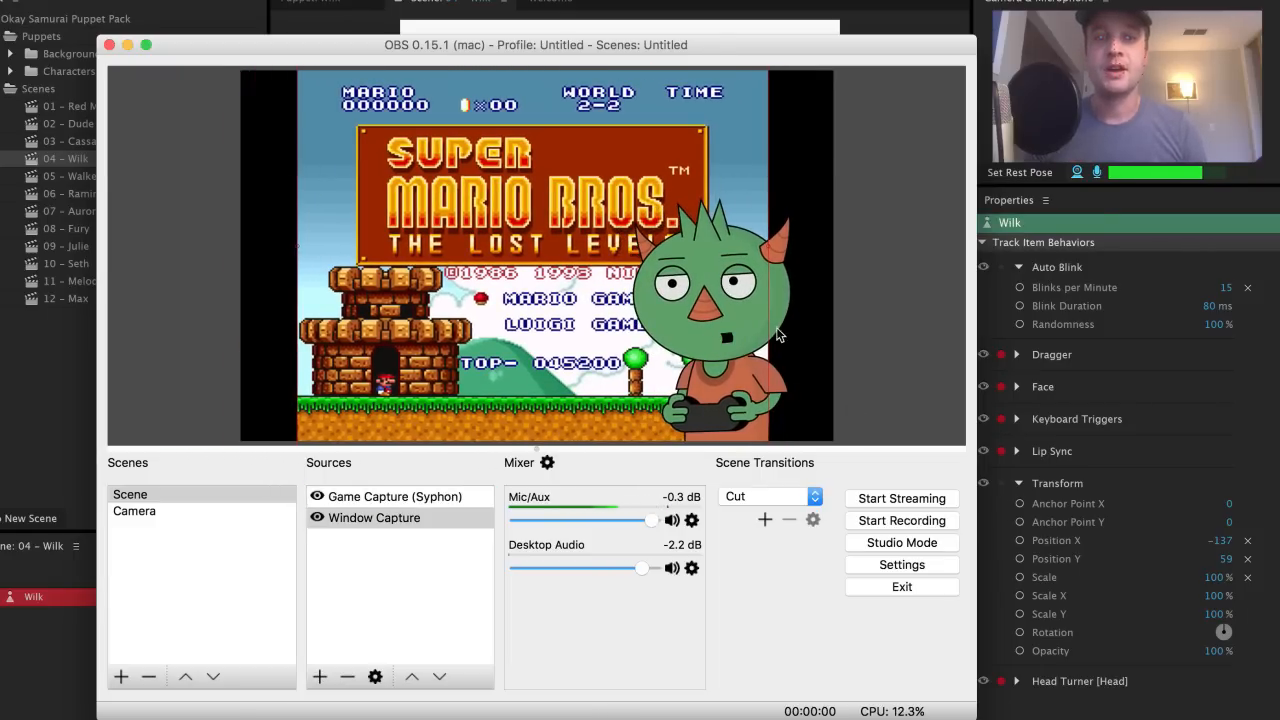
click(729, 283)
drag(768, 267, 720, 339)
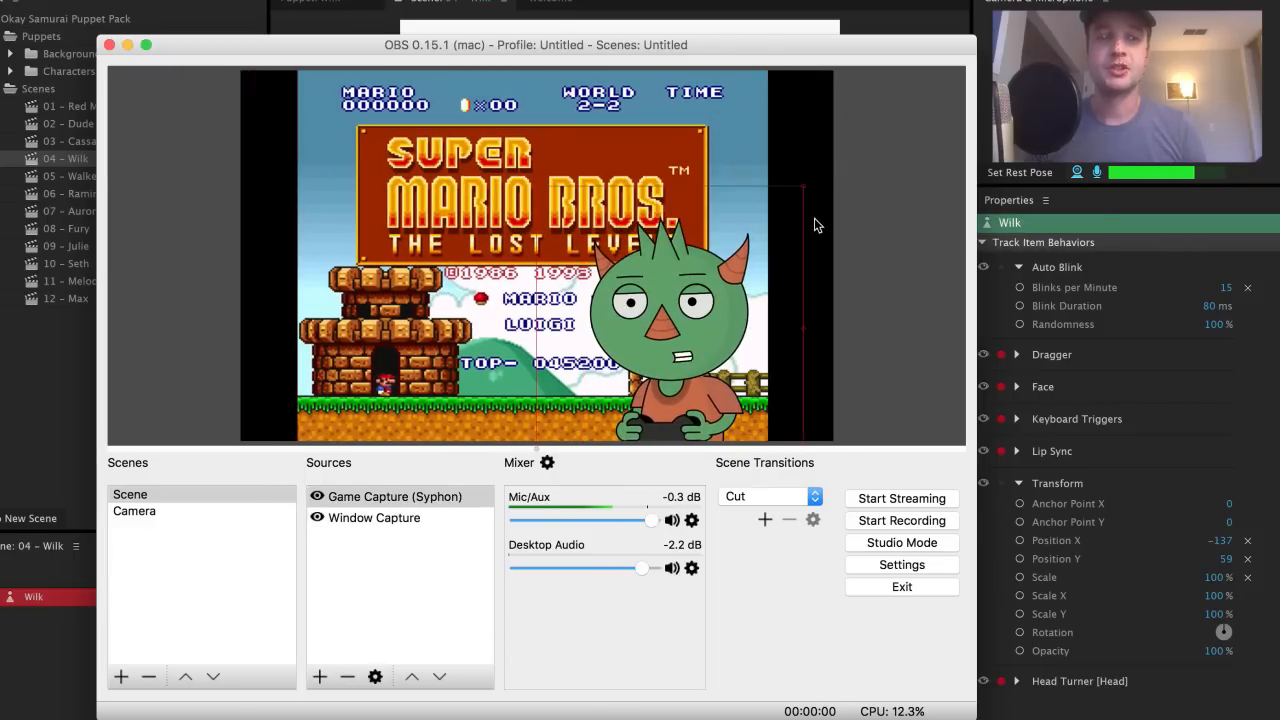
mouse_move(804, 187)
mouse_down()
mouse_move(769, 237)
mouse_move(840, 129)
mouse_move(789, 217)
mouse_move(811, 177)
mouse_up()
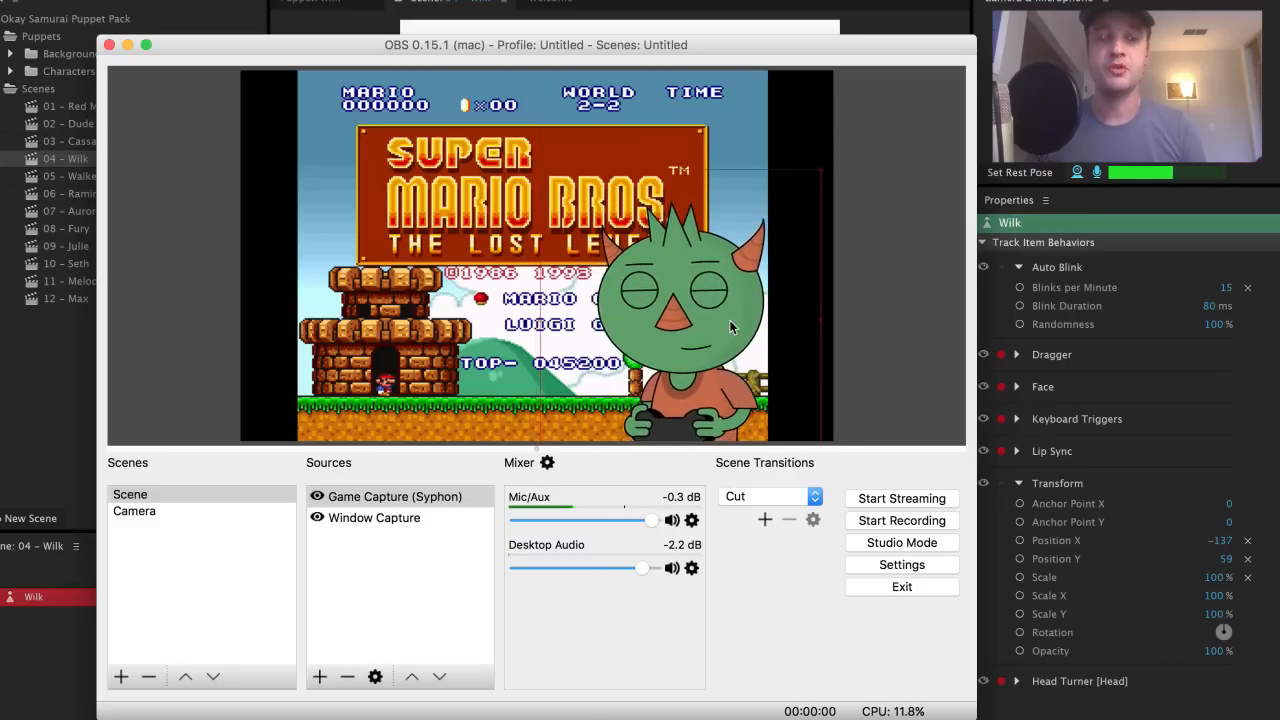
drag(720, 328, 767, 328)
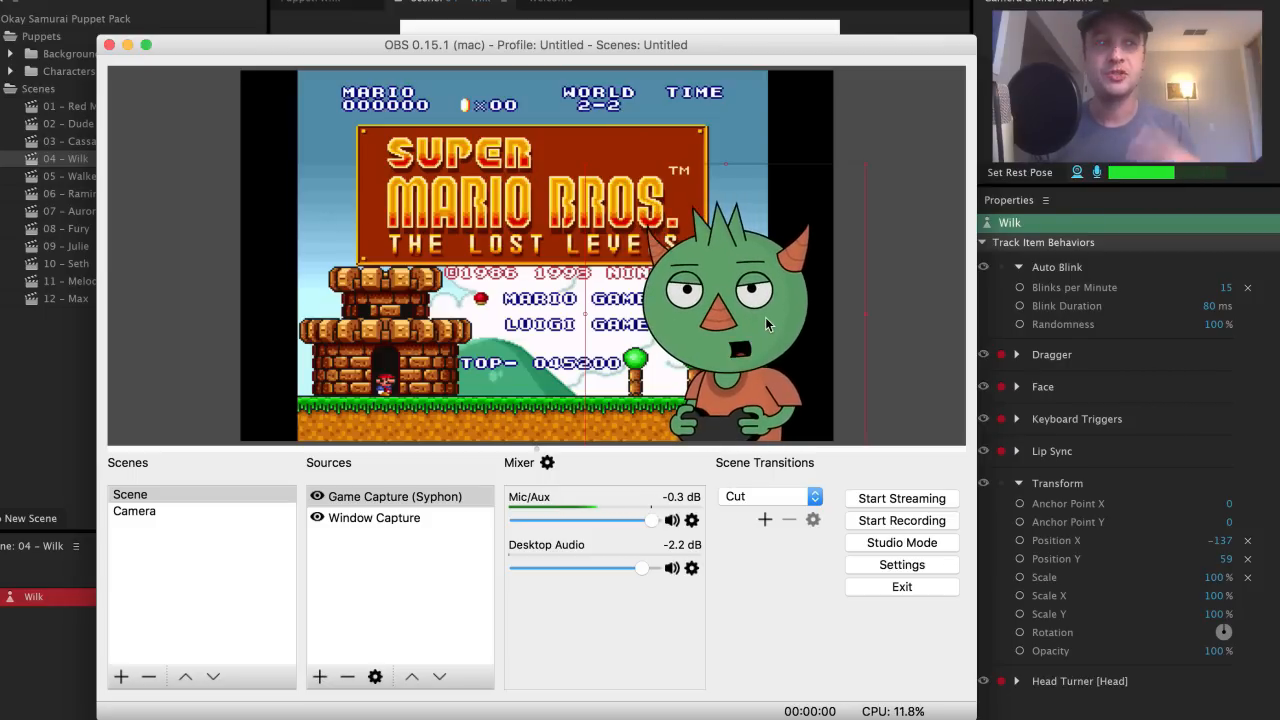
click(929, 567)
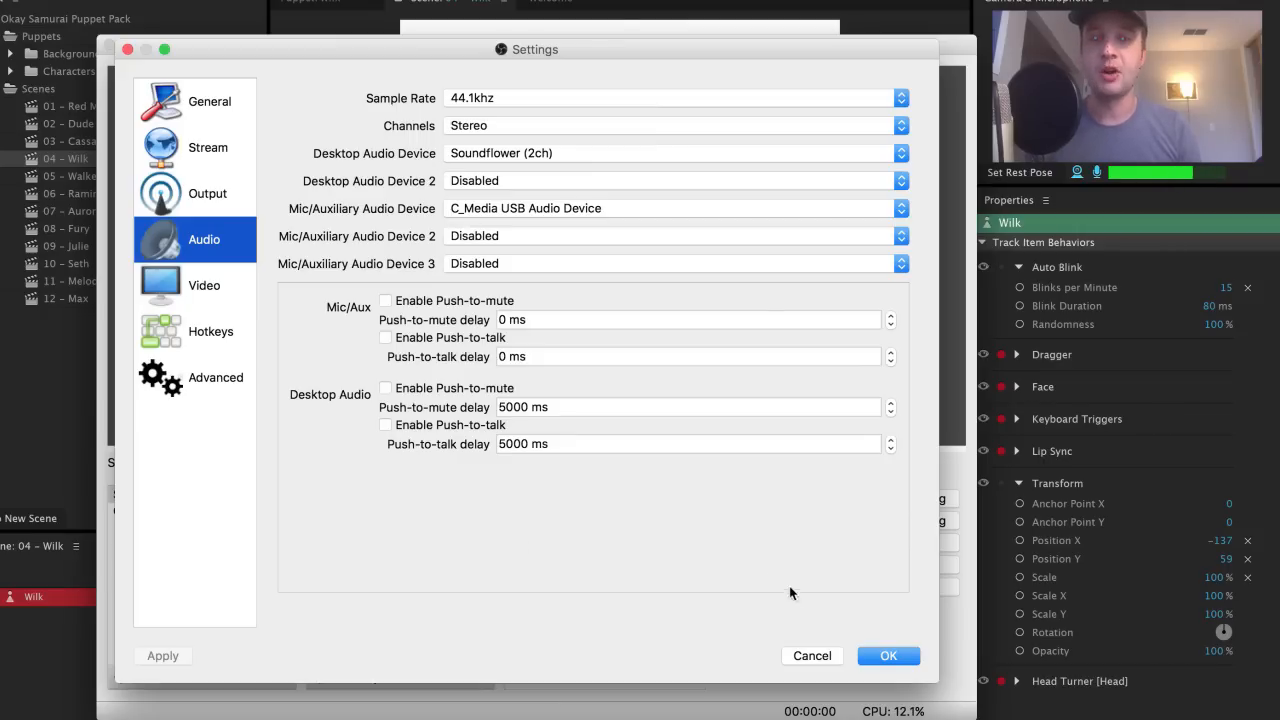
Step: Confirm Settings with OK, then review and close the Advanced Audio Properties window
click(876, 656)
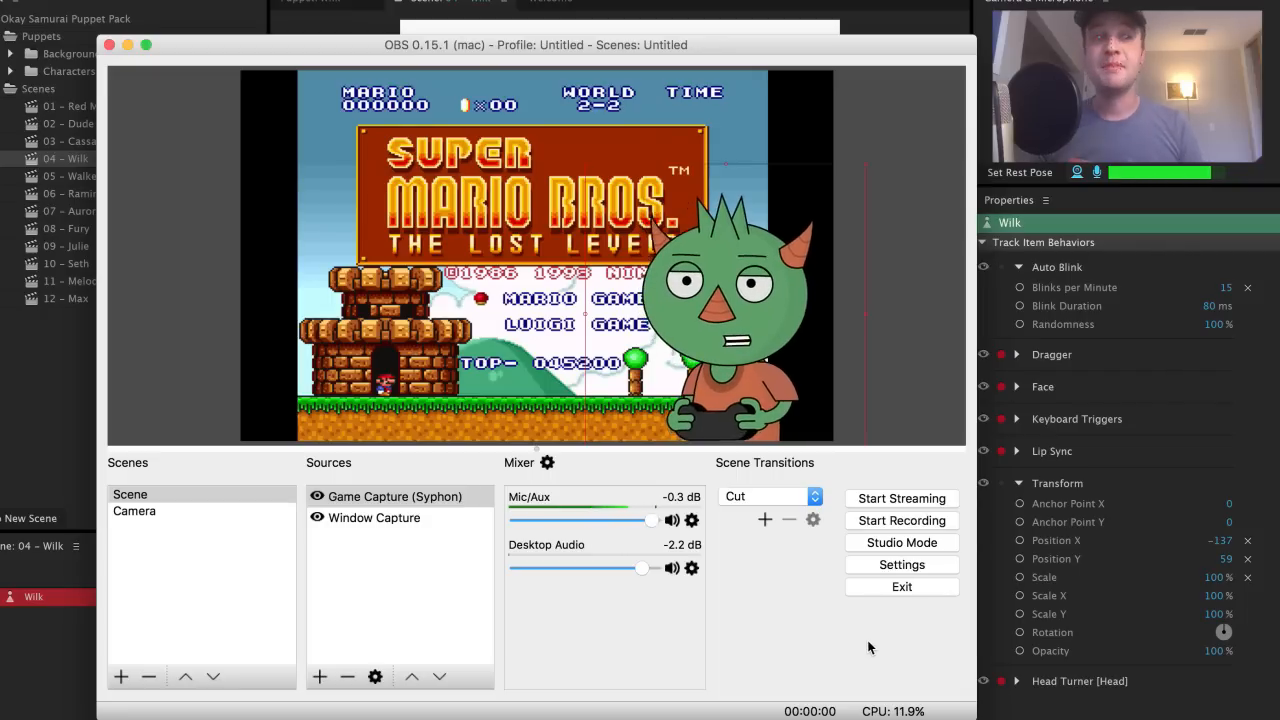
click(548, 462)
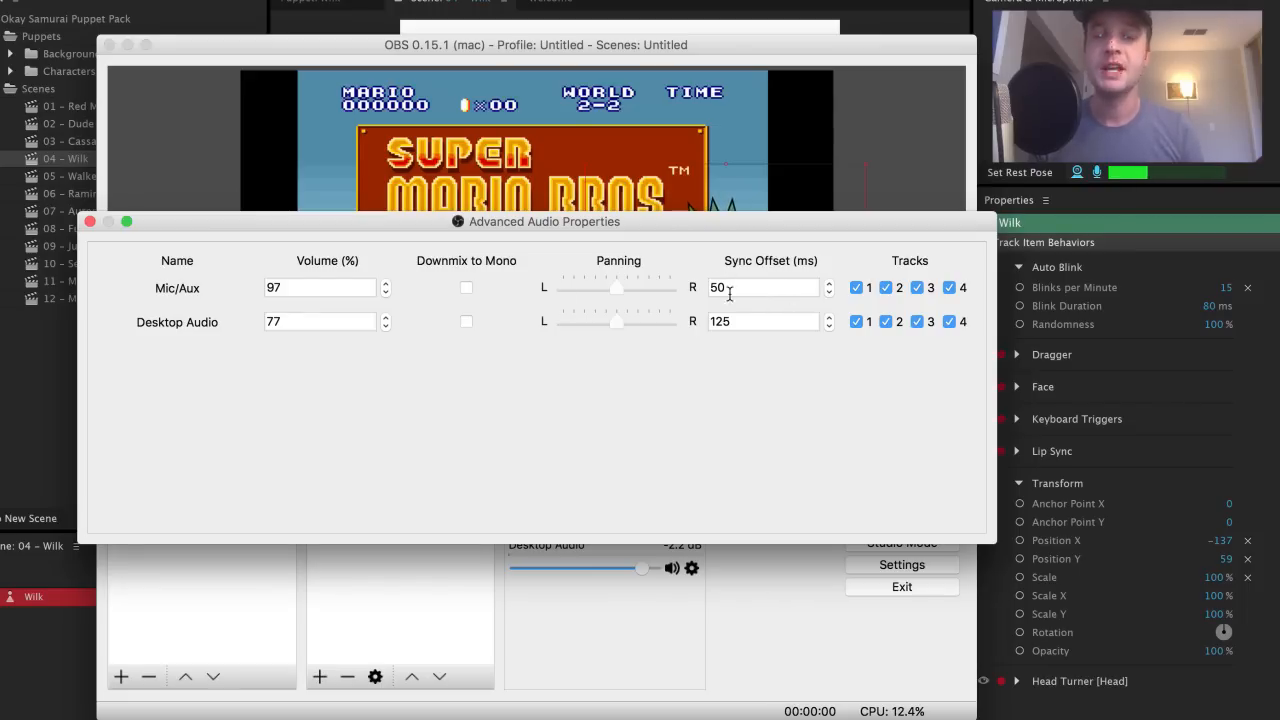
click(89, 221)
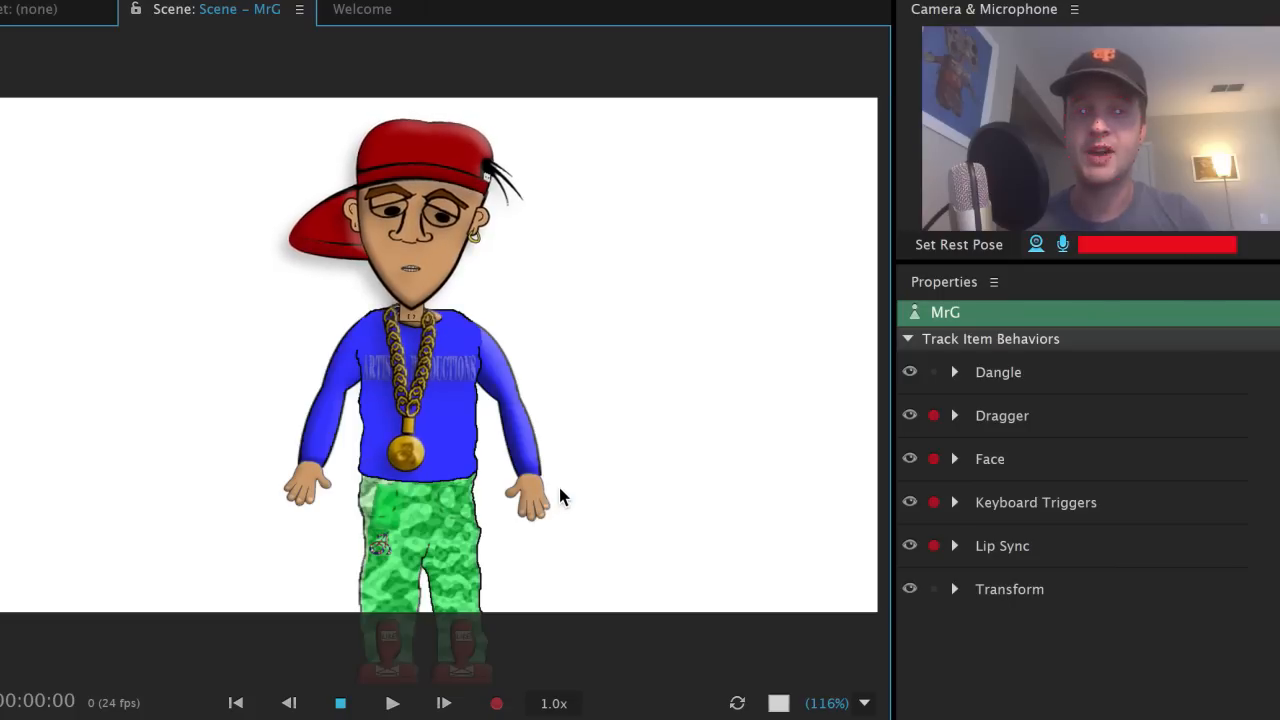
mouse_move(542, 498)
mouse_down()
mouse_move(600, 480)
mouse_move(643, 356)
mouse_move(707, 292)
mouse_move(768, 301)
mouse_move(778, 360)
mouse_up()
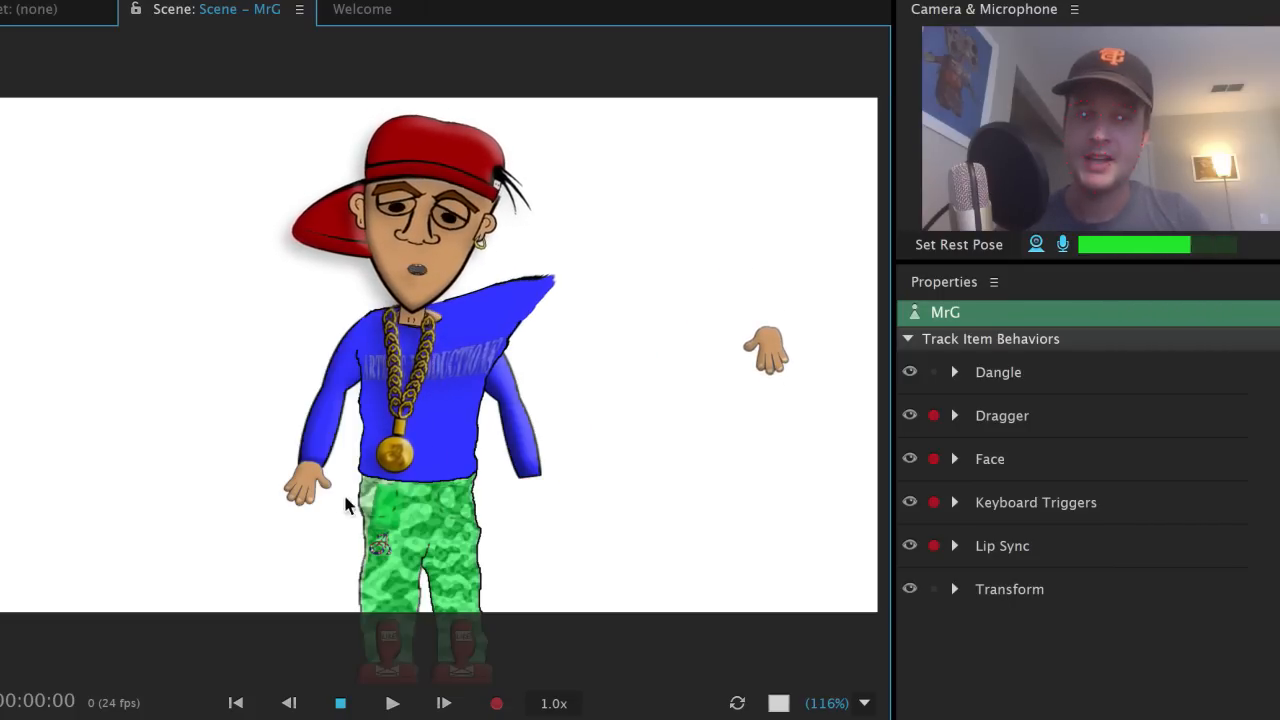
mouse_move(310, 488)
mouse_down()
mouse_move(166, 409)
mouse_move(104, 323)
mouse_move(75, 178)
mouse_up()
mouse_move(230, 155)
mouse_down()
mouse_move(657, 268)
mouse_move(731, 271)
mouse_move(271, 343)
mouse_move(156, 328)
mouse_move(62, 410)
mouse_move(36, 481)
mouse_move(111, 457)
mouse_move(156, 377)
mouse_move(145, 305)
mouse_move(117, 291)
mouse_move(250, 385)
mouse_up()
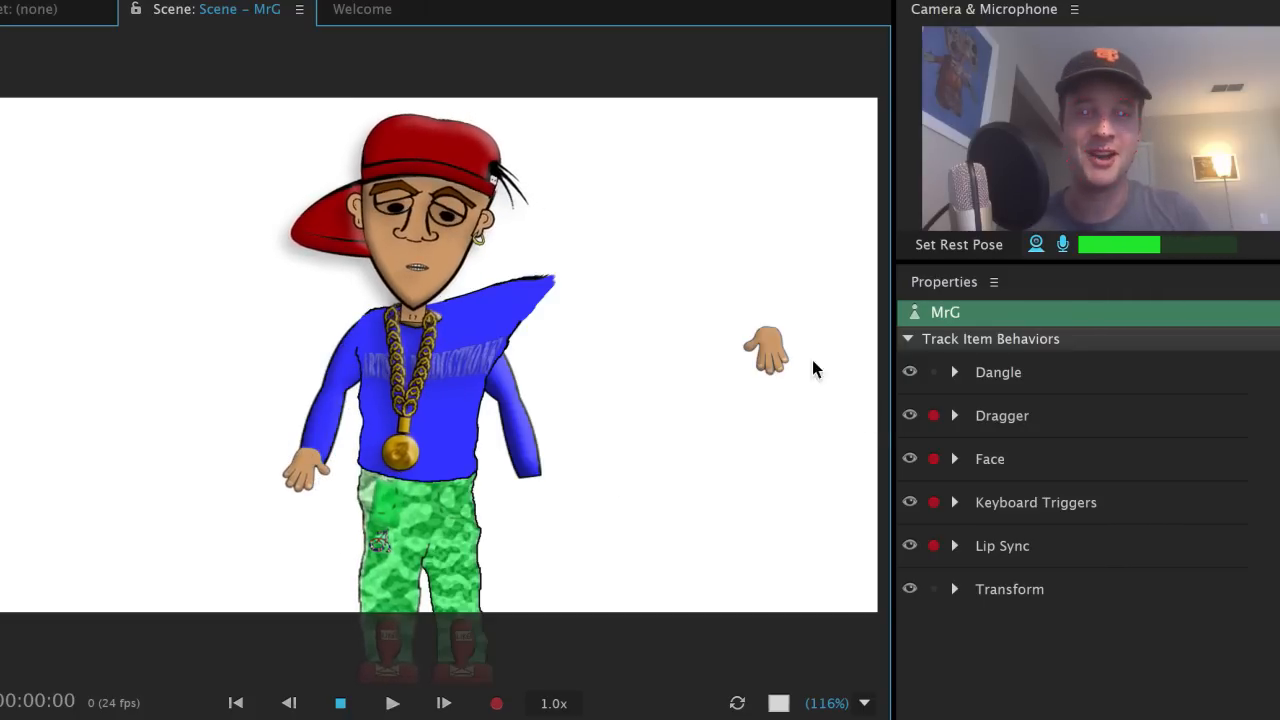
mouse_move(772, 365)
mouse_down()
mouse_move(754, 405)
mouse_move(540, 490)
mouse_up()
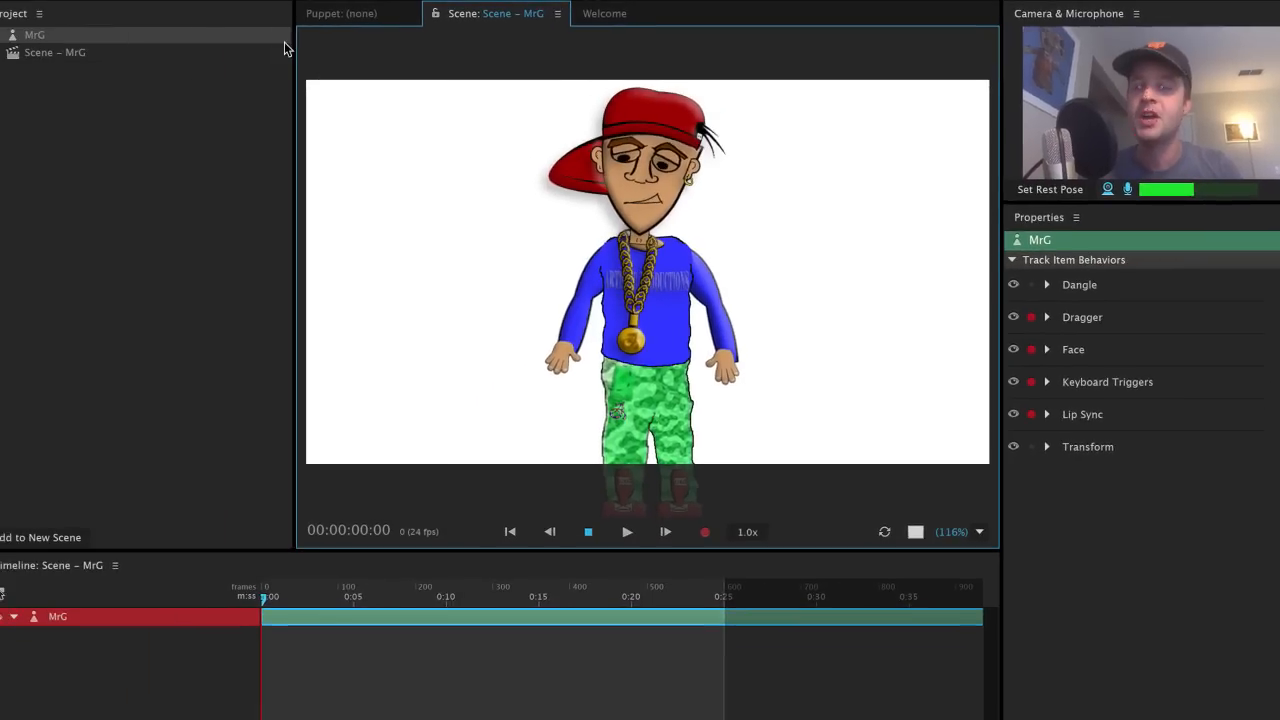
Step: Select the MrG puppet in the Project panel
click(138, 34)
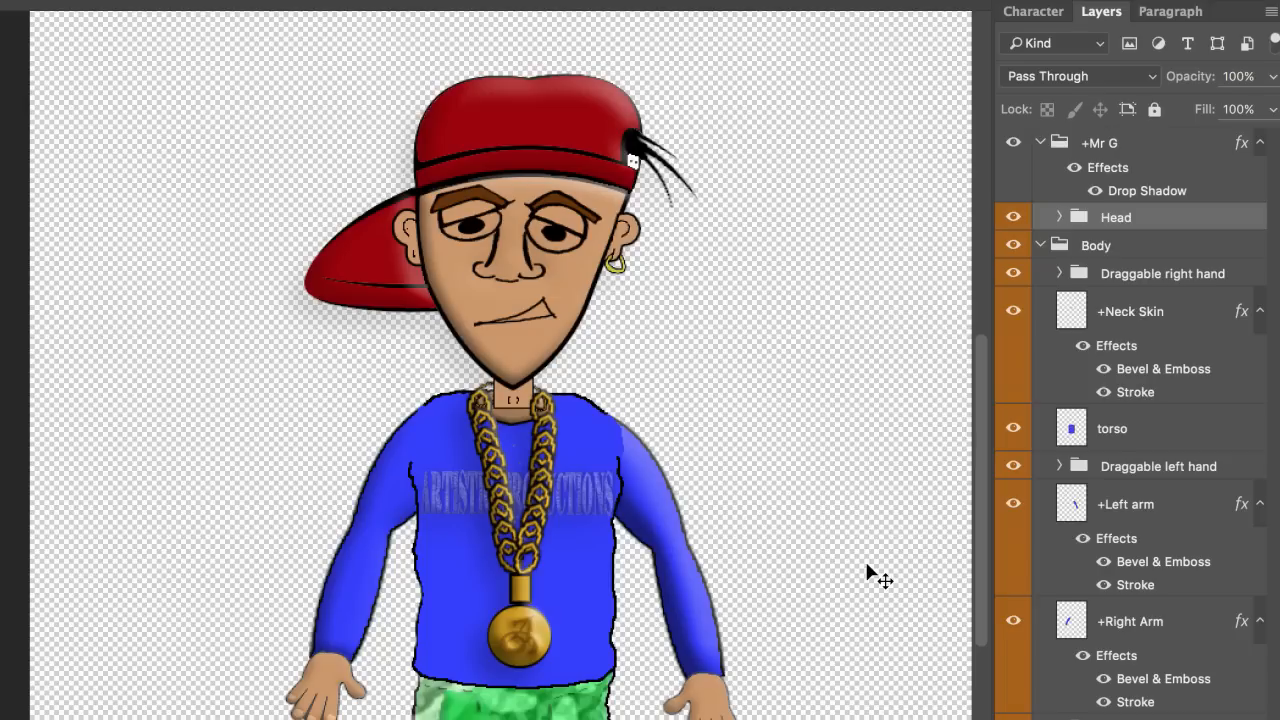
Step: Collapse the Body group and drag it into the +Mr G group beneath Head
click(1130, 245)
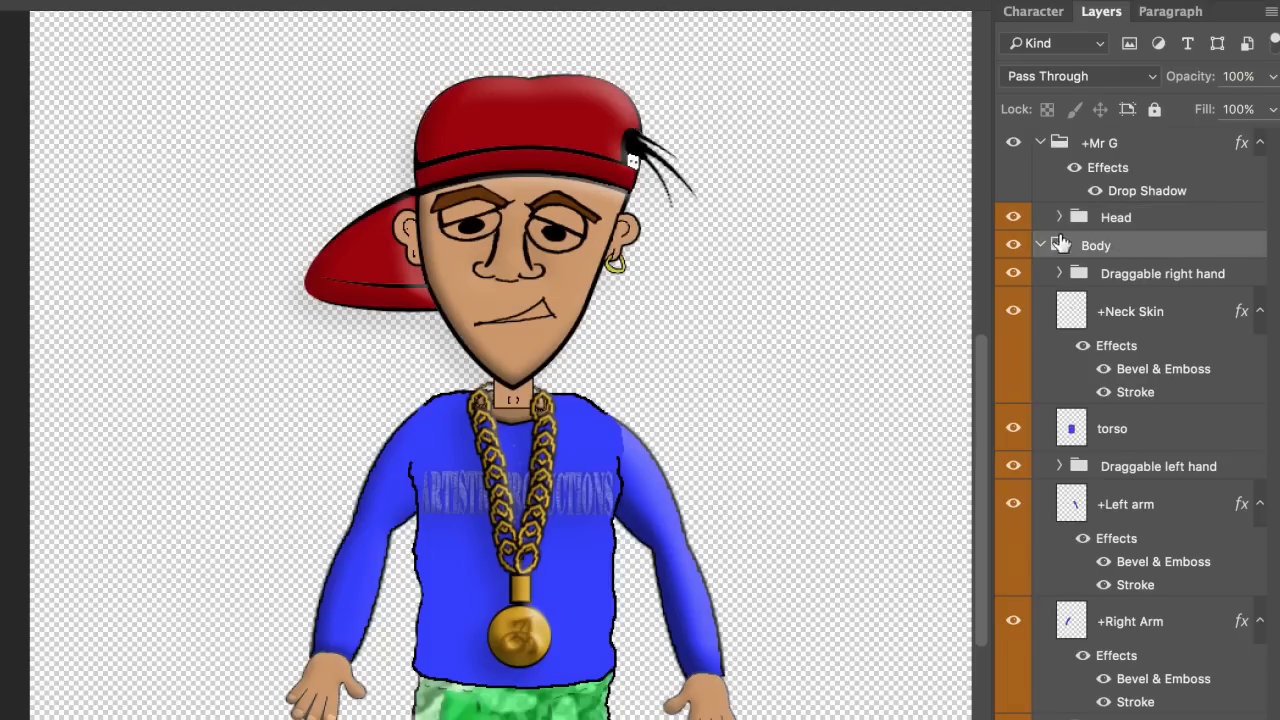
click(1042, 245)
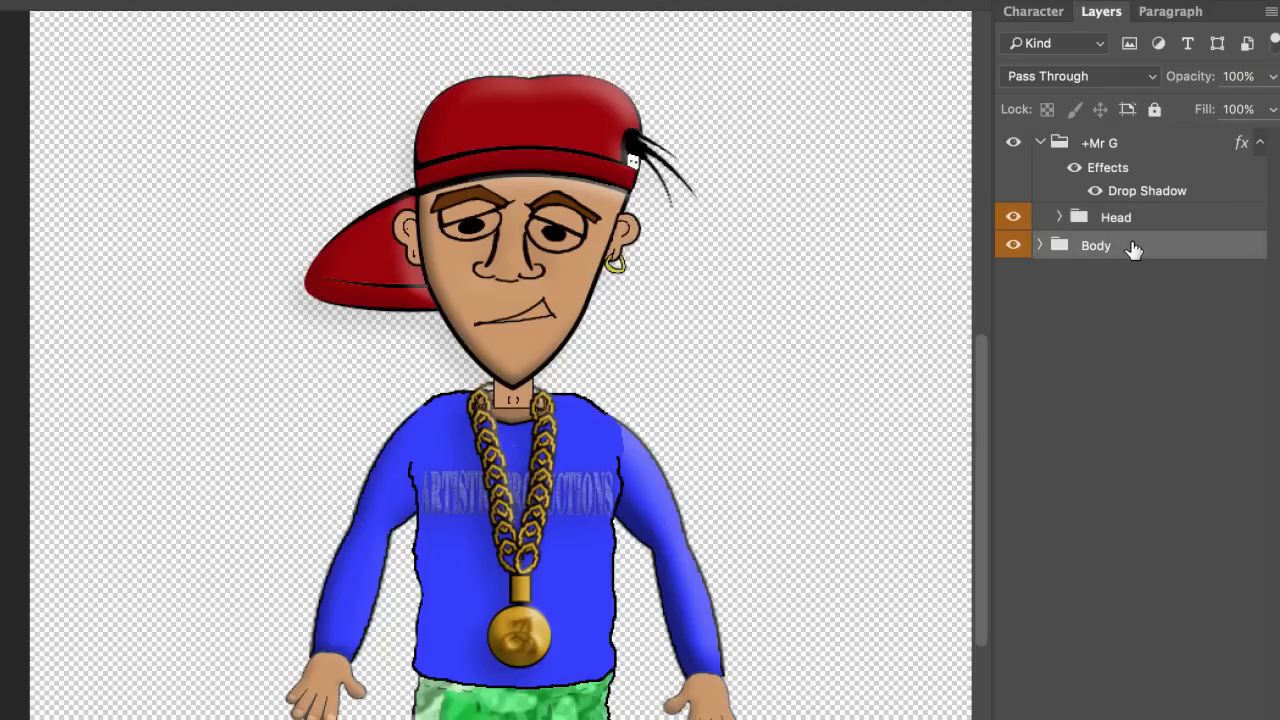
click(1108, 146)
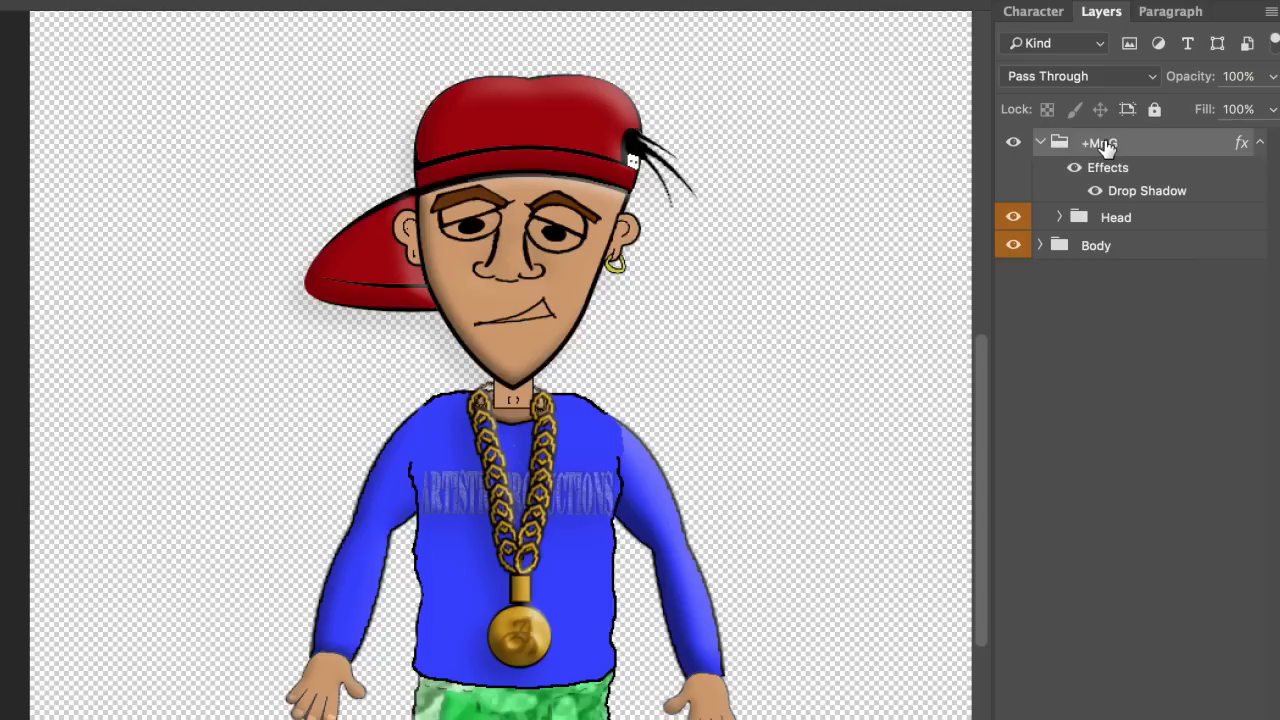
click(1120, 246)
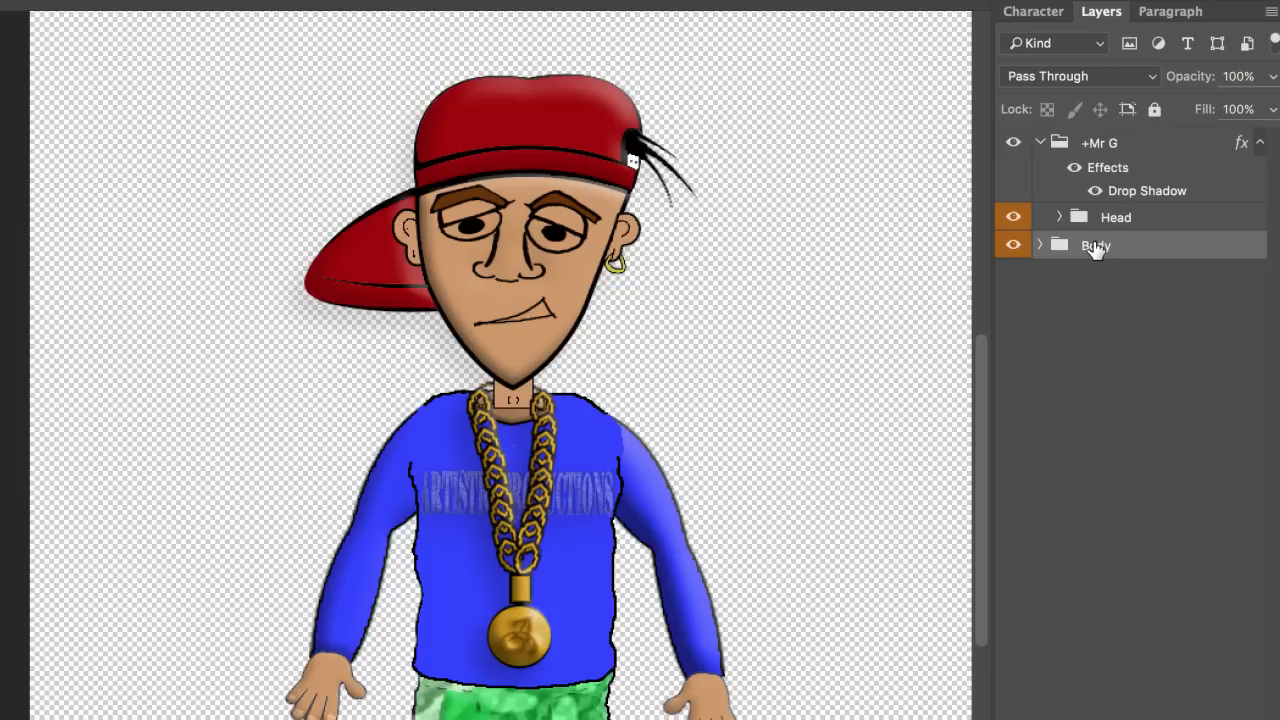
mouse_move(1096, 248)
mouse_down()
mouse_move(1114, 223)
mouse_move(1114, 237)
mouse_up()
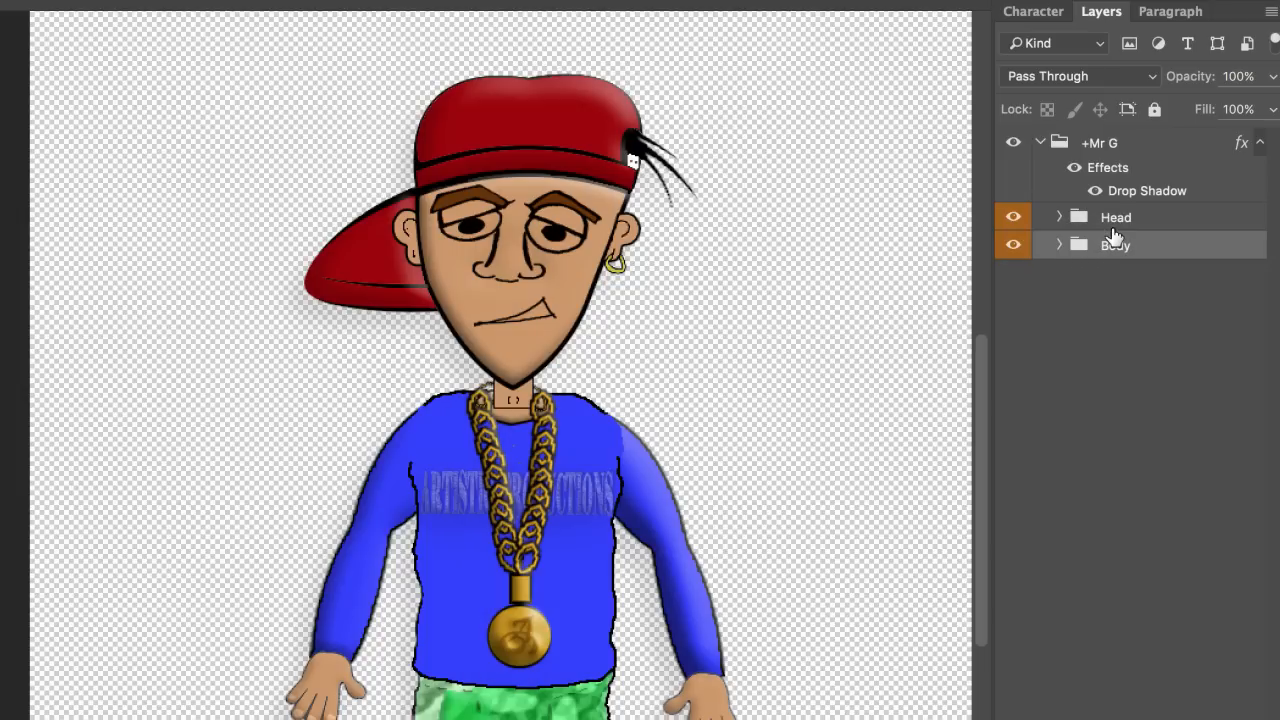
Step: Hide and show the whole character to verify the grouping, then click through the group layers
click(1013, 143)
click(1015, 146)
drag(829, 463, 774, 365)
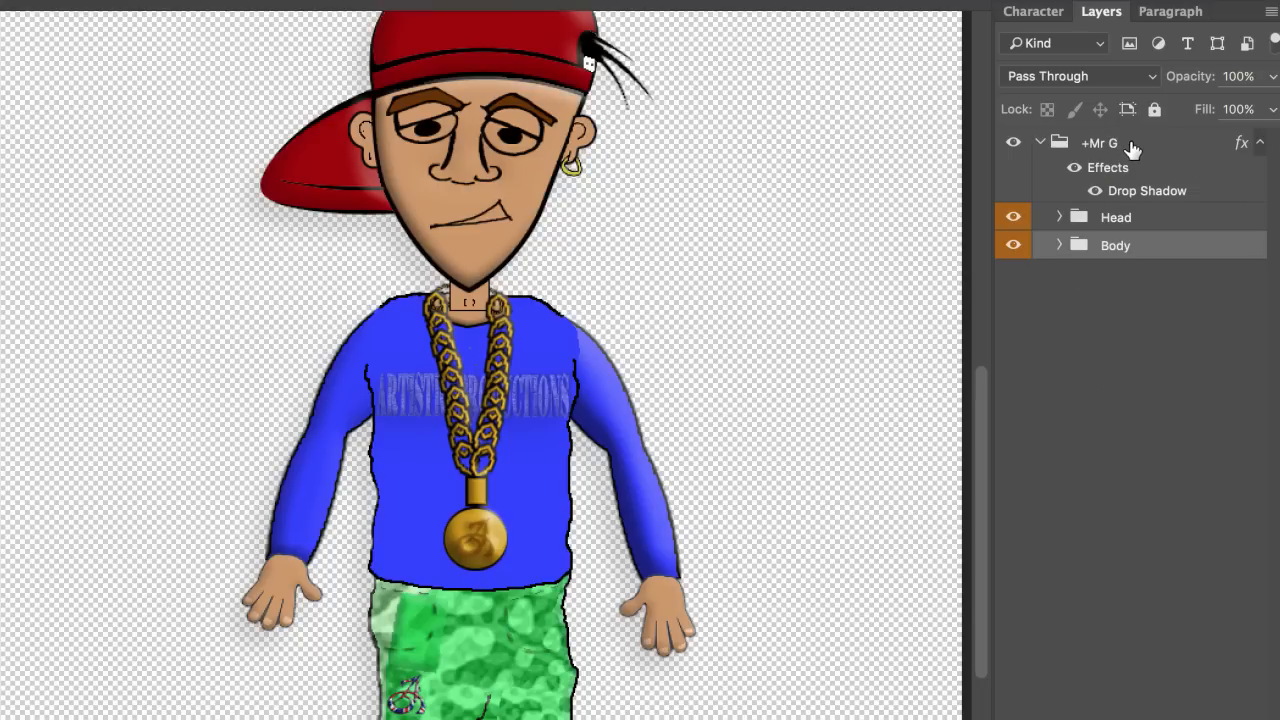
click(1120, 216)
click(1130, 248)
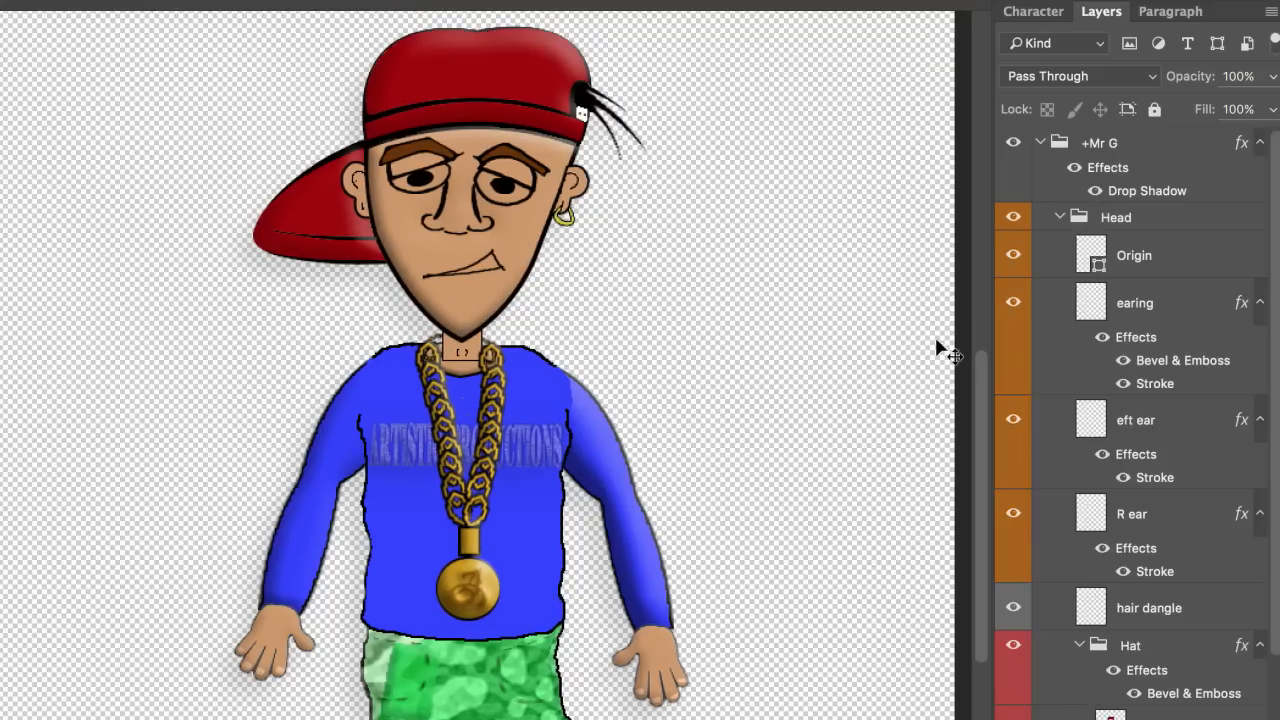
Step: Expand the Head group and delete its Origin layer
click(1158, 262)
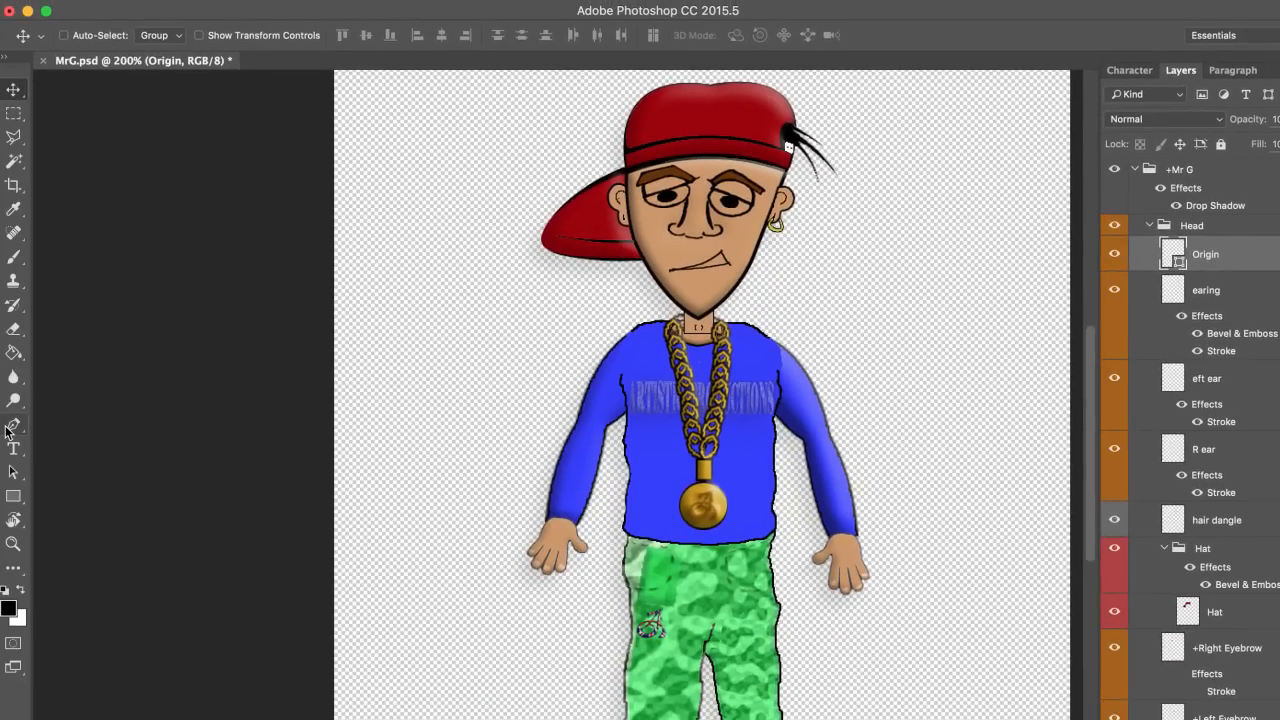
click(10, 427)
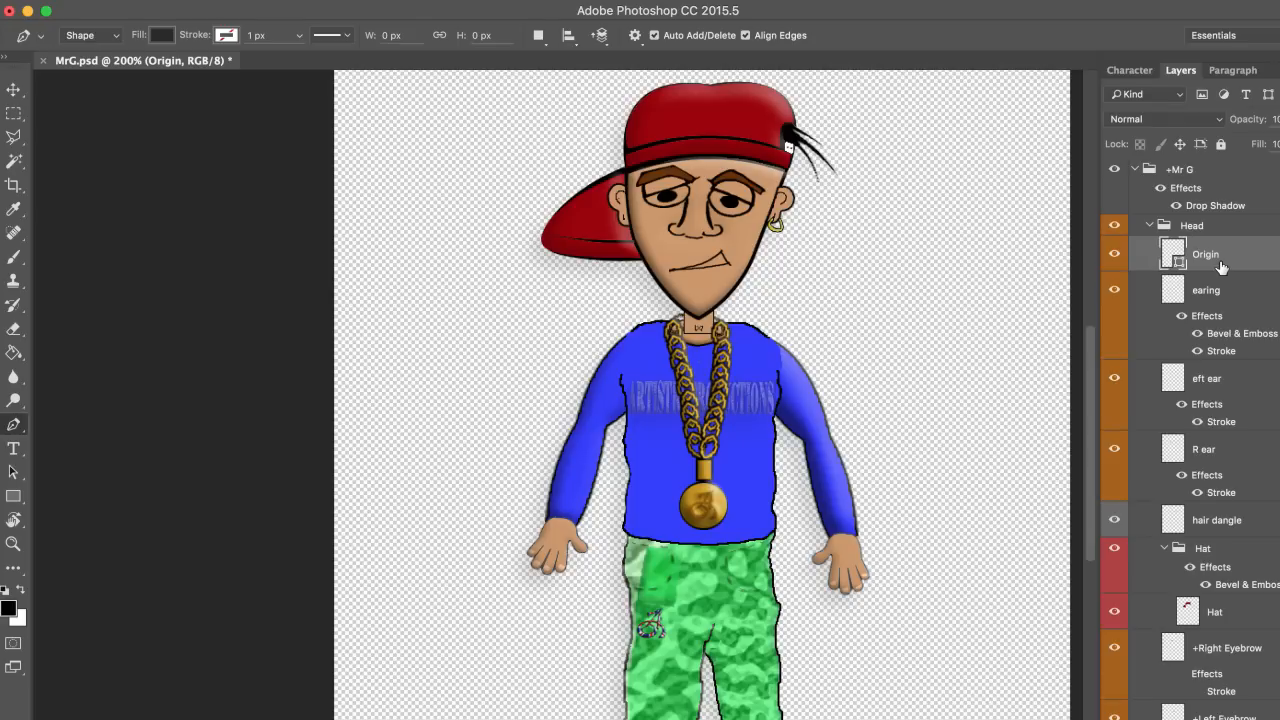
key(Delete)
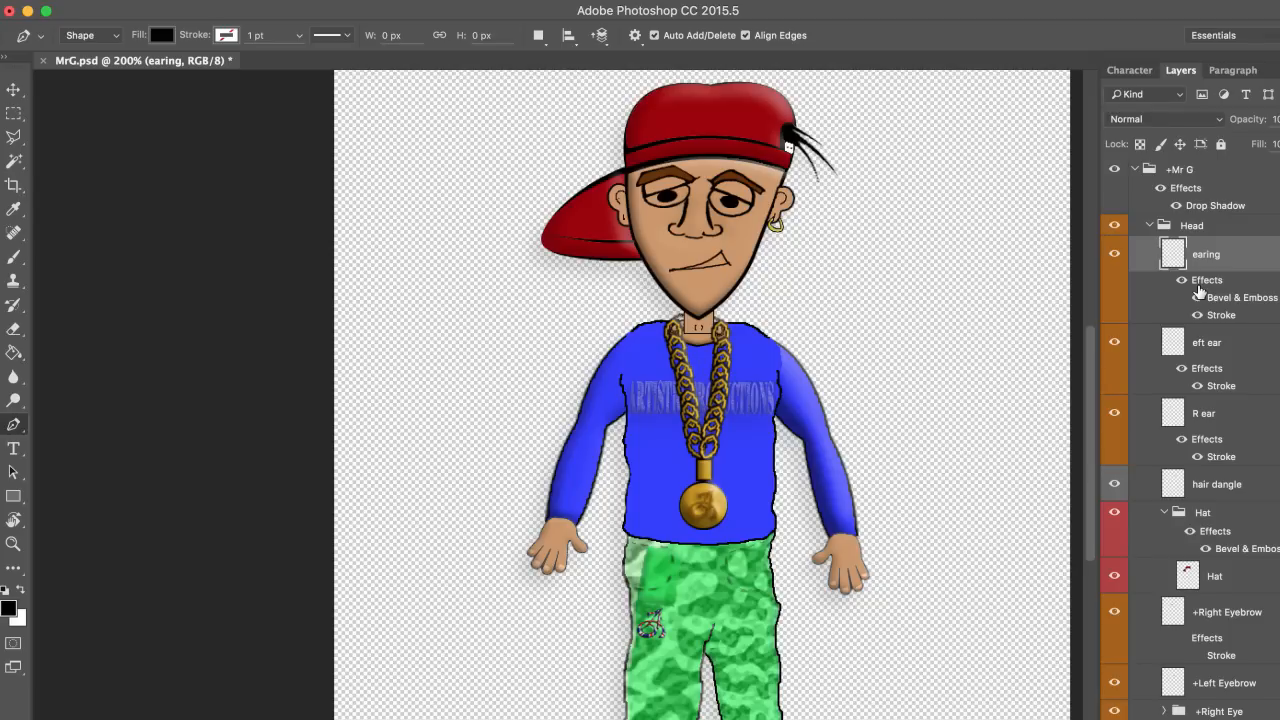
Step: Expand +Right Eye and inspect +Right Pupil, +Right Eyeball, +face skin and +Left Eyebrow layers
scroll(1237, 285, down, 4)
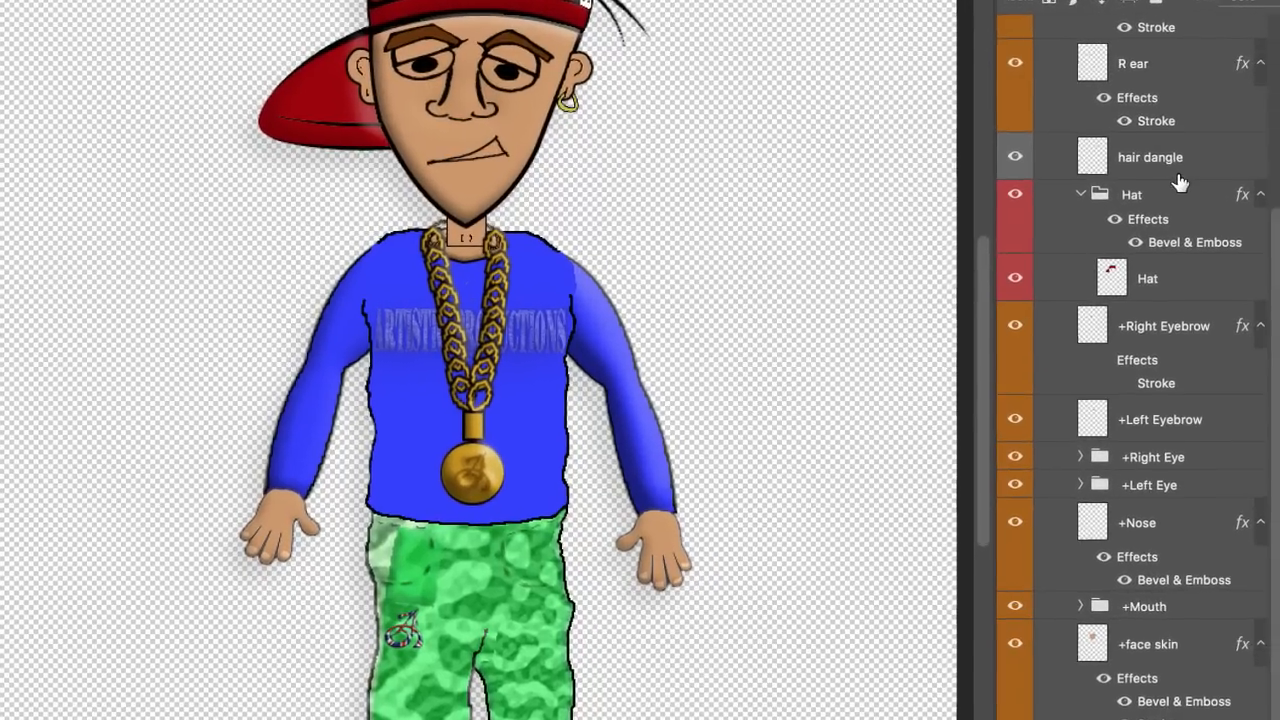
scroll(1213, 242, down, 2)
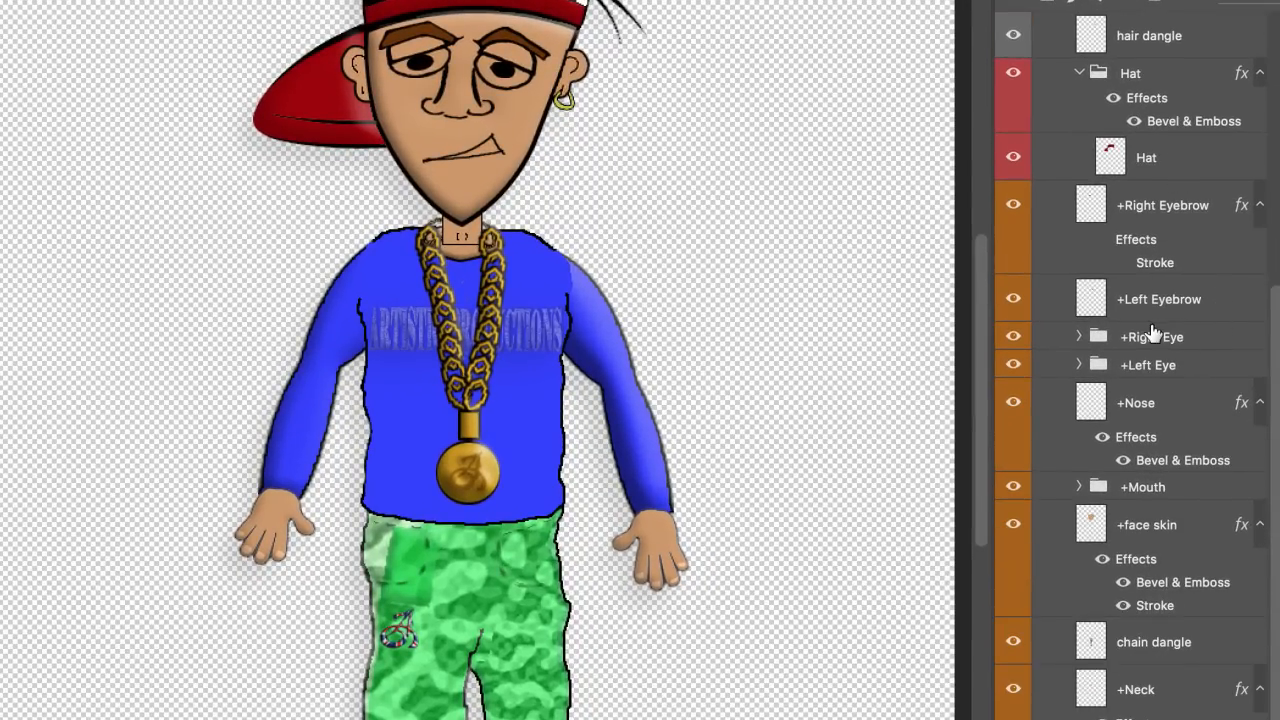
click(1080, 337)
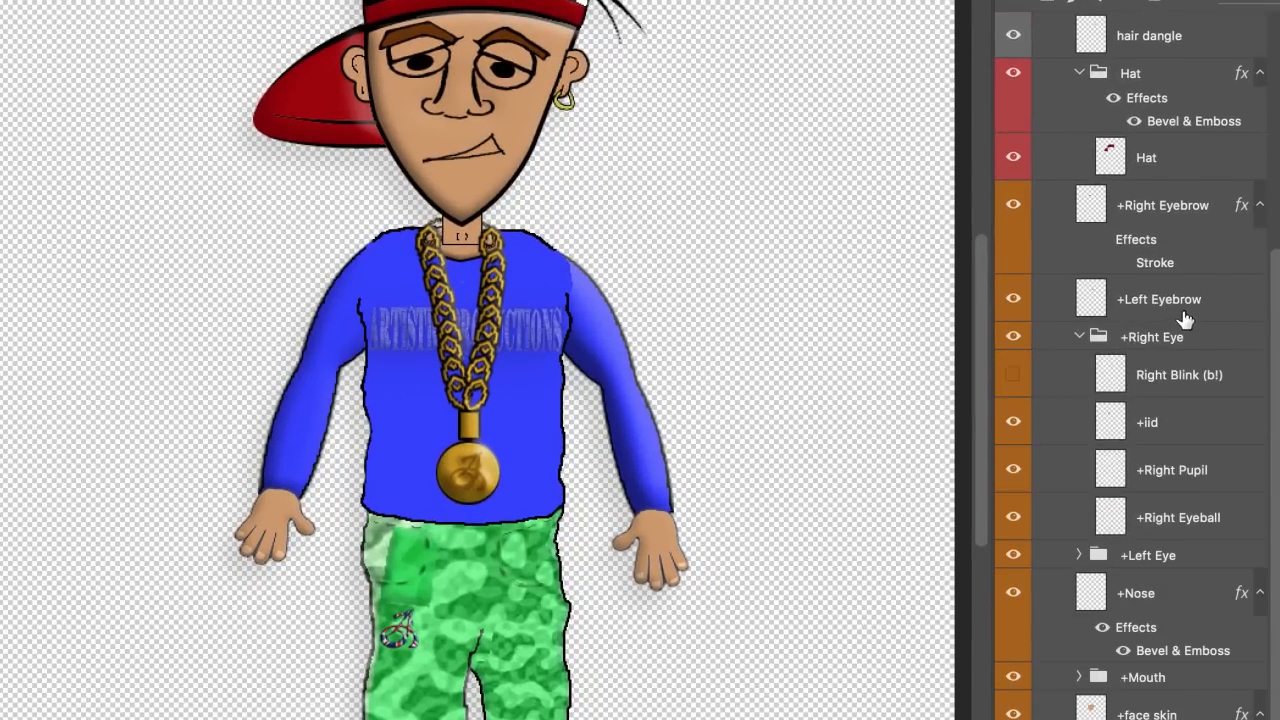
scroll(1100, 330, down, 1)
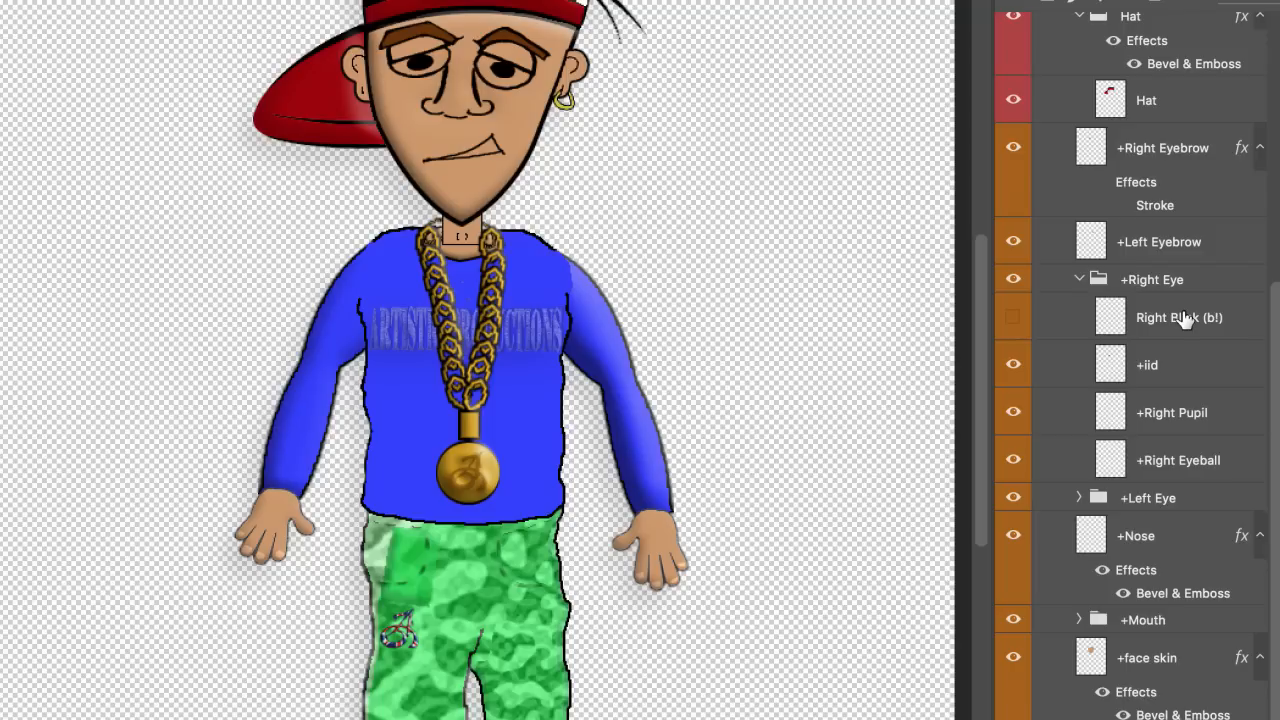
click(1180, 425)
click(1188, 463)
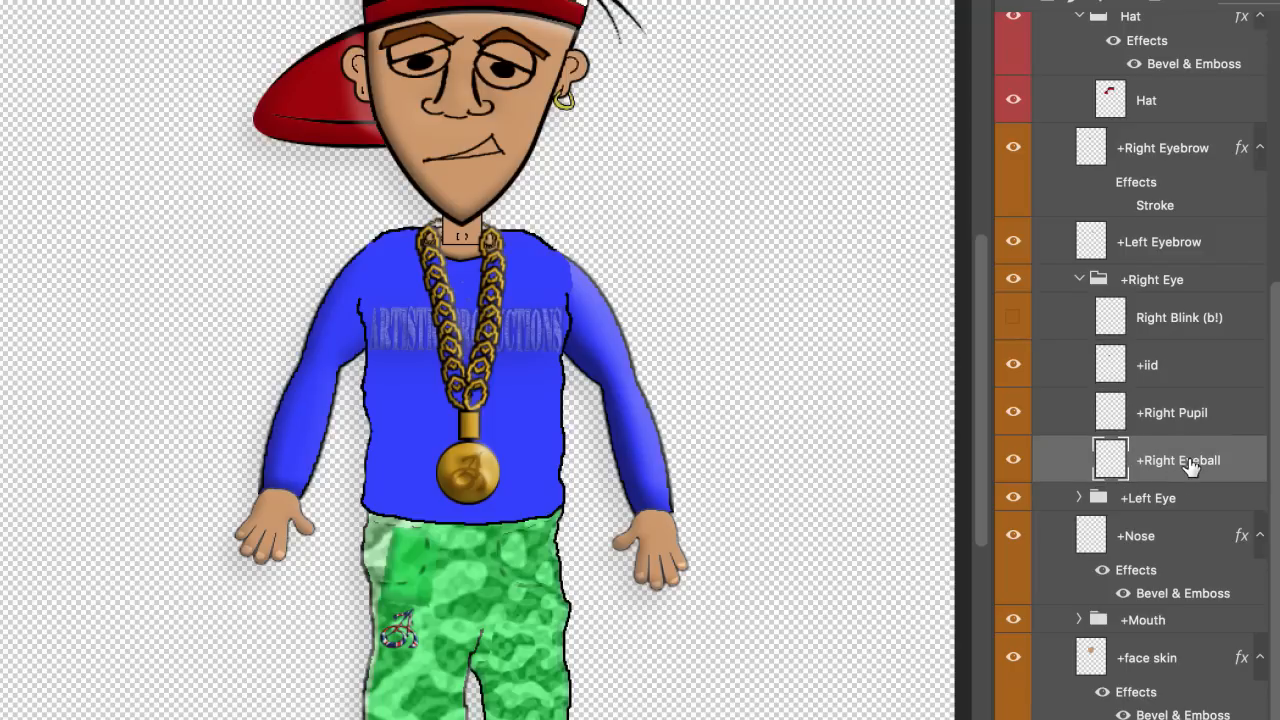
click(1142, 662)
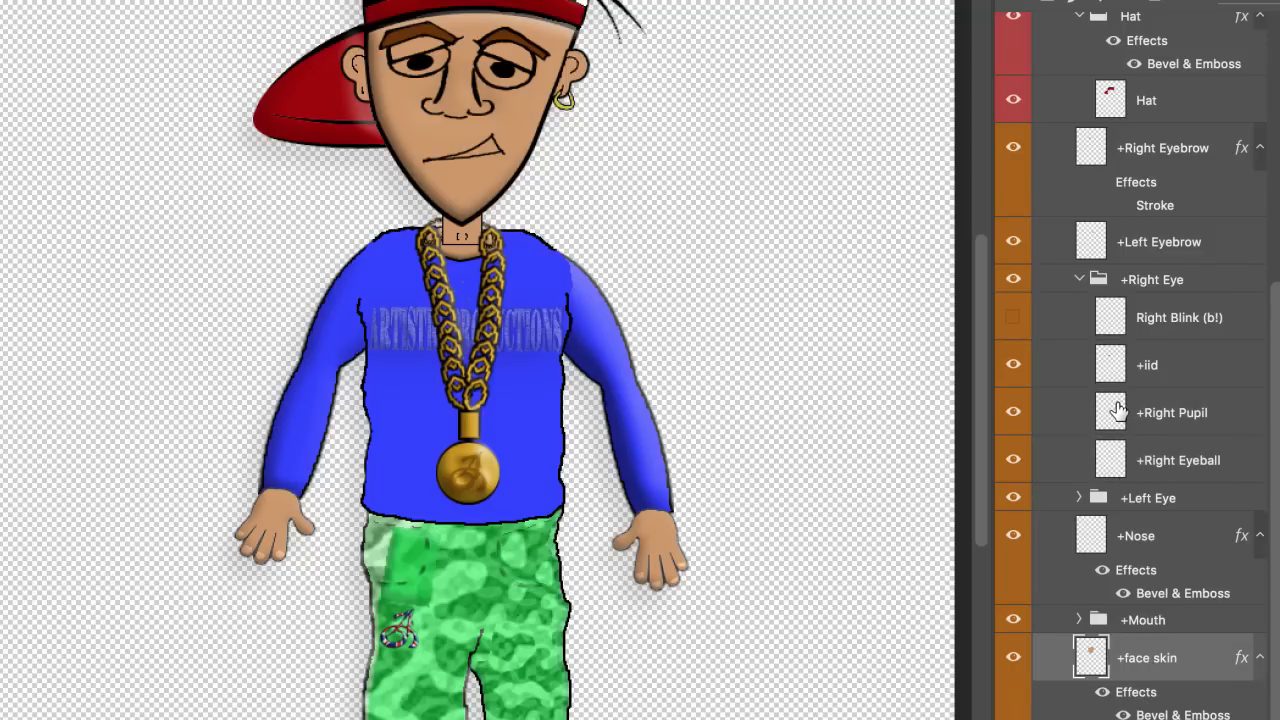
scroll(1117, 410, down, 1)
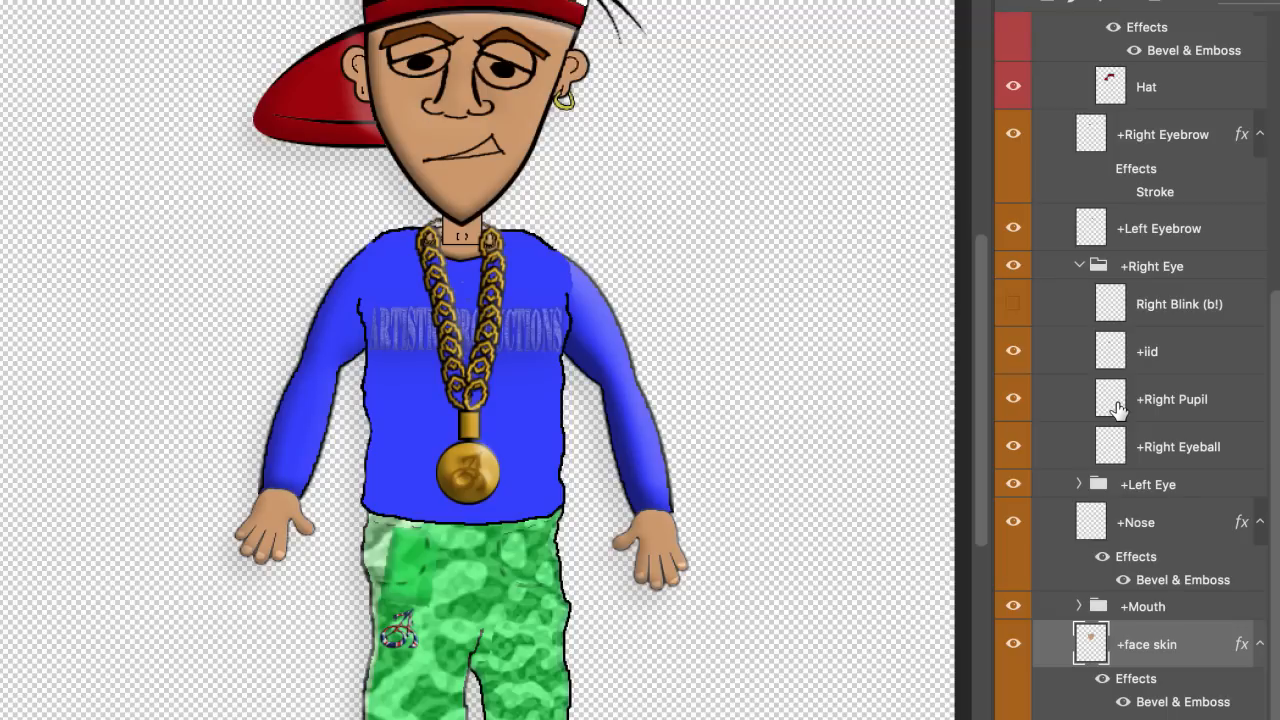
click(1168, 234)
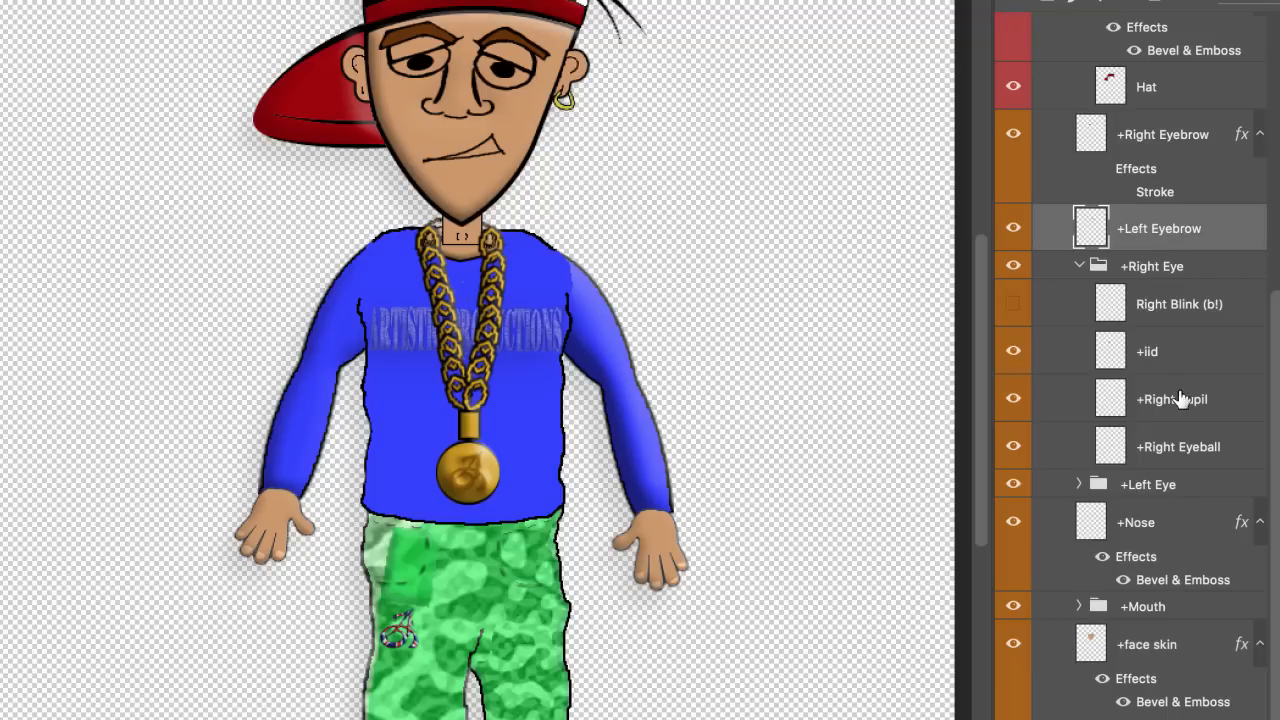
click(1178, 399)
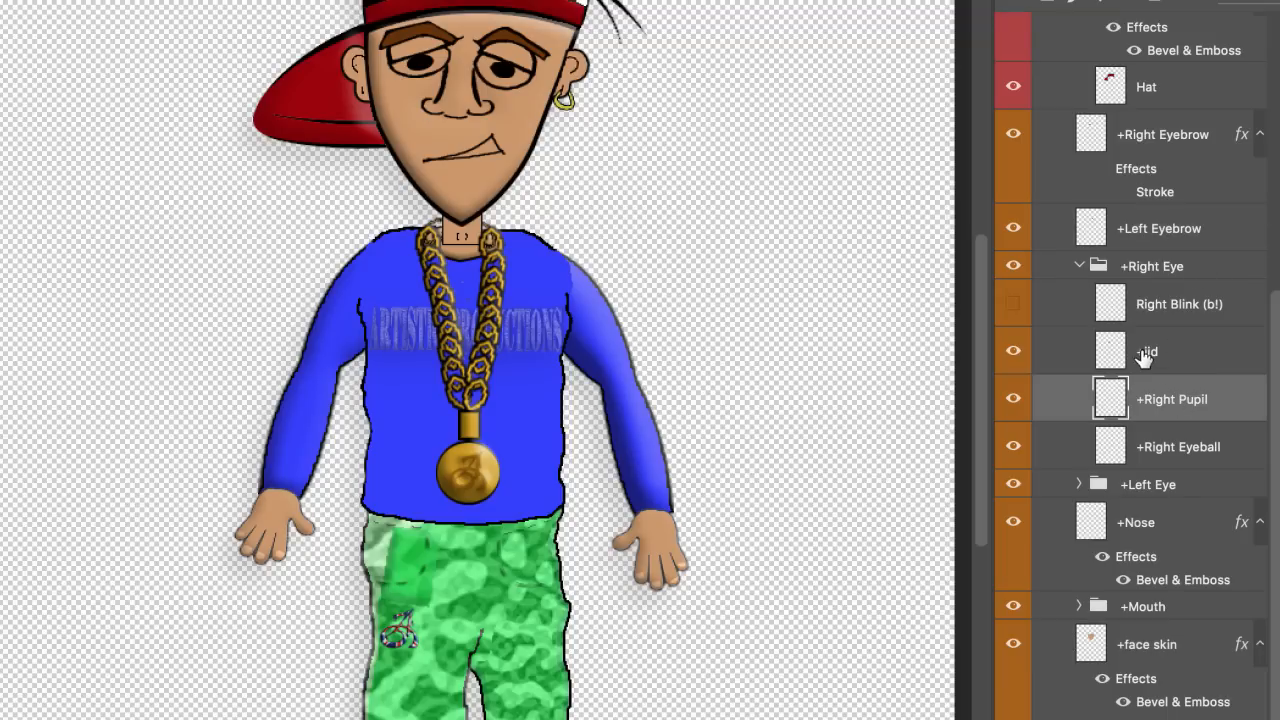
Step: Rename +Right Eye, +lid, +Right Eyeball and +Left Eye without the leading plus sign
double_click(1135, 265)
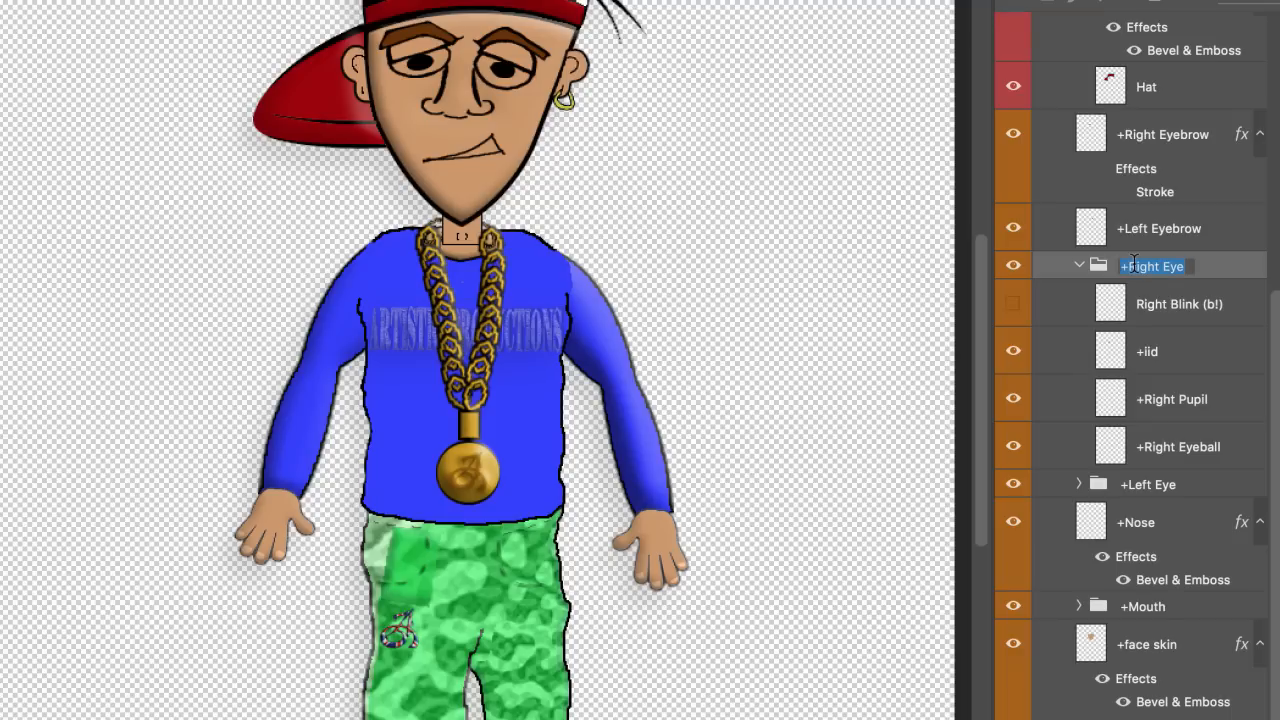
text(Right Eye)
key(Return)
double_click(1144, 350)
click(1142, 349)
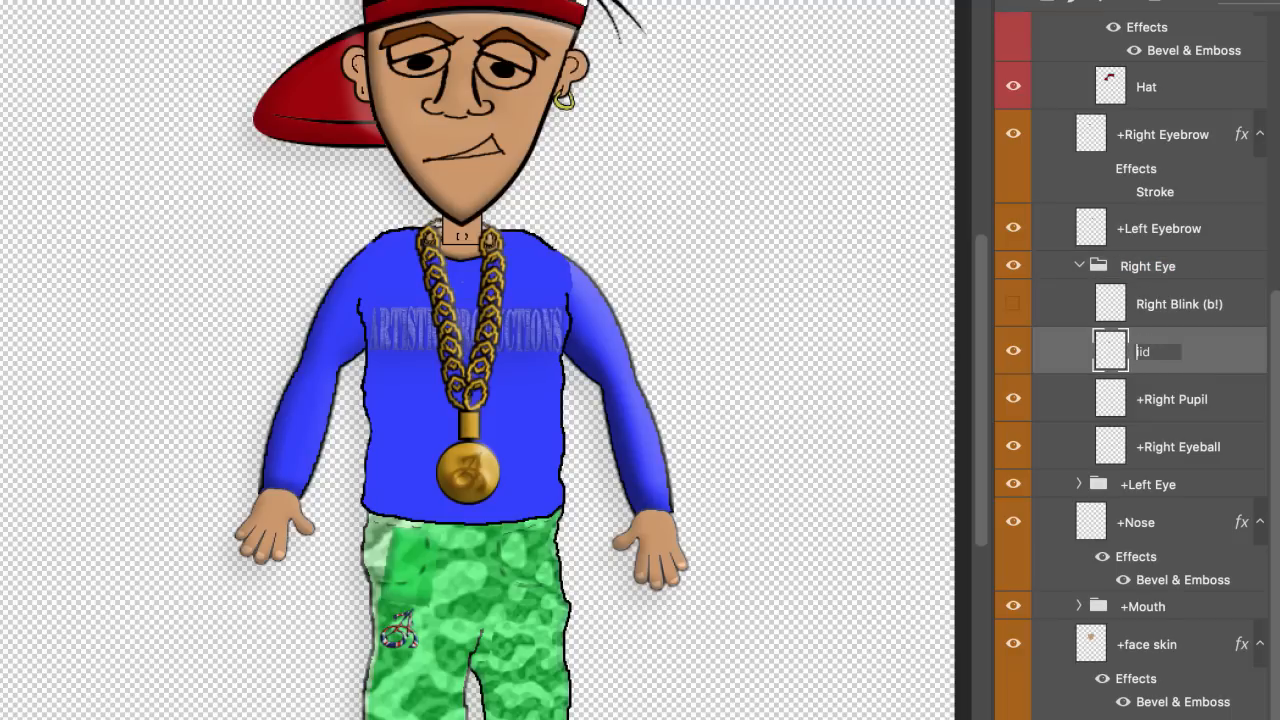
key(Return)
double_click(1150, 447)
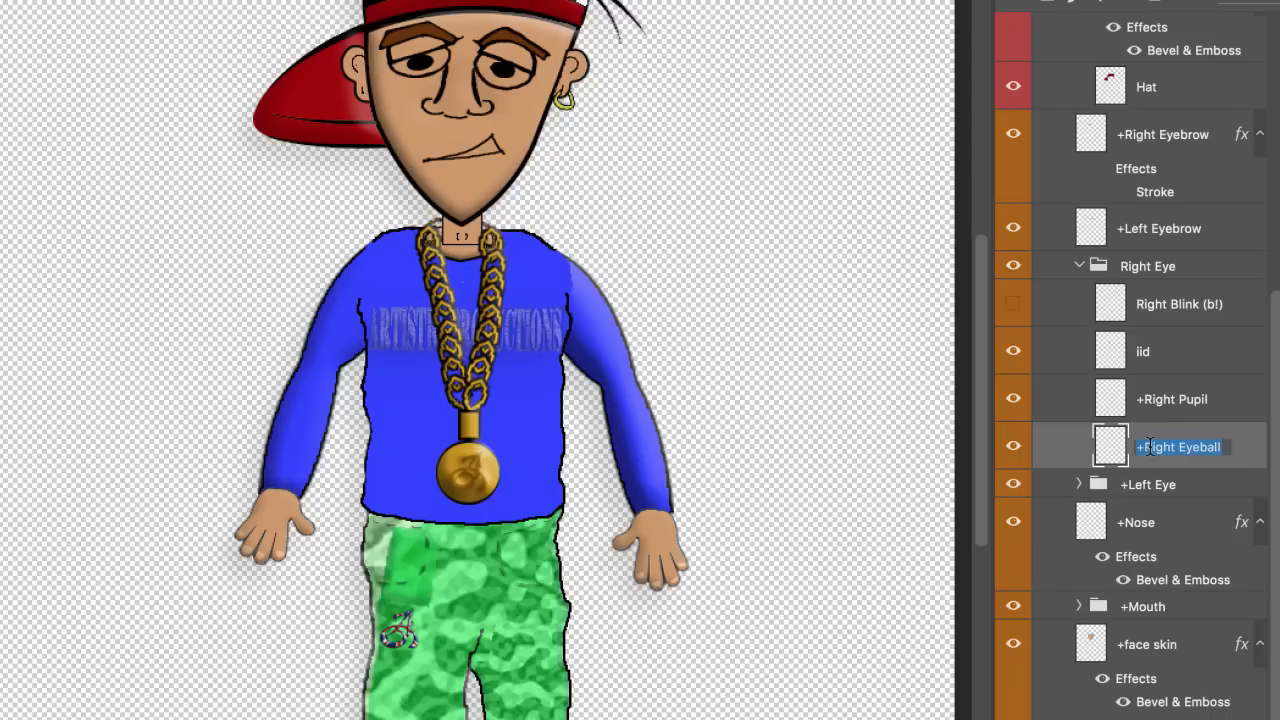
click(1140, 447)
key(BackSpace)
key(Return)
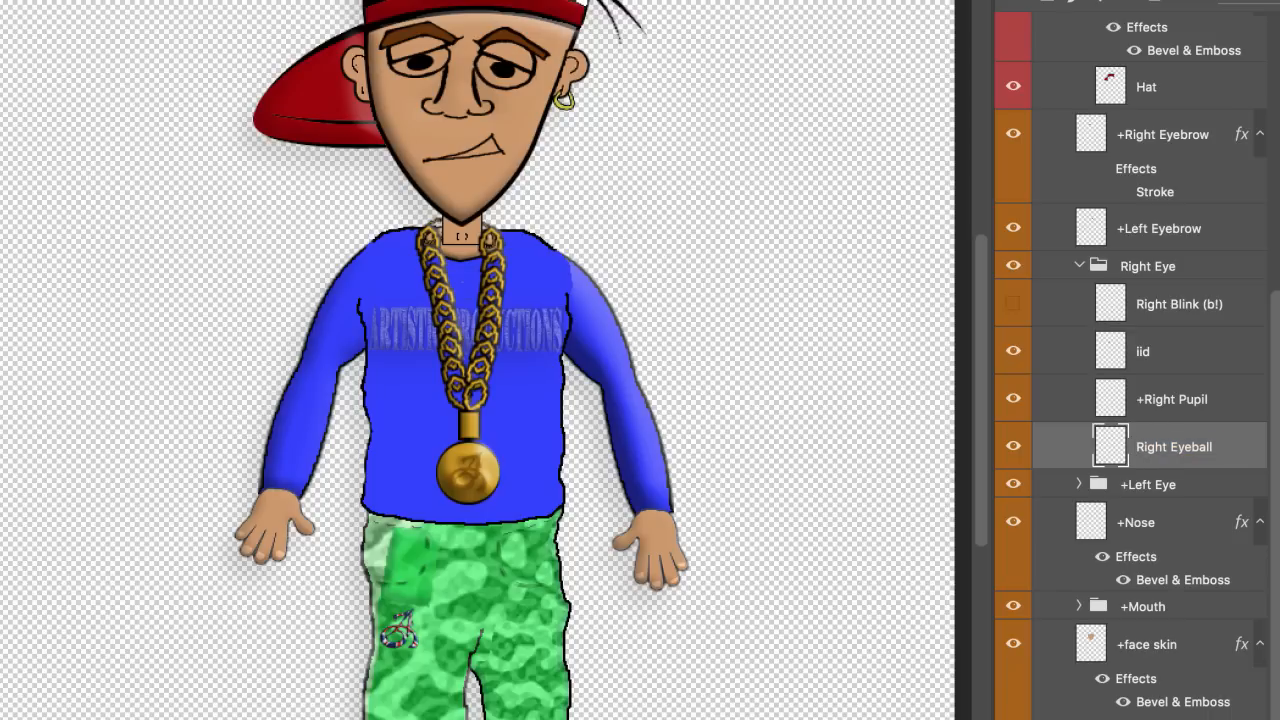
double_click(1140, 484)
click(1124, 484)
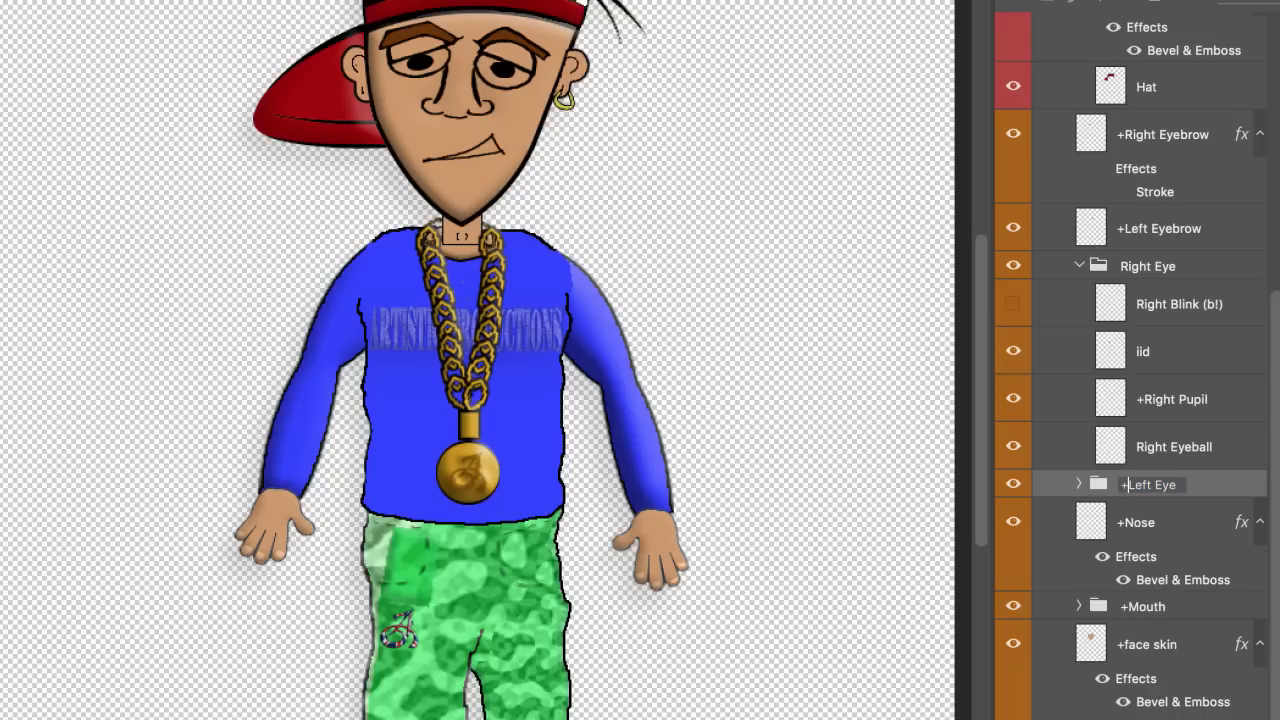
key(BackSpace)
key(Return)
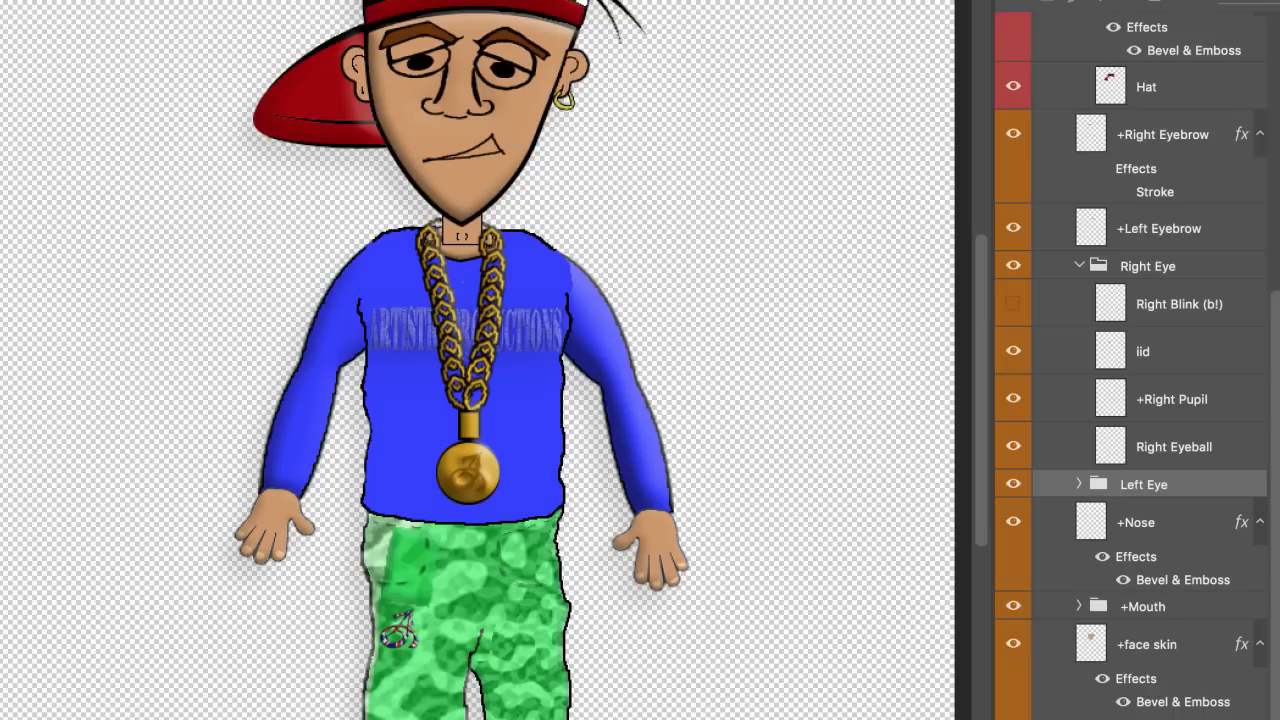
Step: Rename +Nose, +Mouth, +face skin and +Neck to Nose, Mouth, face skin and Neck
double_click(1134, 522)
click(1121, 522)
key(BackSpace)
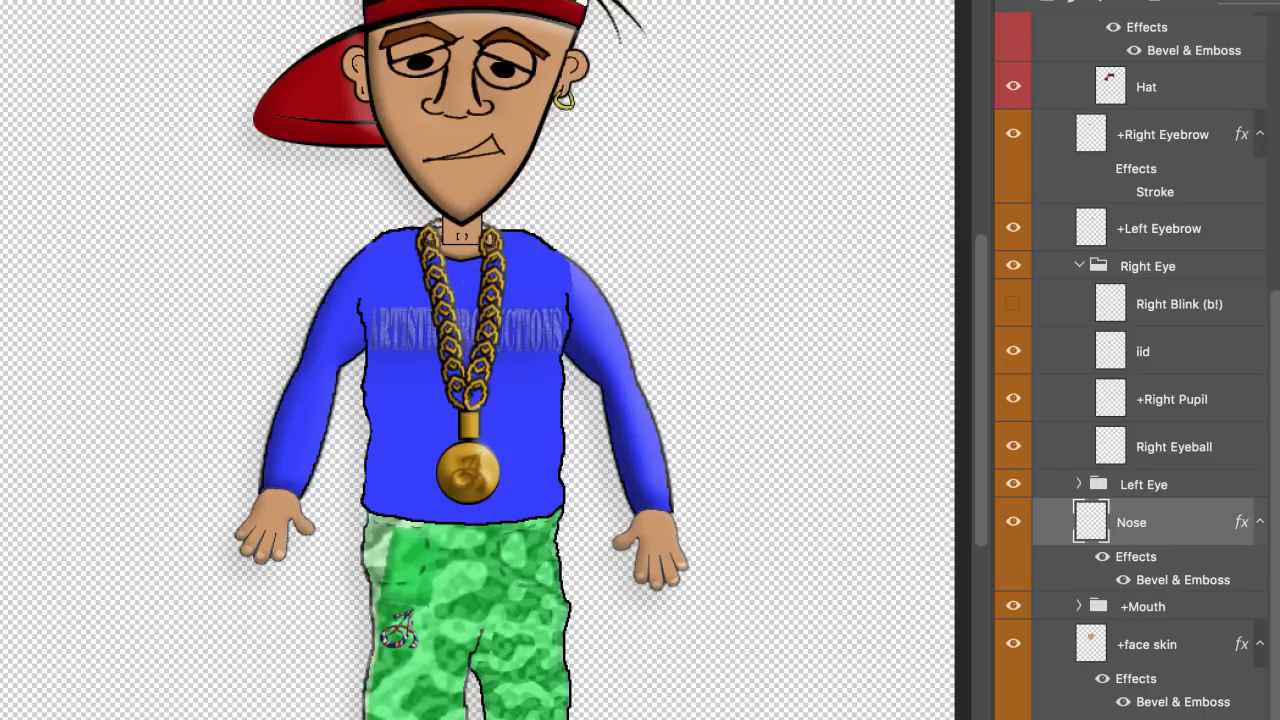
key(Return)
double_click(1138, 605)
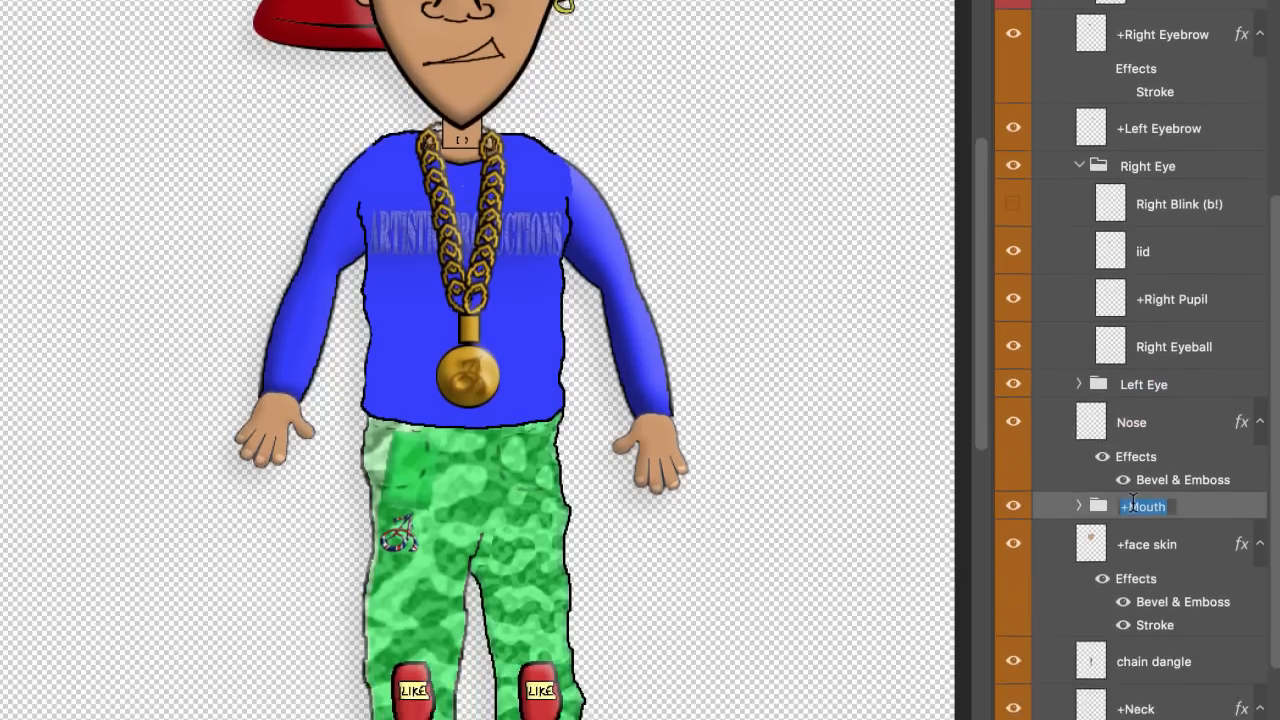
click(1122, 564)
key(BackSpace)
key(Return)
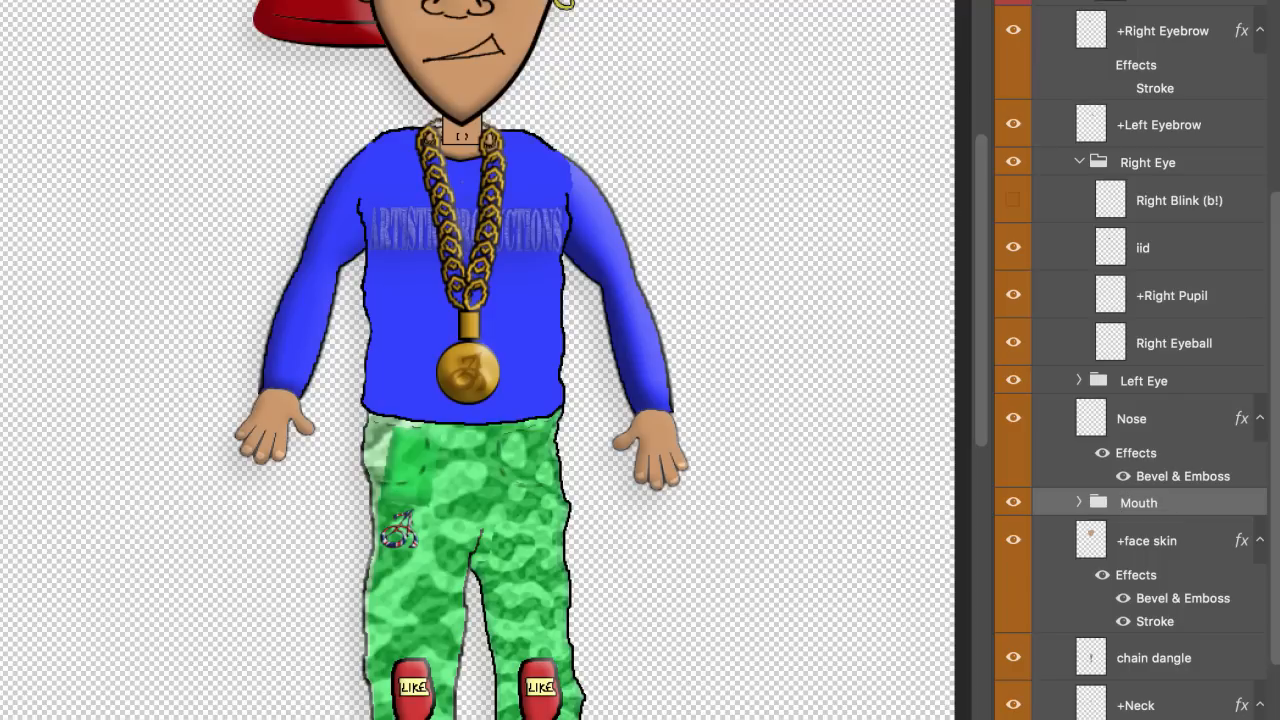
double_click(1141, 545)
click(1120, 541)
key(BackSpace)
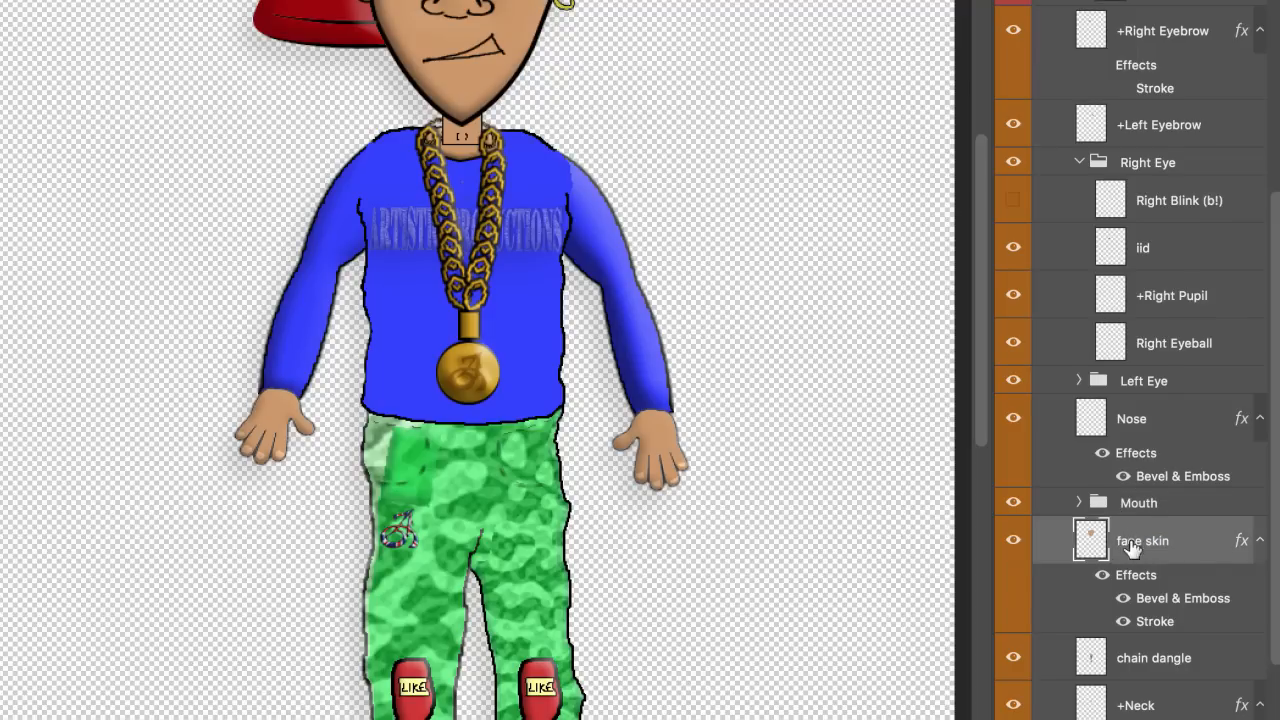
key(Return)
scroll(1229, 560, down, 3)
double_click(1134, 620)
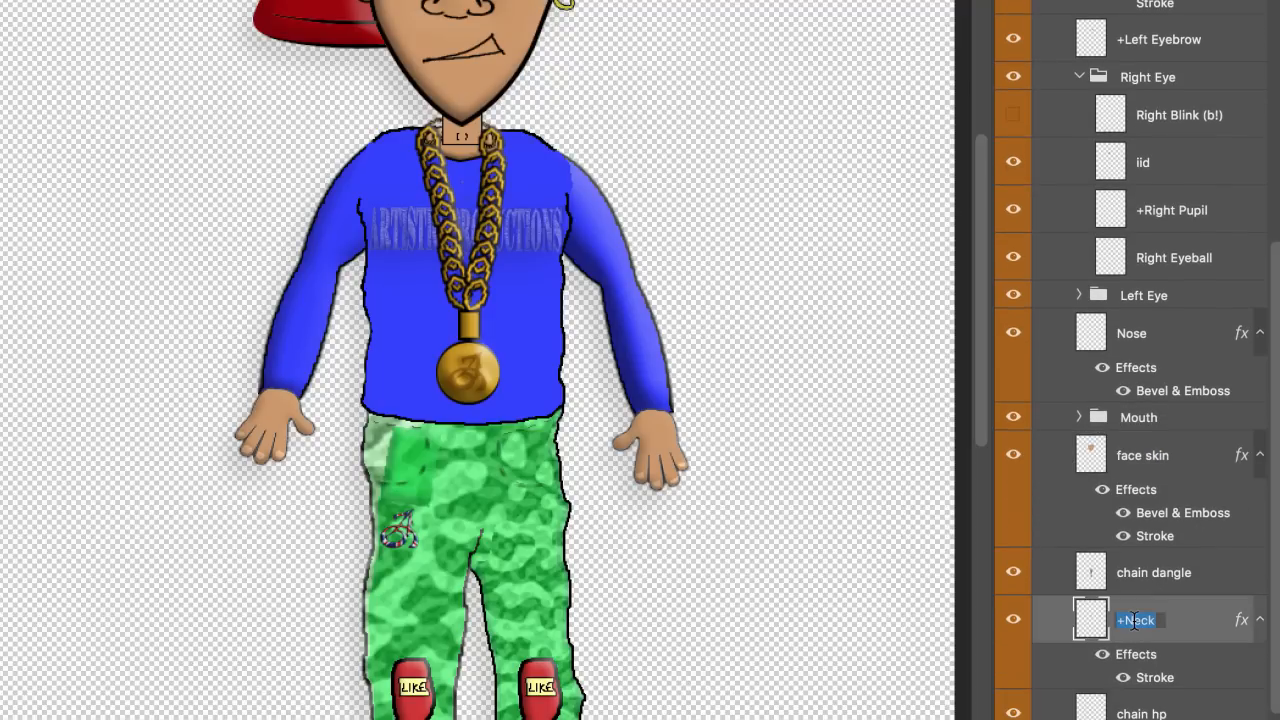
click(1134, 620)
key(BackSpace)
key(Return)
scroll(1138, 628, down, 1)
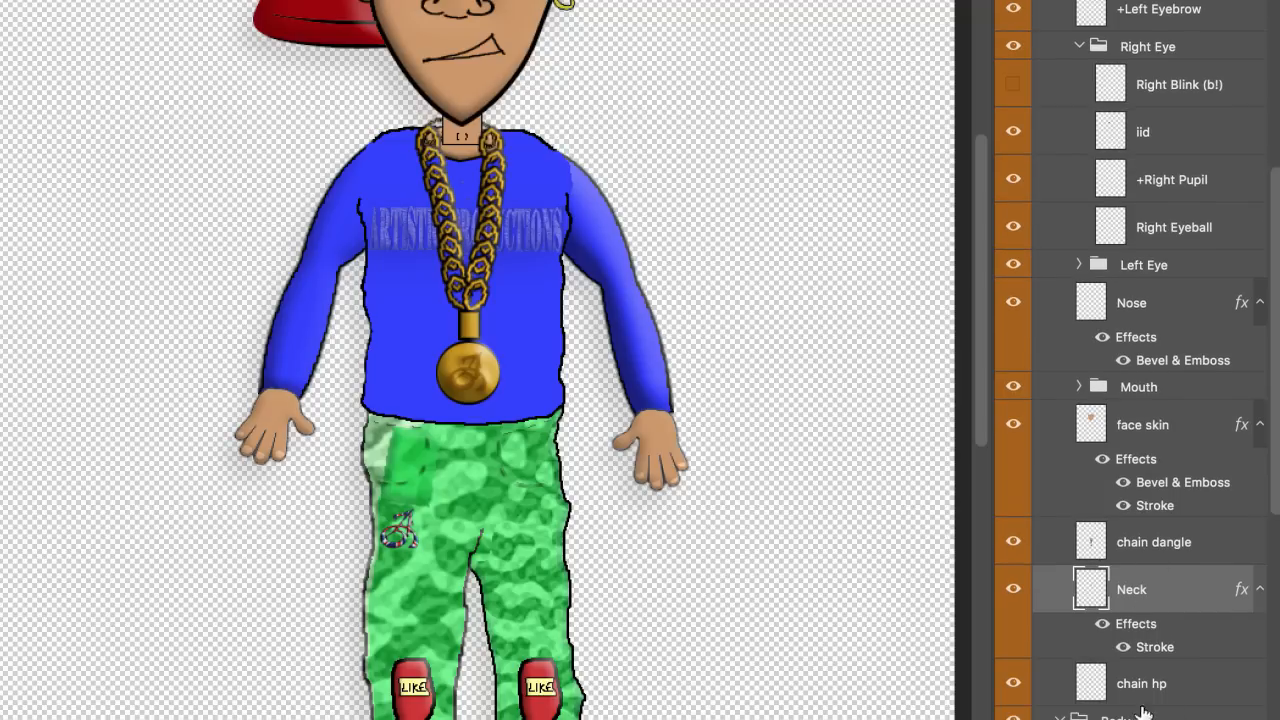
scroll(1183, 675, down, 9)
Step: Remove the leading + from the Neck Skin layer name
scroll(1183, 675, down, 5)
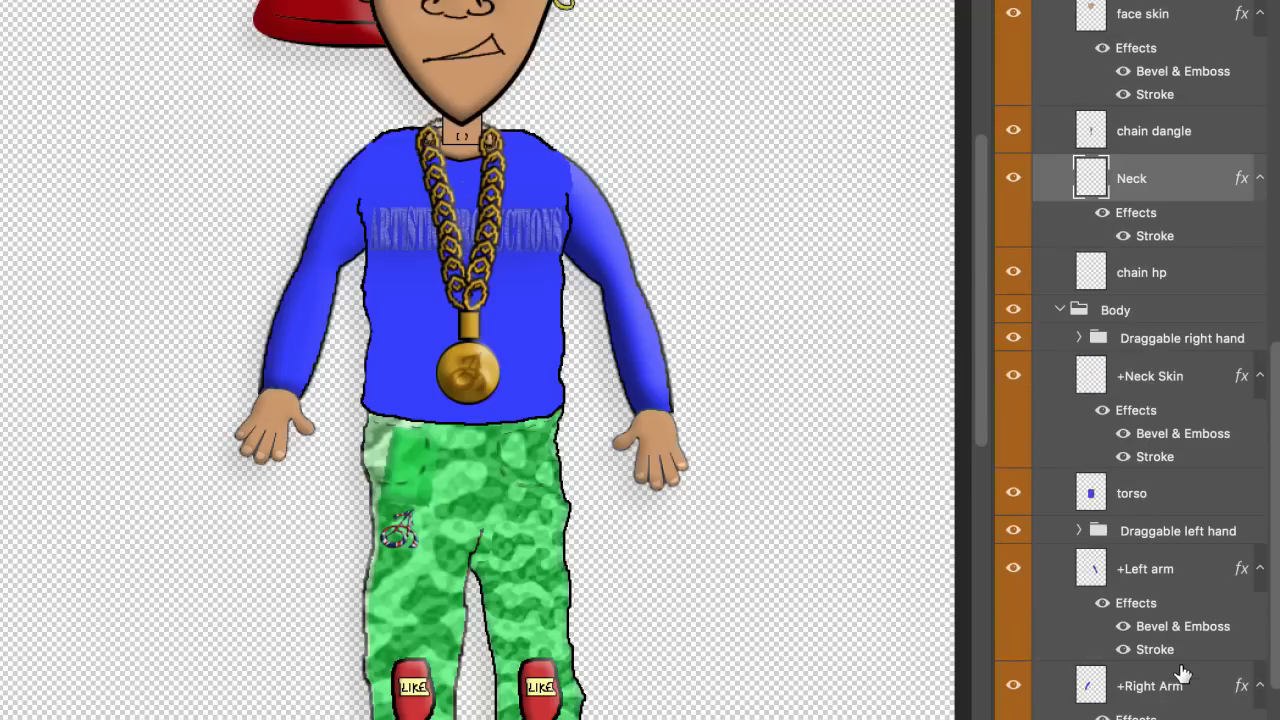
double_click(1136, 372)
click(1121, 376)
key(BackSpace)
key(Return)
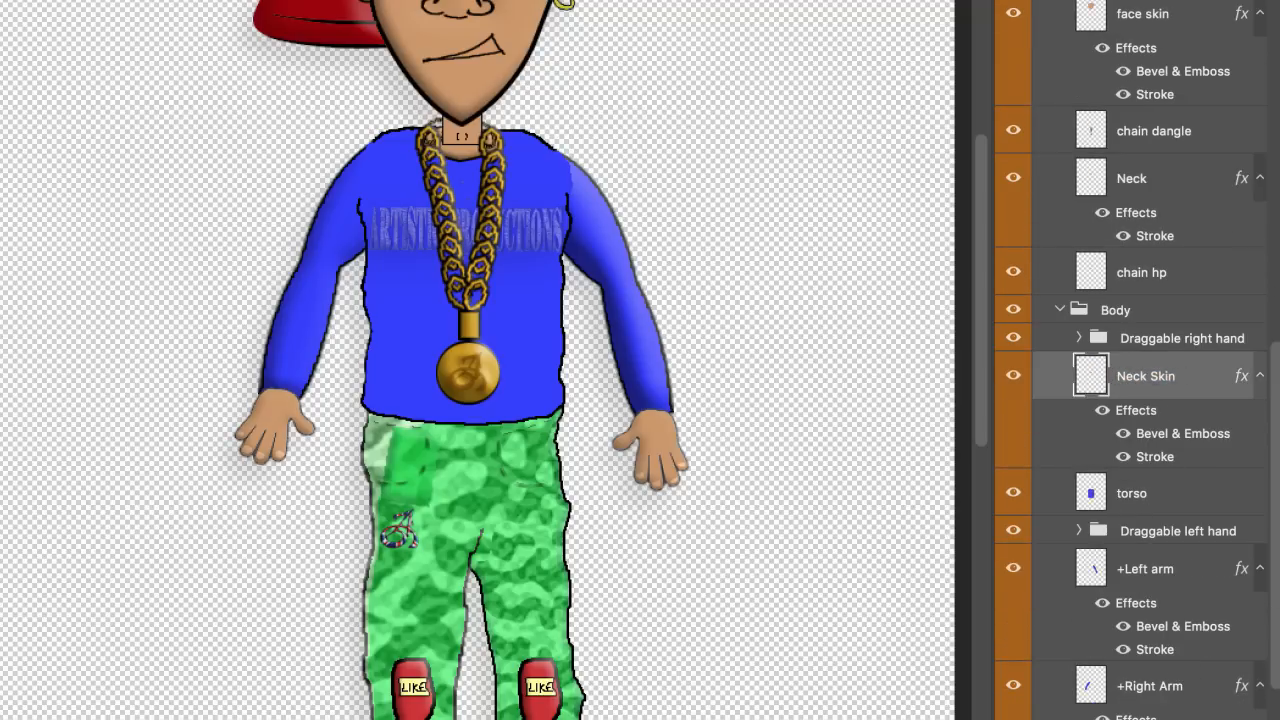
Step: Rename the Draggable right hand group to right hand
click(1079, 338)
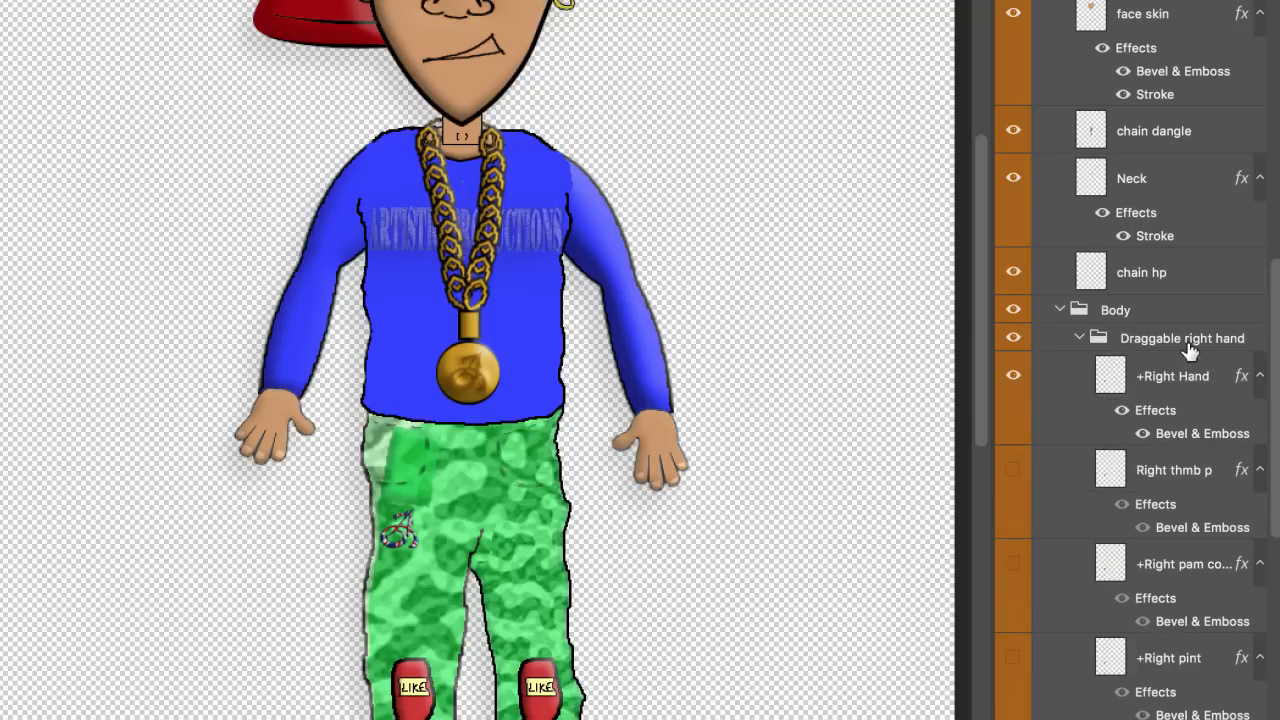
scroll(1190, 350, down, 2)
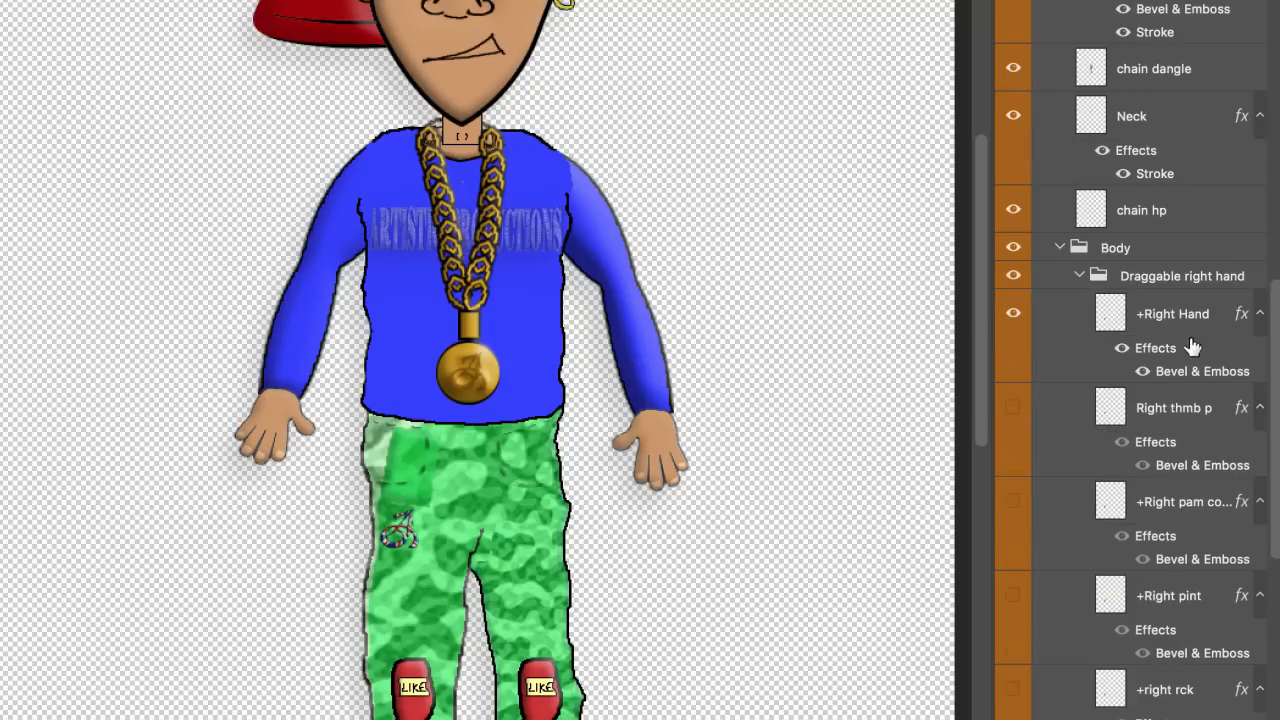
double_click(1194, 282)
click(1180, 277)
drag(1182, 277, 984, 286)
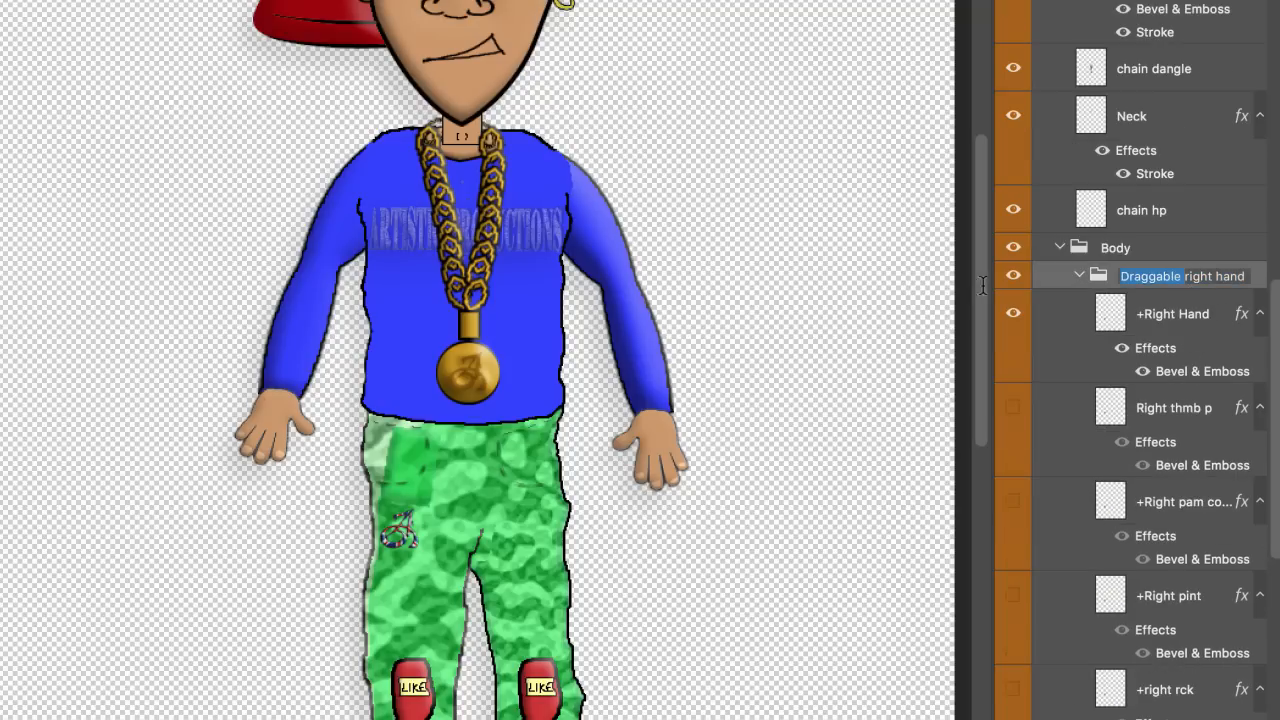
key(BackSpace)
key(Return)
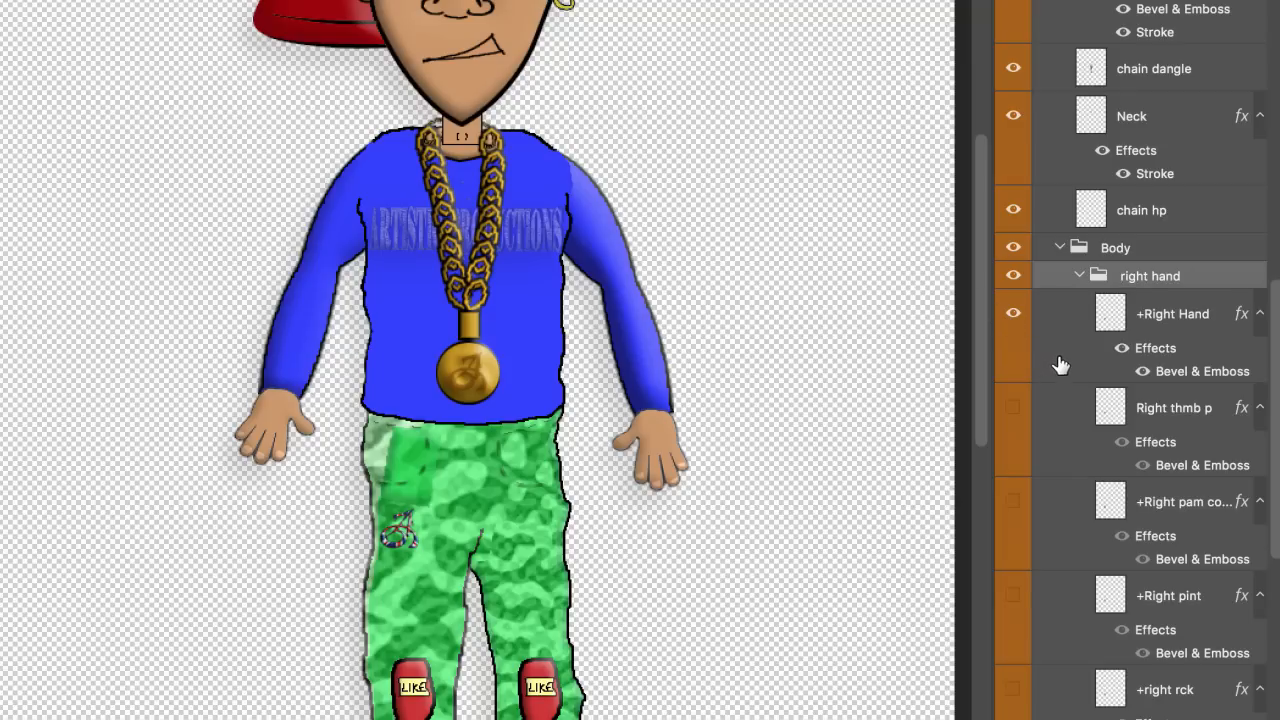
Step: Strip the leading + from the Right Hand, Right pam copy and eft Thmb p layers
click(1162, 318)
double_click(1172, 314)
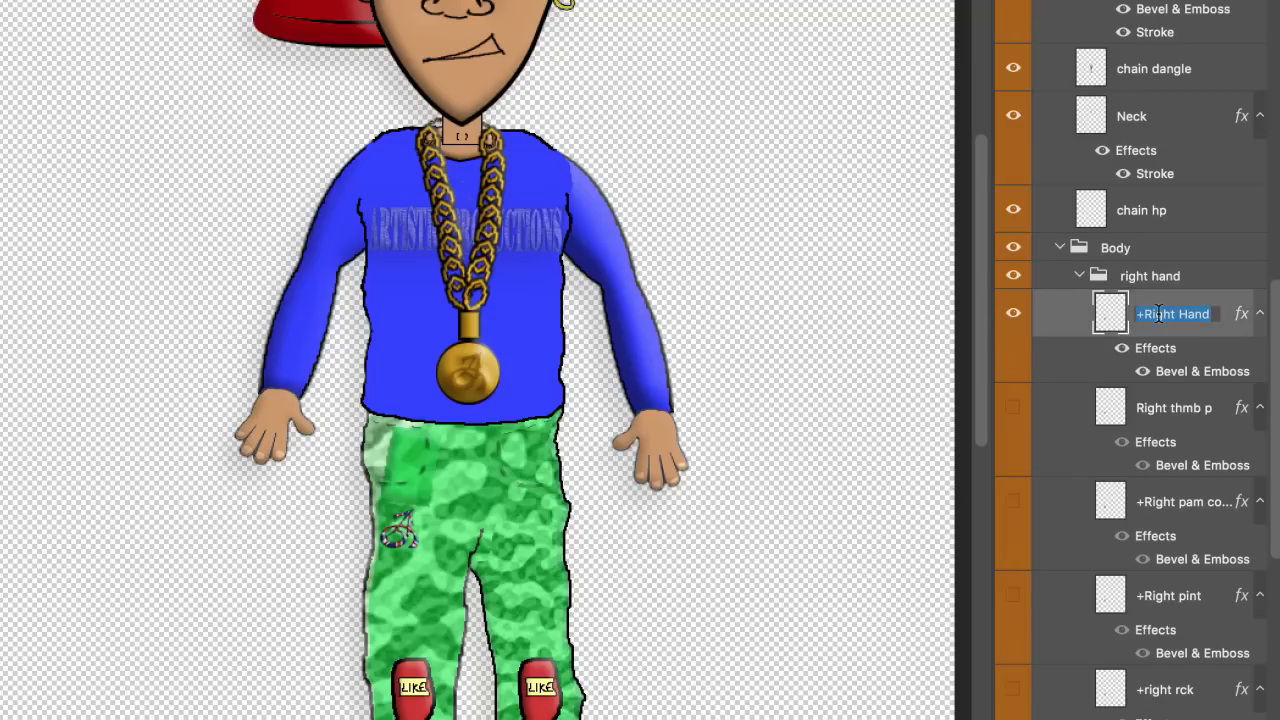
key(Left)
key(Delete)
key(Return)
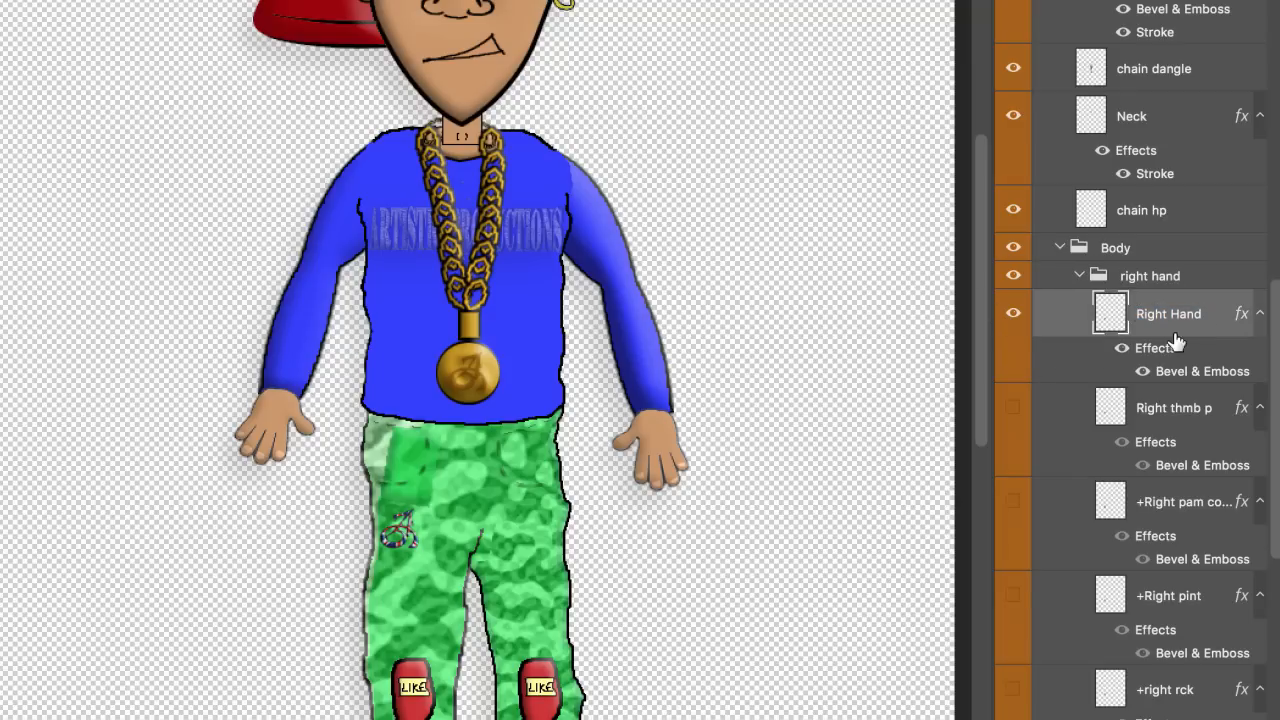
double_click(1160, 502)
key(Left)
key(Delete)
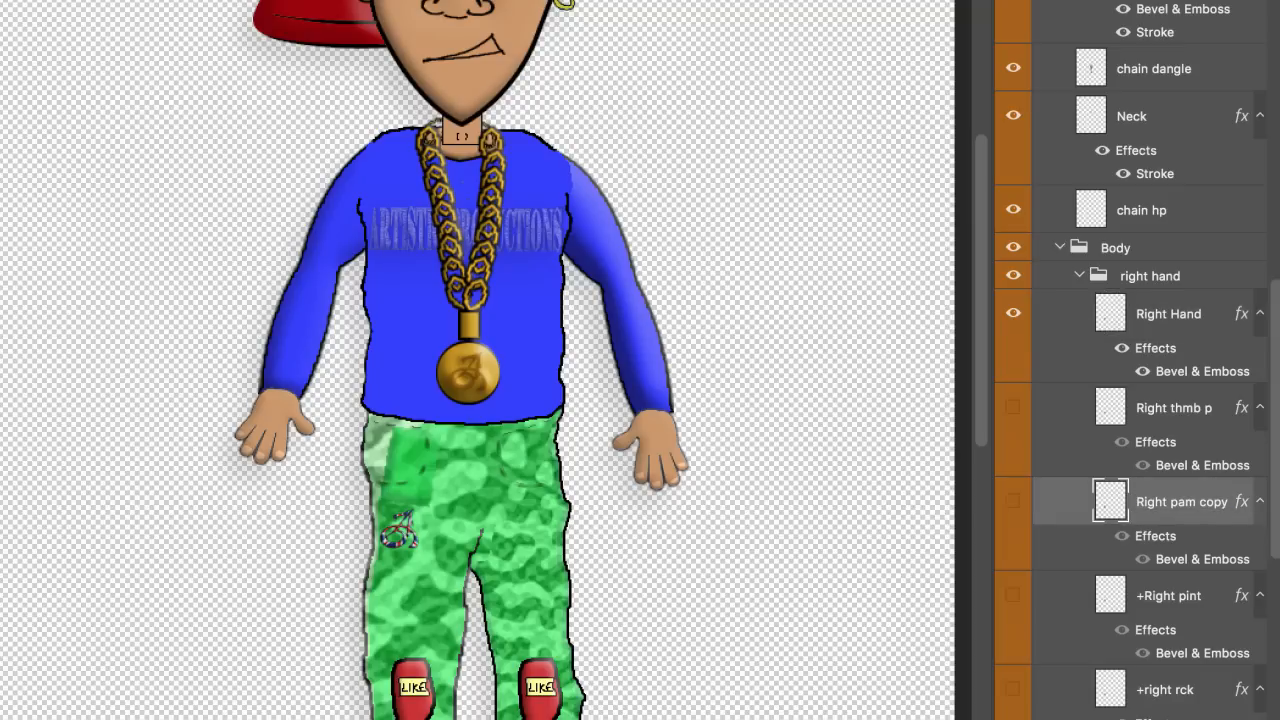
key(Return)
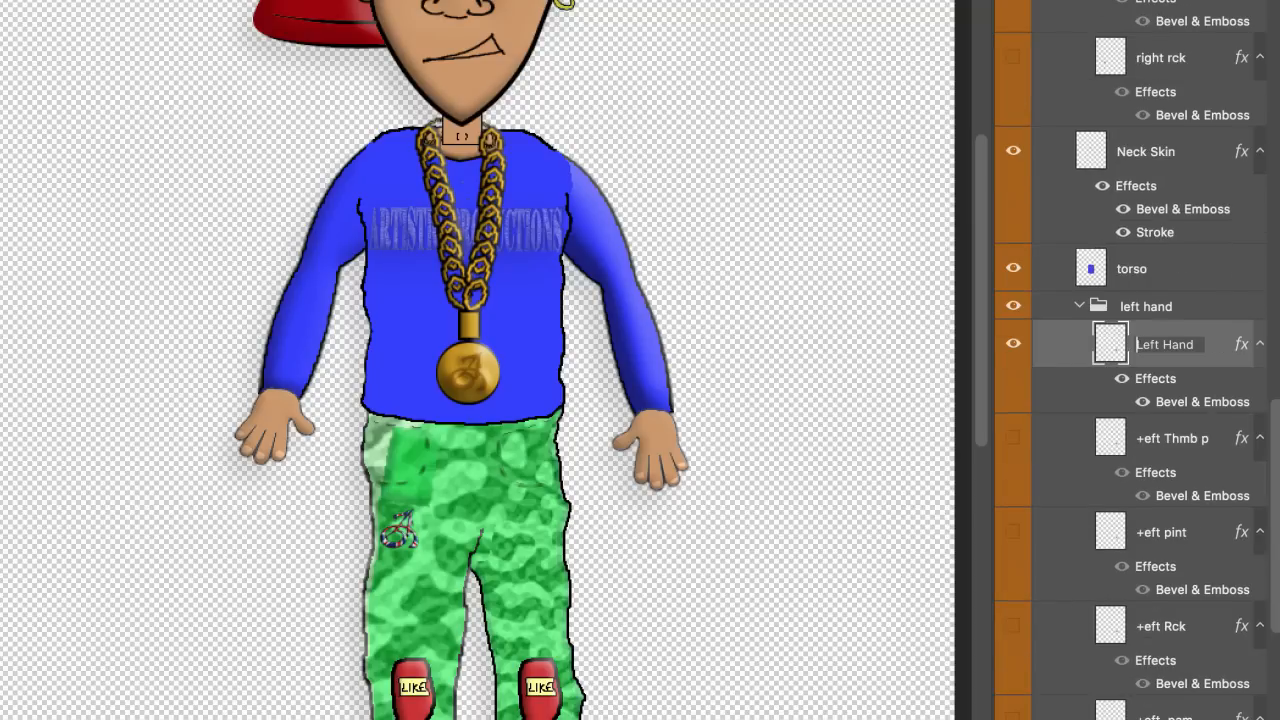
key(Return)
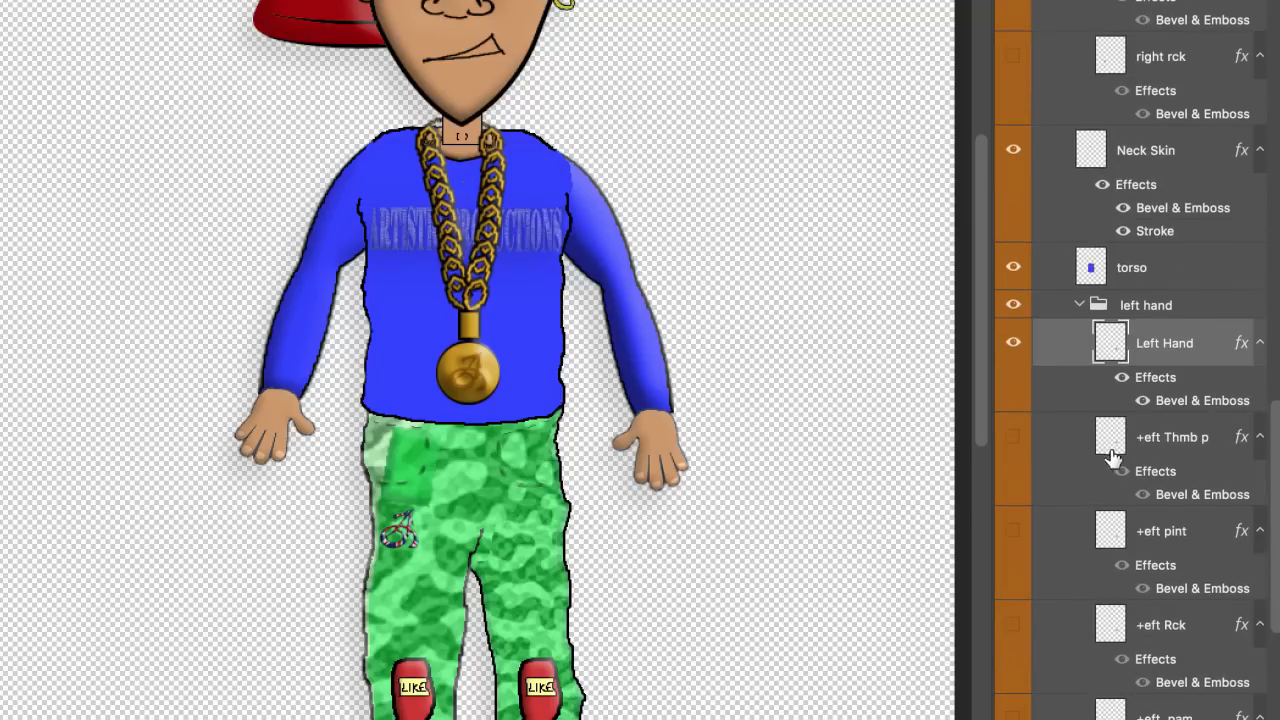
double_click(1150, 437)
key(Left)
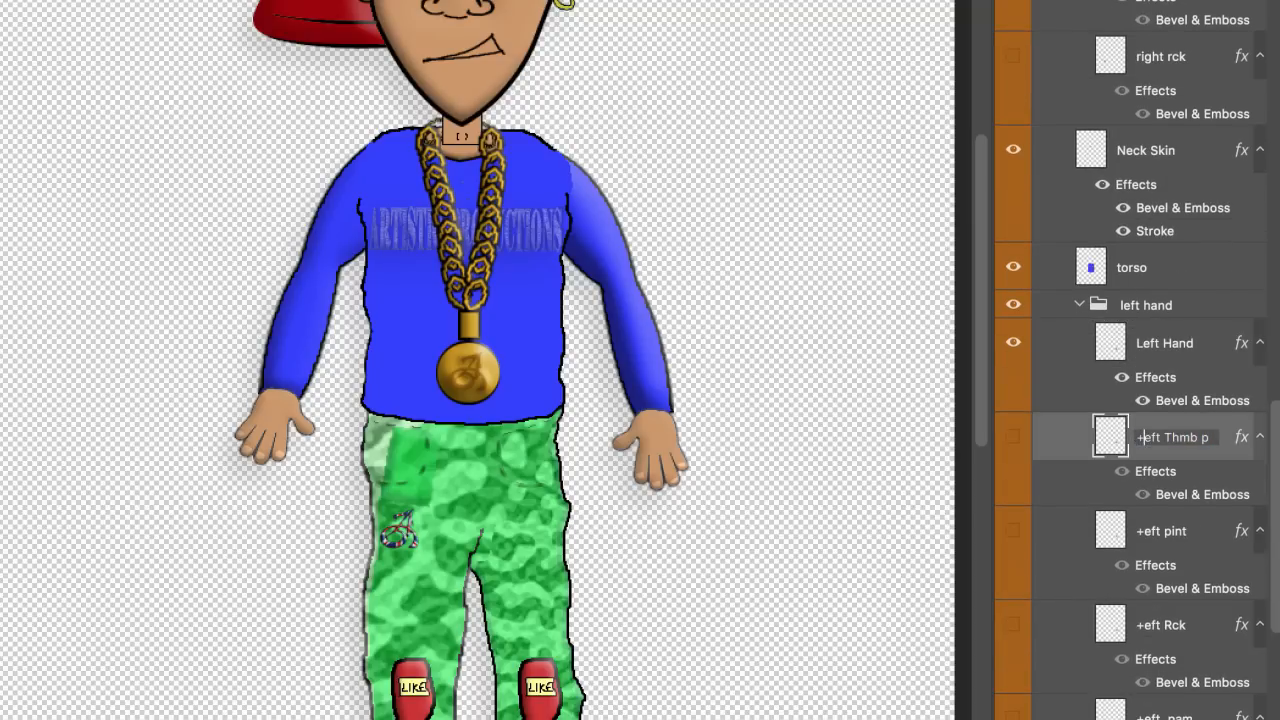
key(Delete)
key(Return)
Step: Strip the leading + from the eft pint, eft Rck and eft pam layers
scroll(1166, 457, down, 1)
click(1150, 508)
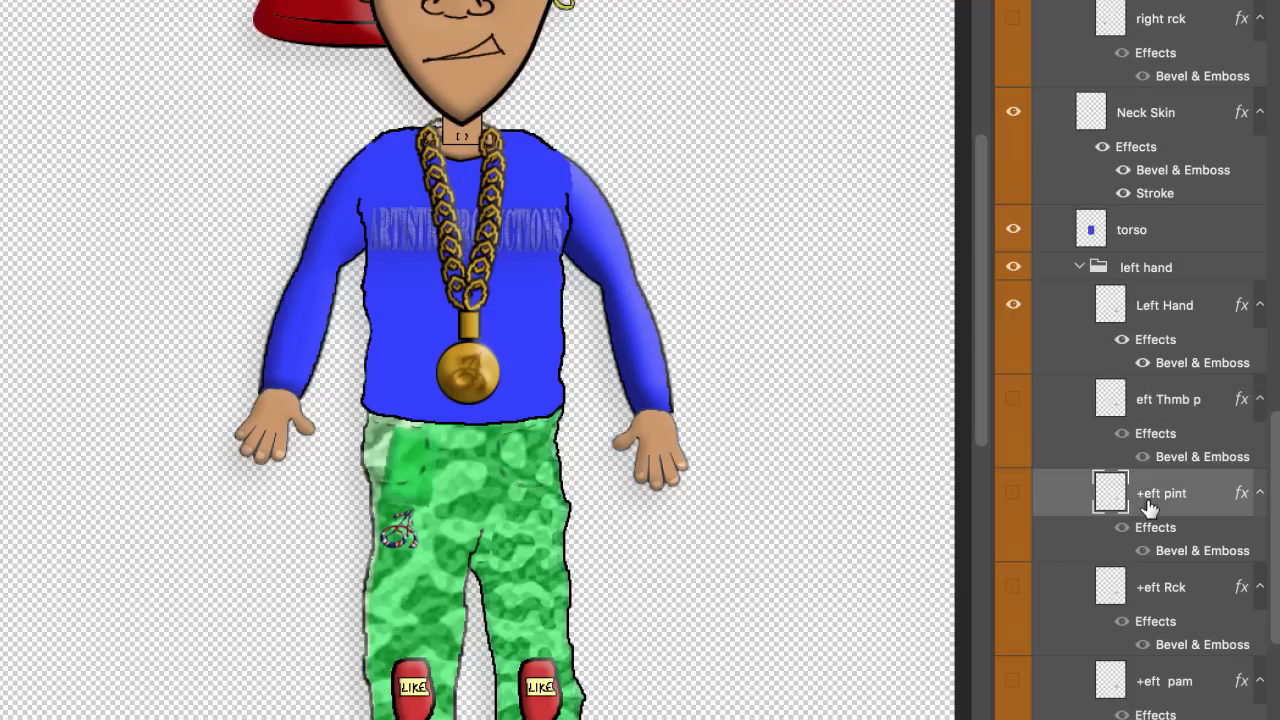
double_click(1163, 493)
key(Left)
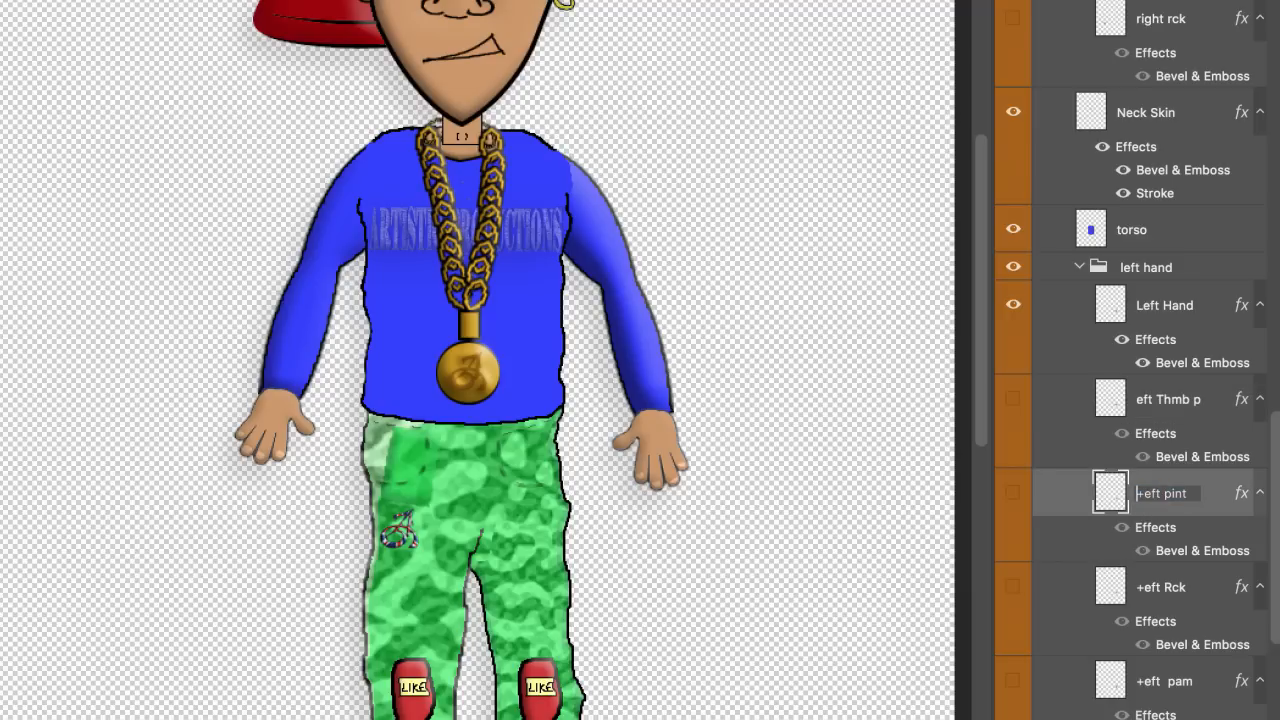
key(Delete)
key(Return)
scroll(1160, 505, down, 1)
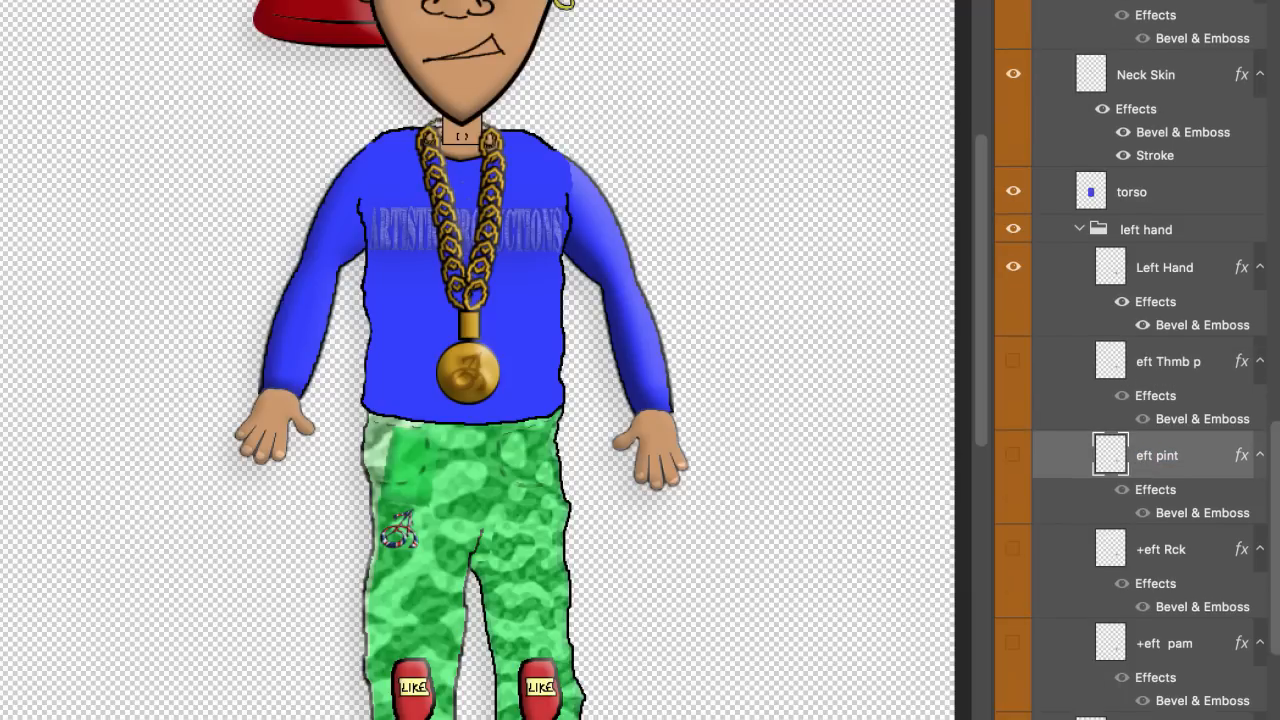
double_click(1157, 553)
key(Left)
key(Delete)
key(Return)
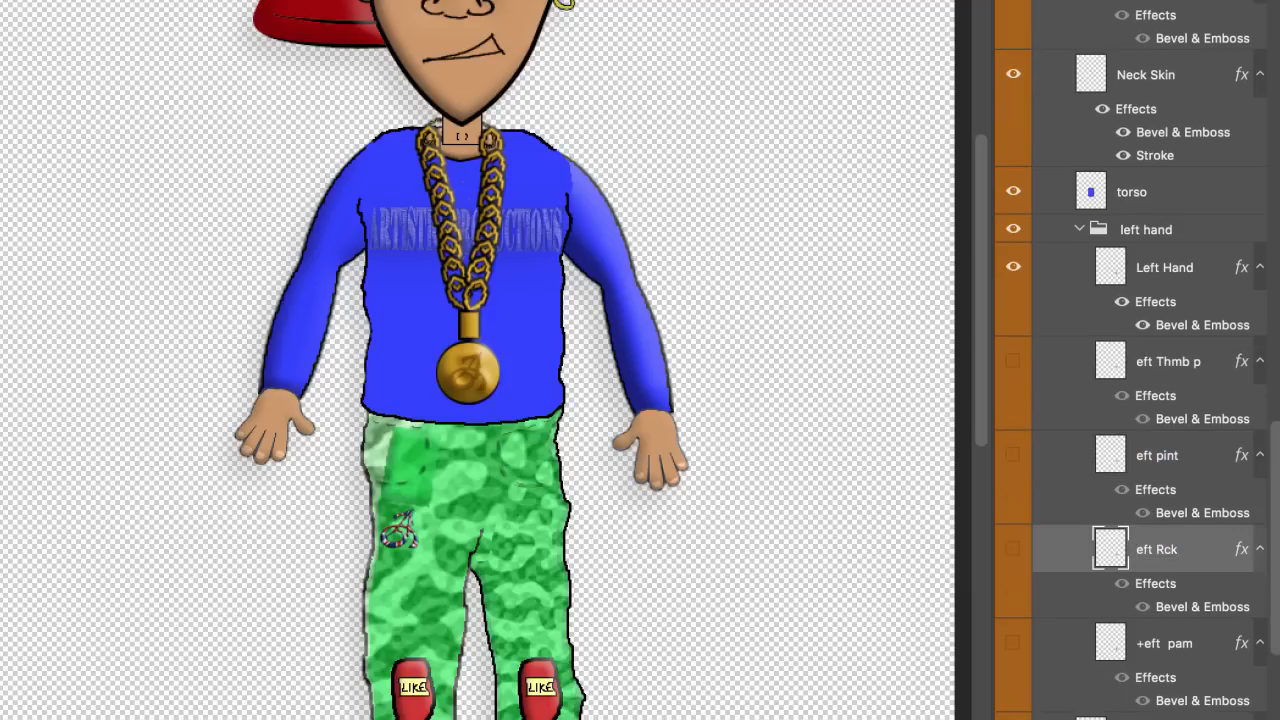
scroll(1150, 556, down, 4)
double_click(1140, 504)
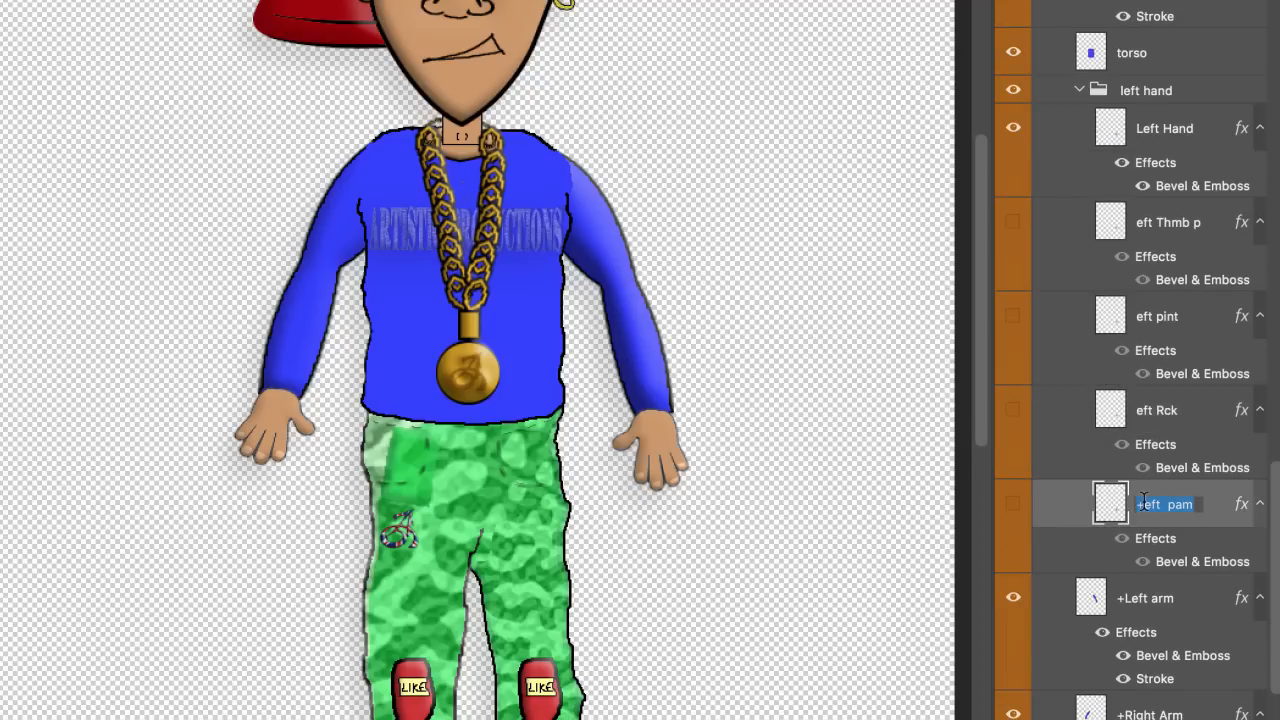
key(Left)
key(Delete)
key(Return)
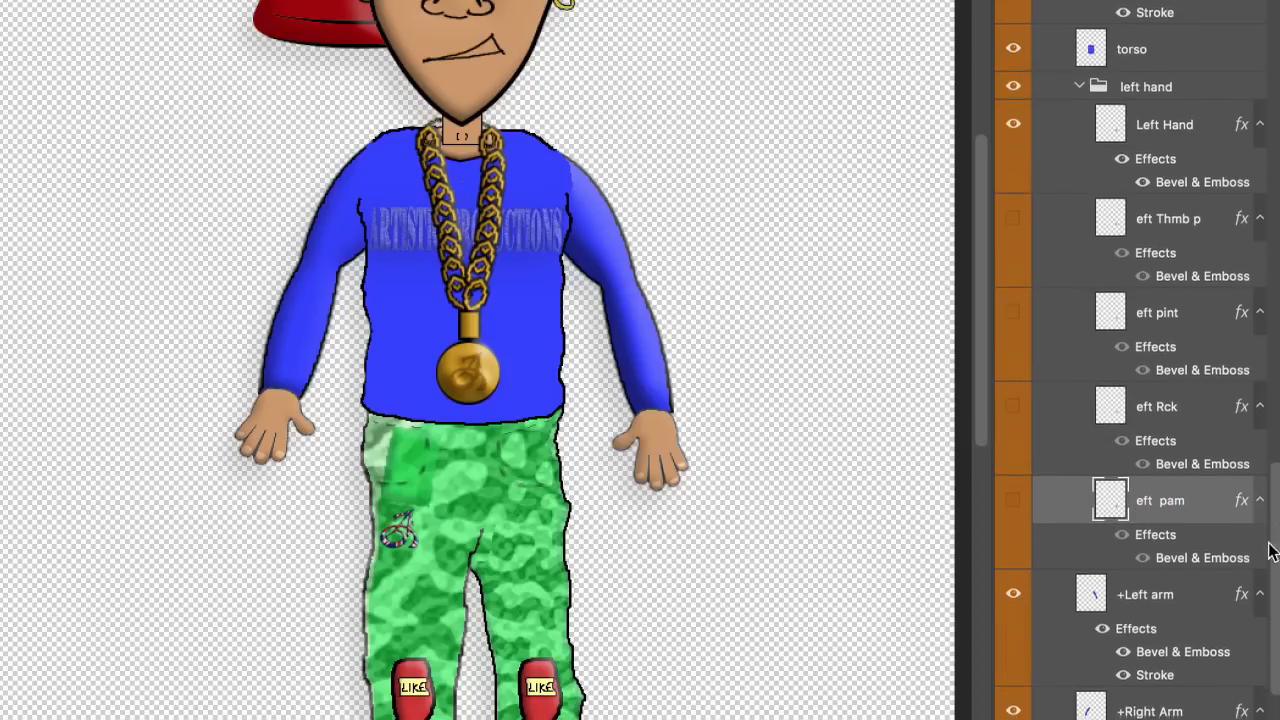
Step: Remove the leading + from the Left arm and Right Arm layers
scroll(1270, 550, down, 2)
double_click(1154, 514)
key(Left)
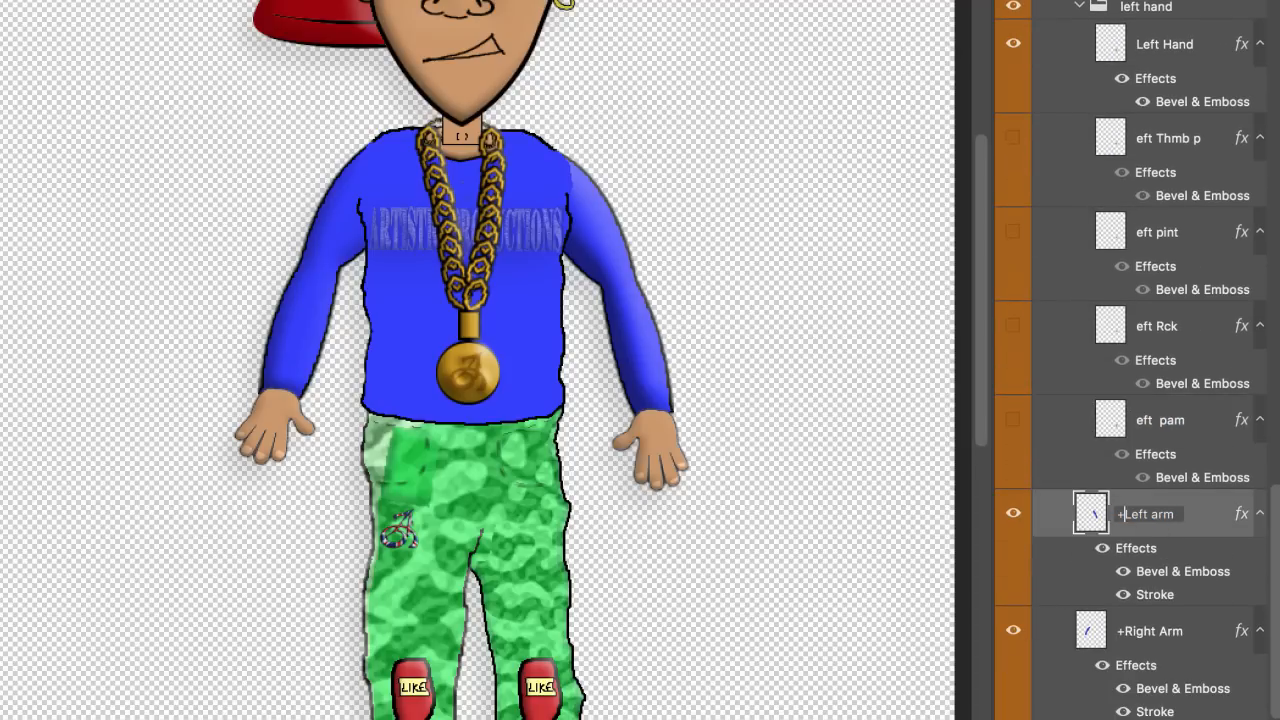
key(Delete)
key(Return)
scroll(1018, 513, down, 1)
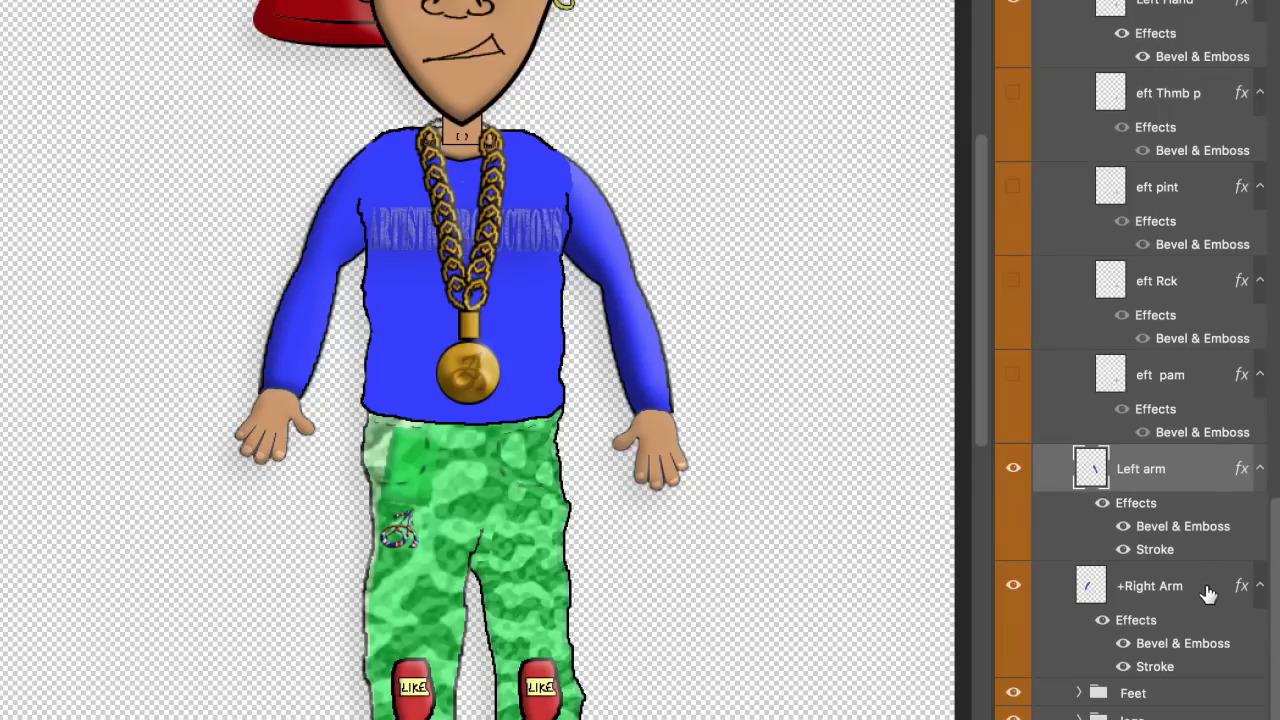
double_click(1155, 588)
key(Left)
key(Delete)
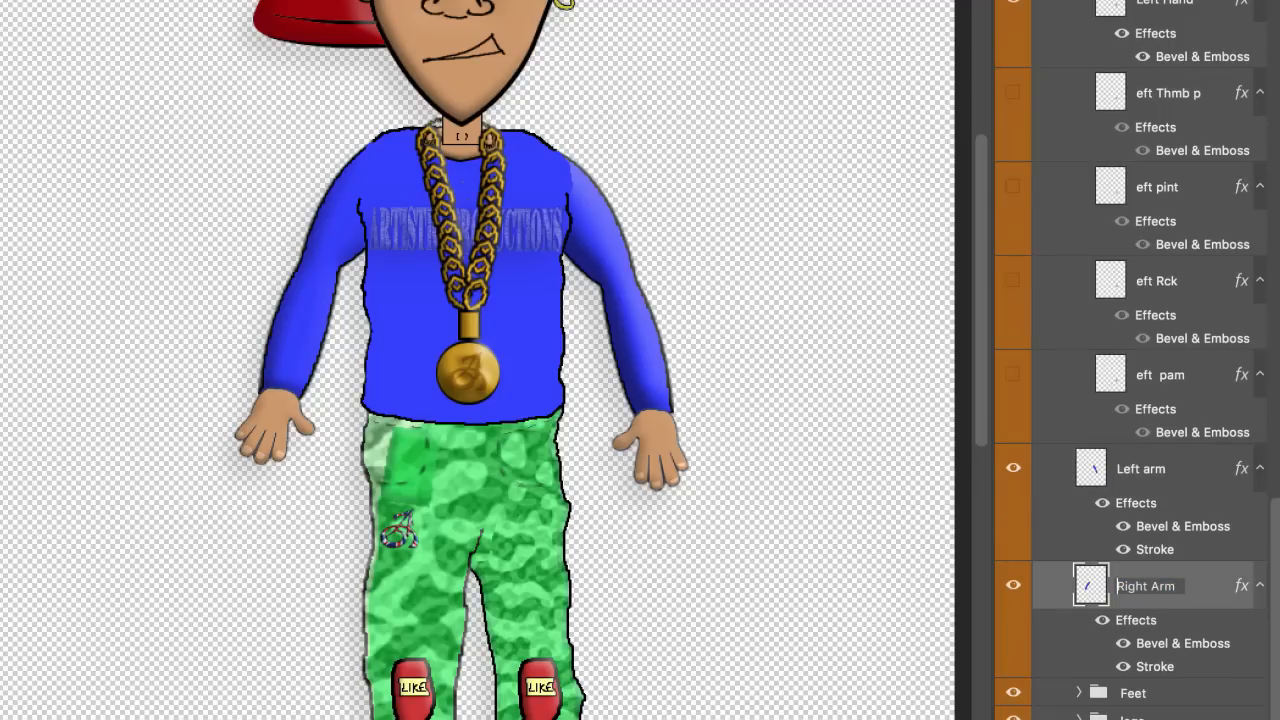
key(Return)
Step: Expand the Feet and legs groups to review their layers
click(1083, 698)
click(1080, 693)
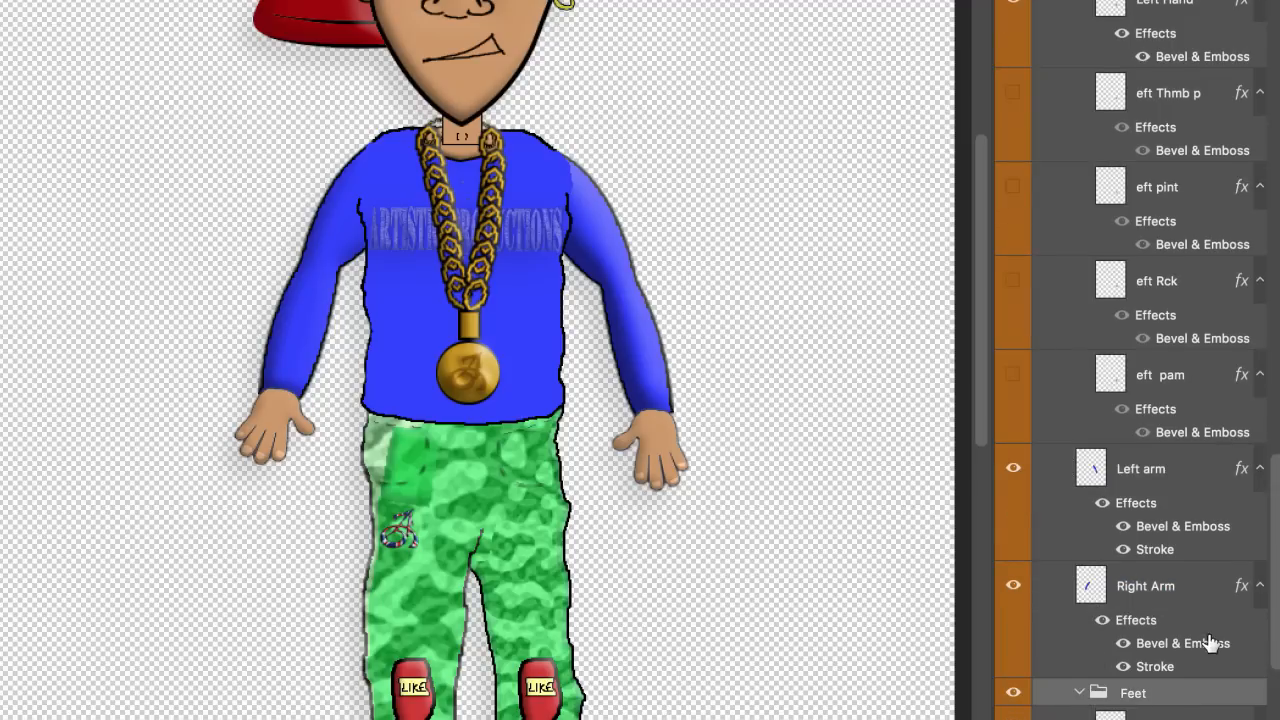
click(1079, 716)
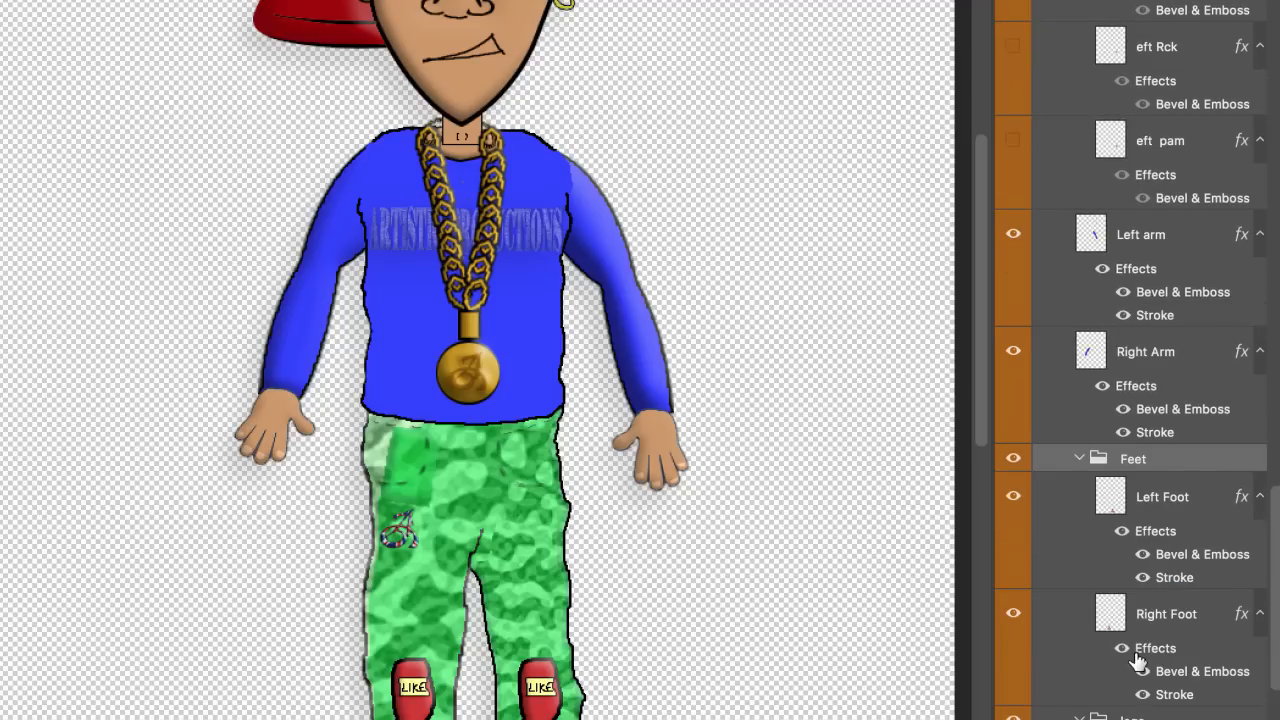
scroll(1148, 625, up, 5)
scroll(1148, 622, up, 5)
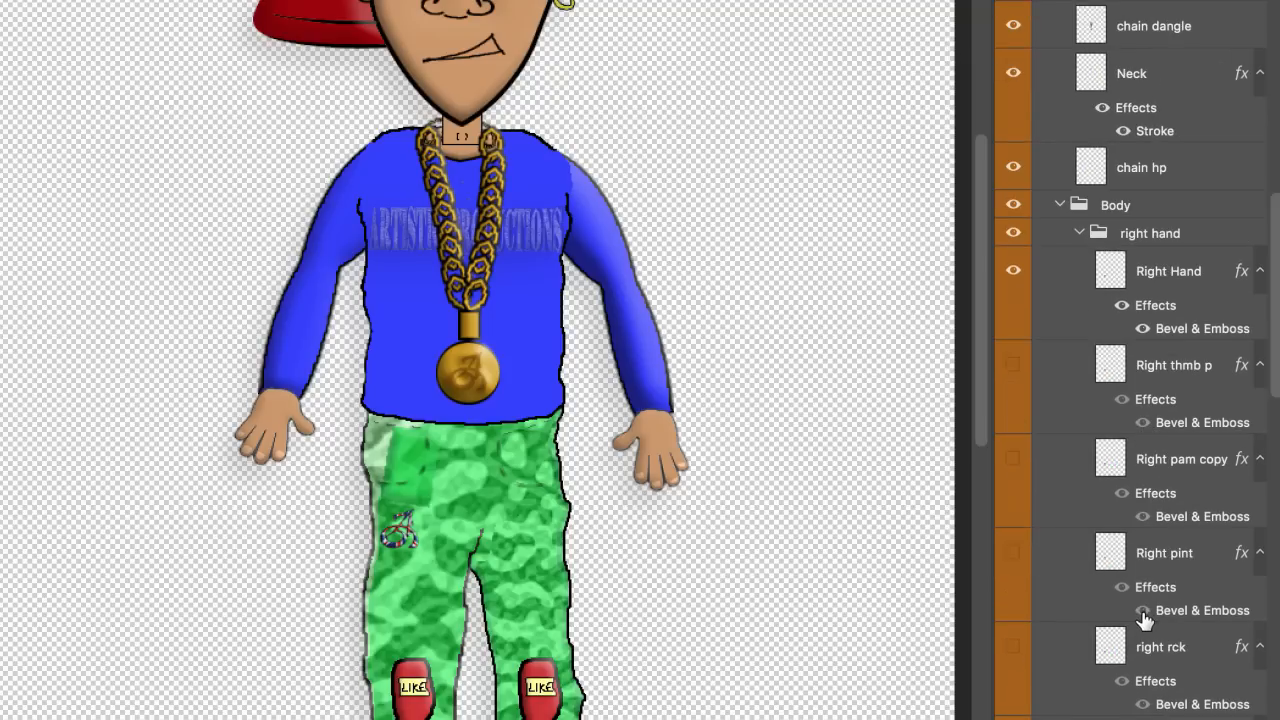
scroll(1144, 618, up, 10)
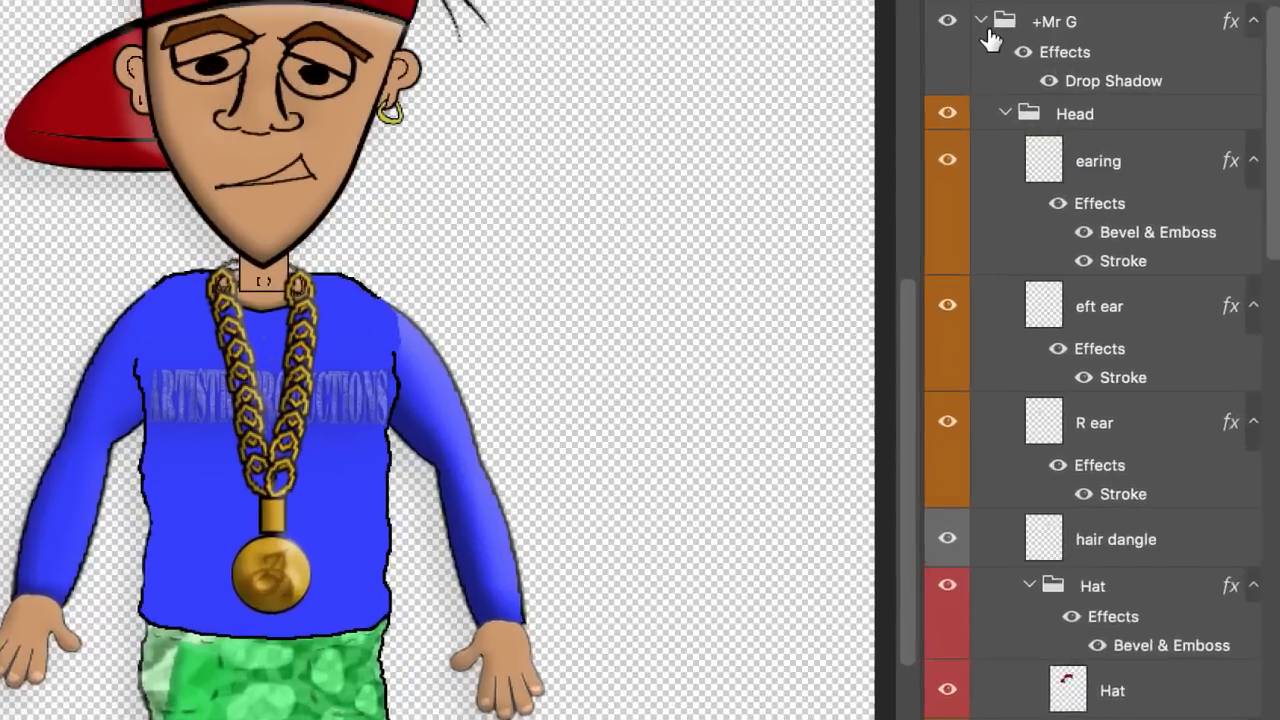
Step: Expand the +Mr G group and the Left Eye group to reach the eye layers
click(982, 22)
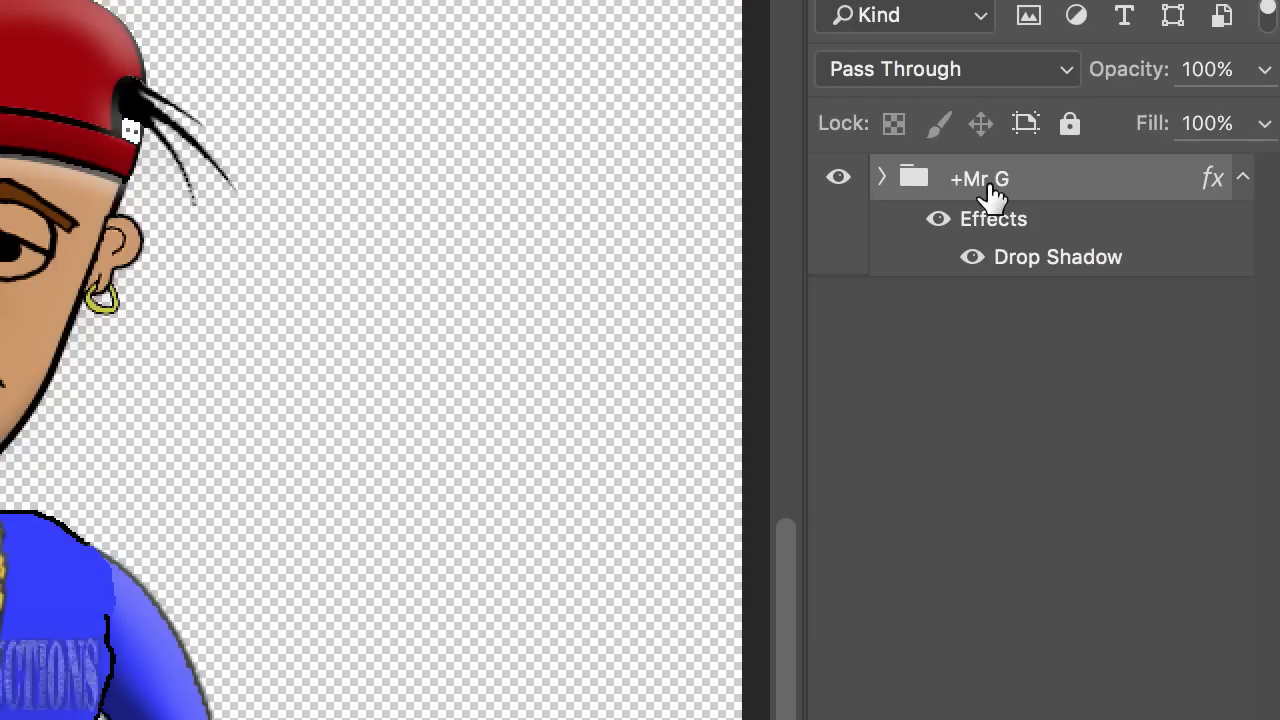
click(884, 177)
scroll(1112, 378, down, 3)
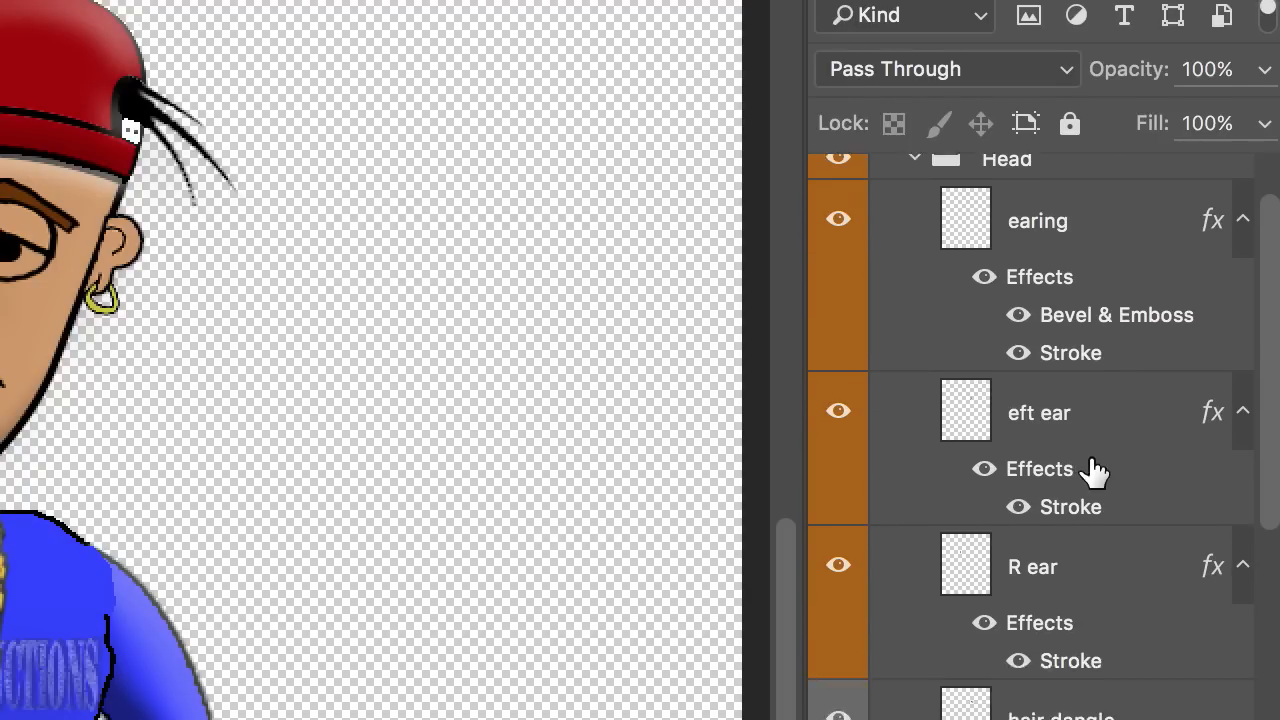
scroll(1095, 472, down, 2)
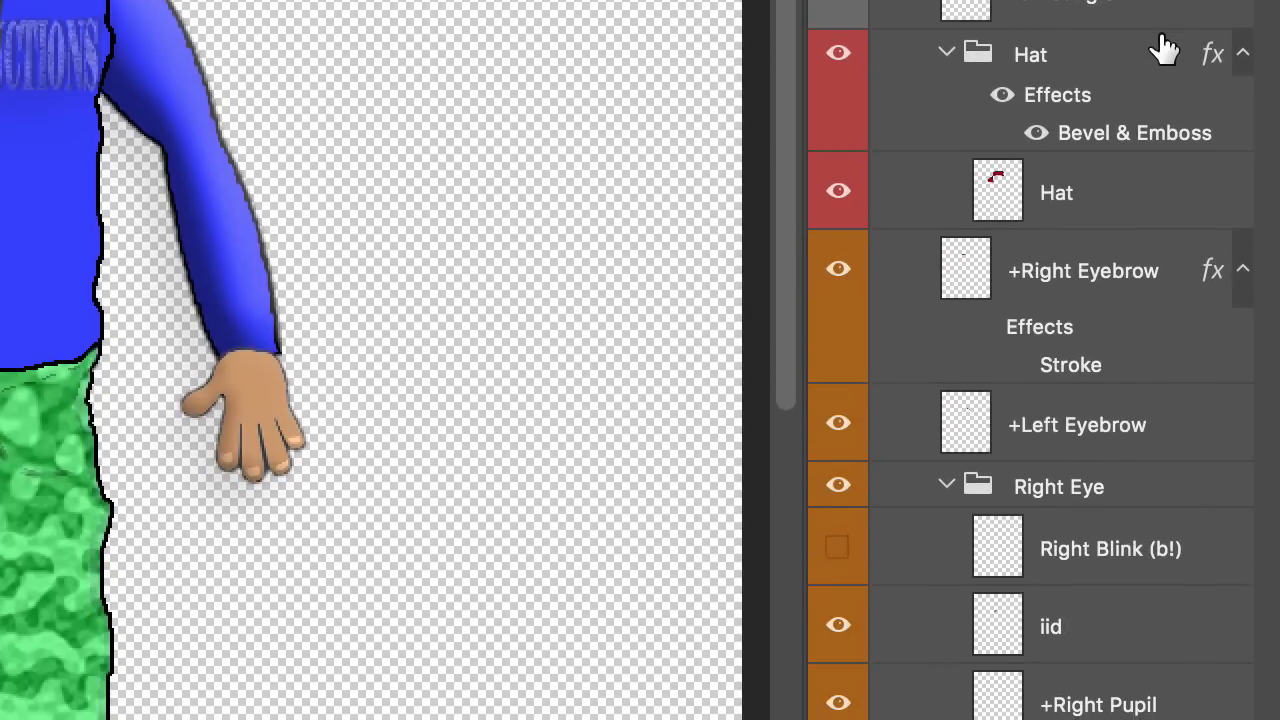
scroll(1158, 660, down, 3)
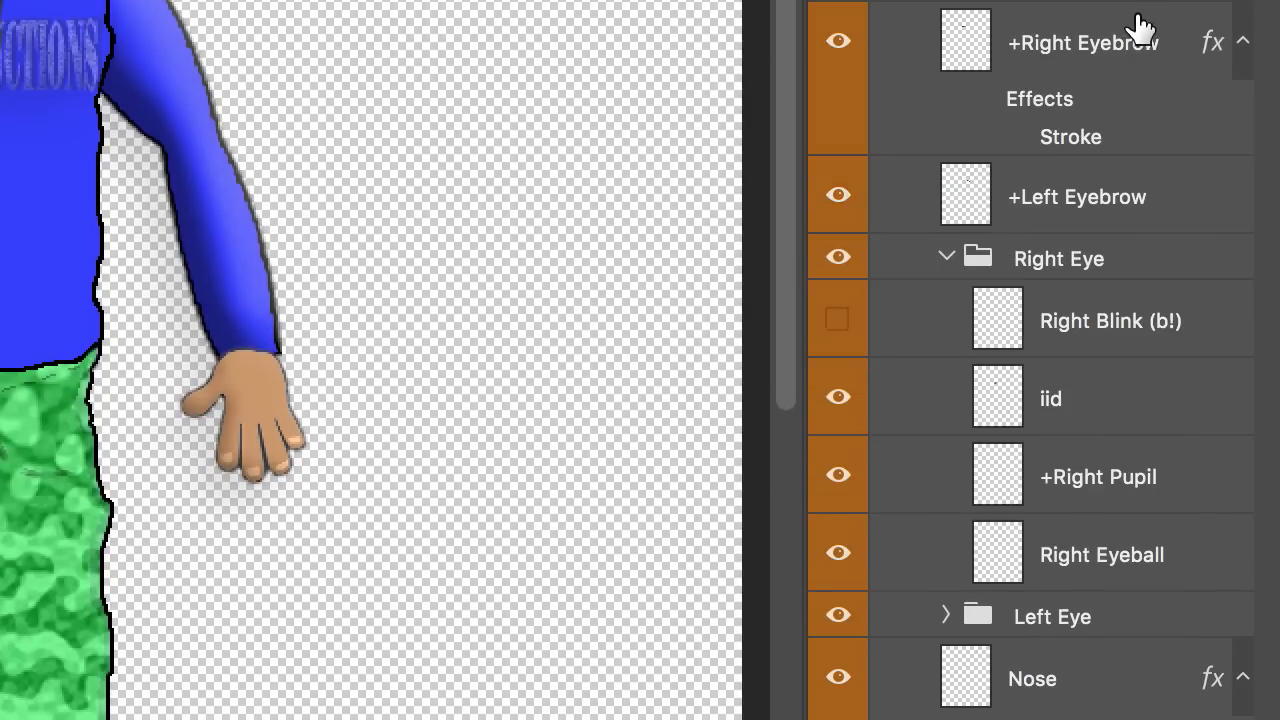
scroll(1145, 205, down, 3)
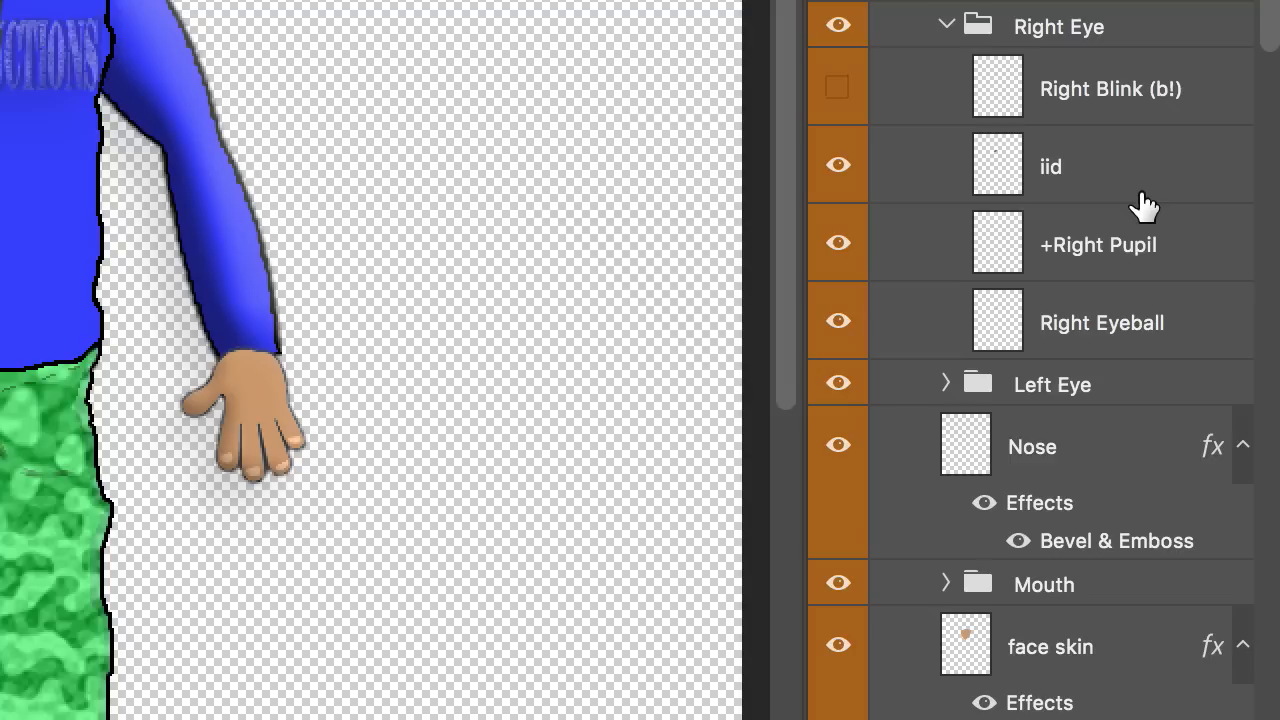
click(1143, 248)
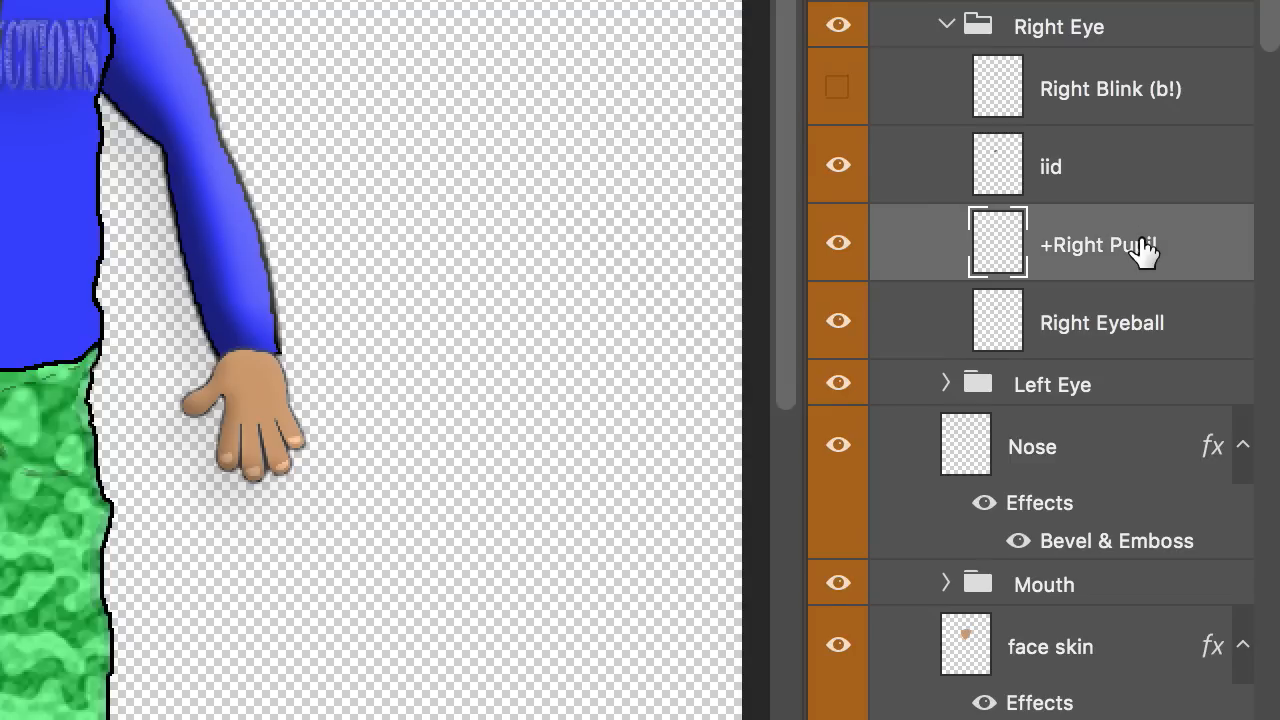
scroll(1050, 270, down, 2)
click(946, 278)
Step: Rename '+ Lid' to Lid and '+Left Eyeball' to Left Eyeball
click(1092, 488)
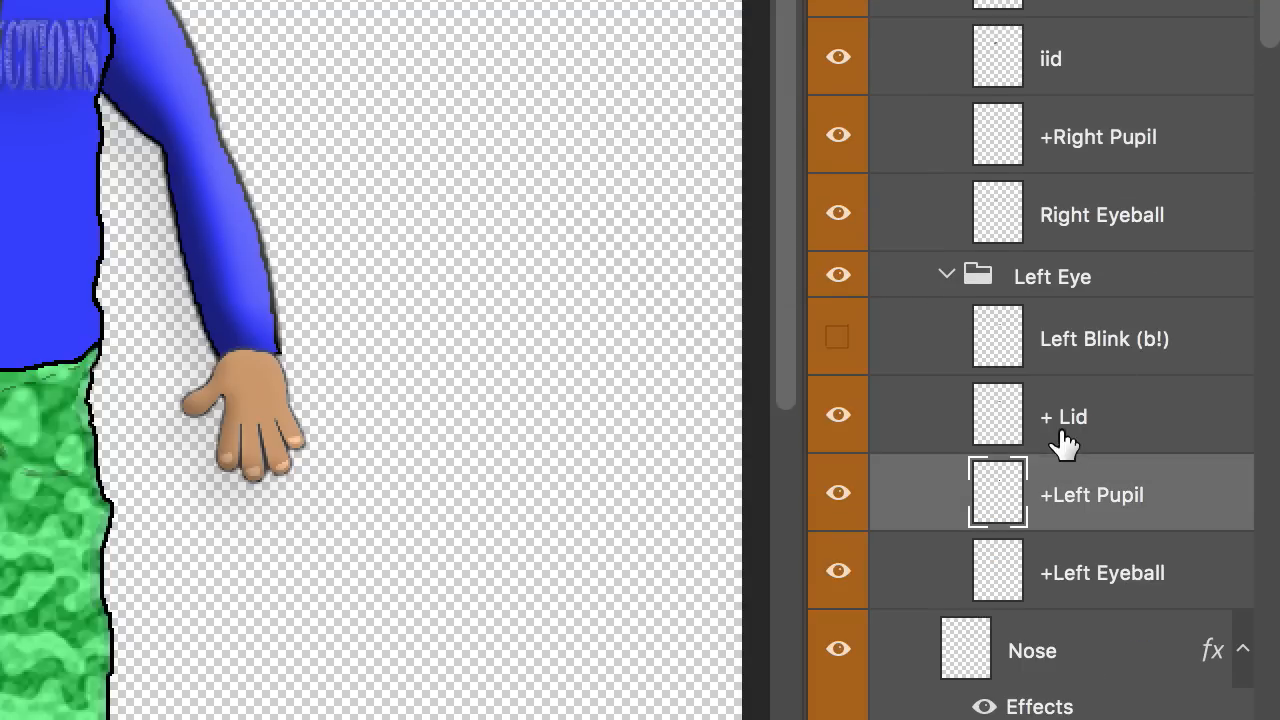
click(1066, 430)
double_click(1062, 420)
click(1048, 417)
key(BackSpace)
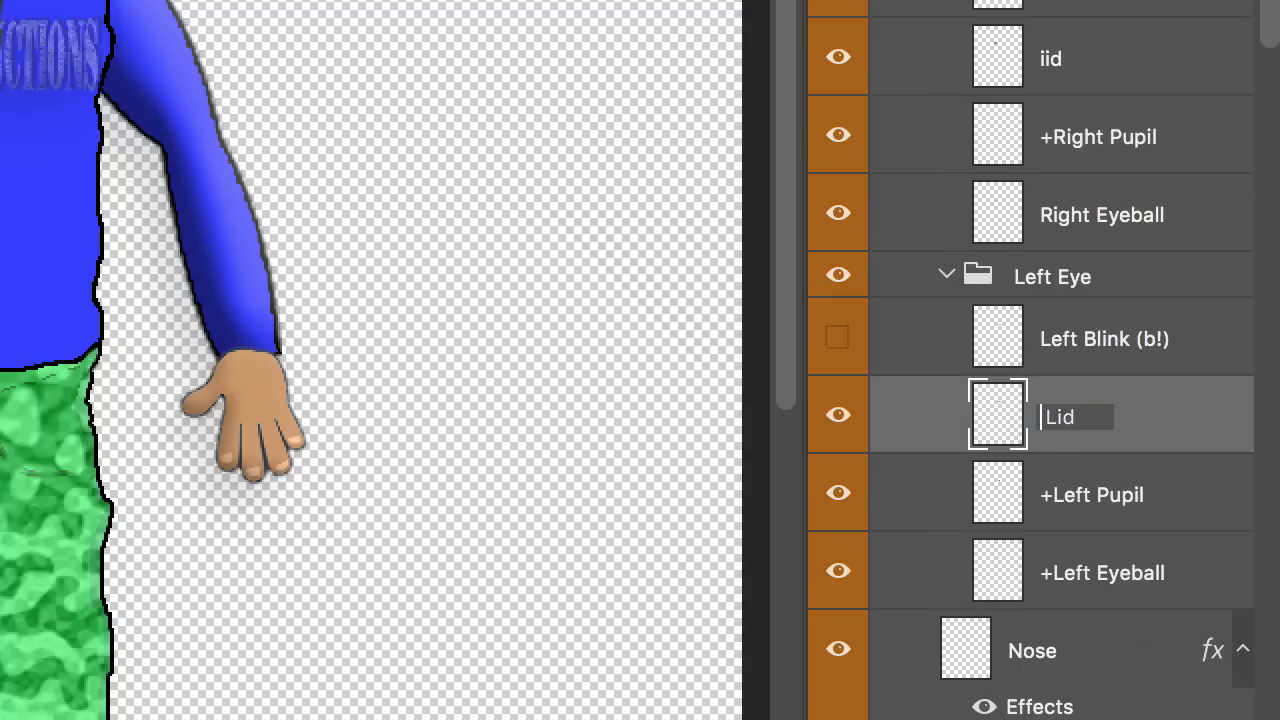
key(Return)
double_click(1050, 576)
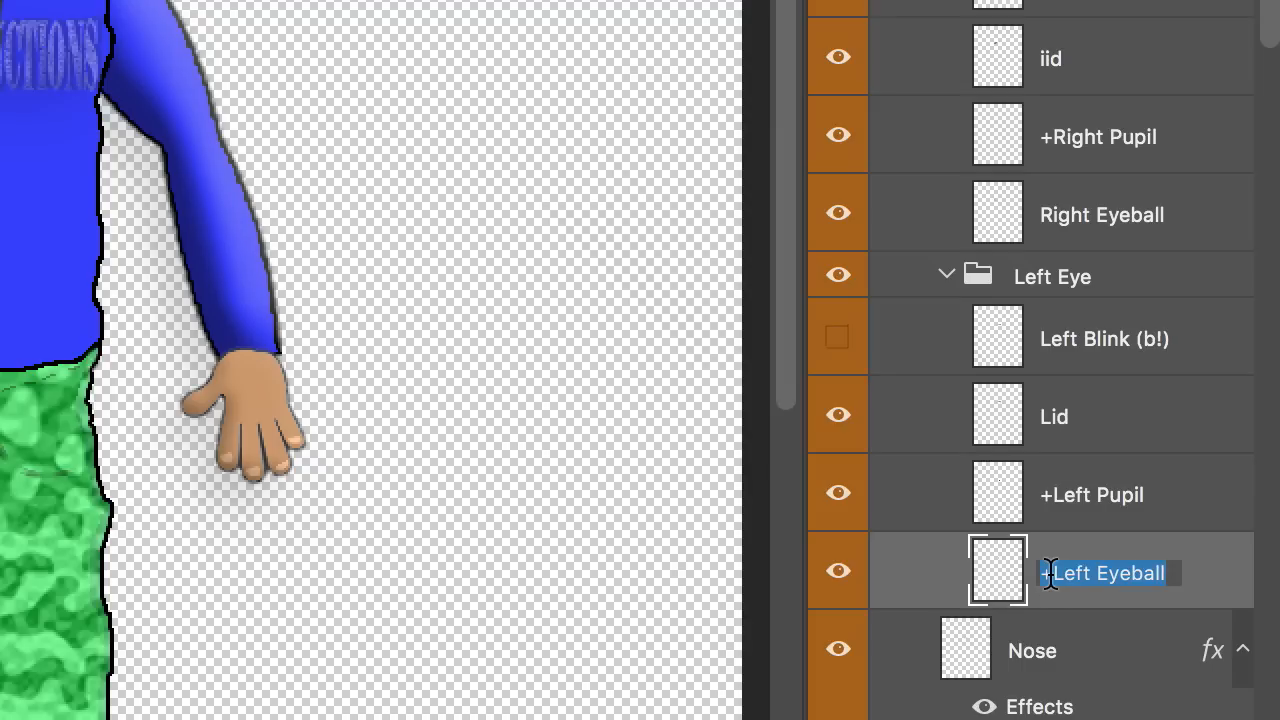
click(1042, 574)
key(BackSpace)
key(Return)
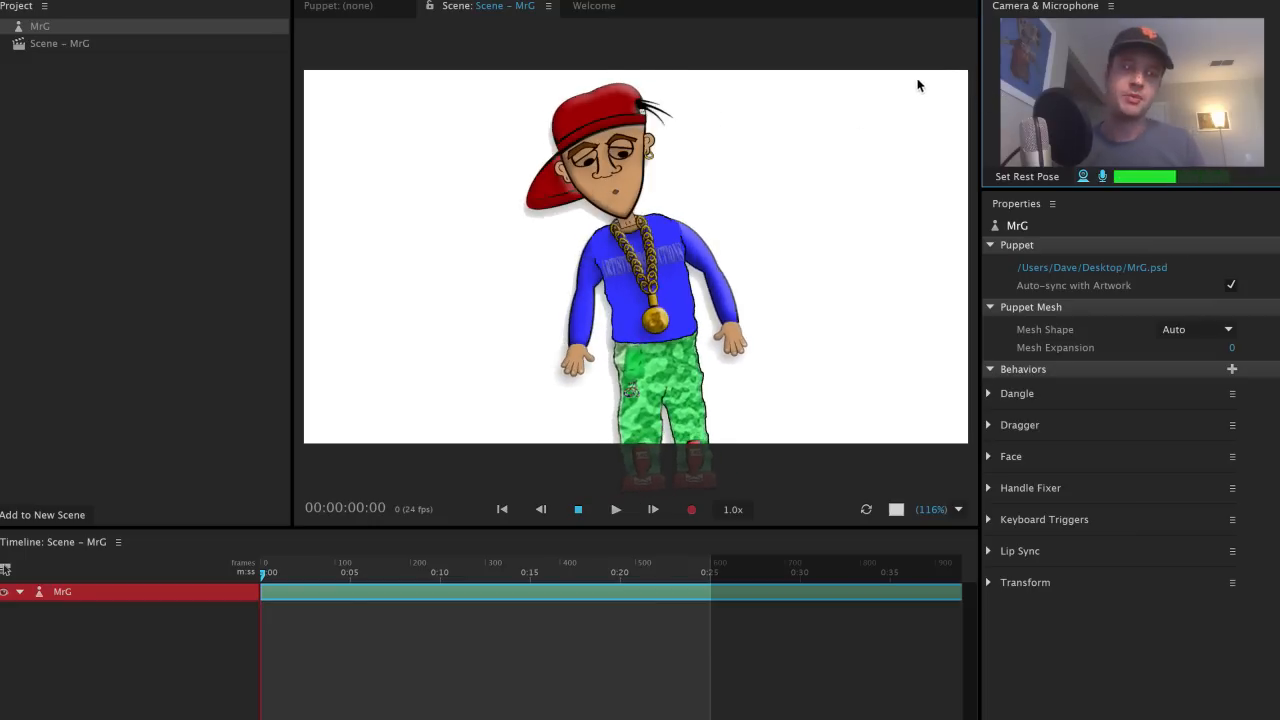
Step: Open the MrG puppet for rigging in the puppet view
click(348, 7)
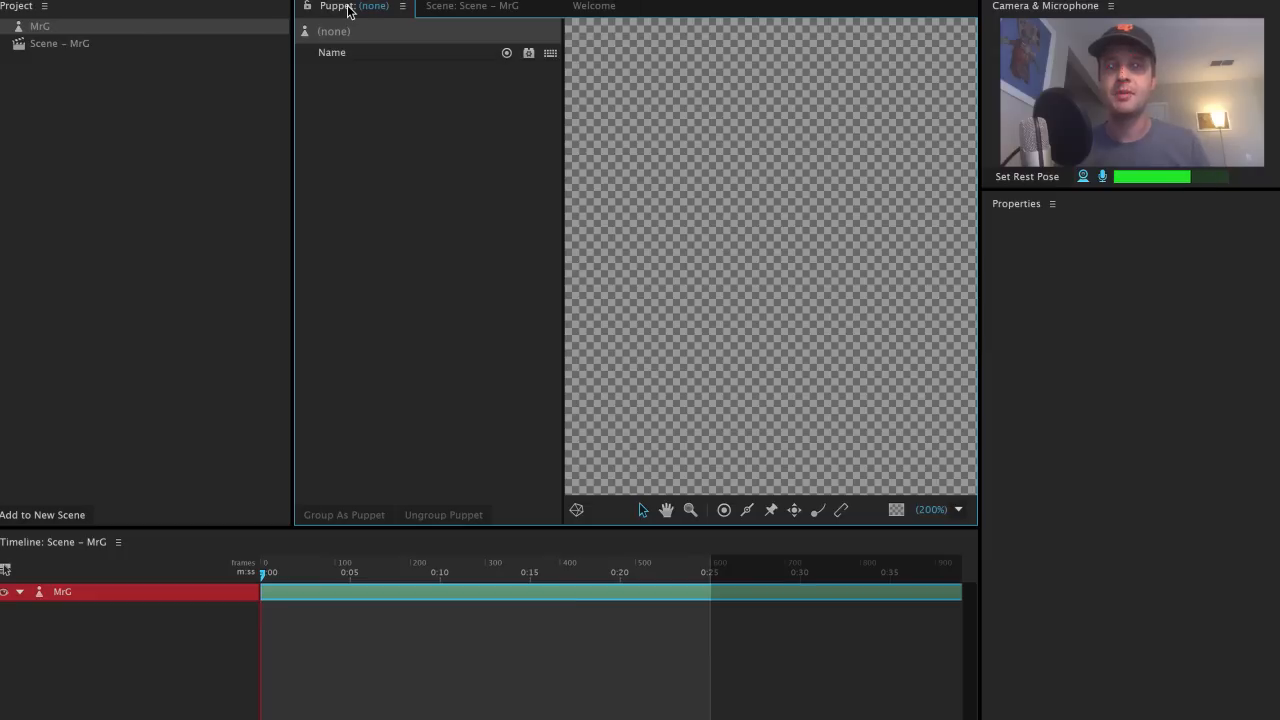
click(129, 28)
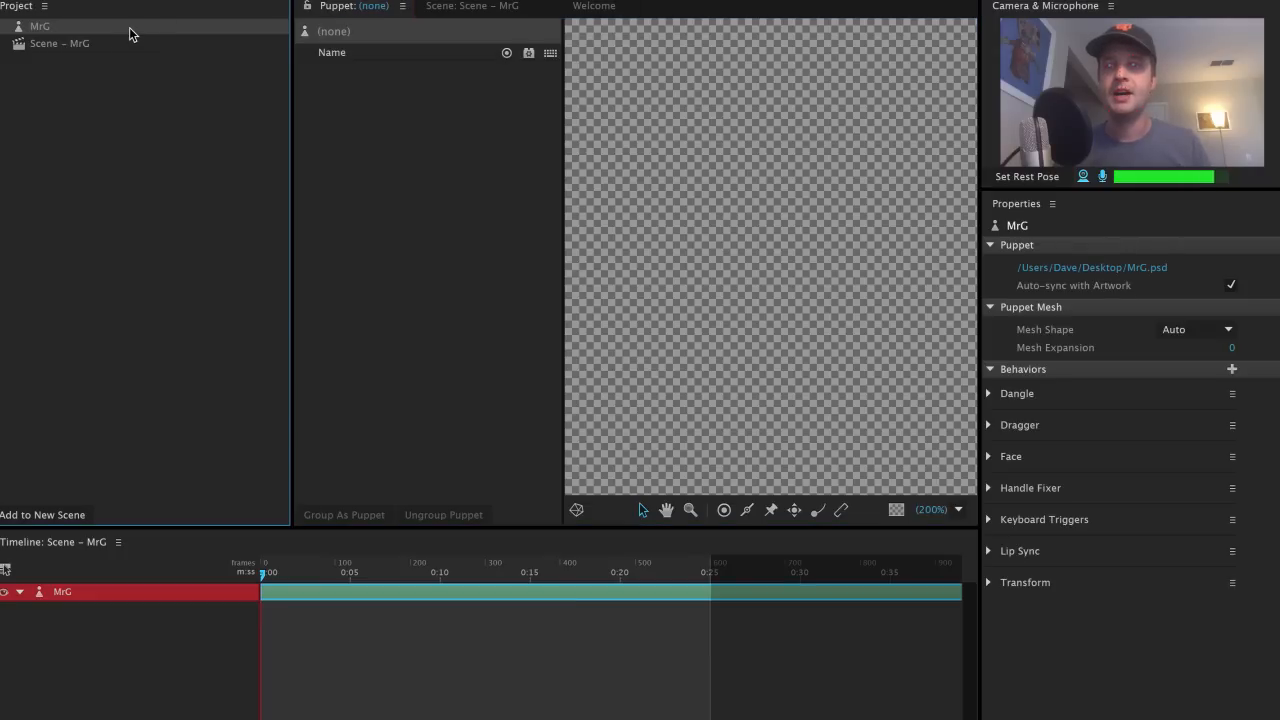
double_click(129, 27)
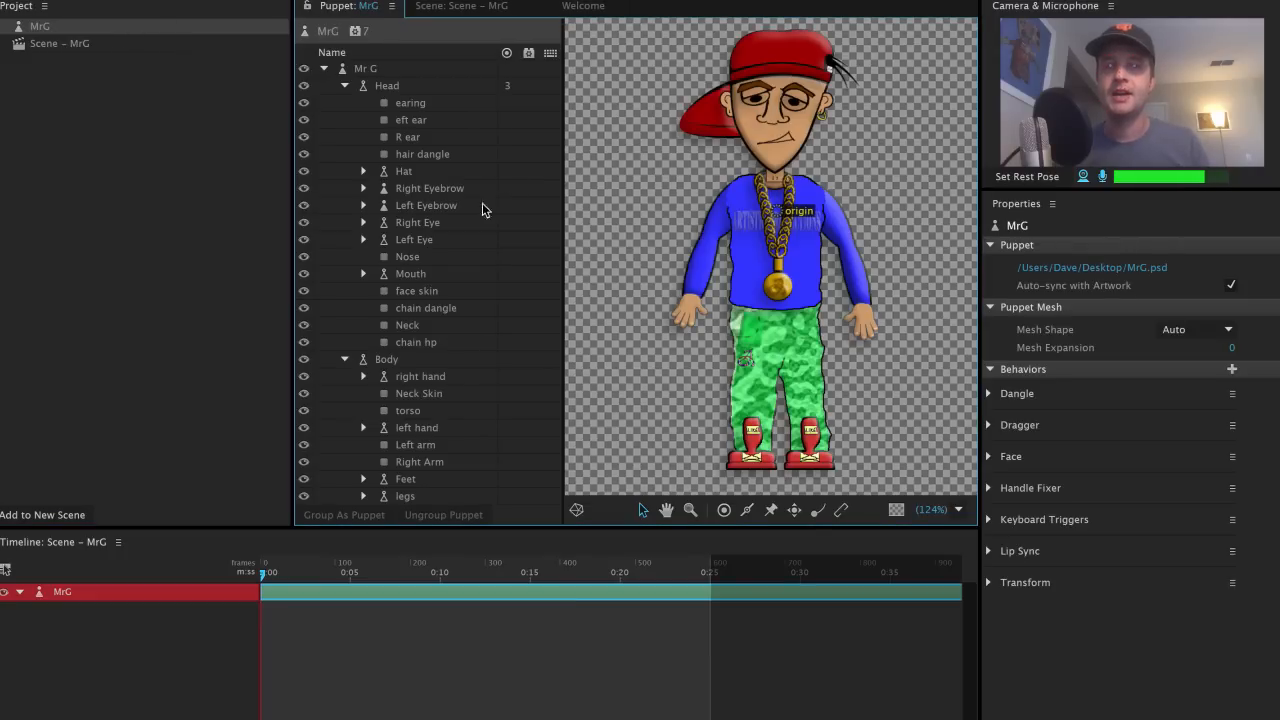
Step: Add fixed Pin handles to both shoes on the Body, then return to the MrG scene
click(409, 360)
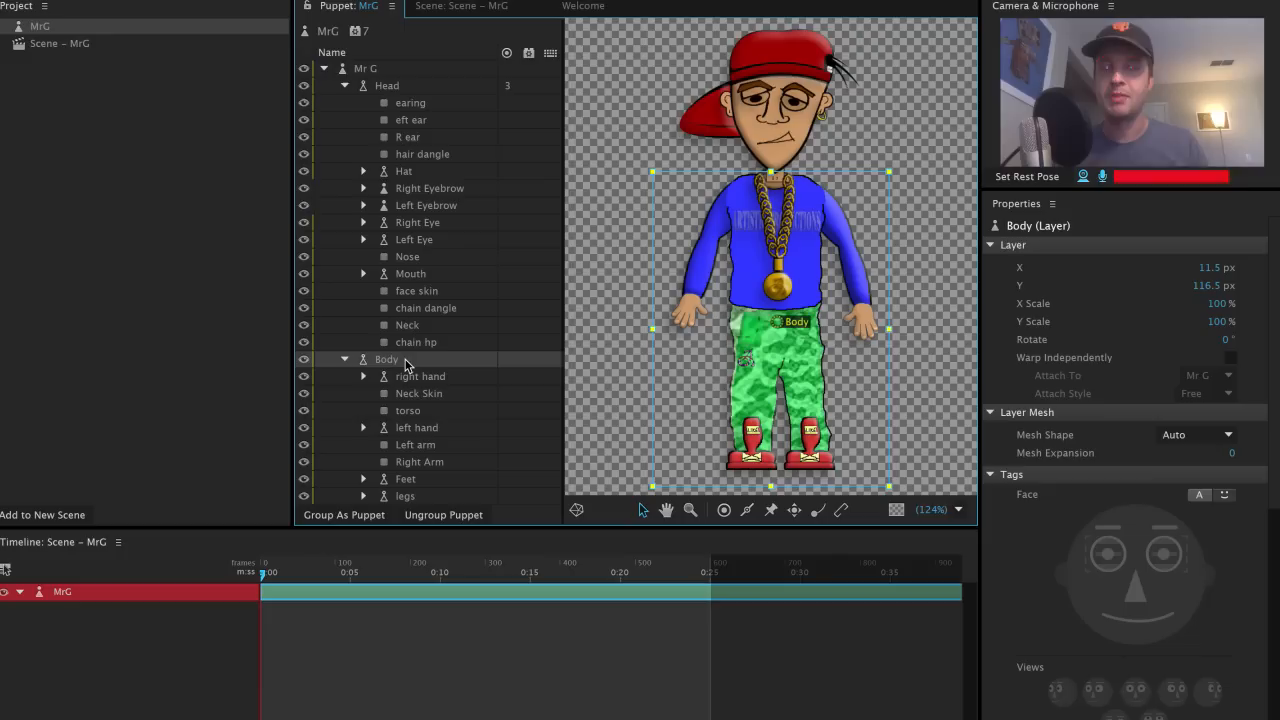
click(771, 509)
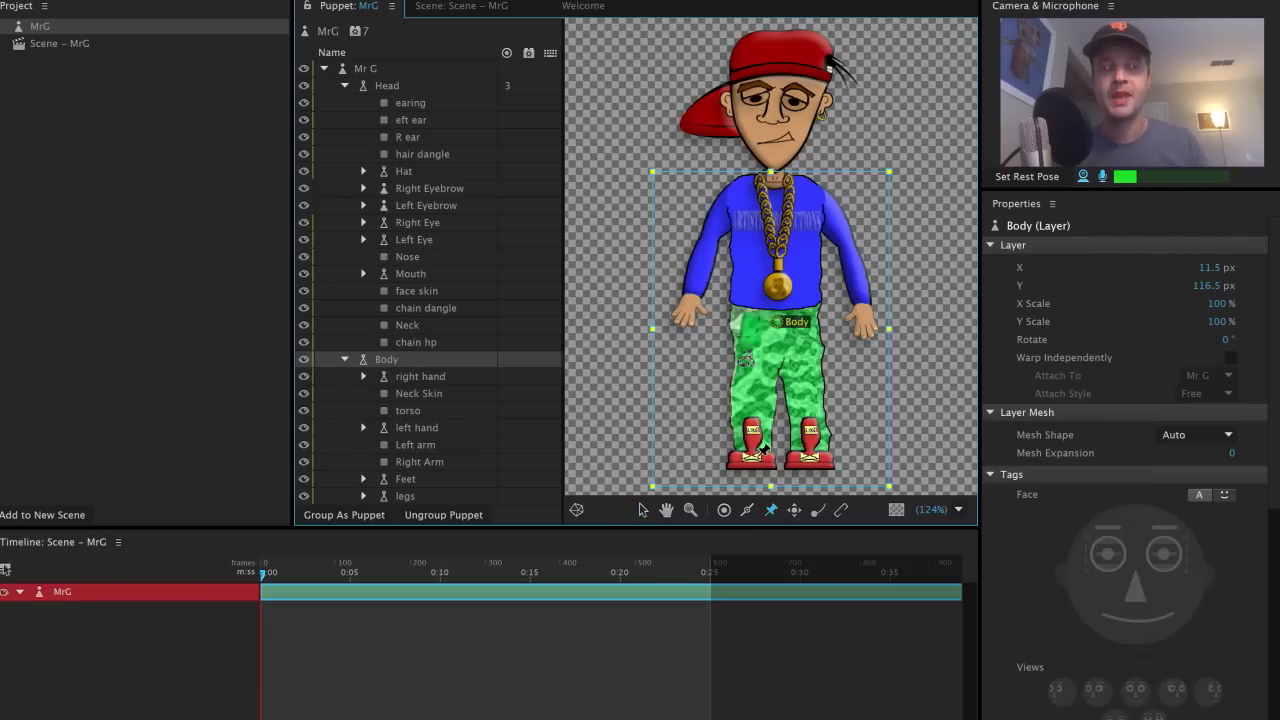
click(752, 456)
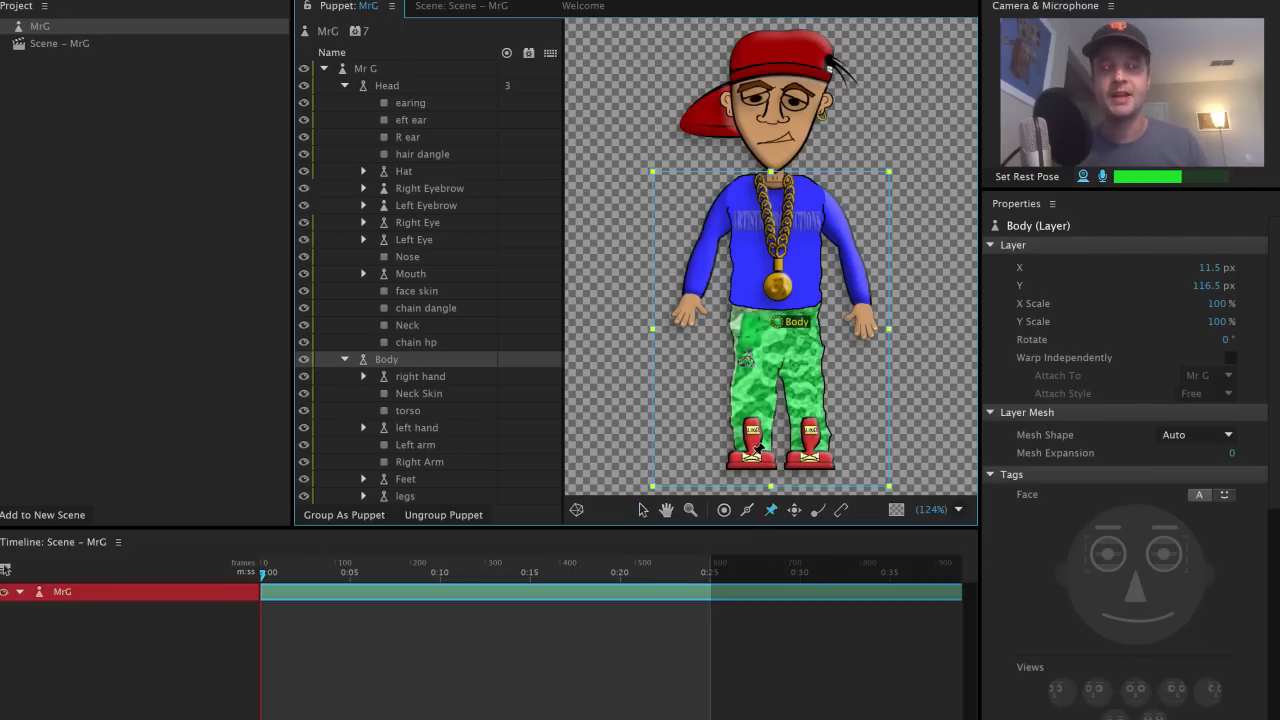
click(812, 457)
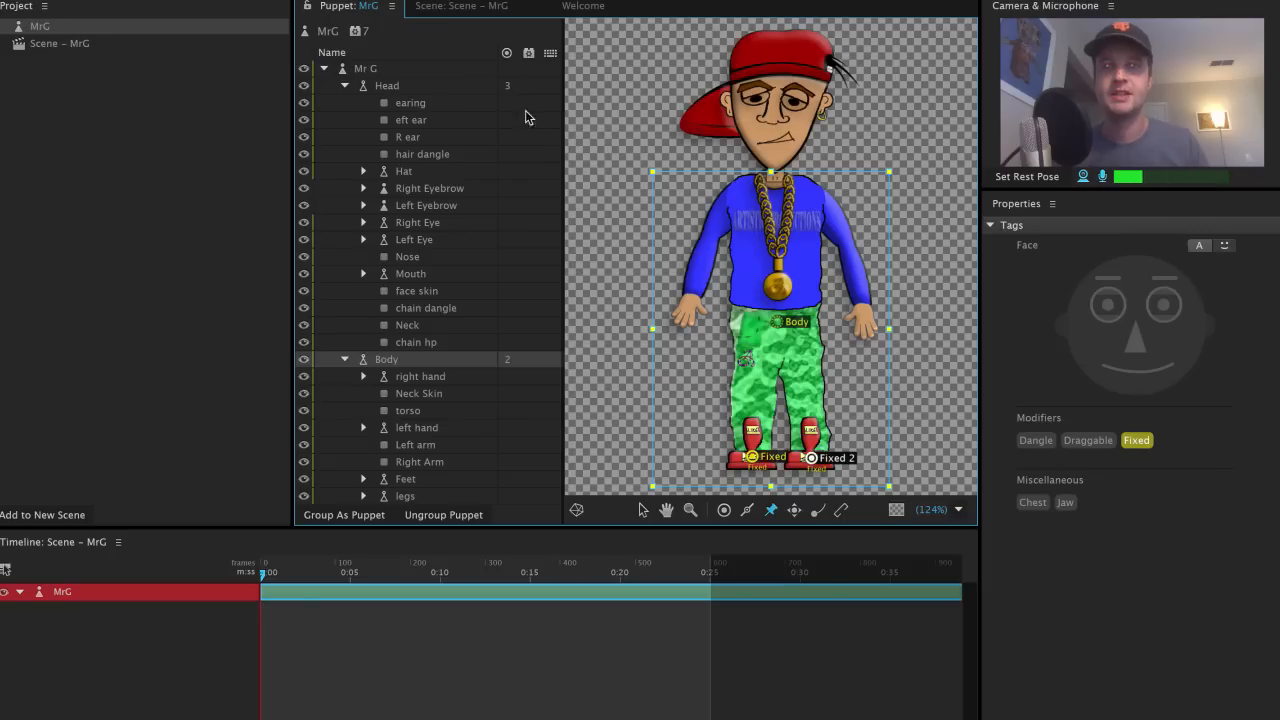
click(476, 10)
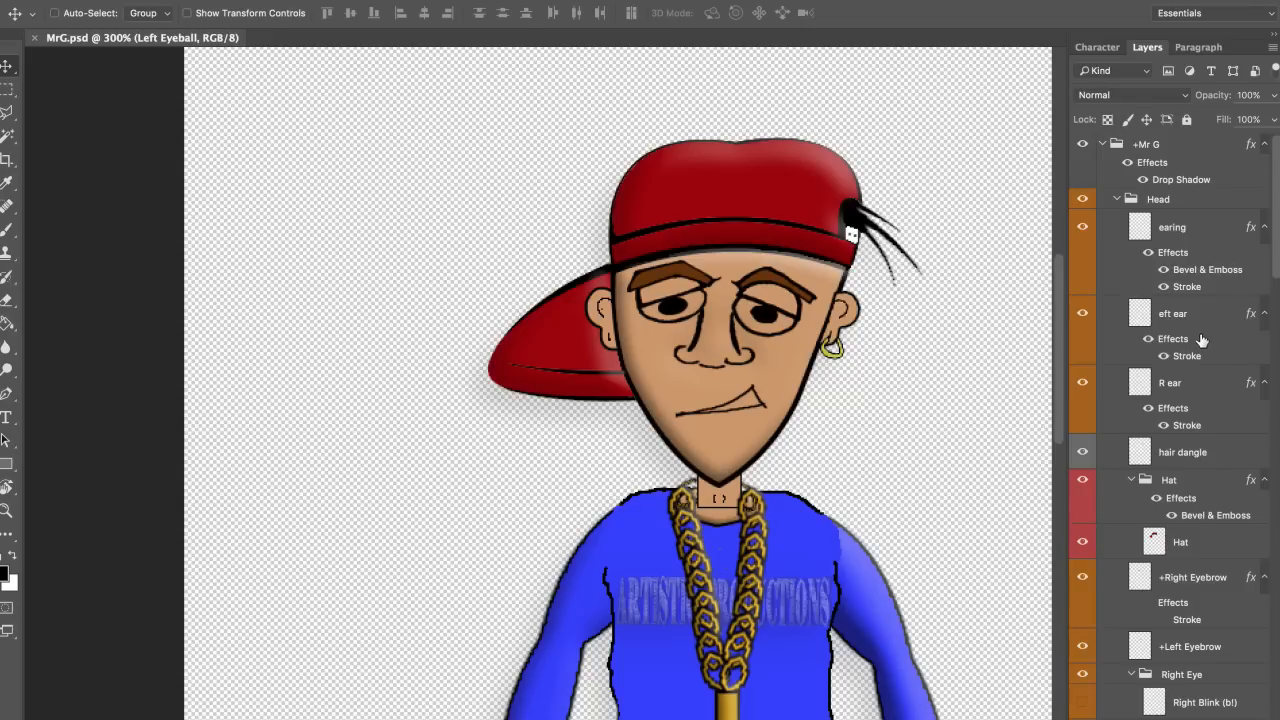
Step: Rename the hair dangle layer to hair
scroll(1201, 340, down, 3)
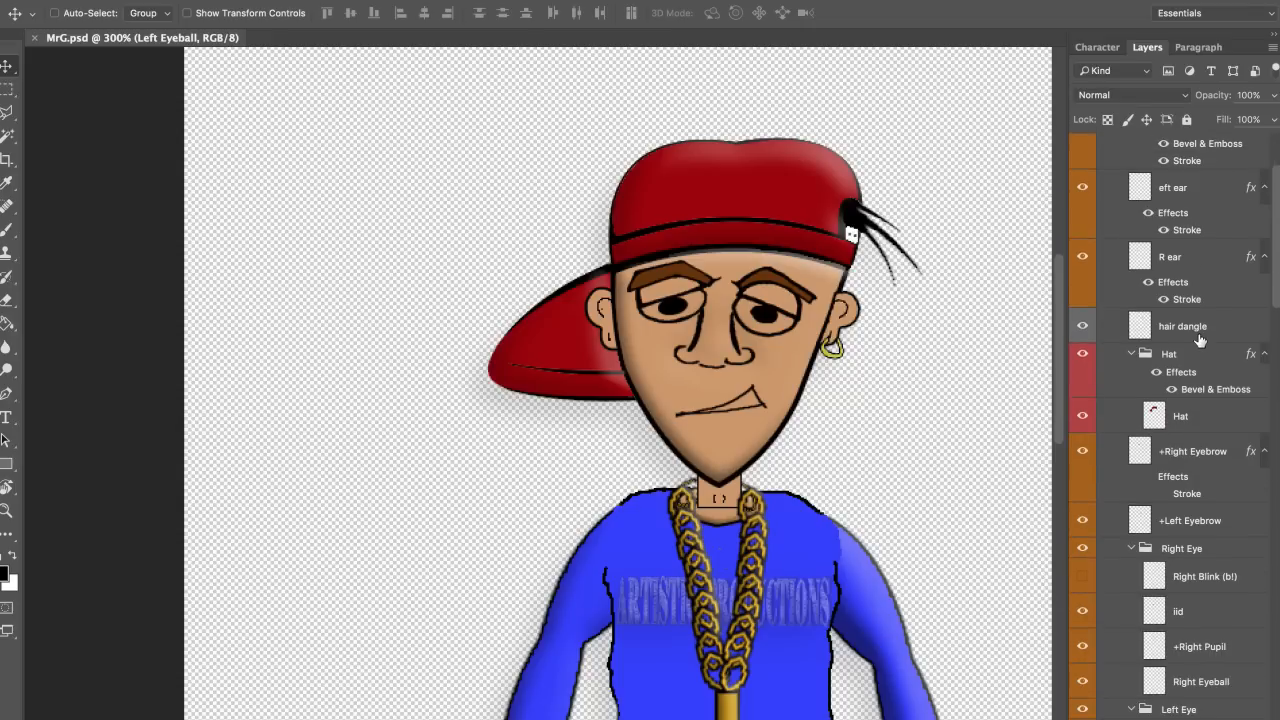
click(1201, 328)
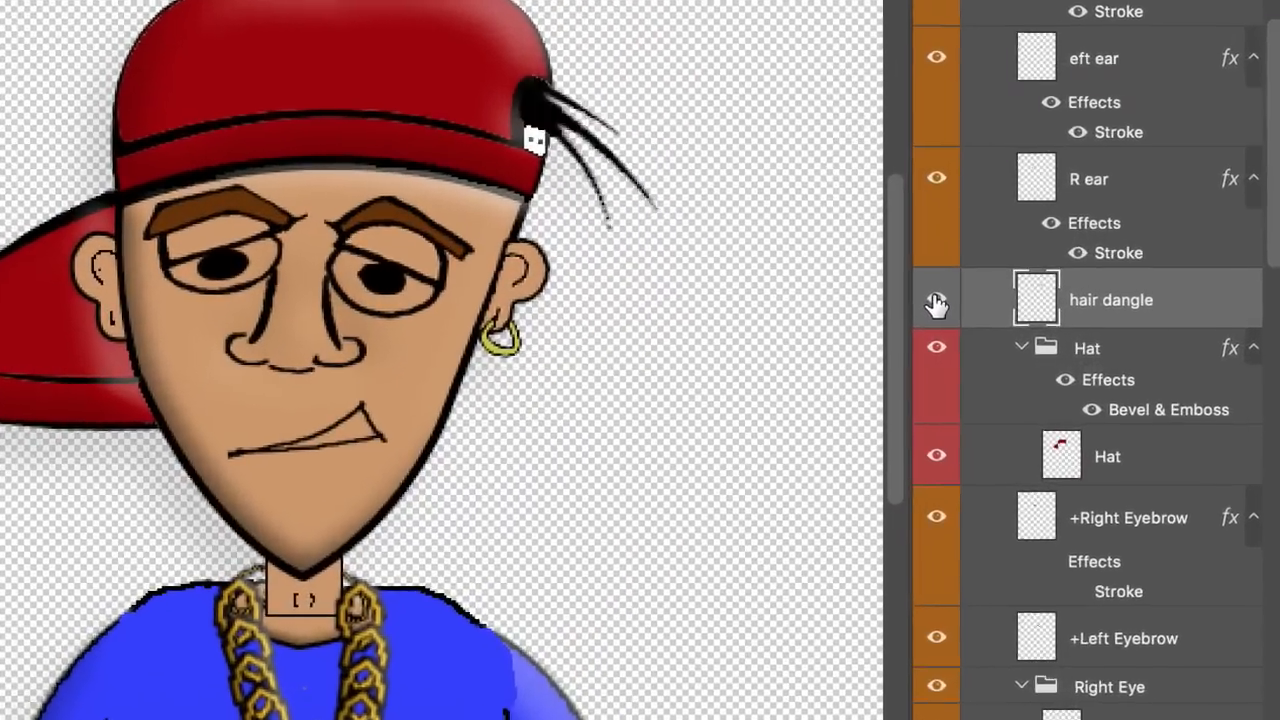
click(1082, 328)
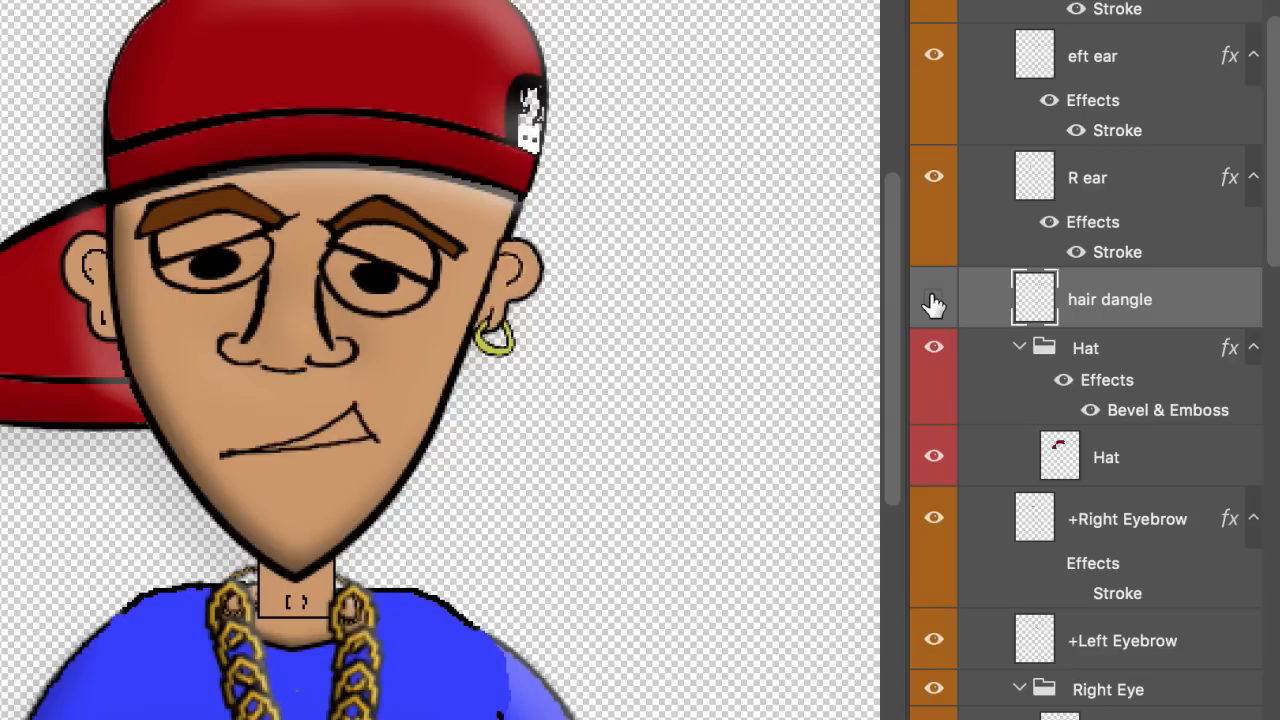
click(933, 303)
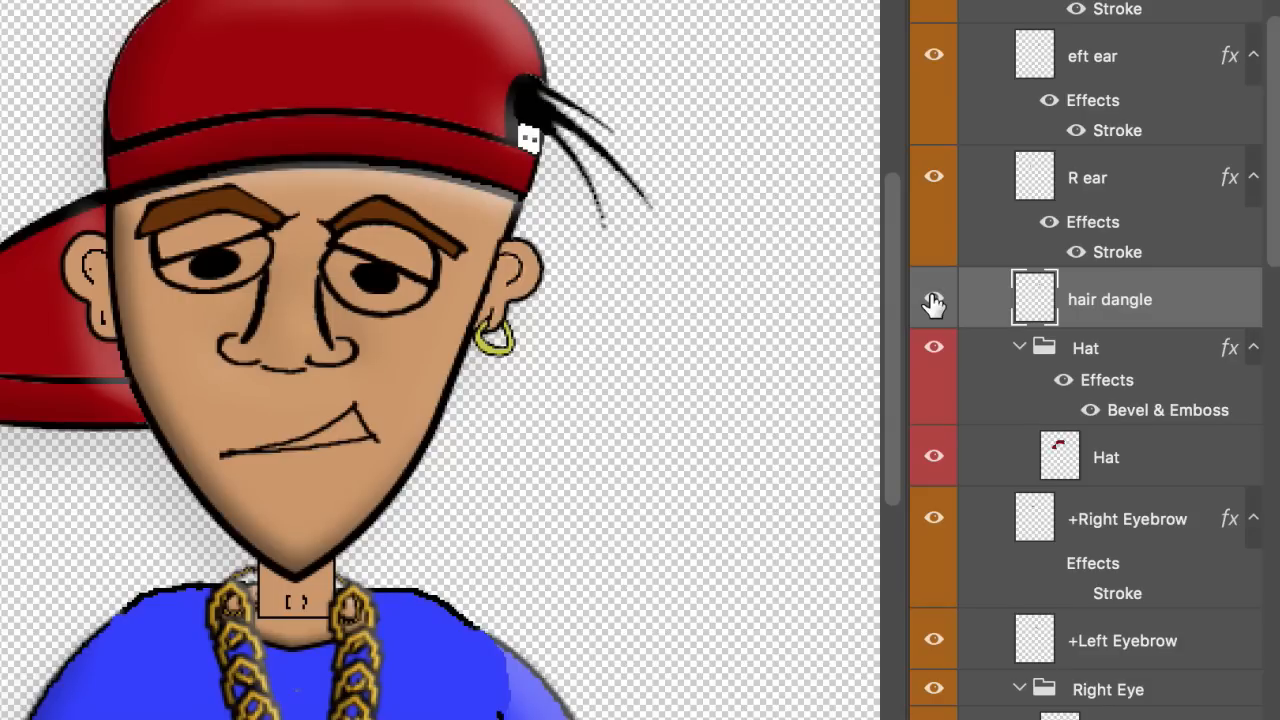
double_click(1130, 301)
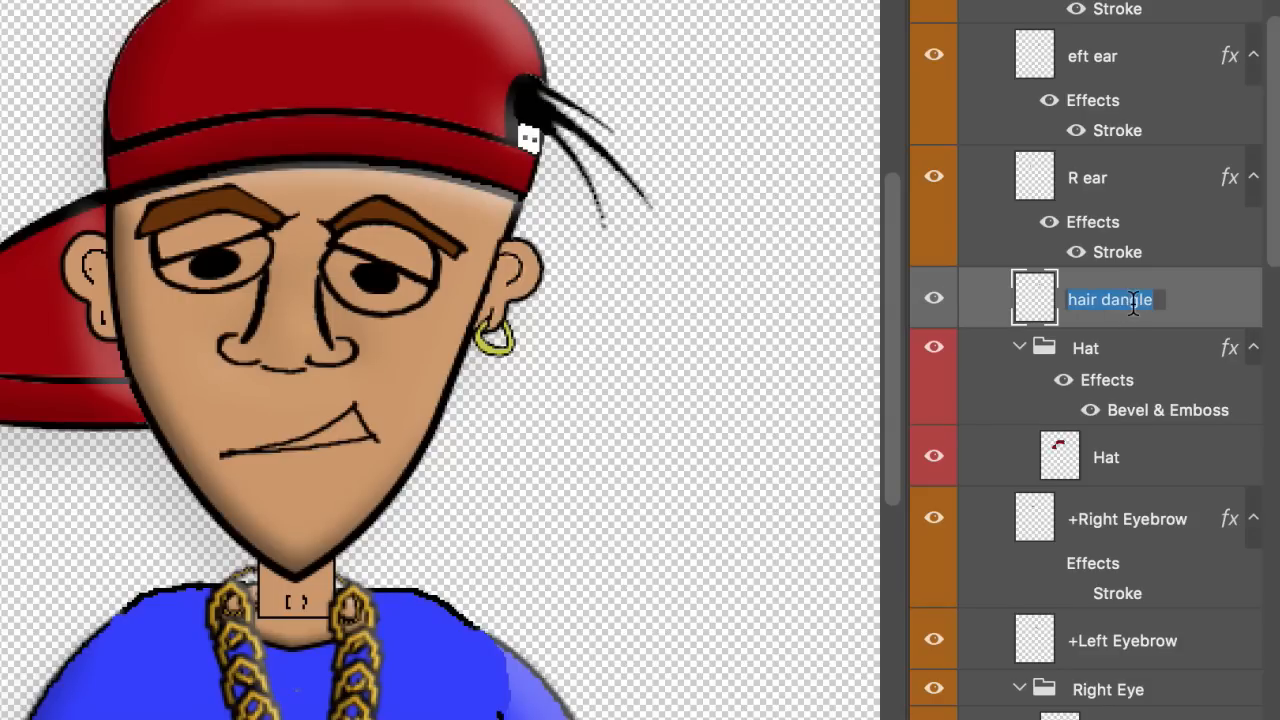
key(Right)
key(BackSpace)
key(BackSpace)
key(BackSpace)
key(BackSpace)
key(BackSpace)
key(BackSpace)
key(BackSpace)
key(Return)
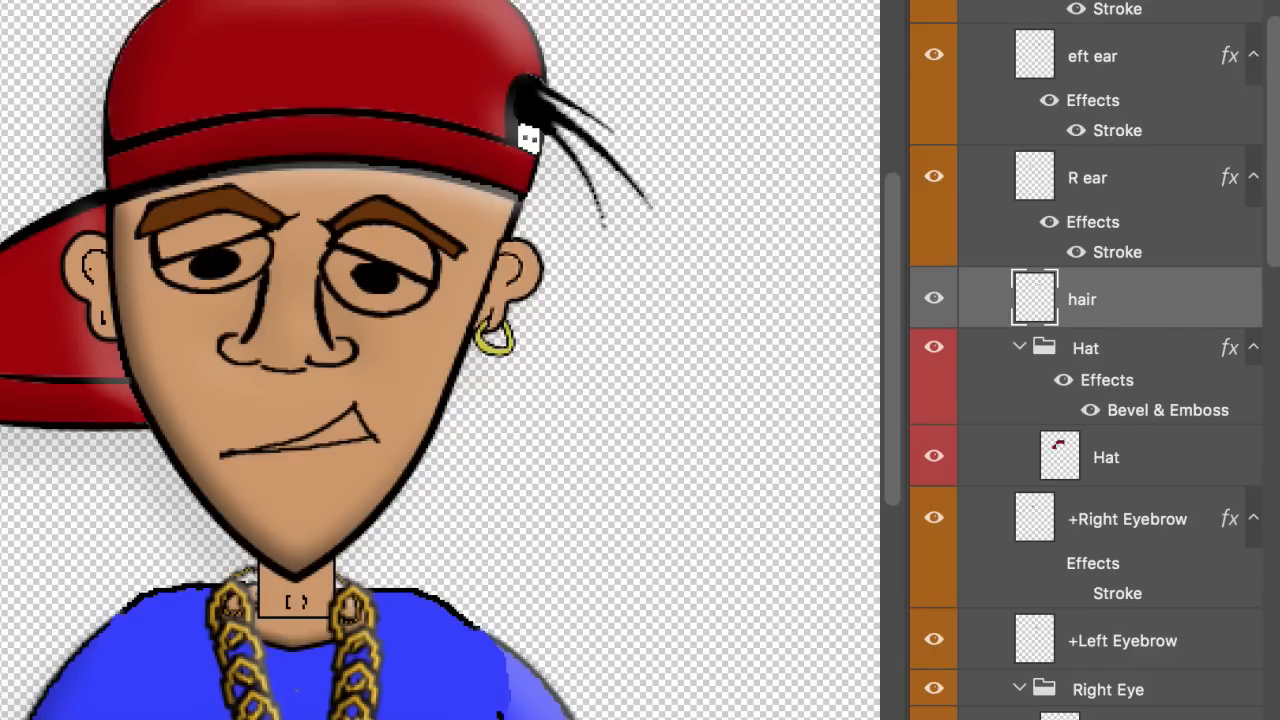
Step: Create a new group named +hair and nest the hair layer inside it
key(ctrl+g)
double_click(1092, 287)
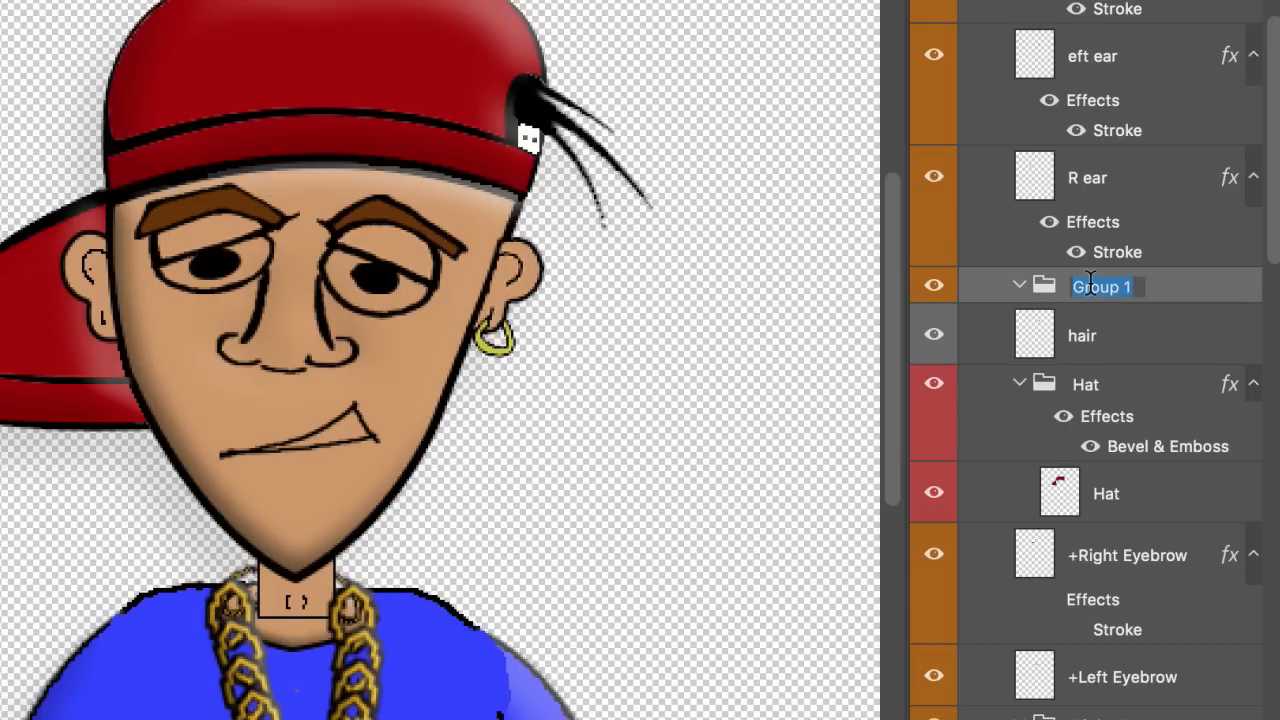
text(hair)
key(Return)
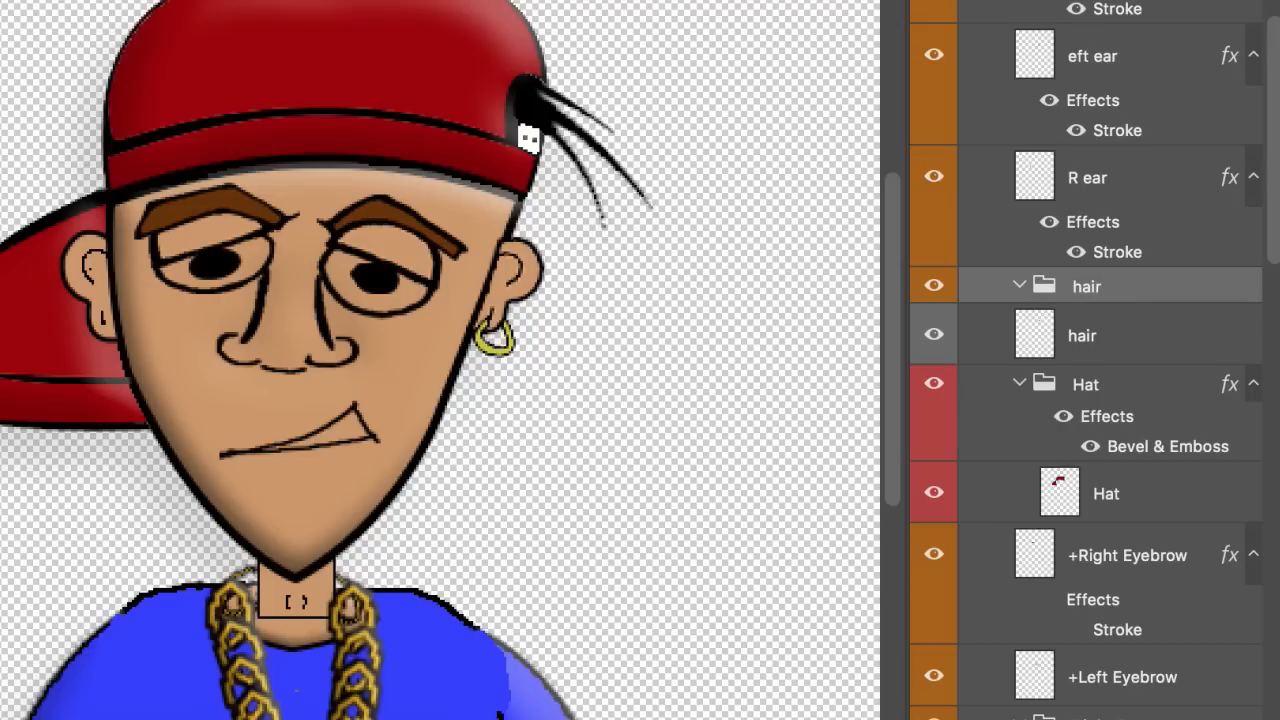
double_click(1081, 284)
key(Left)
text(+)
key(Return)
click(1085, 336)
drag(1100, 345, 1140, 292)
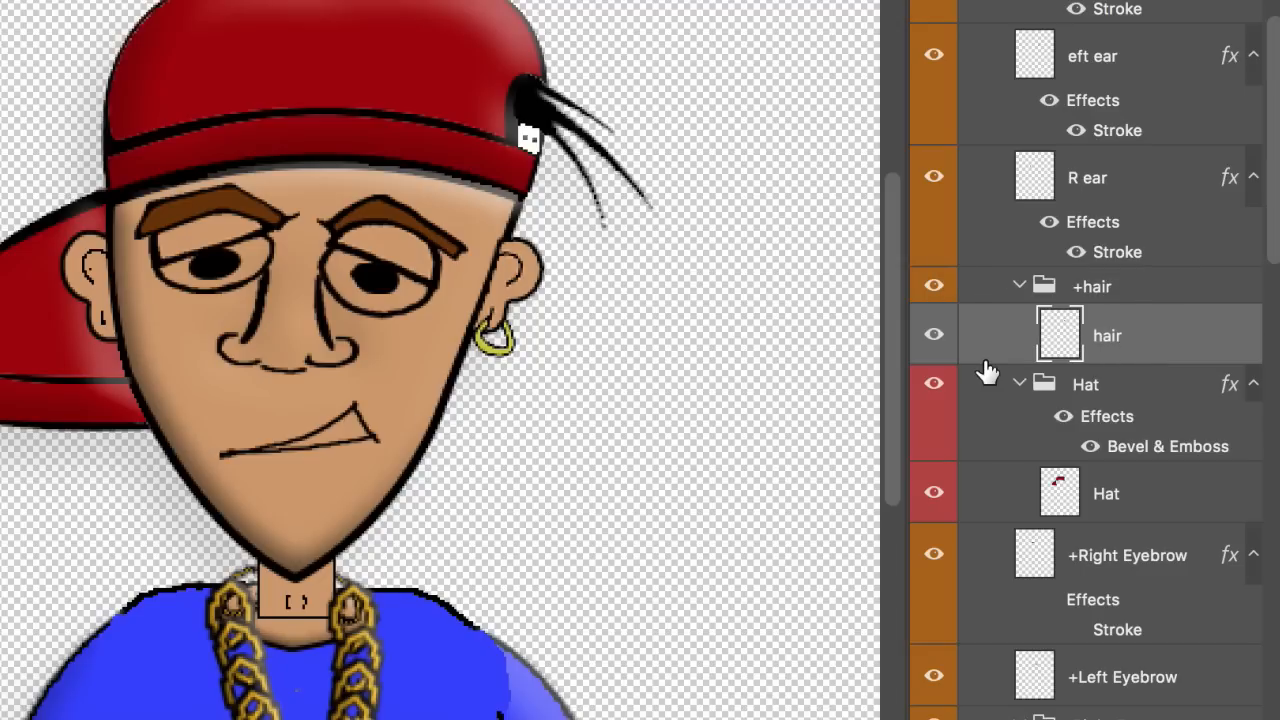
scroll(987, 372, down, 15)
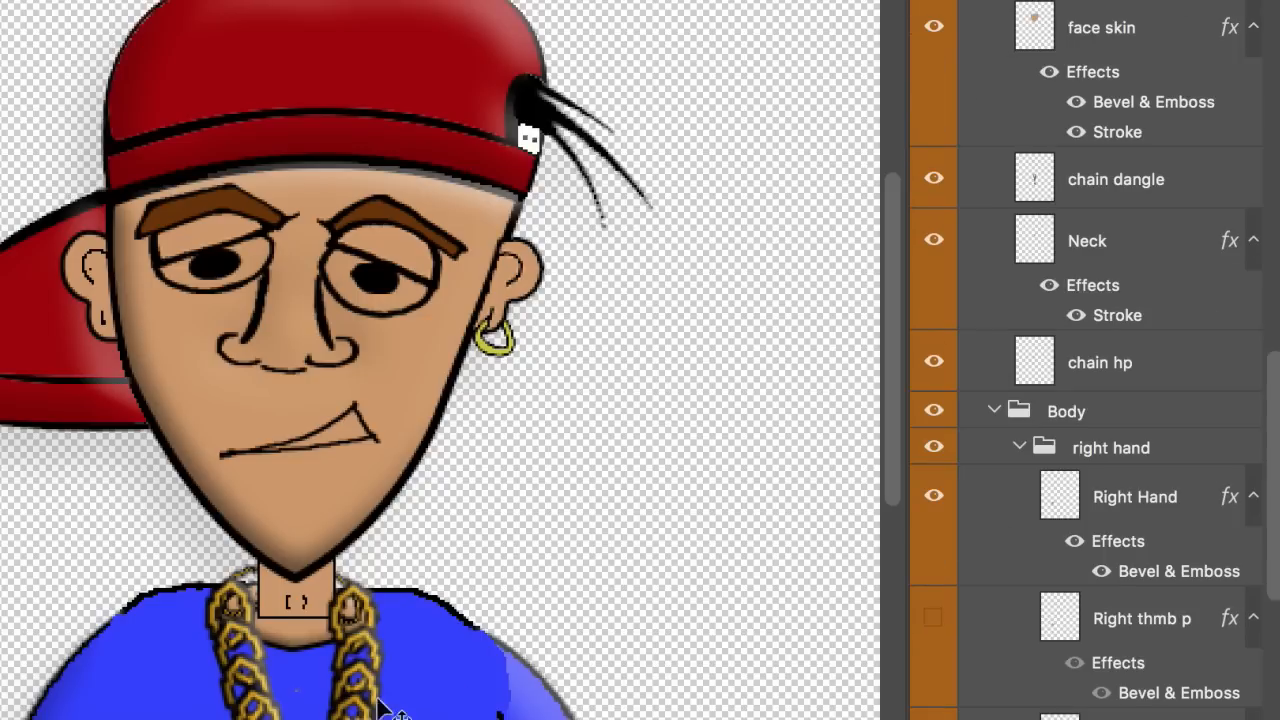
Step: Create a chain group inside Body and move chain dangle, Neck and chain hp into it
drag(390, 692, 464, 297)
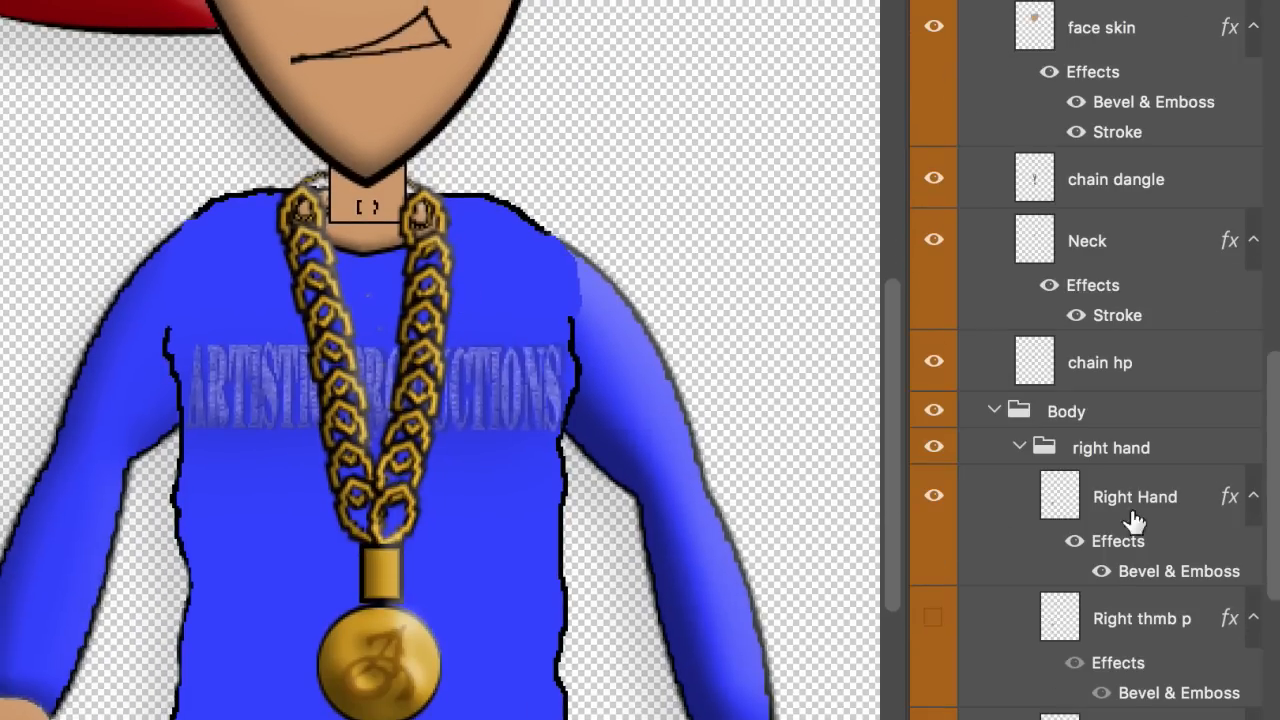
click(1160, 360)
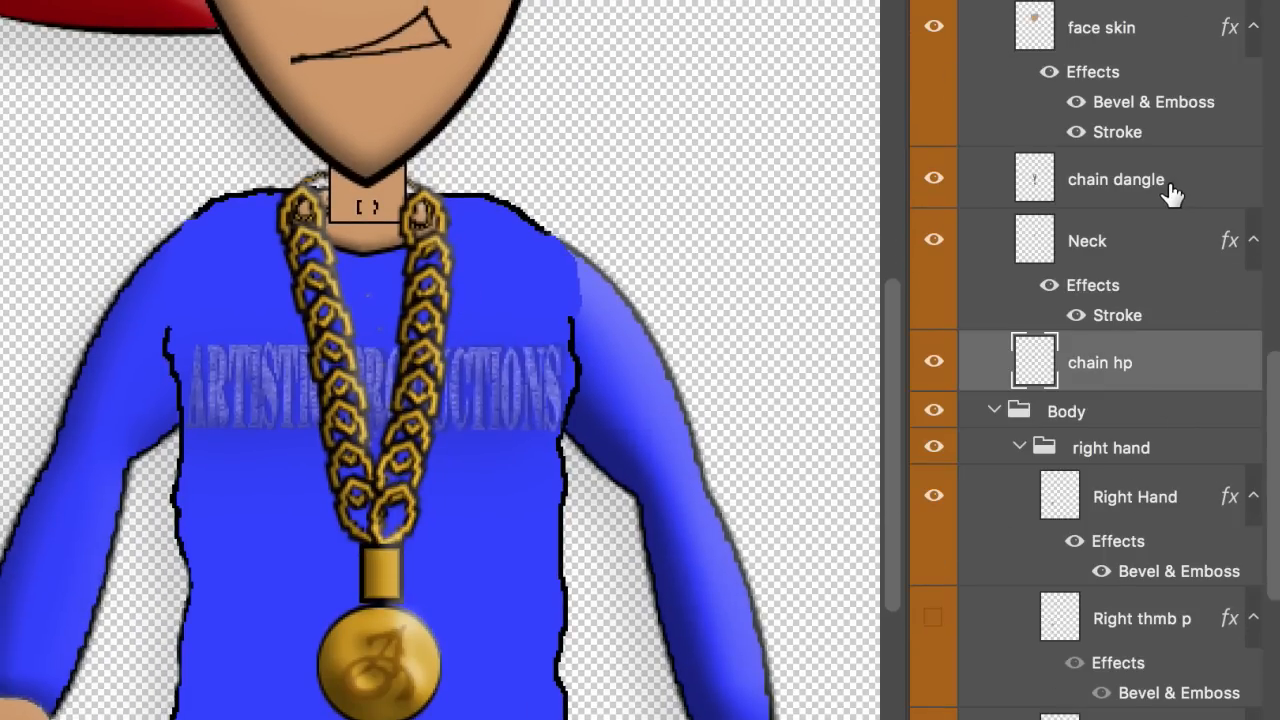
shift+click(1172, 193)
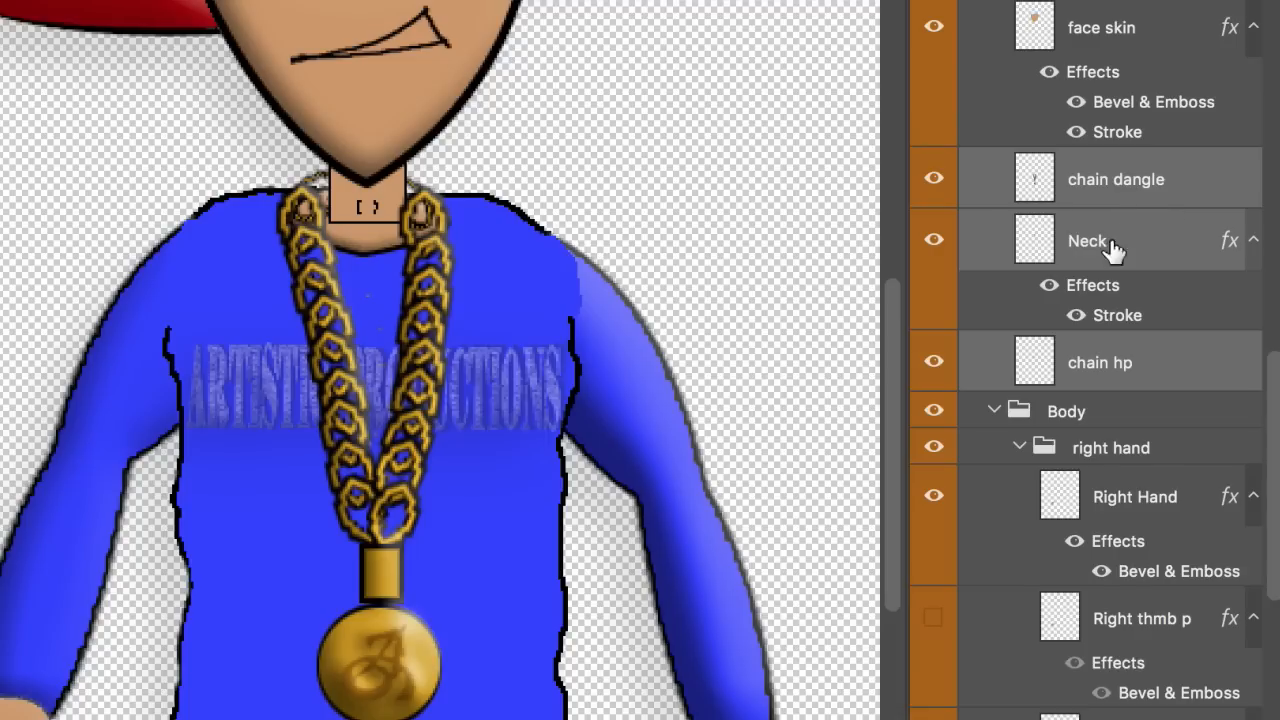
click(1100, 418)
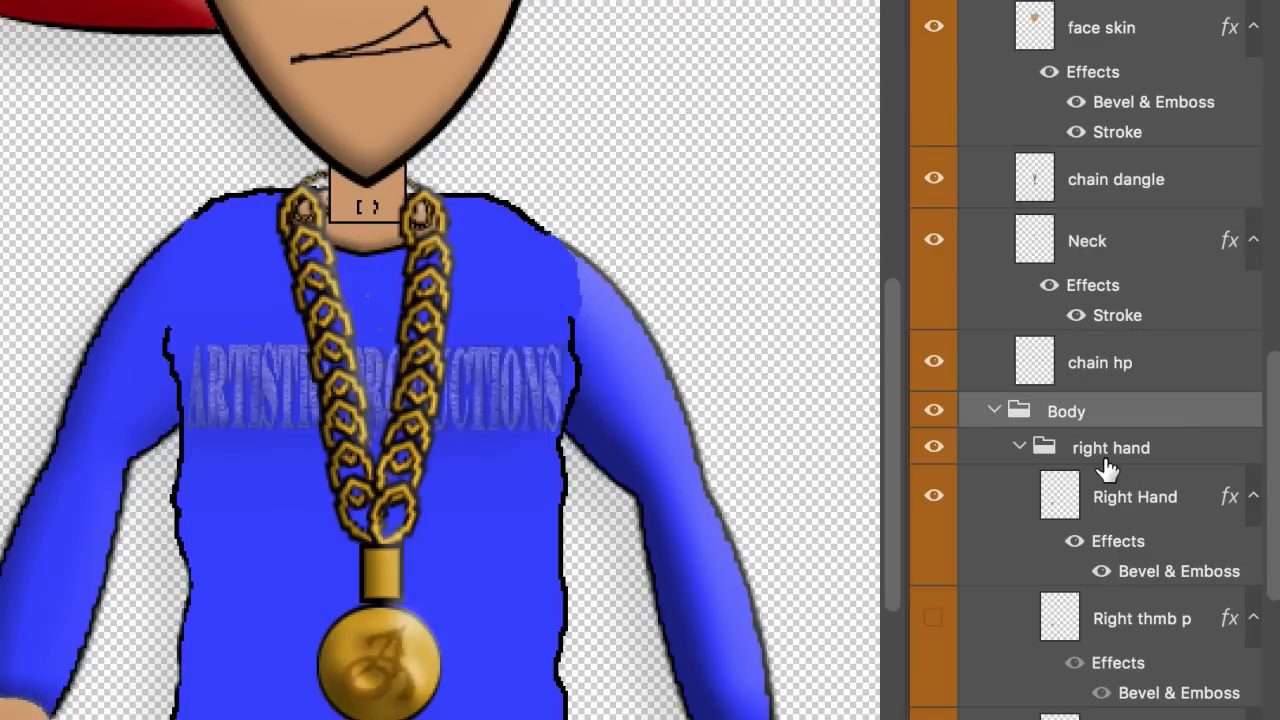
click(1100, 458)
key(ctrl+g)
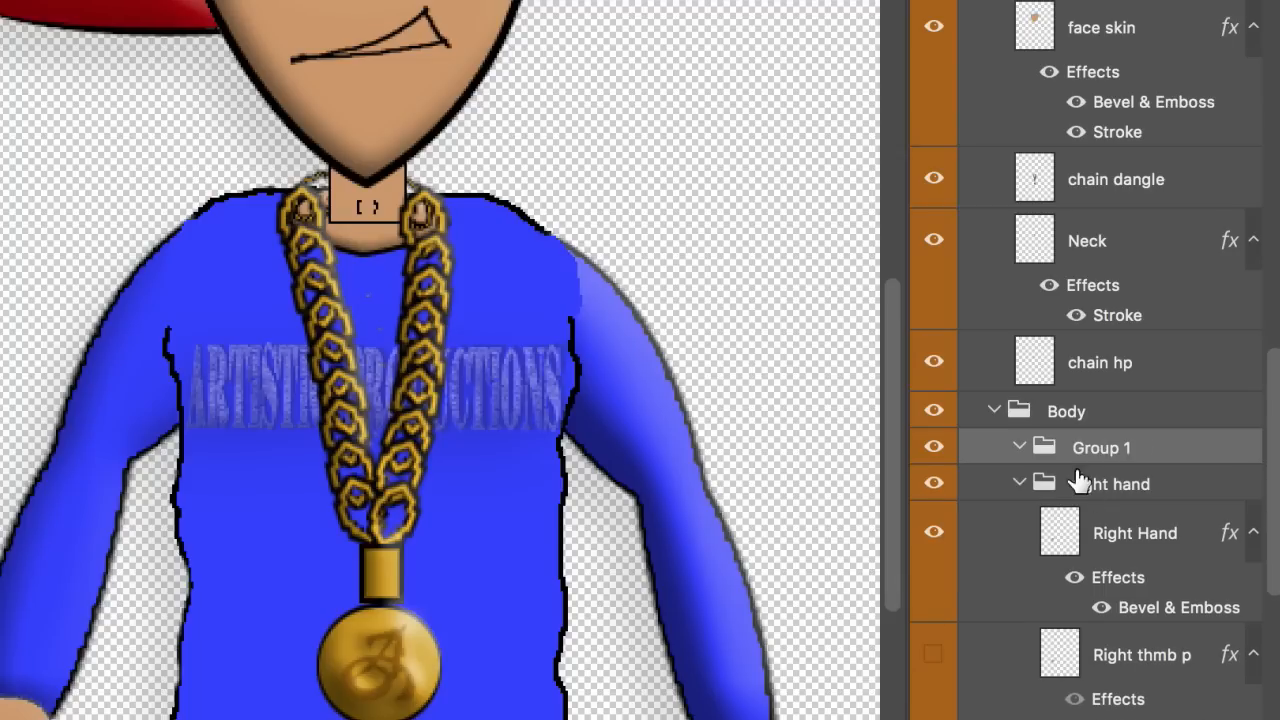
double_click(1092, 443)
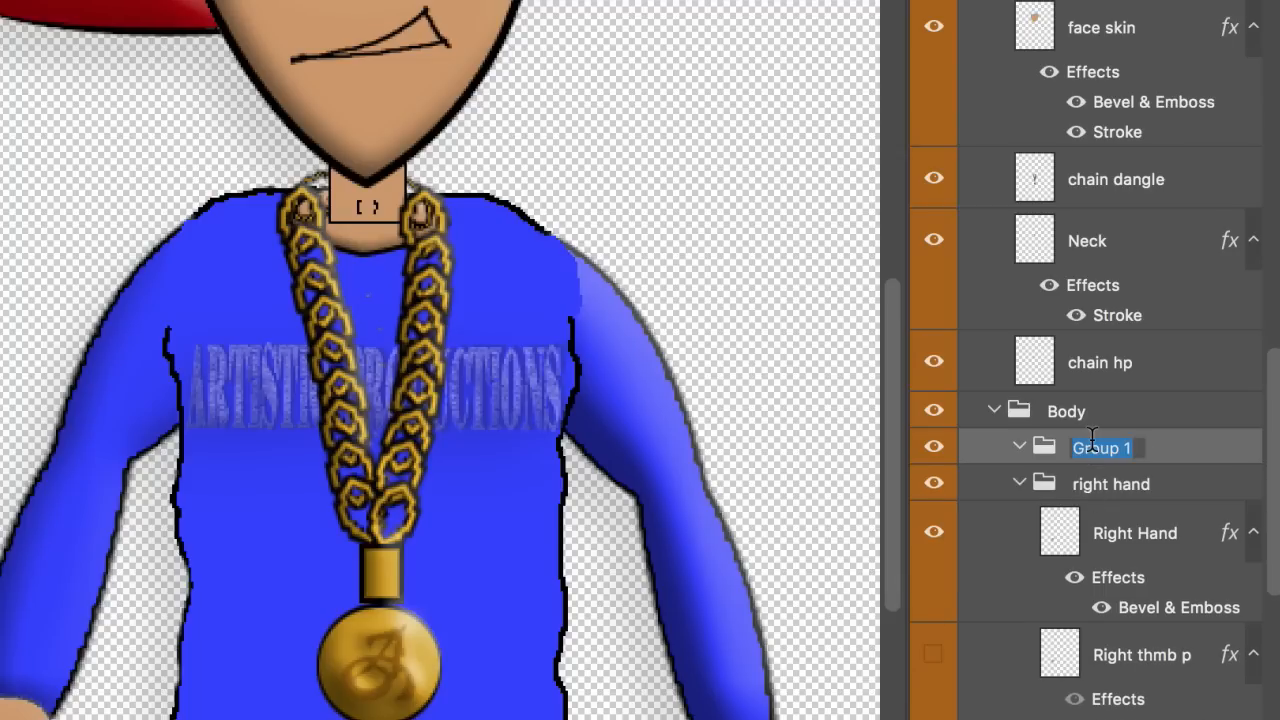
text(chain)
key(Return)
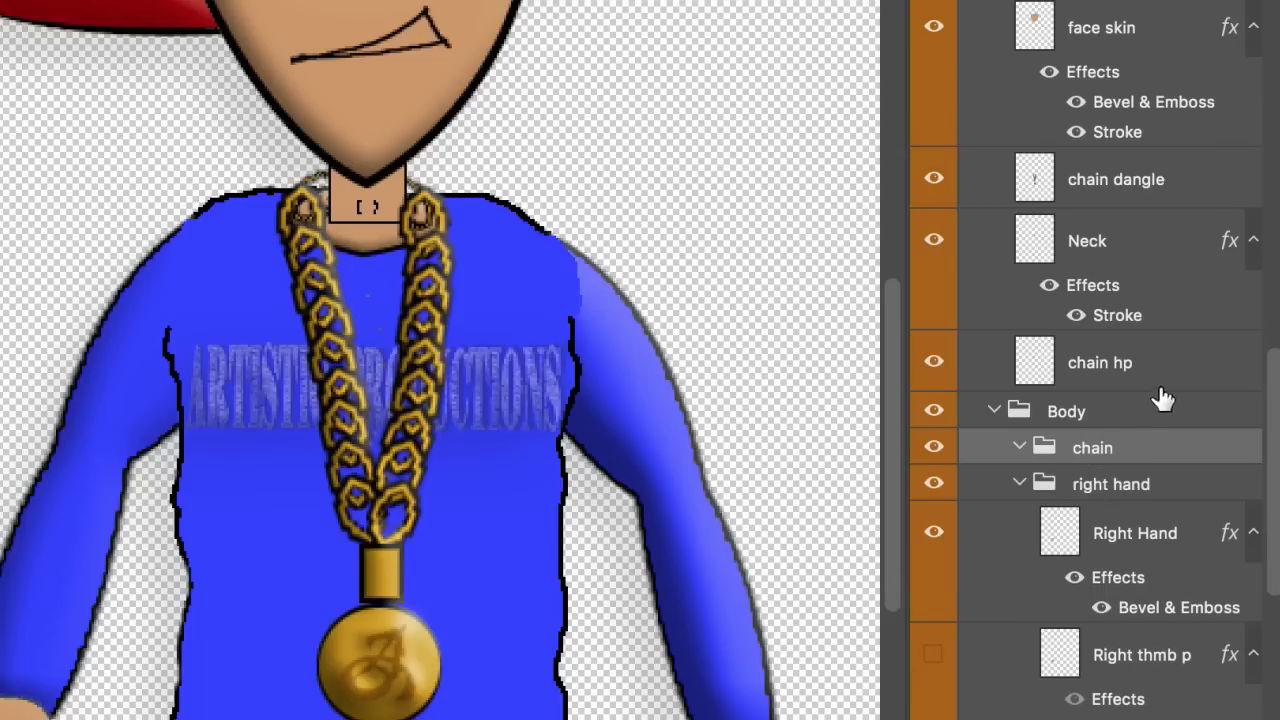
click(1130, 356)
shift+click(1130, 188)
drag(1132, 190, 1138, 448)
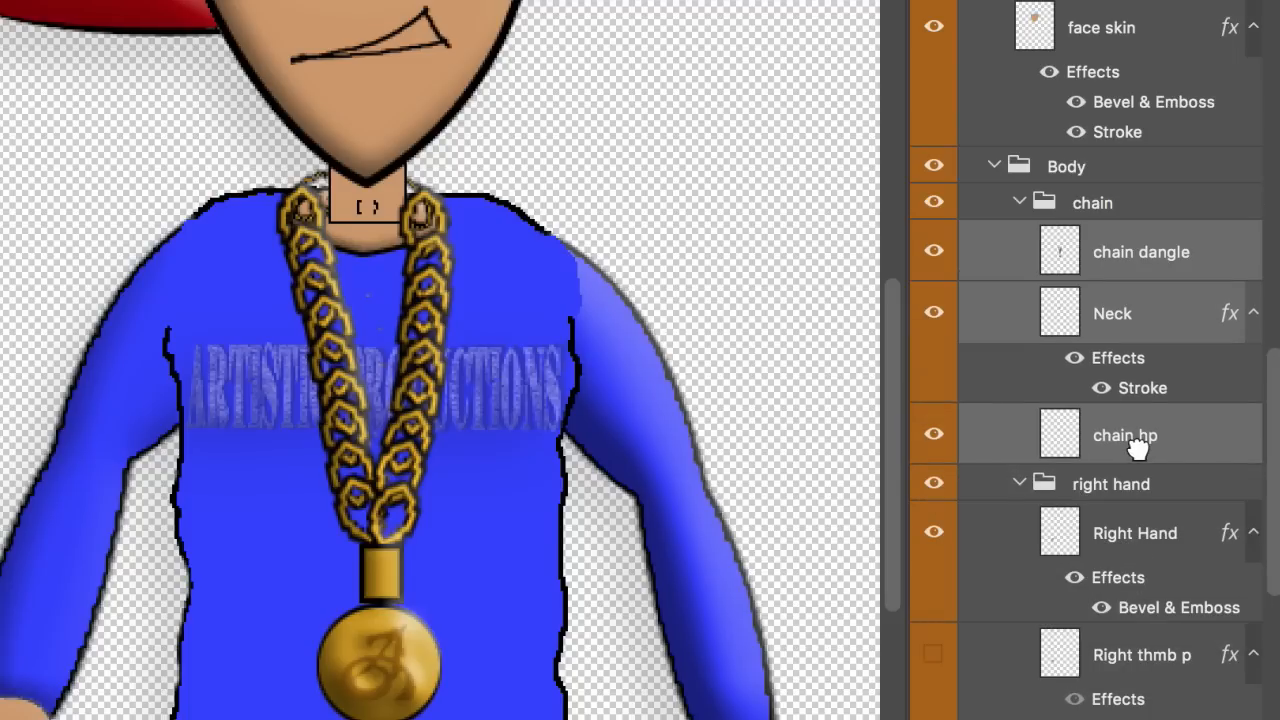
Step: Rename the chain dangle layer to chain and the group to +chain
click(1163, 312)
double_click(1178, 251)
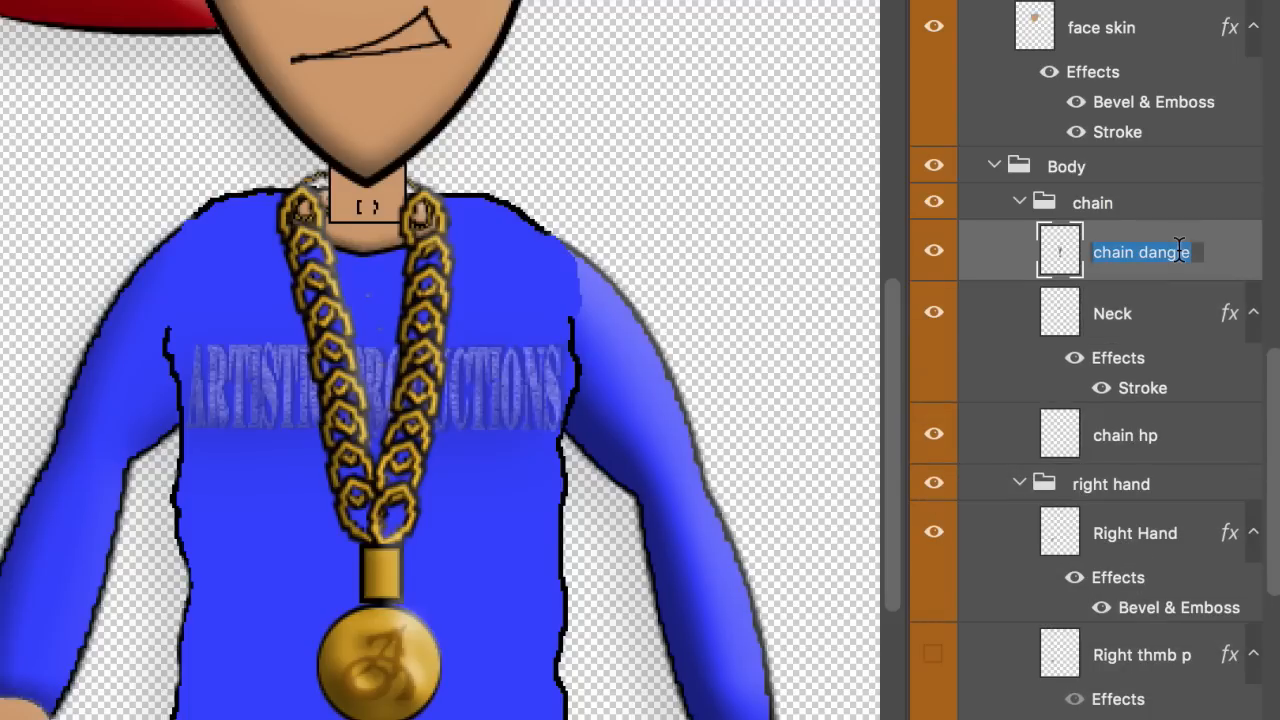
key(Right)
key(BackSpace)
key(Return)
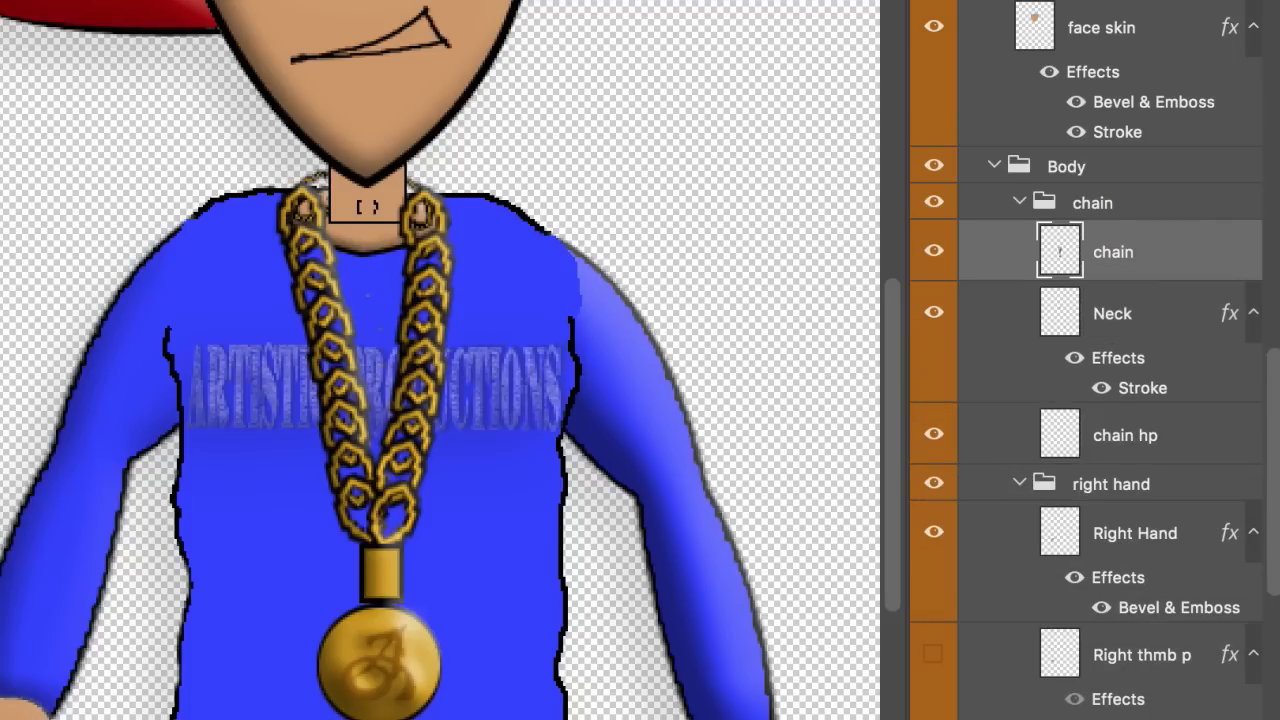
double_click(1095, 203)
key(Left)
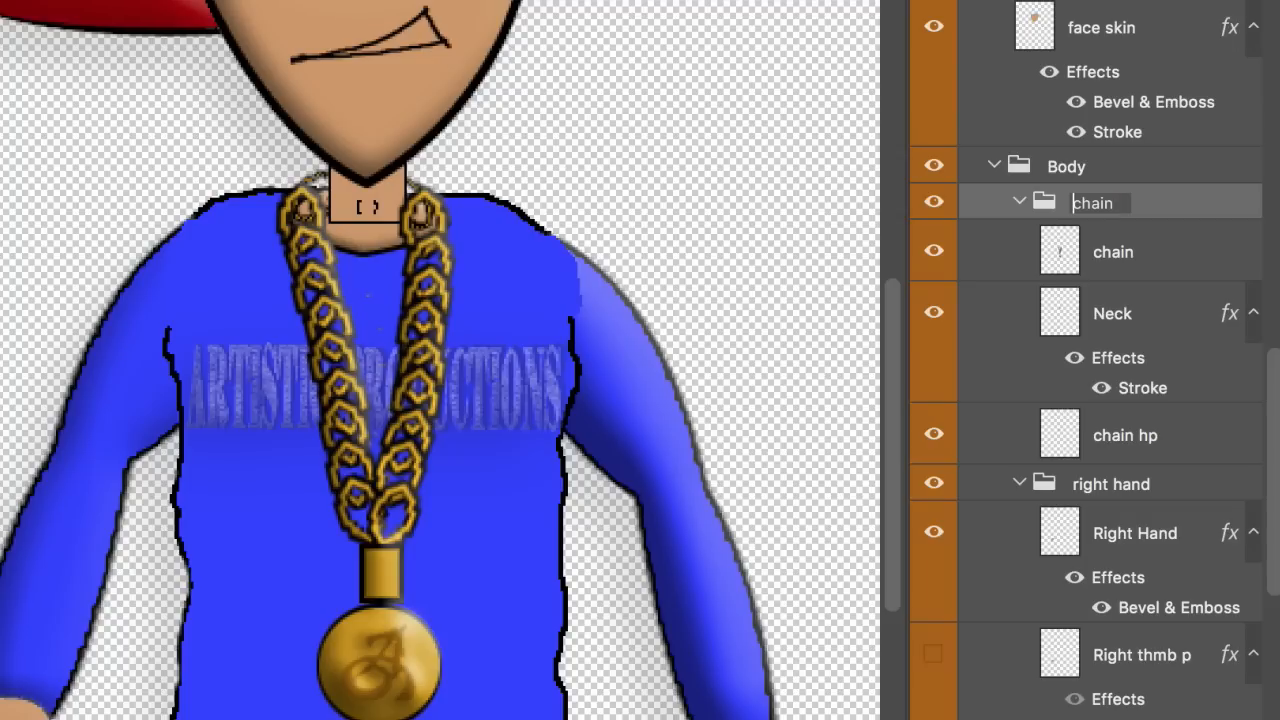
key(Return)
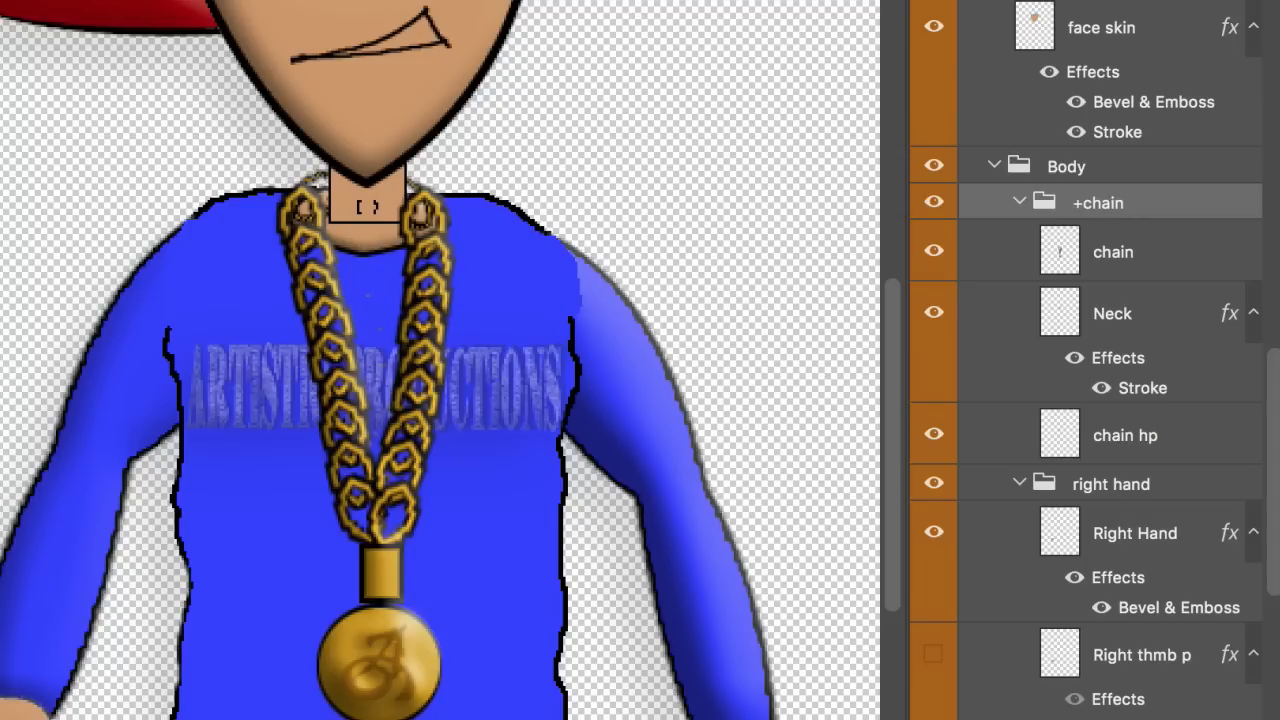
Step: Collapse the +chain group and toggle its visibility to check the chain
click(1020, 203)
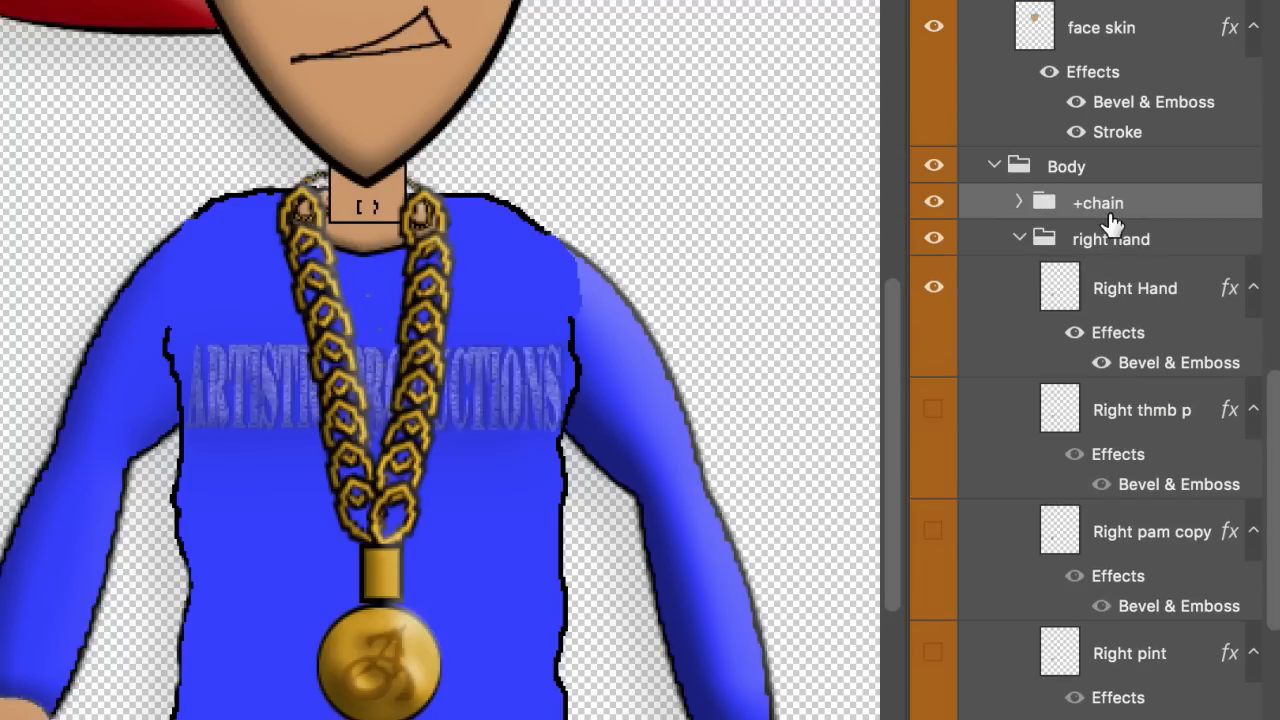
click(932, 203)
click(932, 203)
click(932, 203)
click(932, 203)
click(932, 204)
click(932, 204)
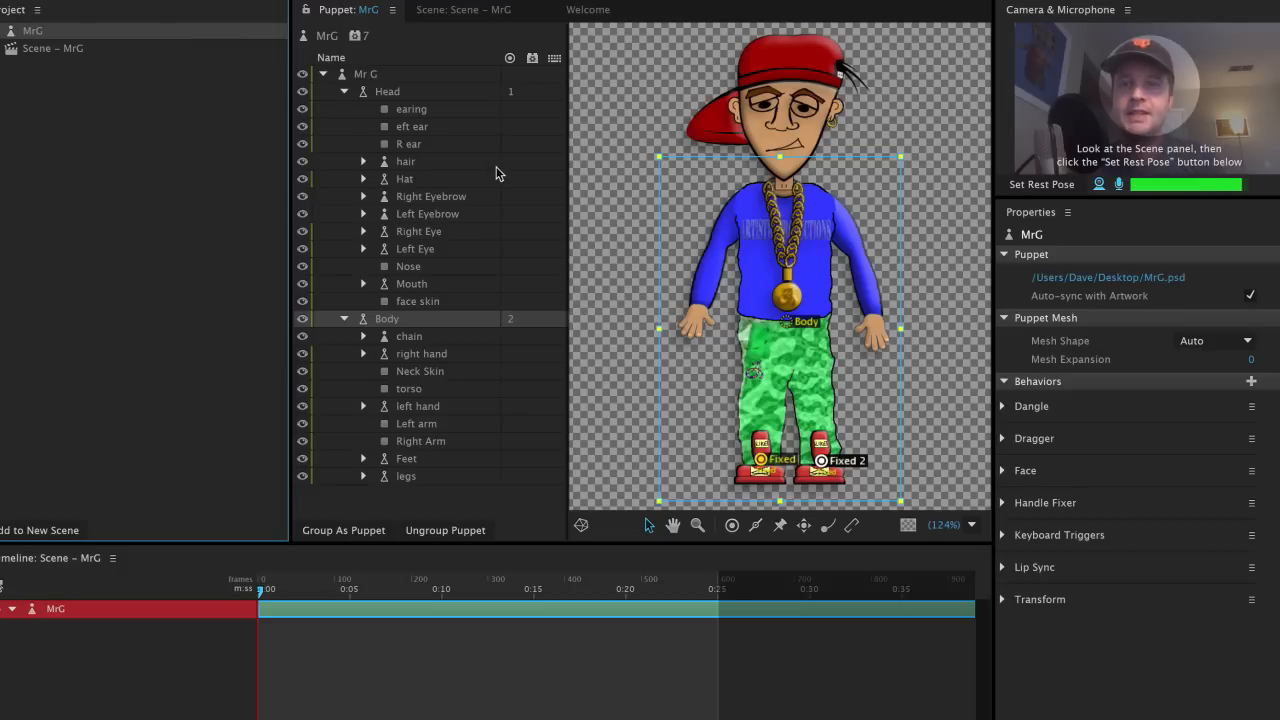
Step: Select the hair layer and move its origin handle to the hair root beside the hat
click(401, 72)
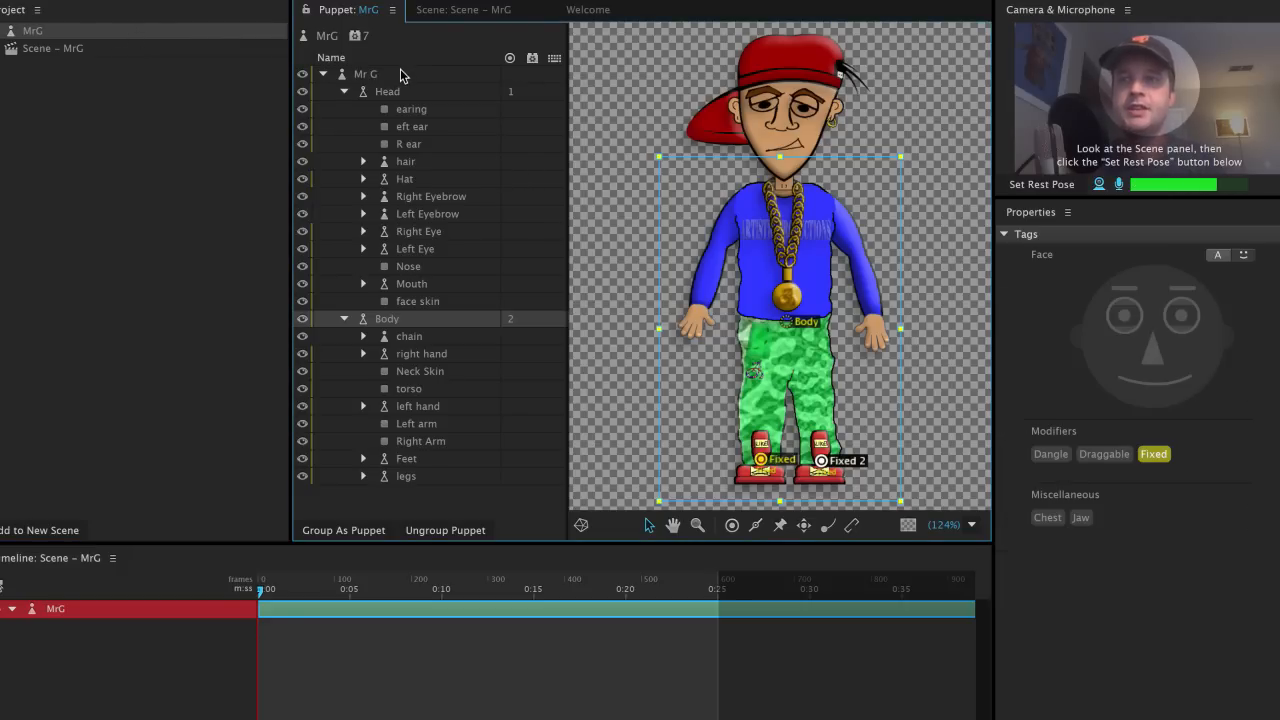
click(426, 161)
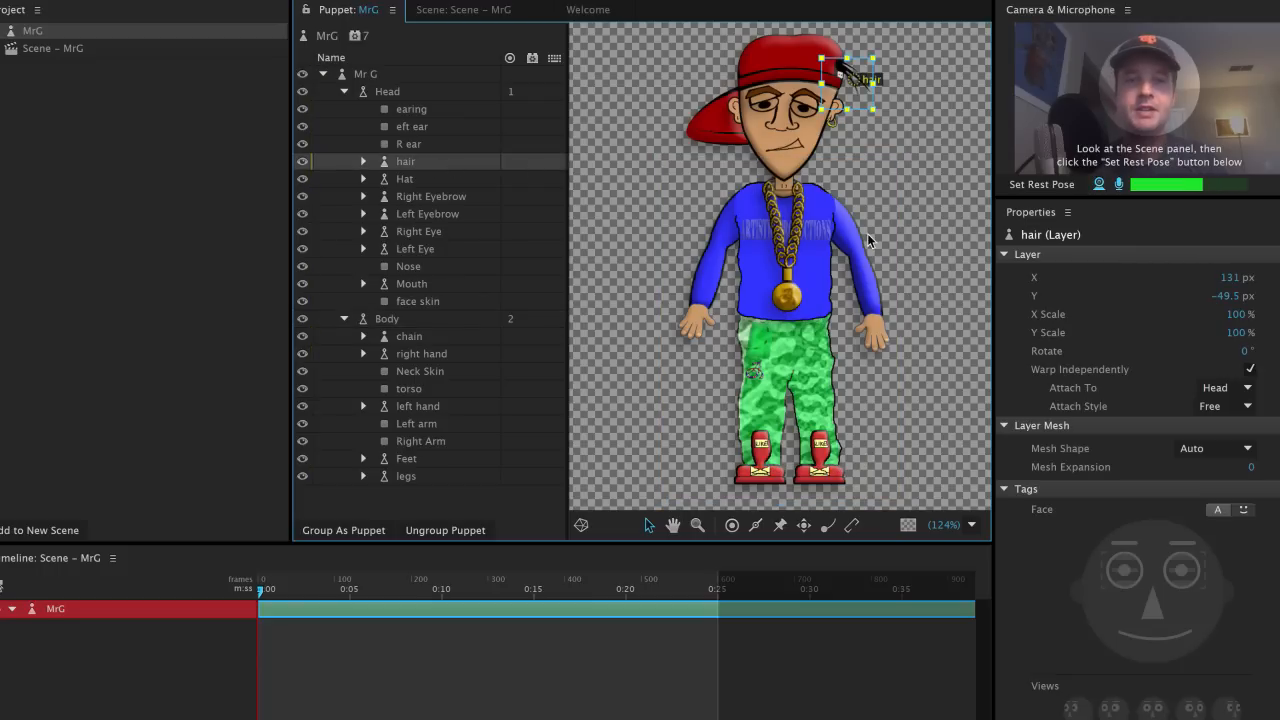
scroll(868, 240, up, 10)
drag(811, 160, 846, 471)
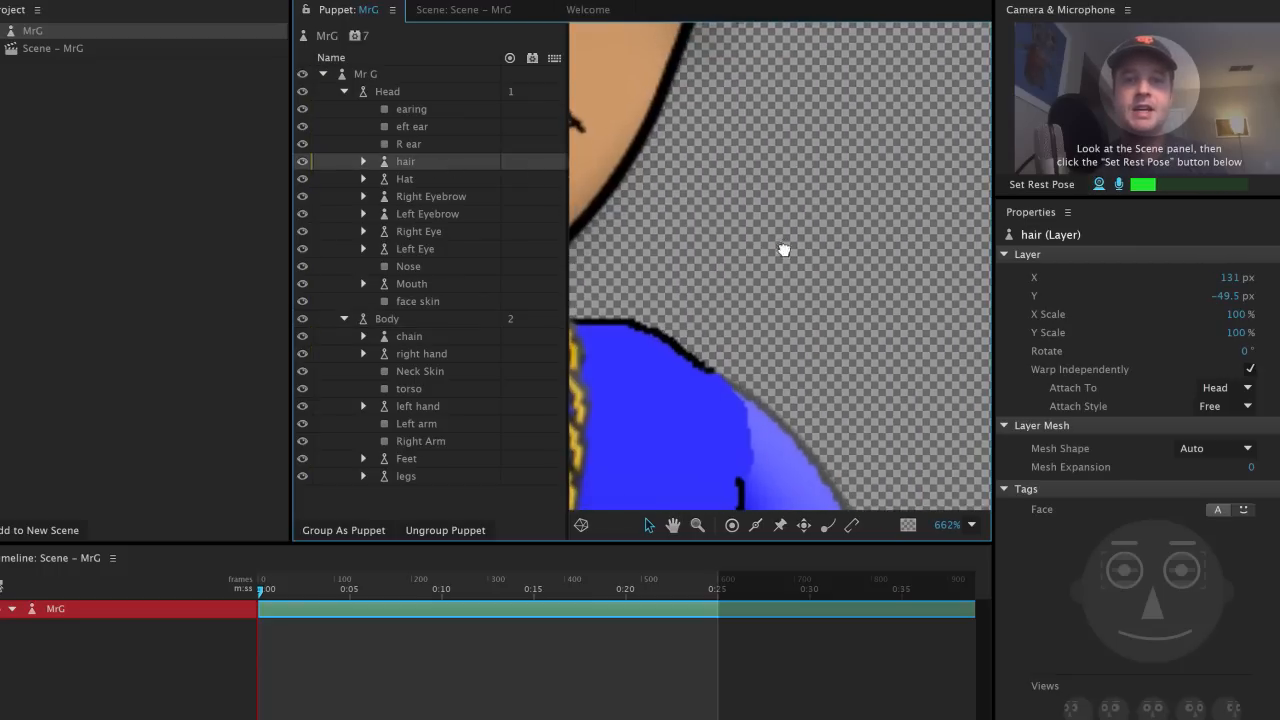
drag(784, 250, 792, 440)
drag(830, 135, 788, 433)
drag(857, 222, 847, 266)
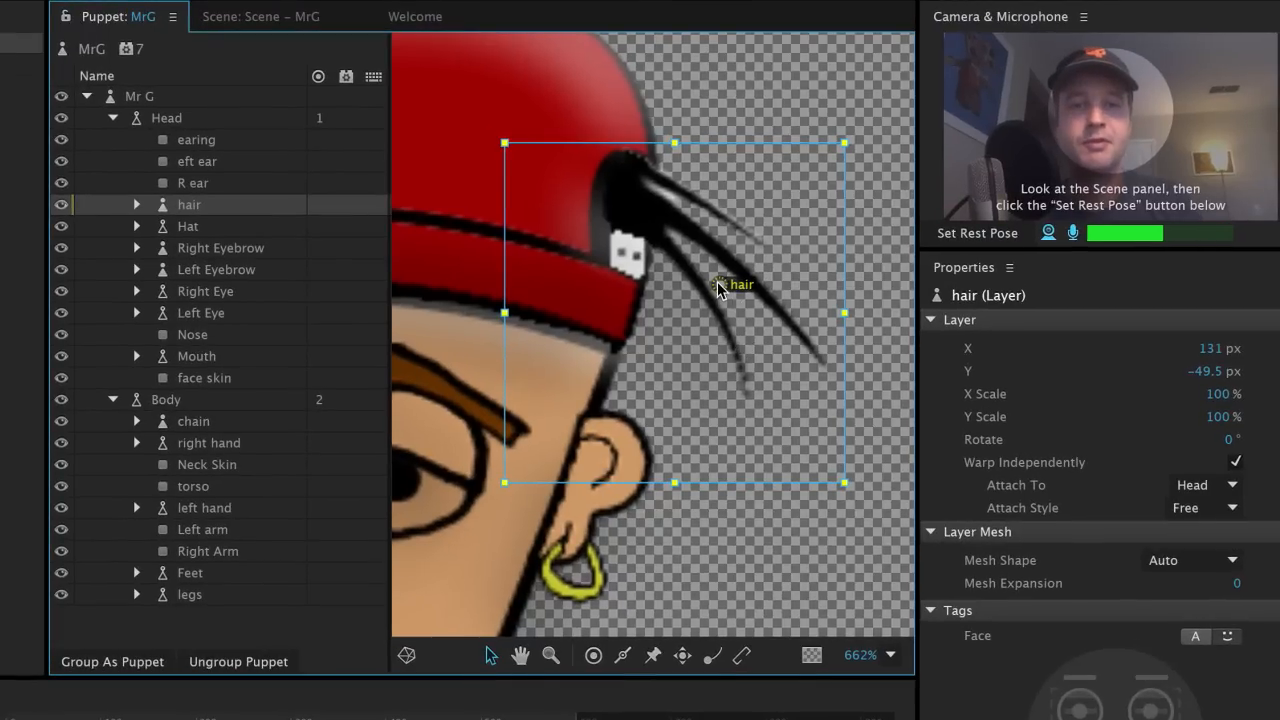
click(718, 284)
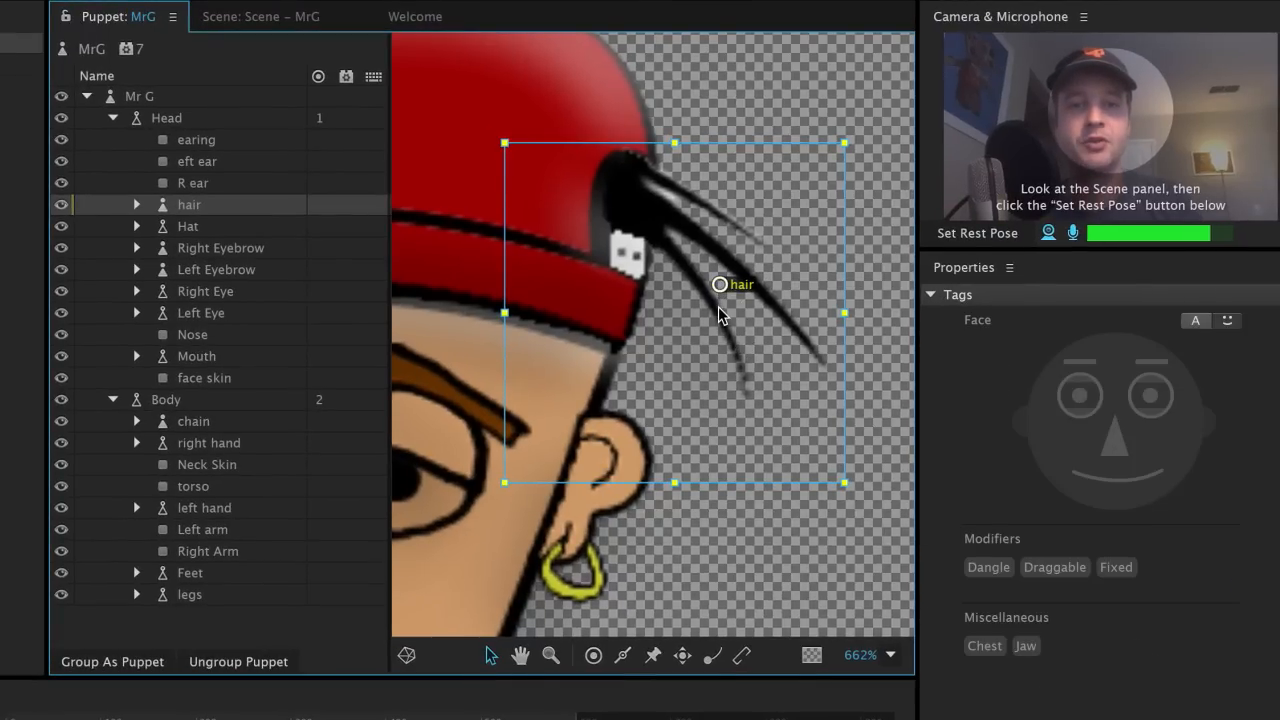
click(718, 306)
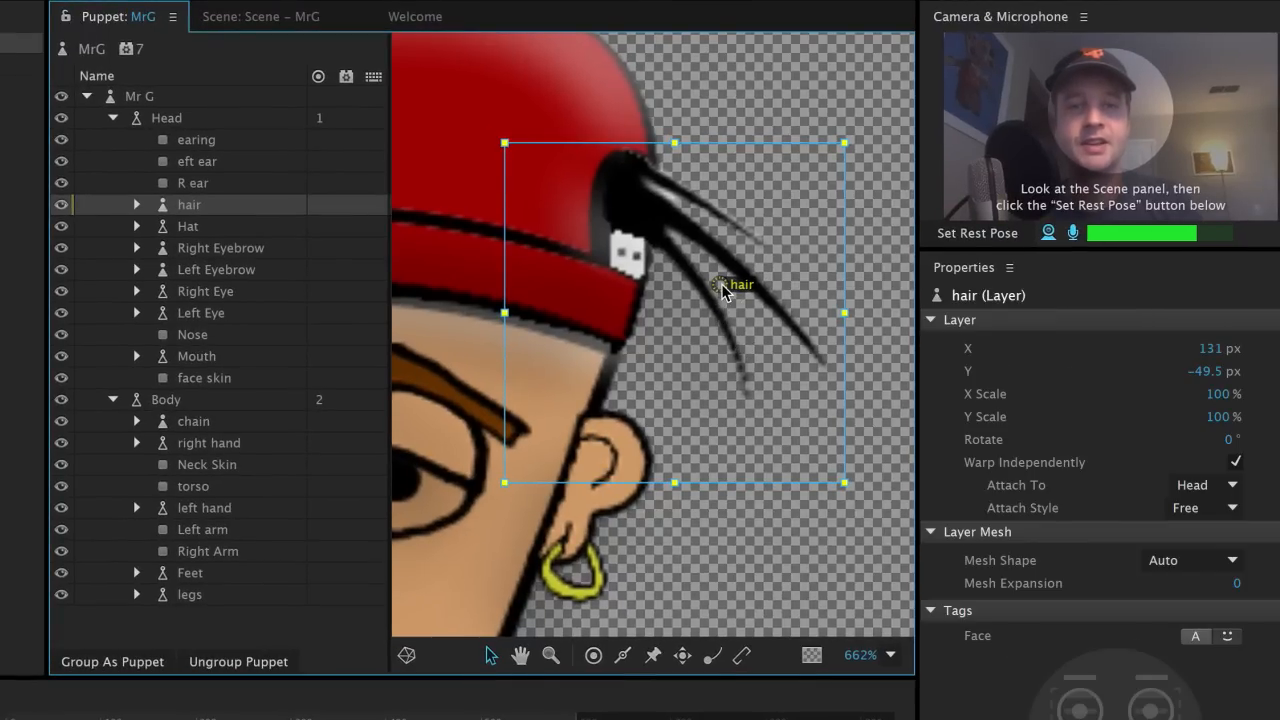
drag(720, 286, 625, 192)
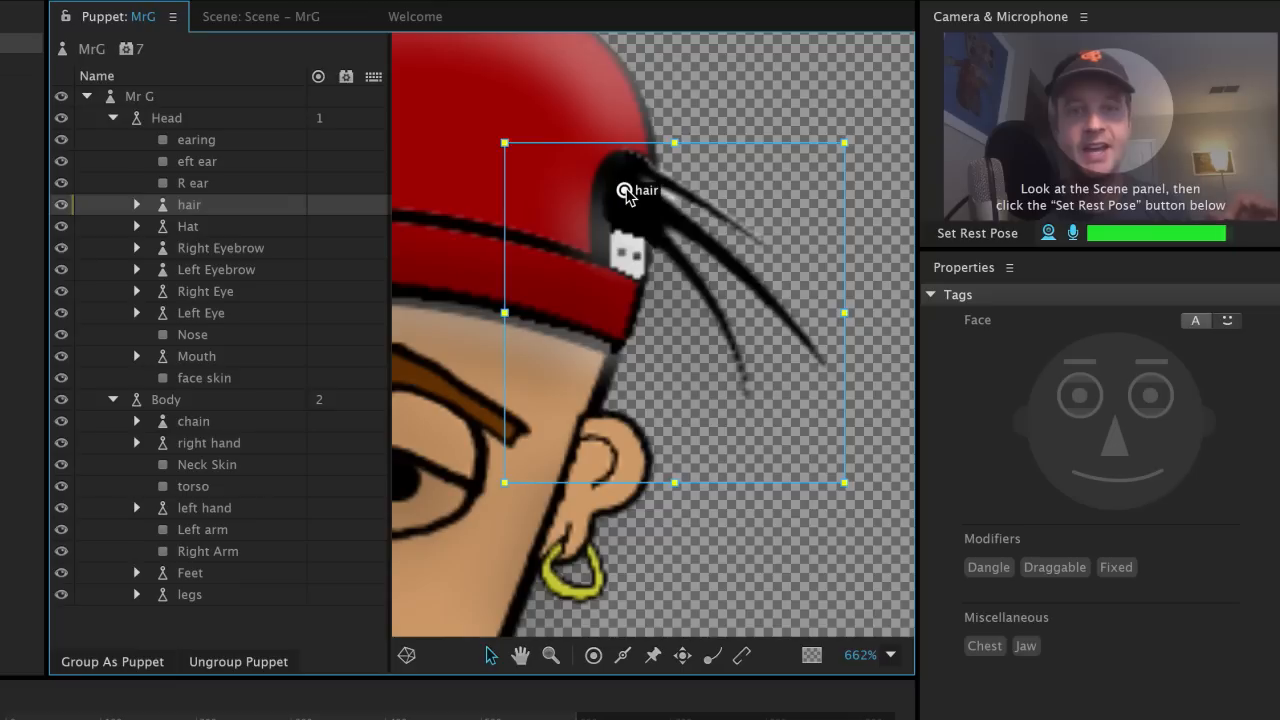
Step: Add three Dangle handles along the hair strands
click(712, 658)
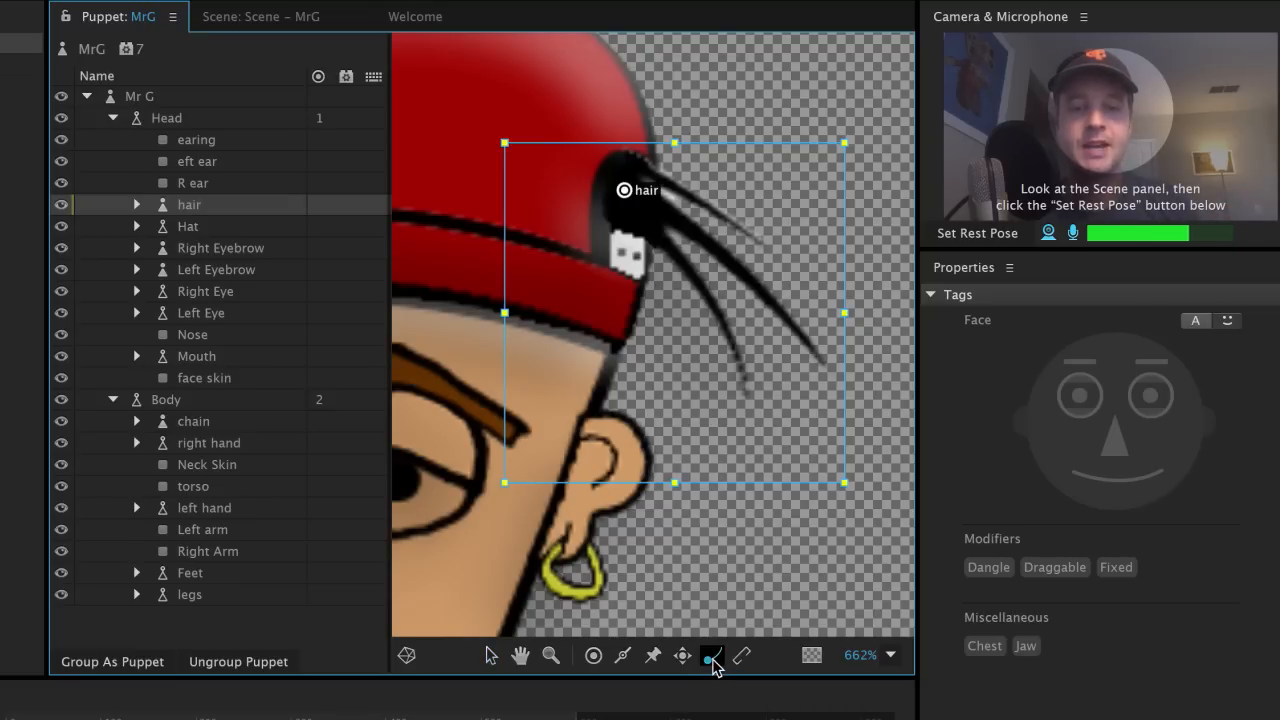
click(815, 348)
click(808, 345)
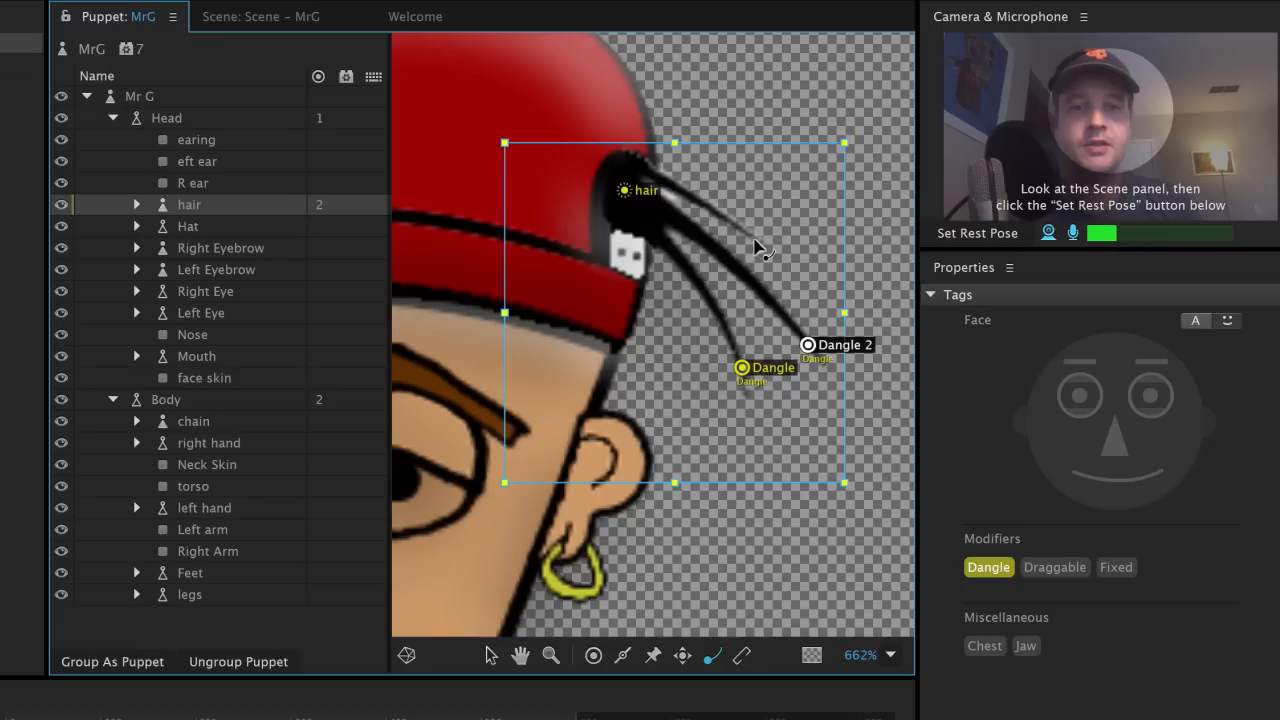
click(756, 240)
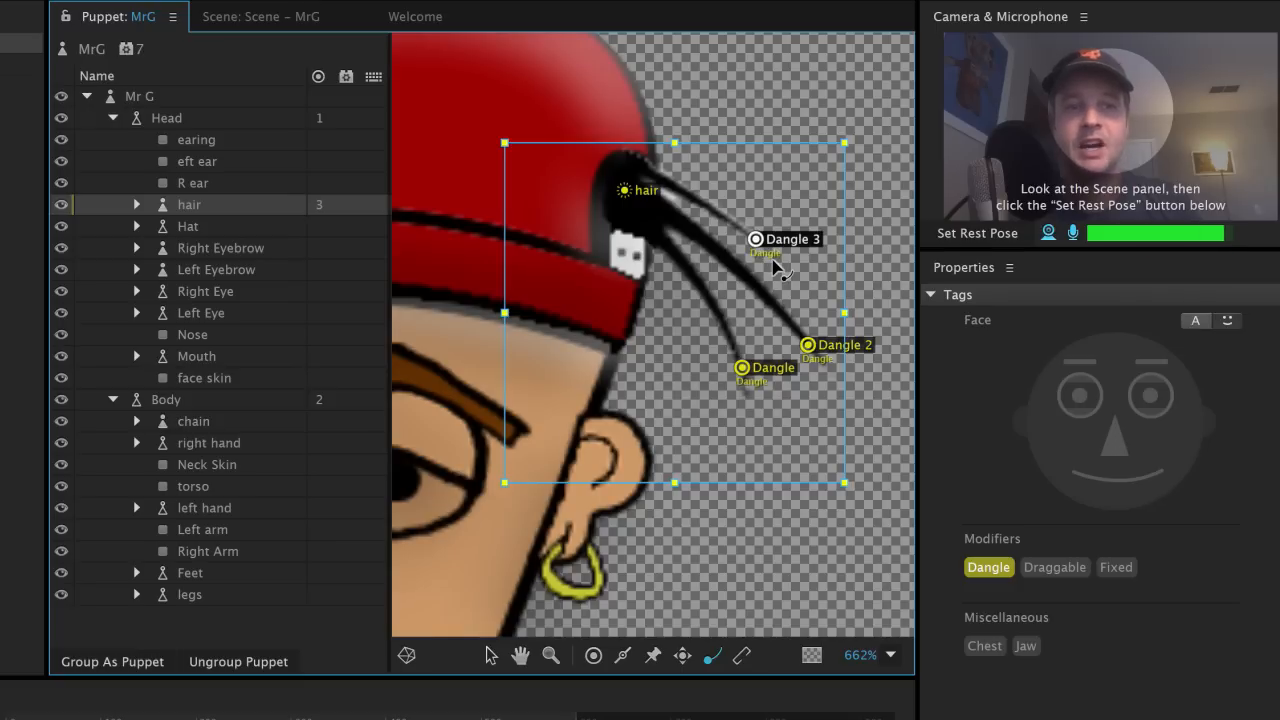
click(234, 422)
Step: Frame the whole chain and anchor the chain's handle at the neck
drag(549, 527, 794, 197)
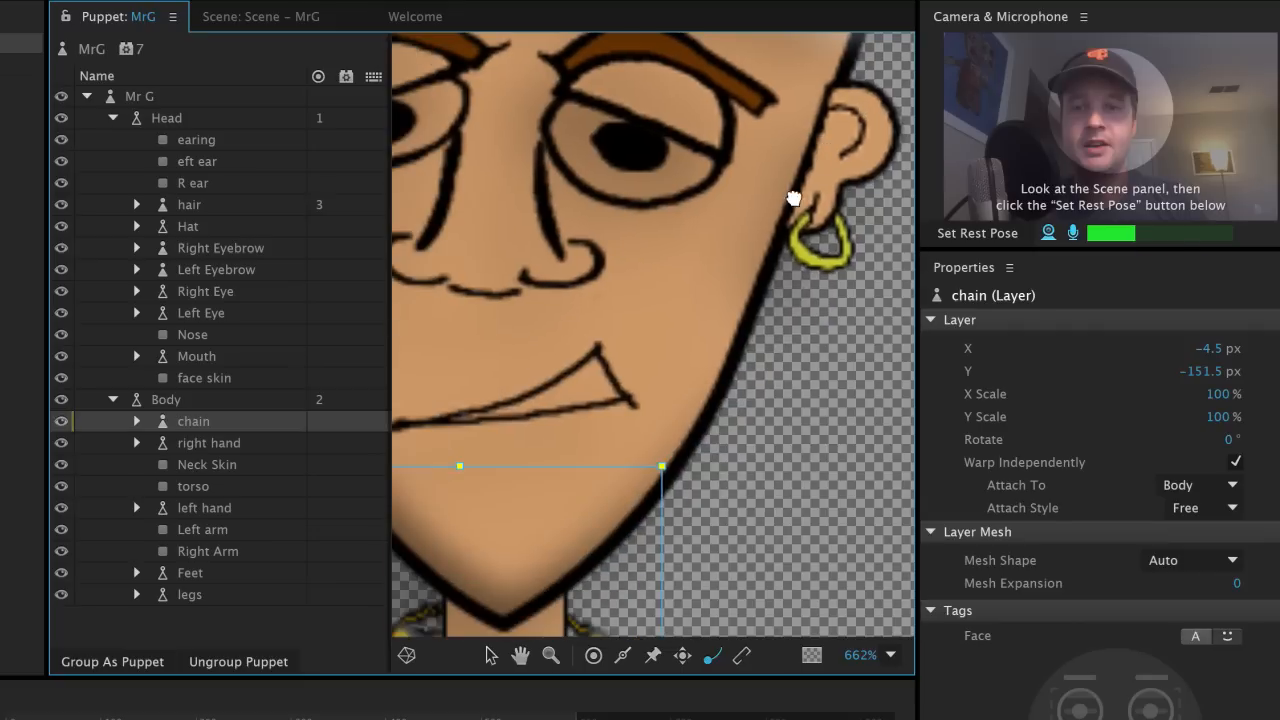
drag(458, 421, 700, 180)
drag(610, 420, 773, 130)
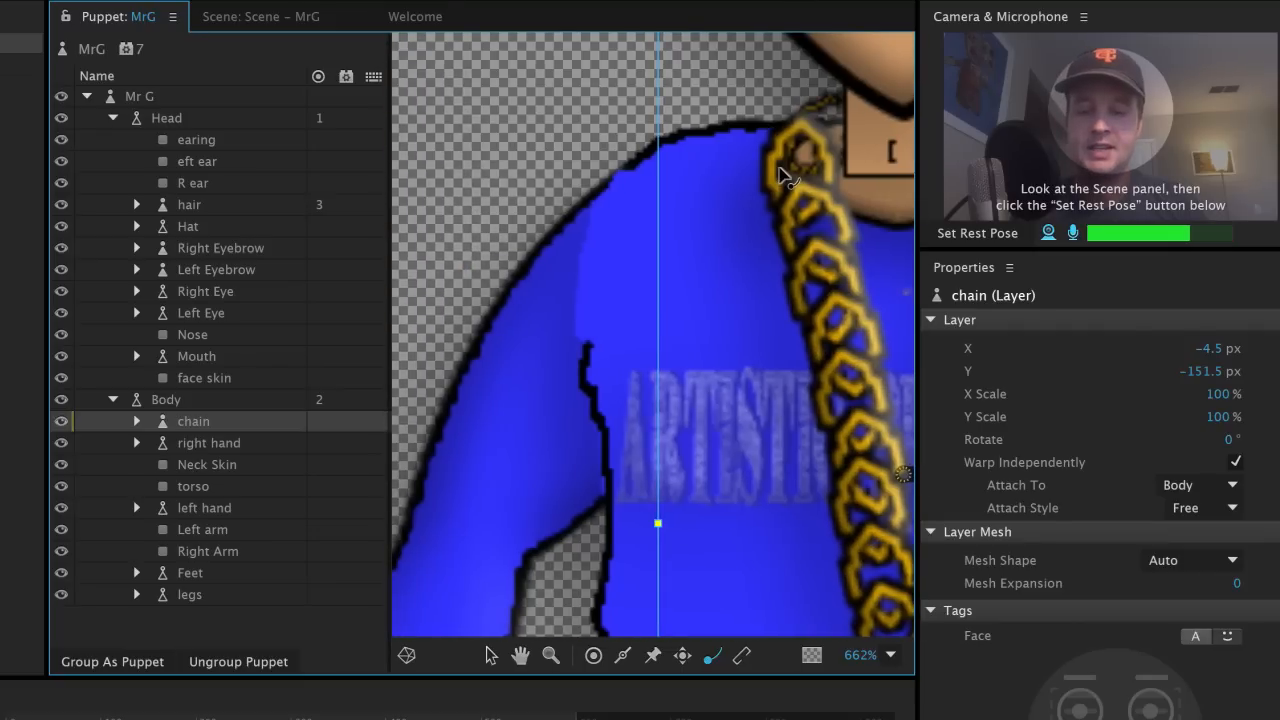
scroll(784, 174, down, 4)
drag(799, 286, 560, 198)
click(616, 72)
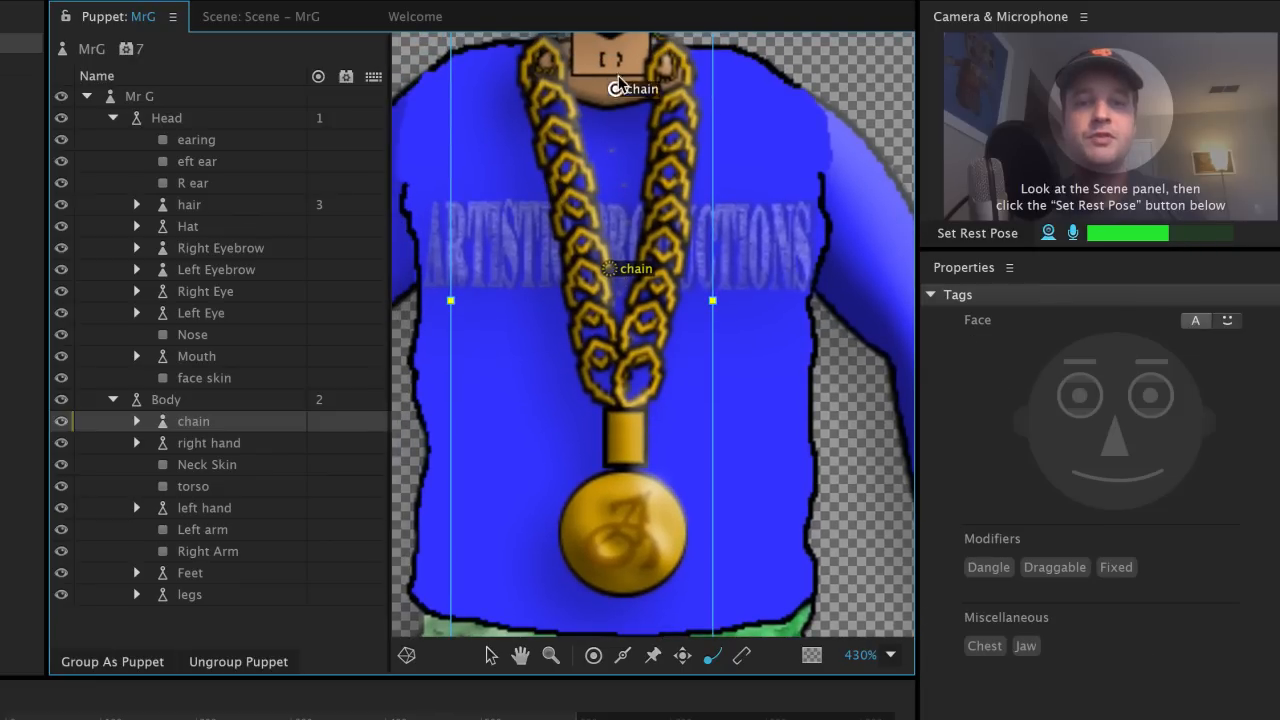
Step: Add a Dangle handle to the gold medallion and view the MrG scene
drag(776, 190, 768, 216)
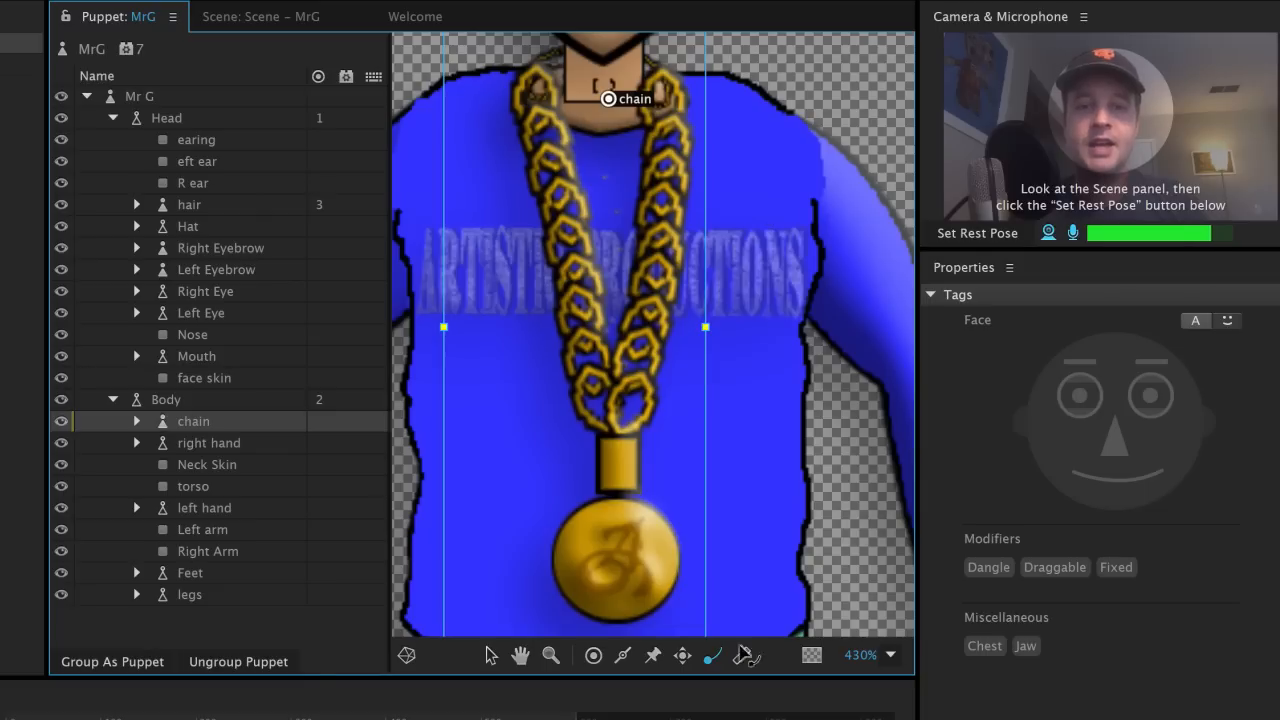
click(622, 564)
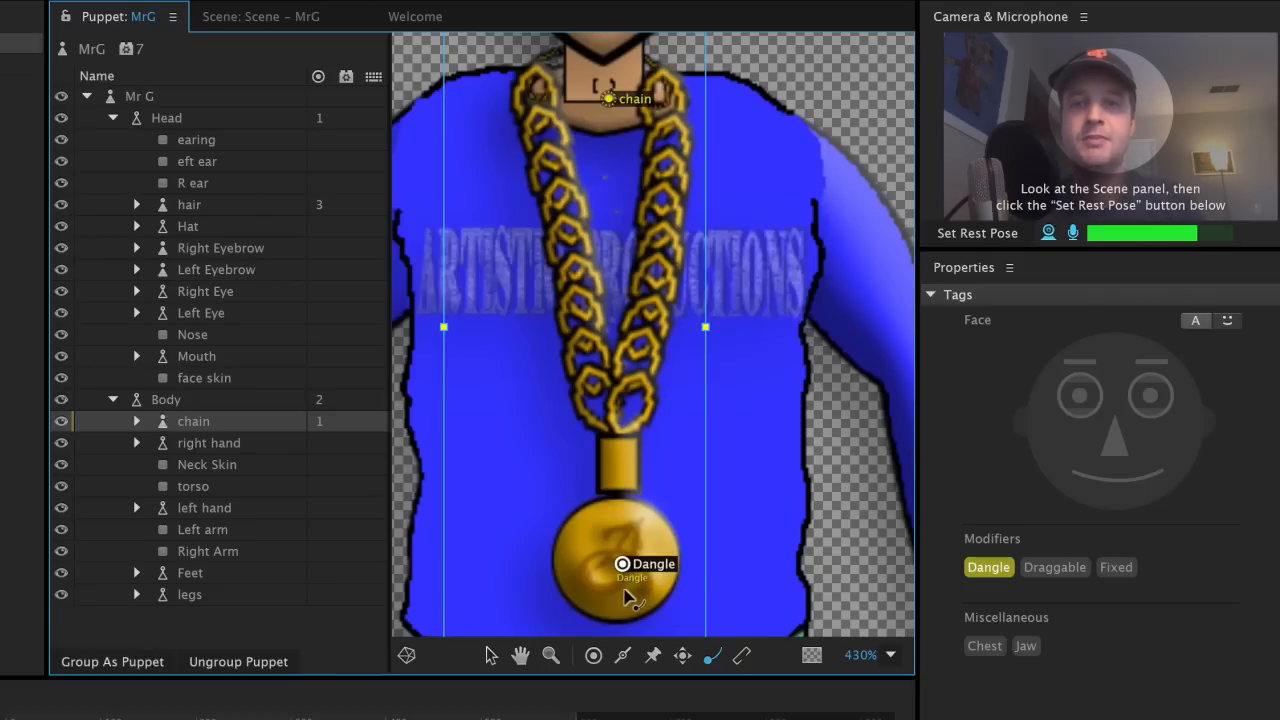
click(282, 28)
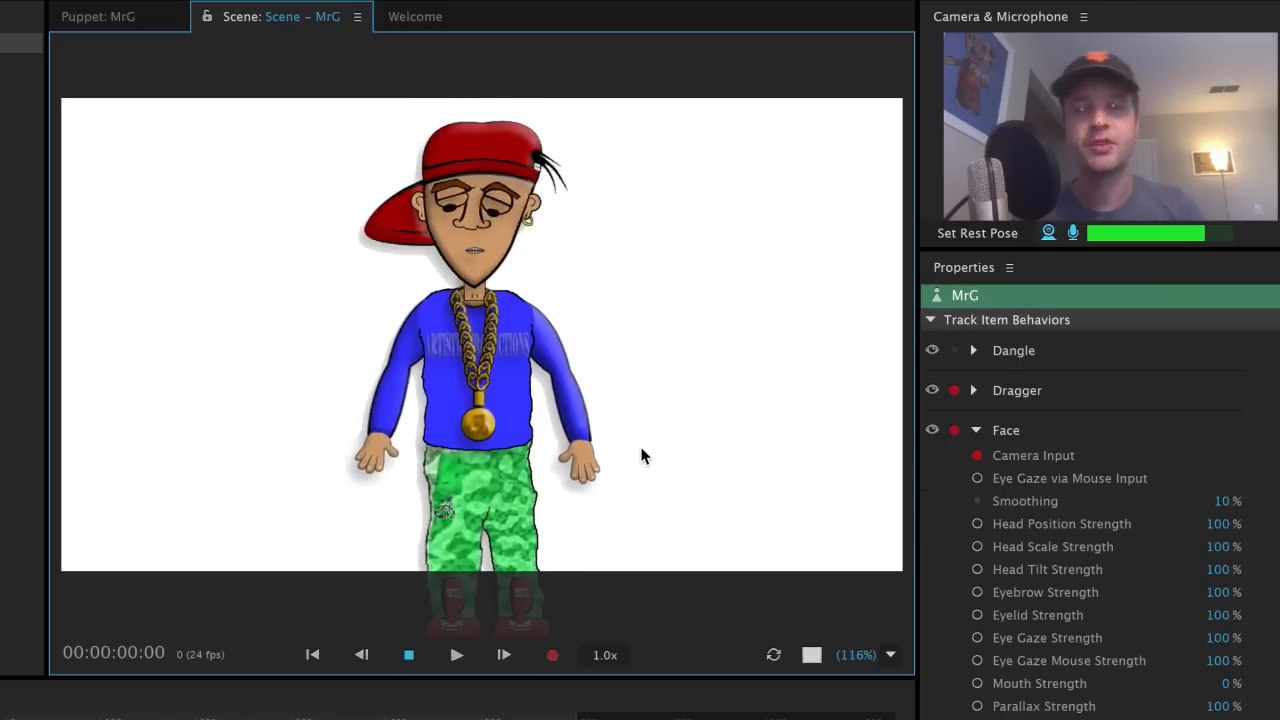
Step: Expand Dangle in Properties and change Spring Stiffness from 100 to 50
click(985, 233)
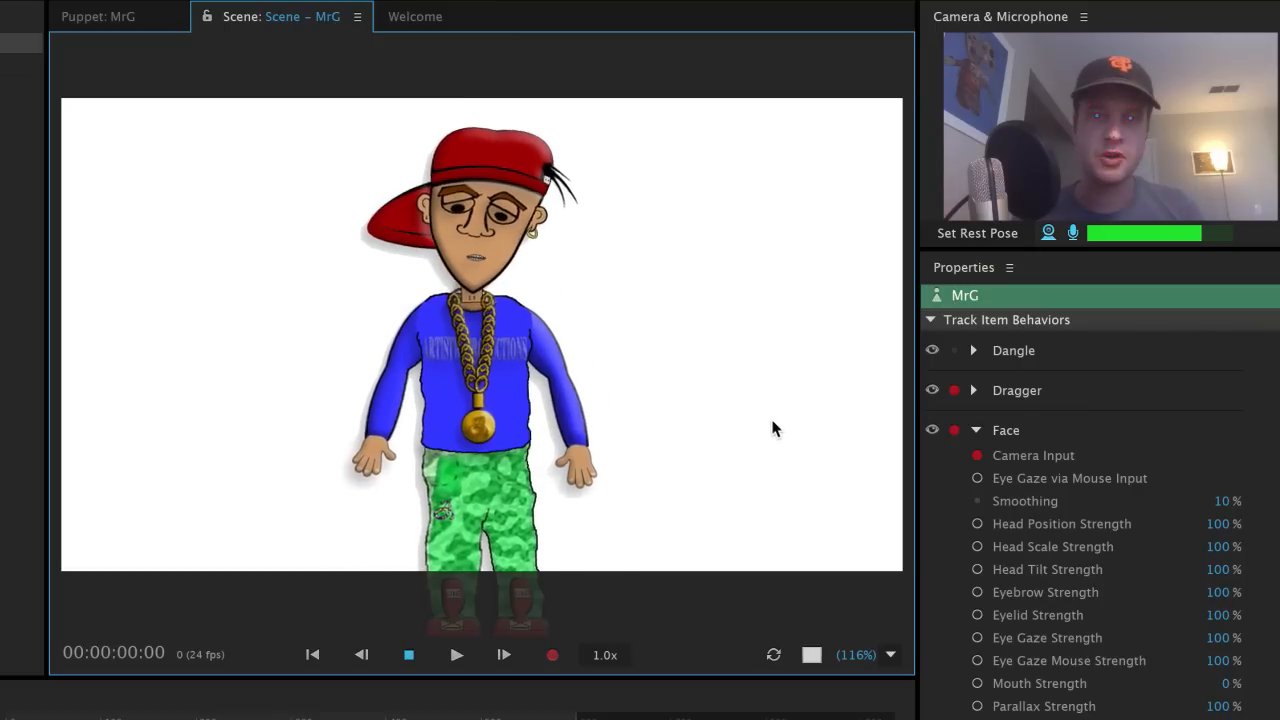
click(976, 358)
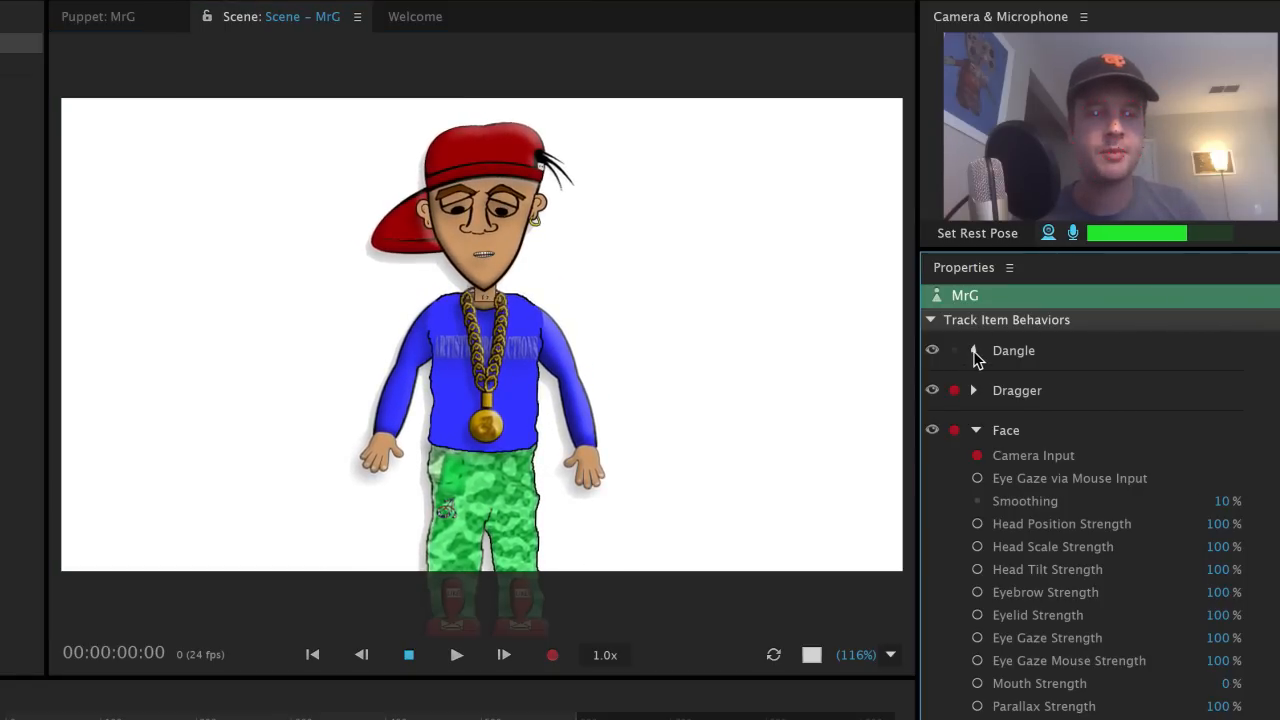
click(976, 354)
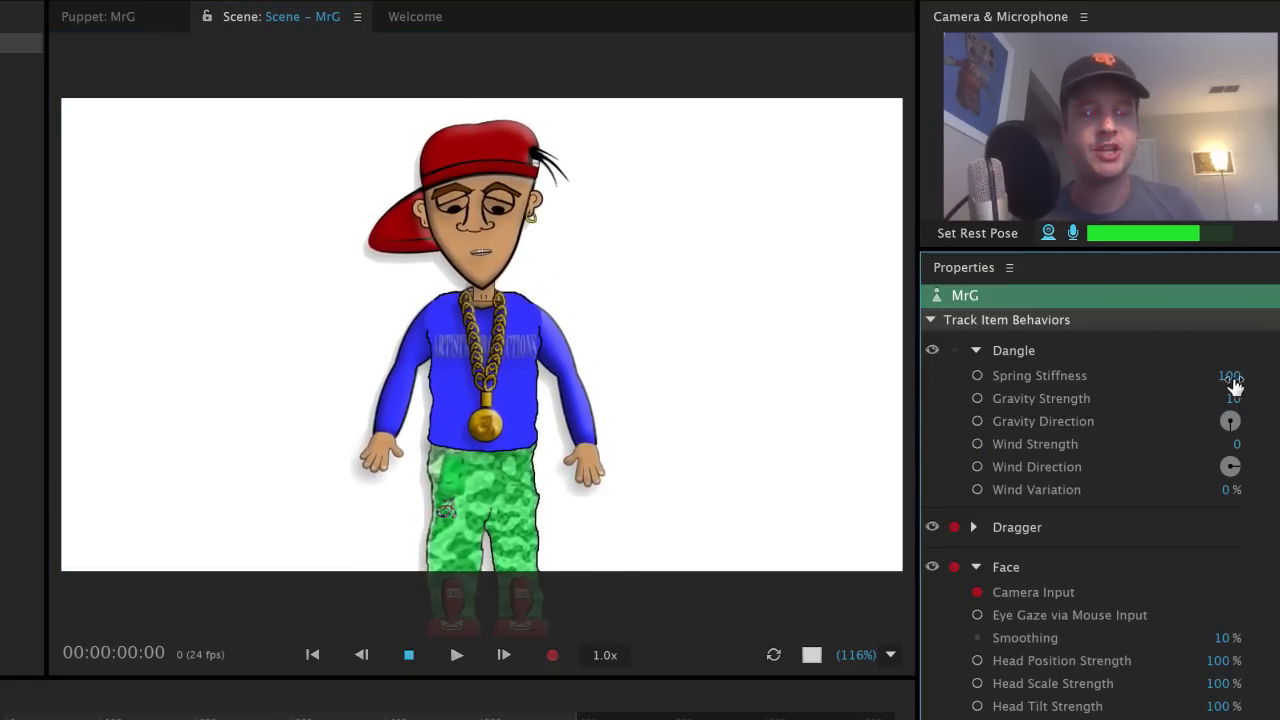
click(1230, 376)
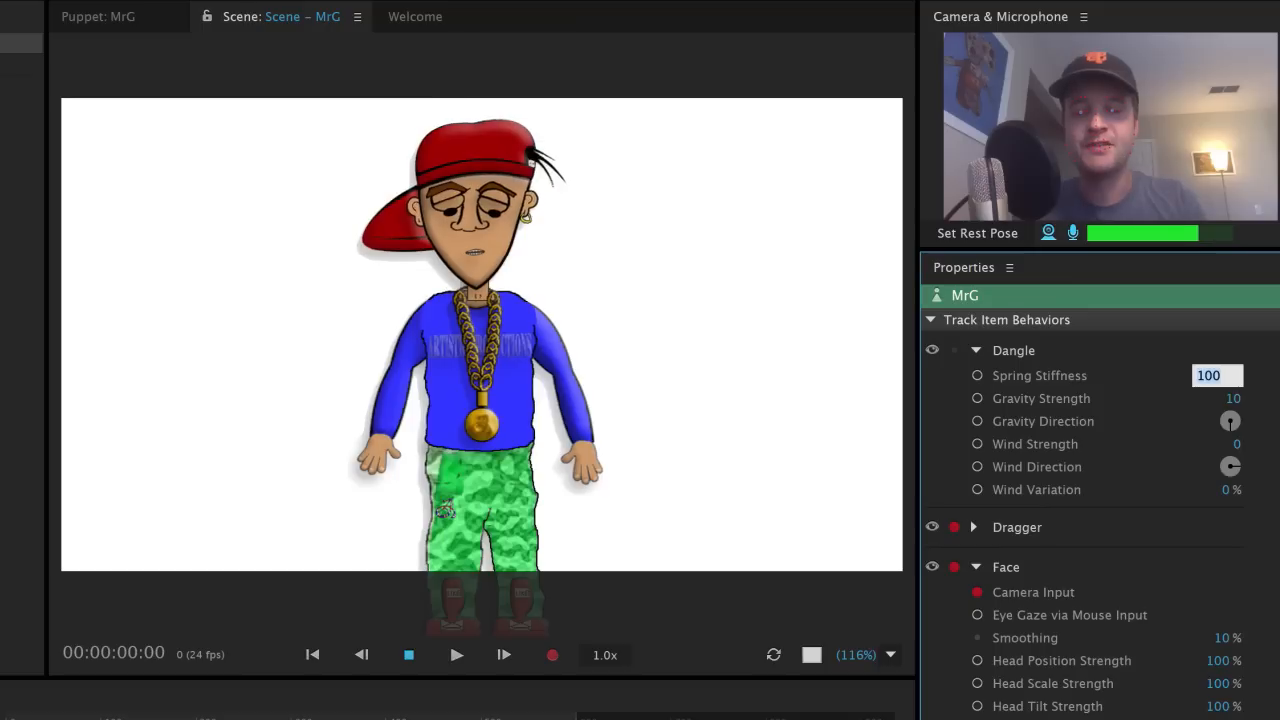
text(50)
key(Return)
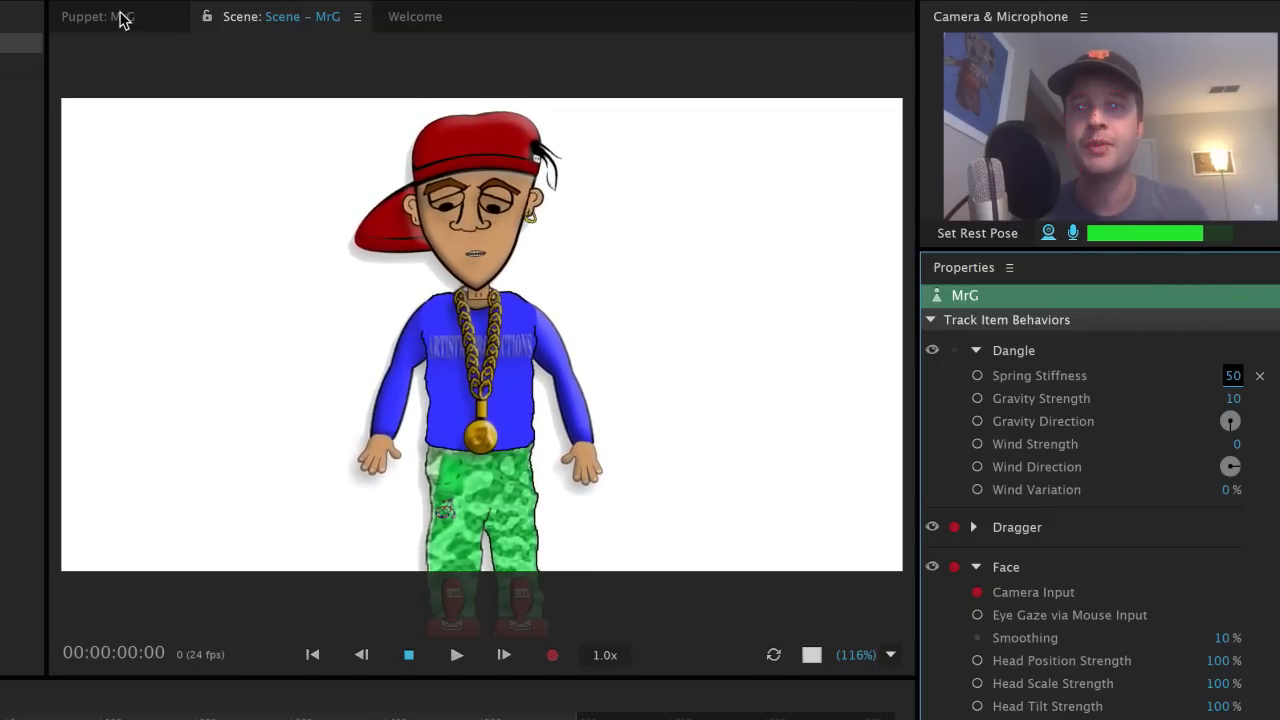
click(120, 17)
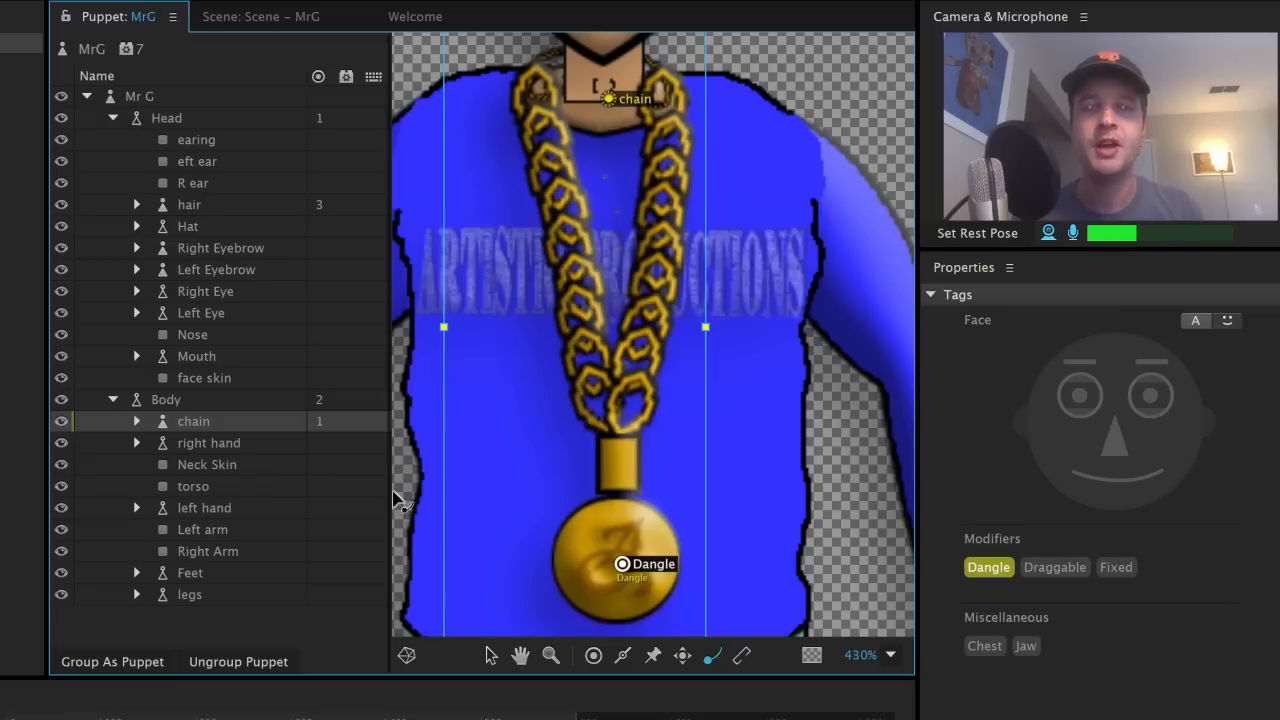
Step: Select the chain layer and staple its handle at the neck
click(185, 401)
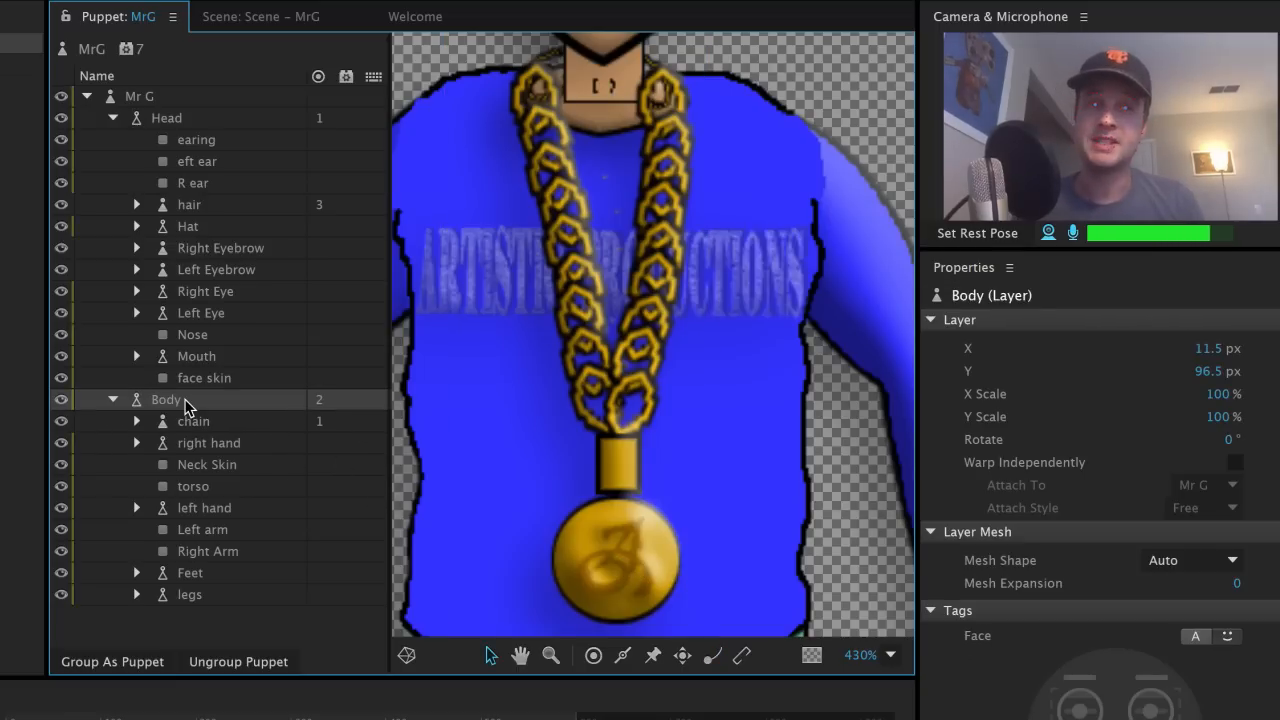
click(219, 434)
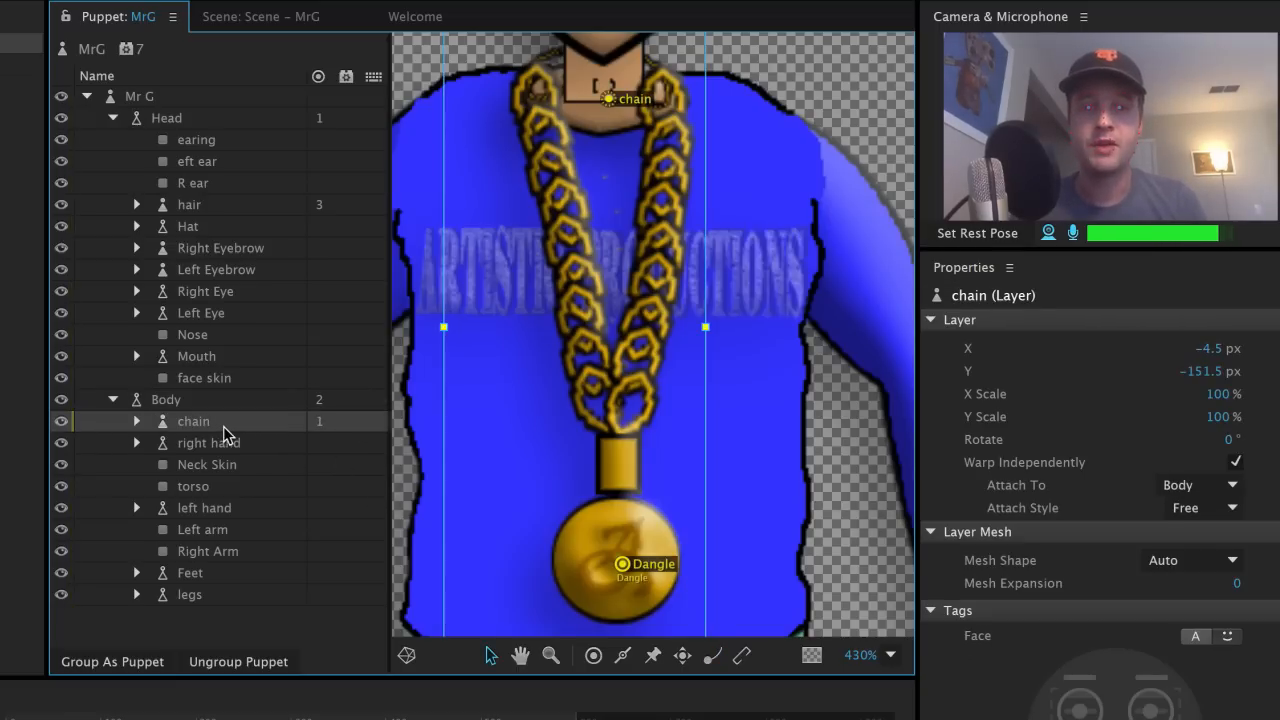
click(741, 658)
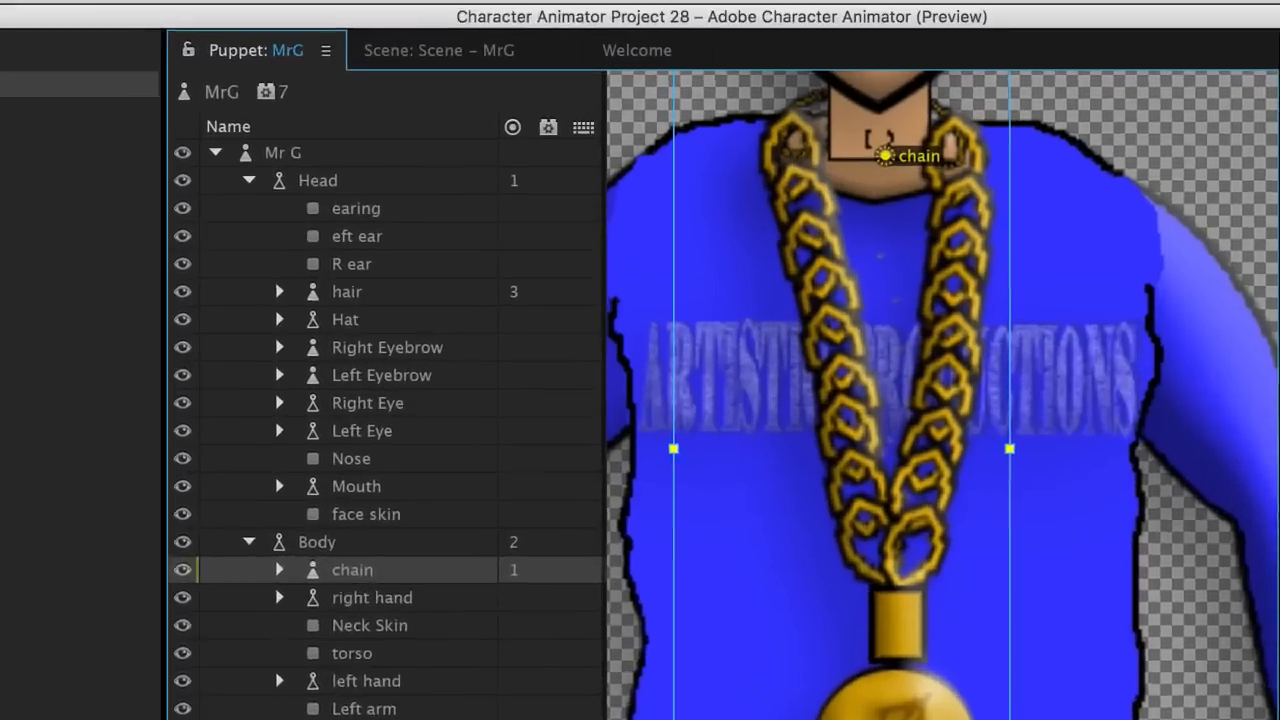
click(440, 18)
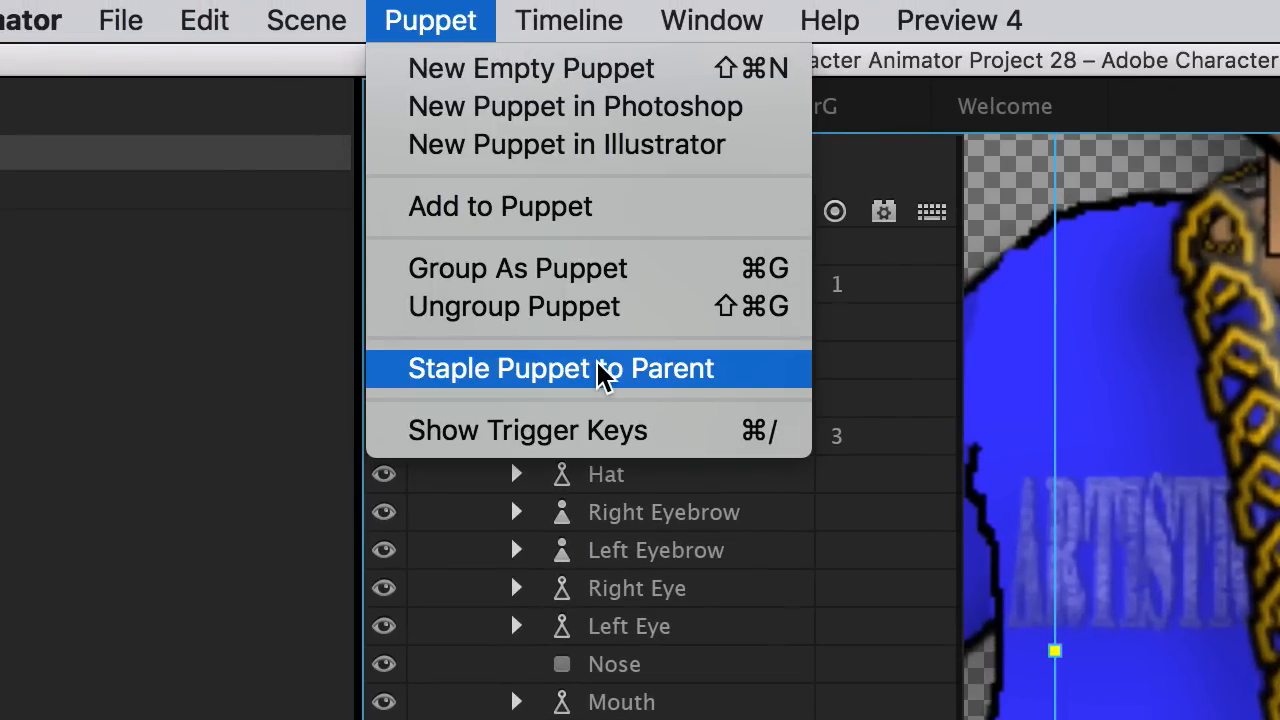
click(542, 643)
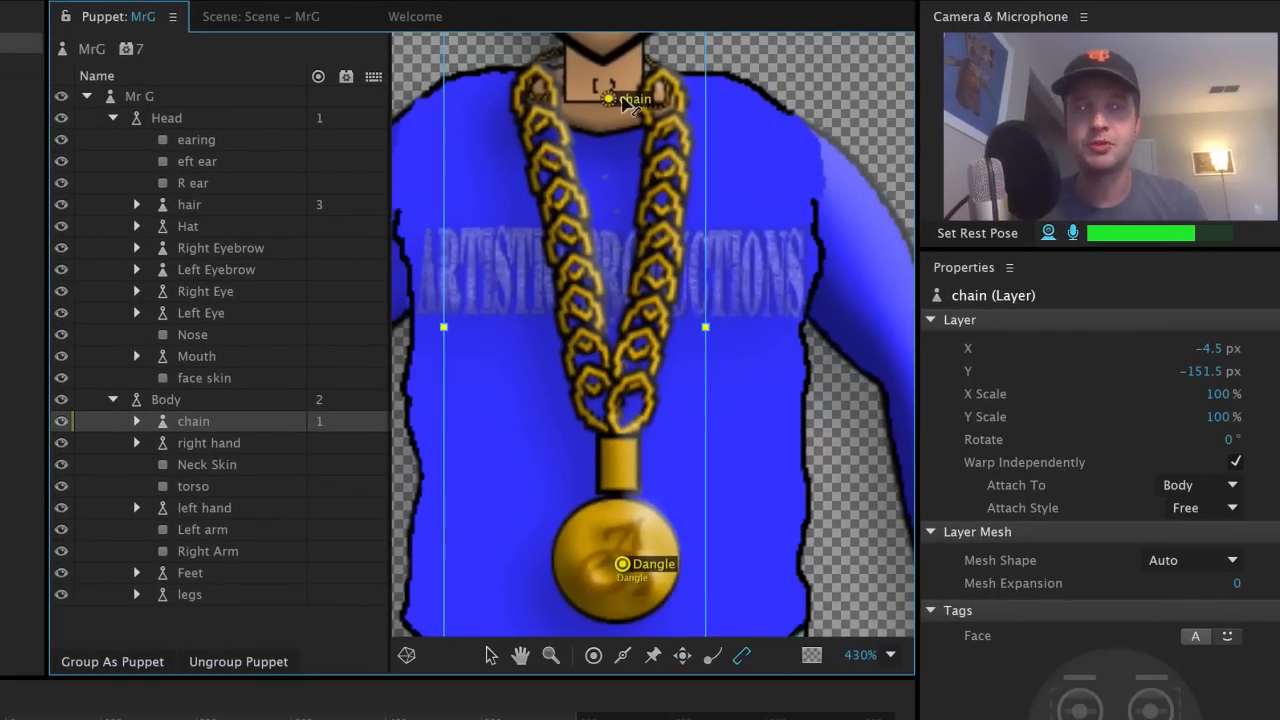
click(606, 81)
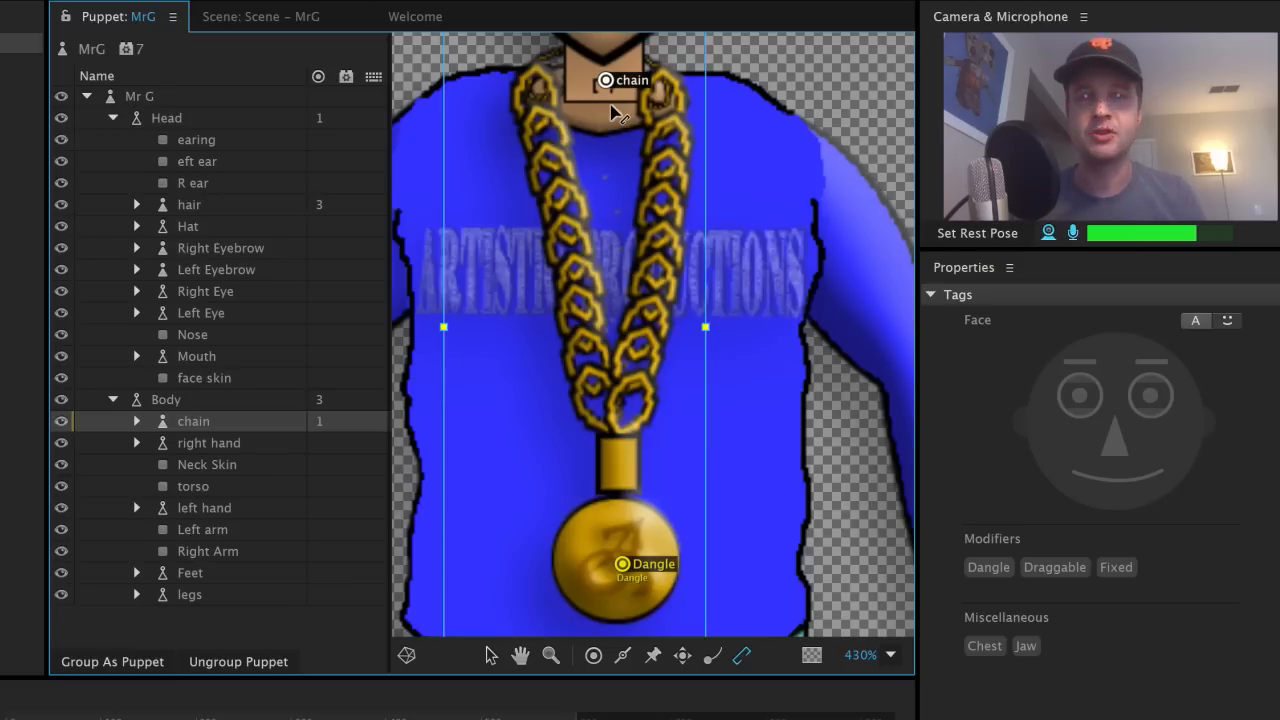
Step: Reselect the chain layer to confirm it is welded to chain Staple
click(220, 403)
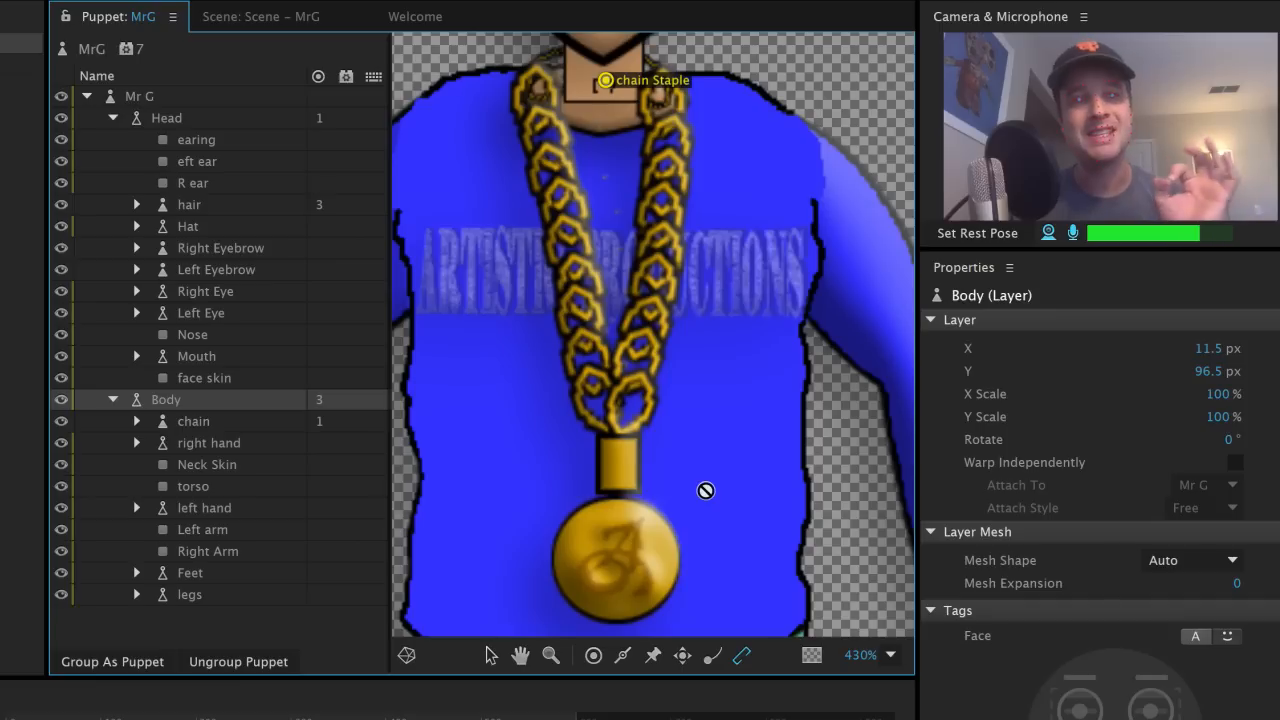
click(247, 424)
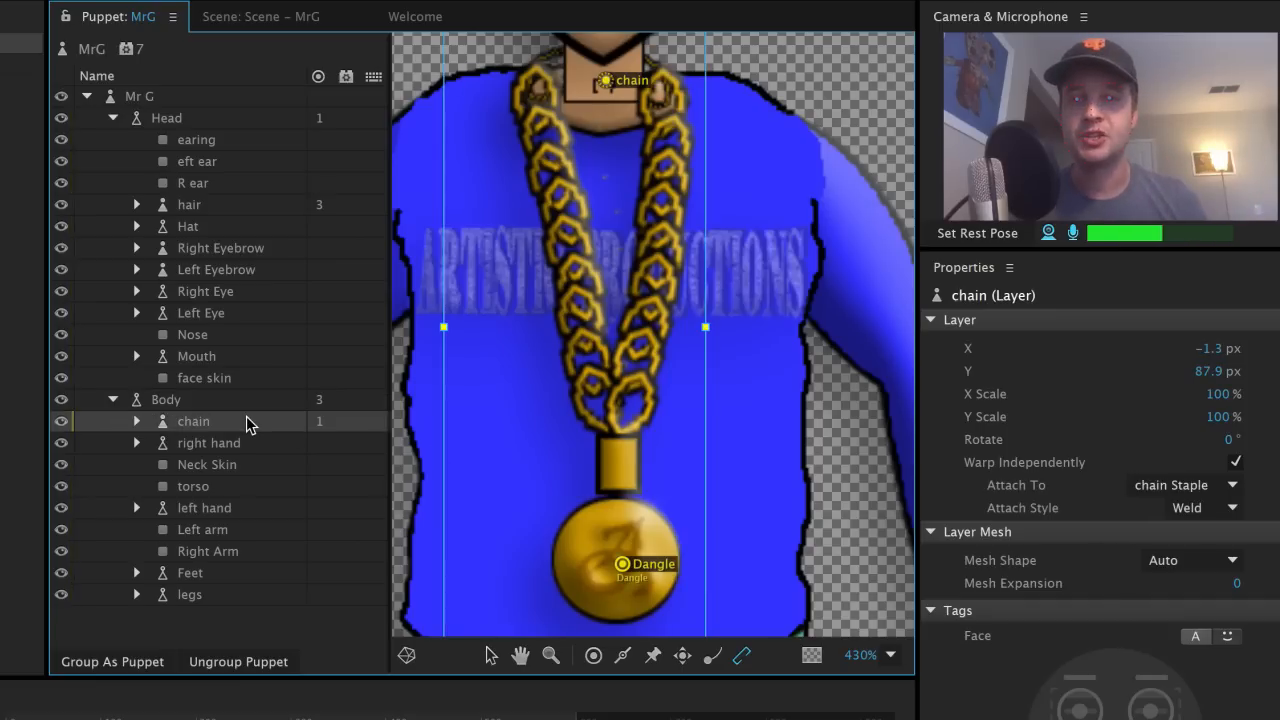
click(491, 657)
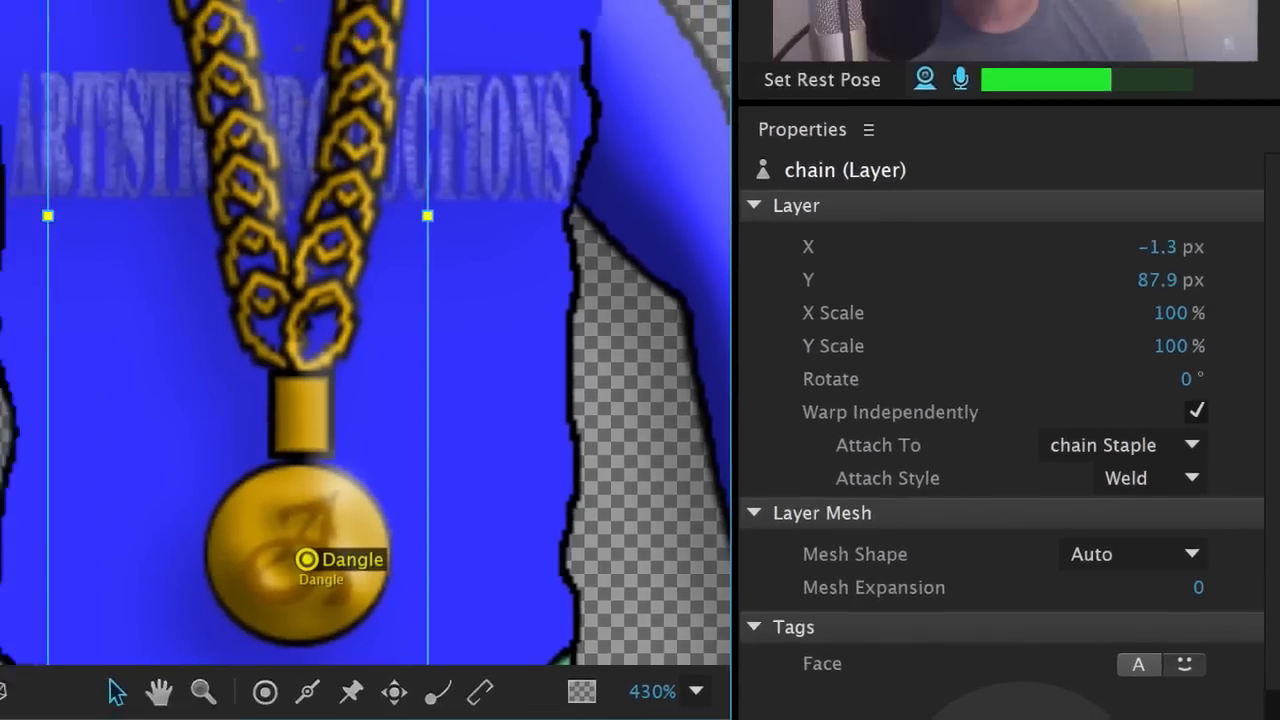
Step: Preview the chain in the scene, then frame the Body group's torso and hands in the rig
click(260, 16)
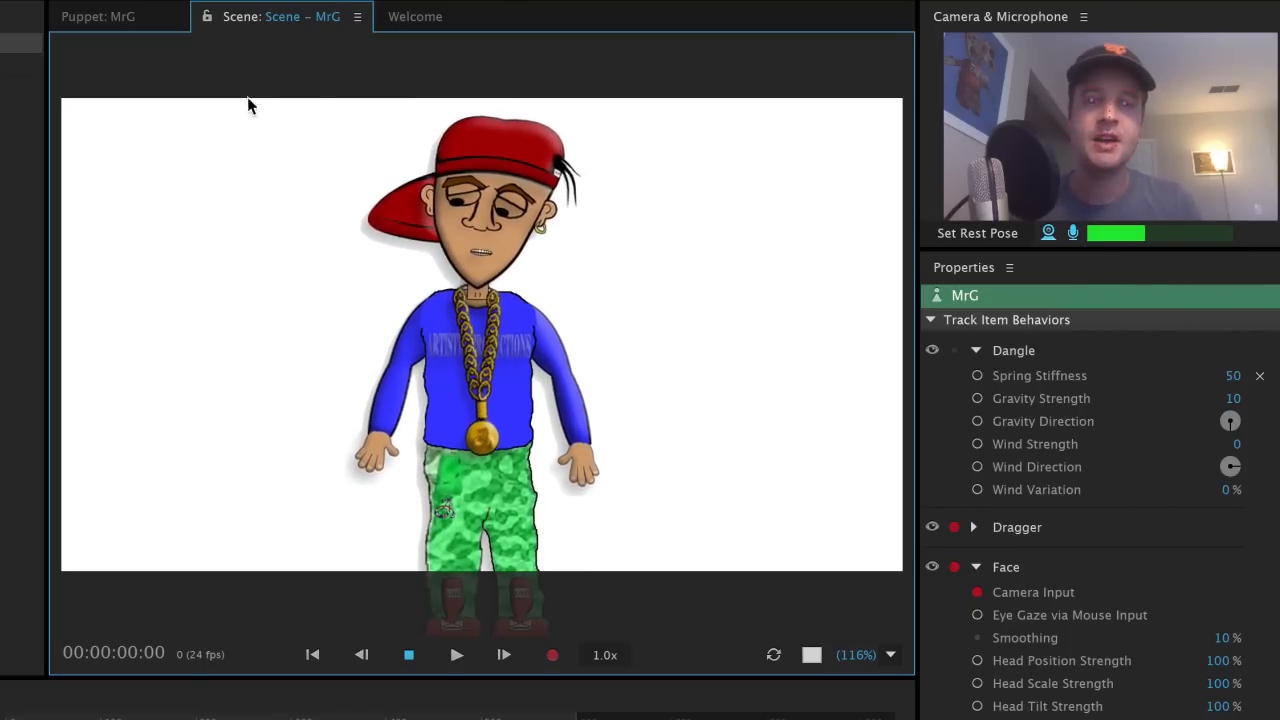
click(105, 17)
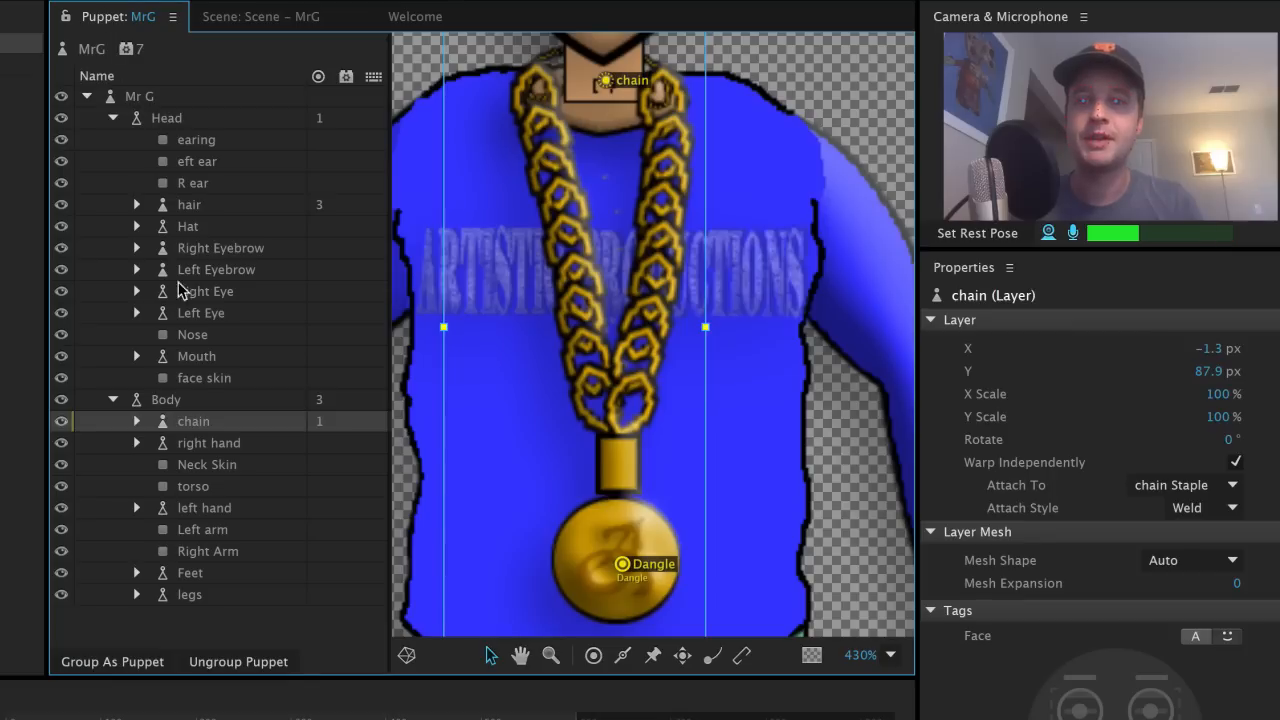
click(197, 400)
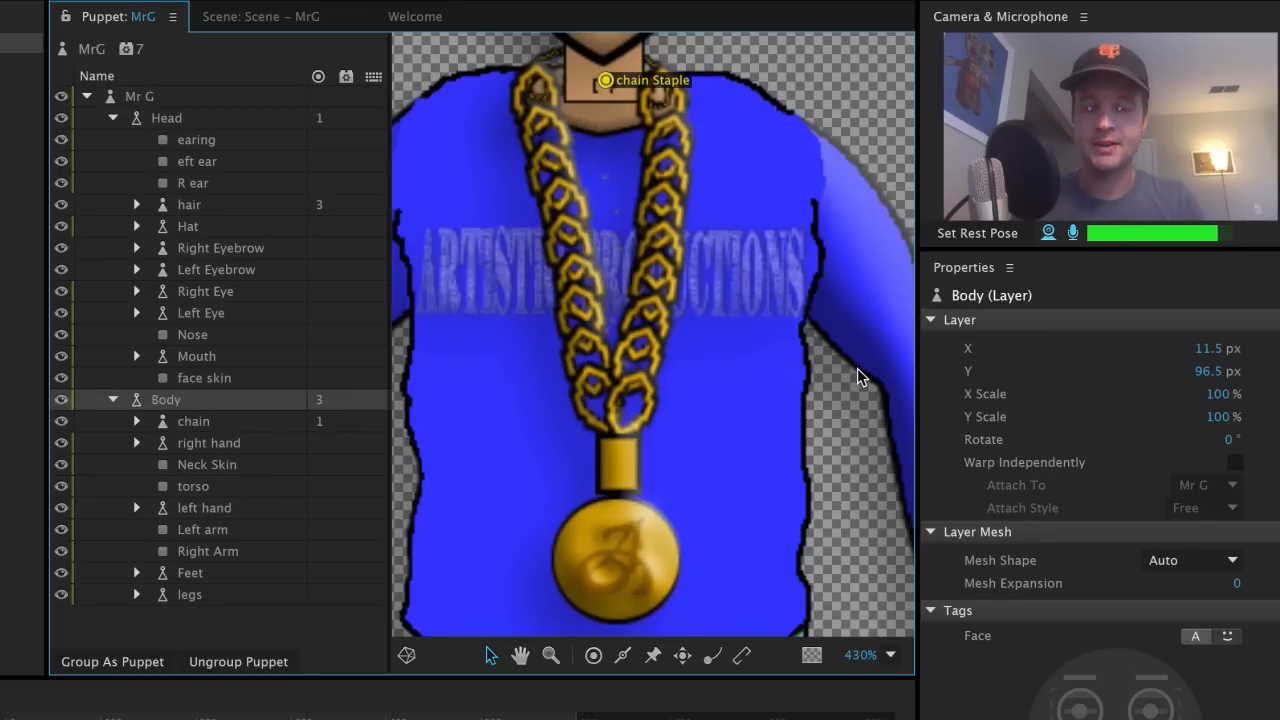
scroll(857, 371, down, 6)
key(space)
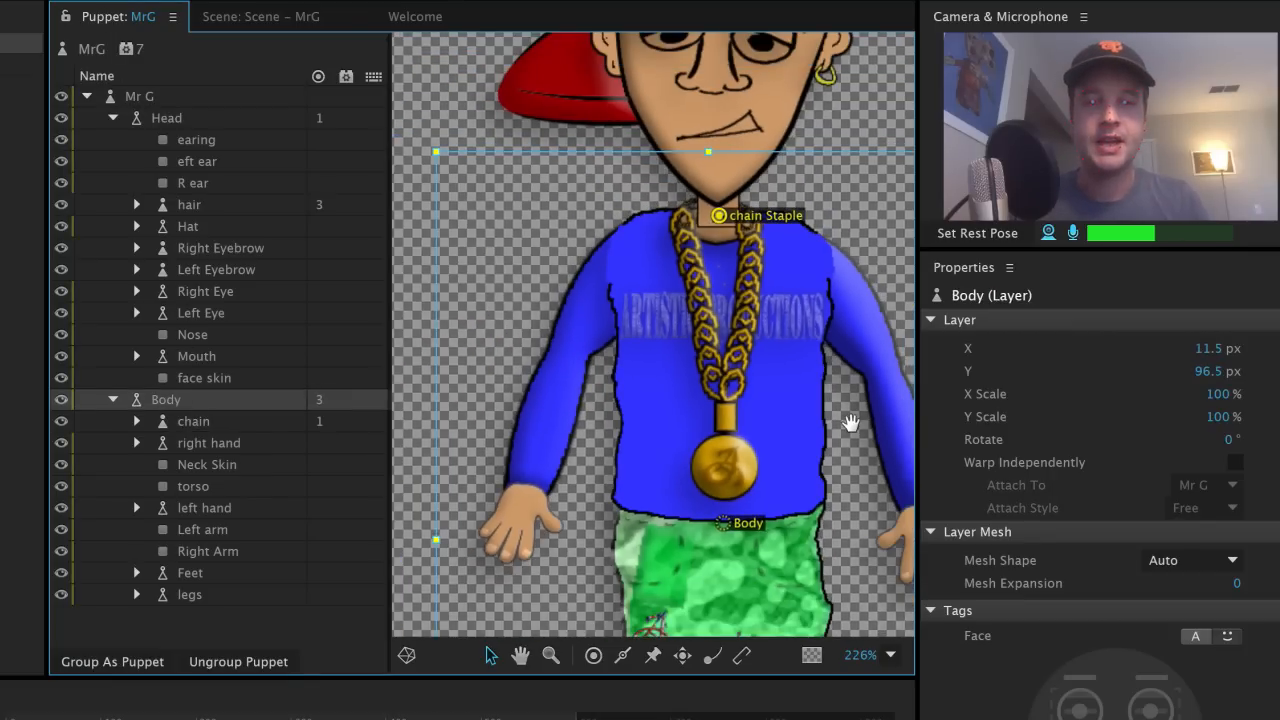
drag(851, 425, 782, 352)
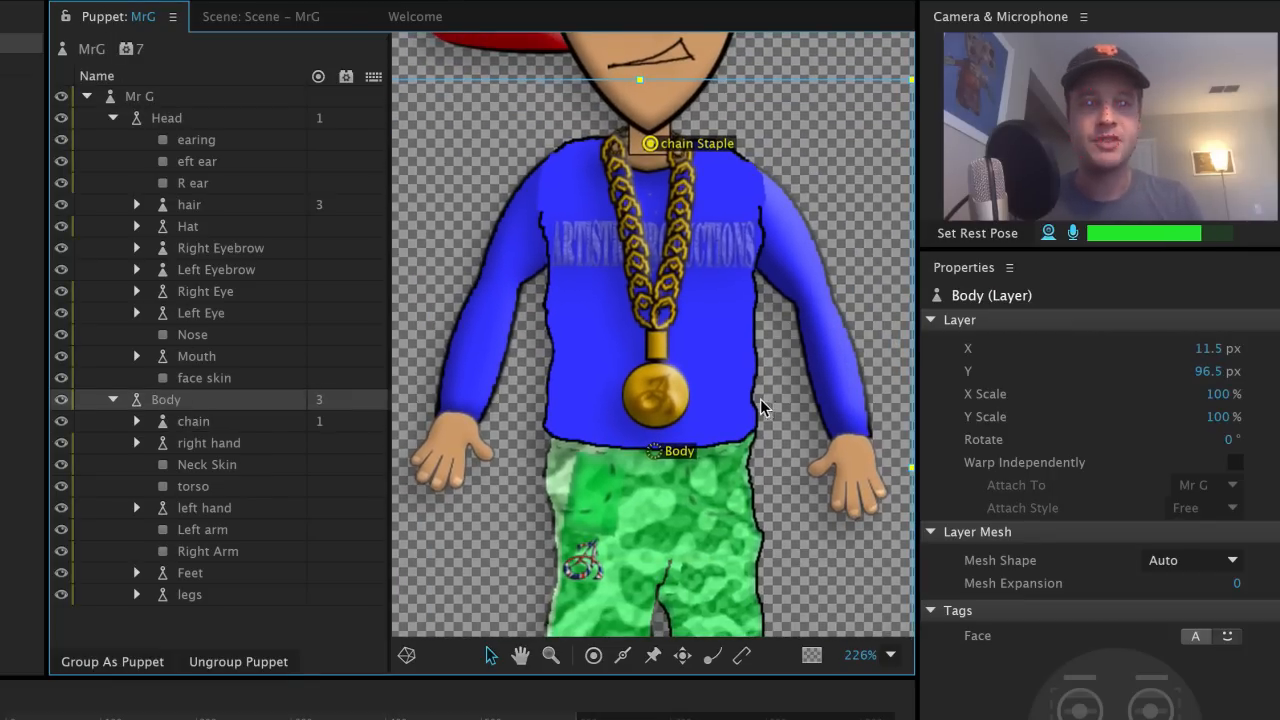
Step: Add Draggable handles to both hands and a stick along the left forearm
click(681, 658)
click(451, 438)
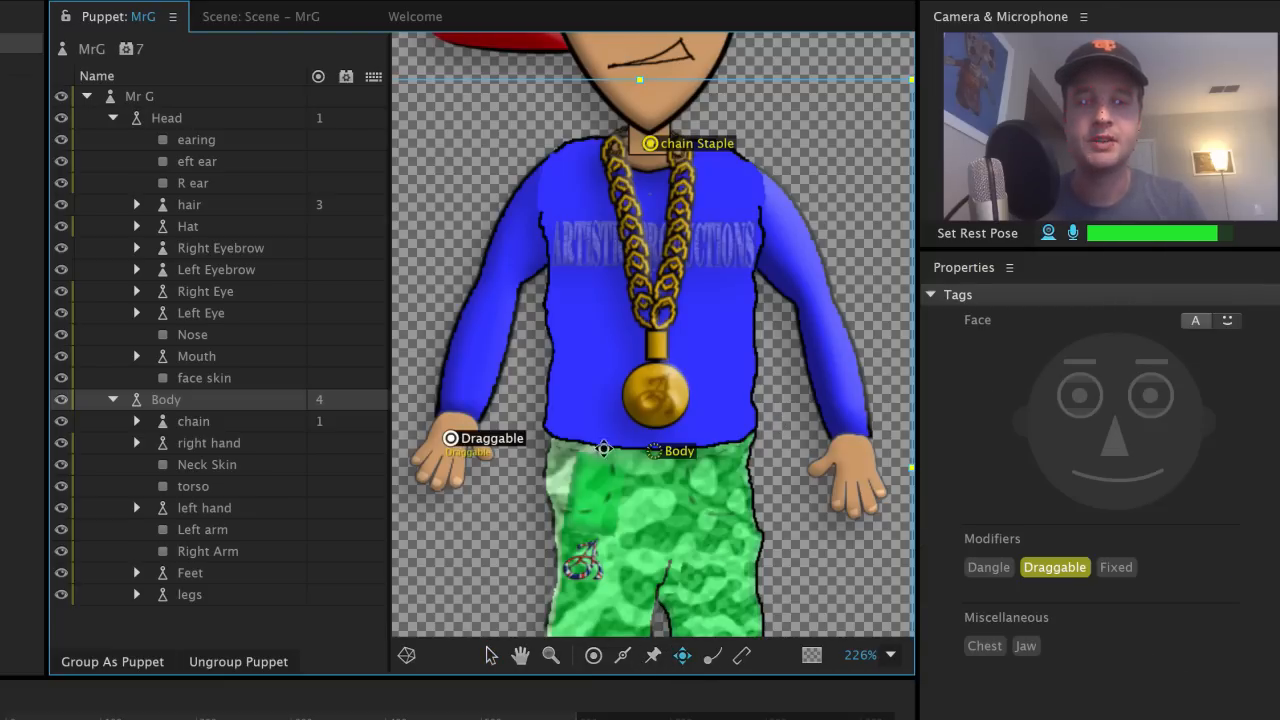
click(855, 454)
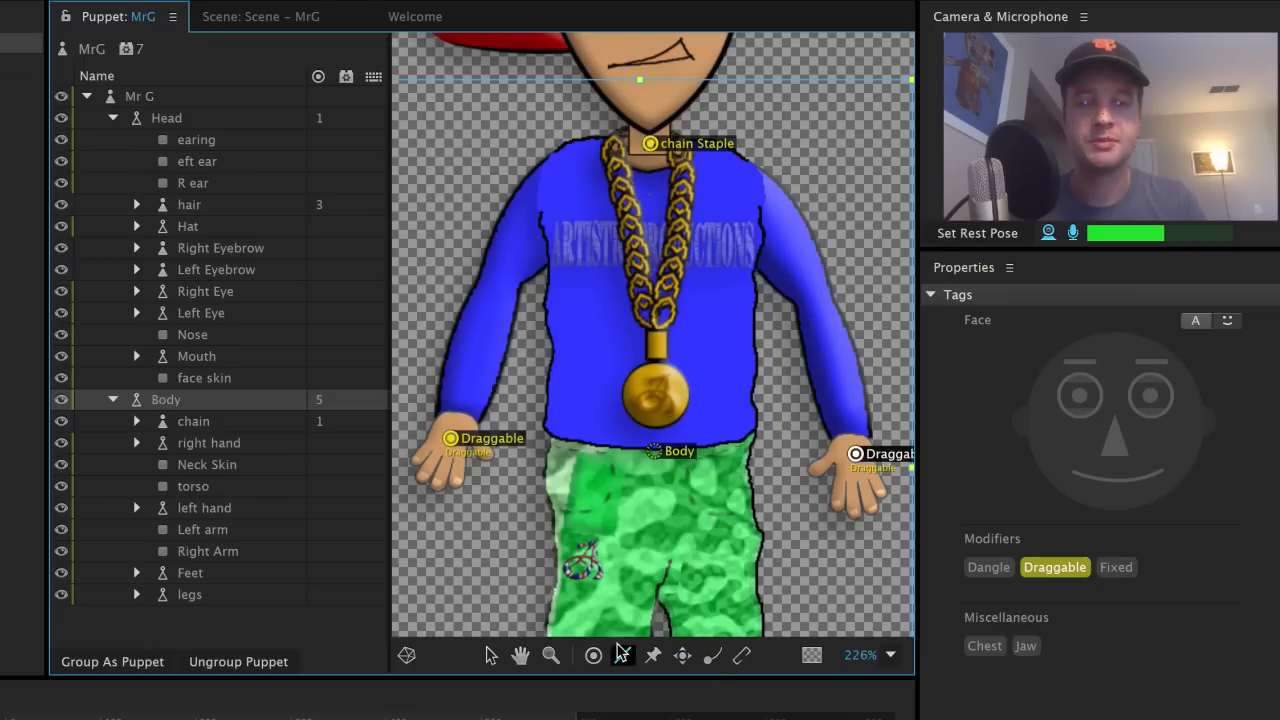
drag(466, 386, 484, 335)
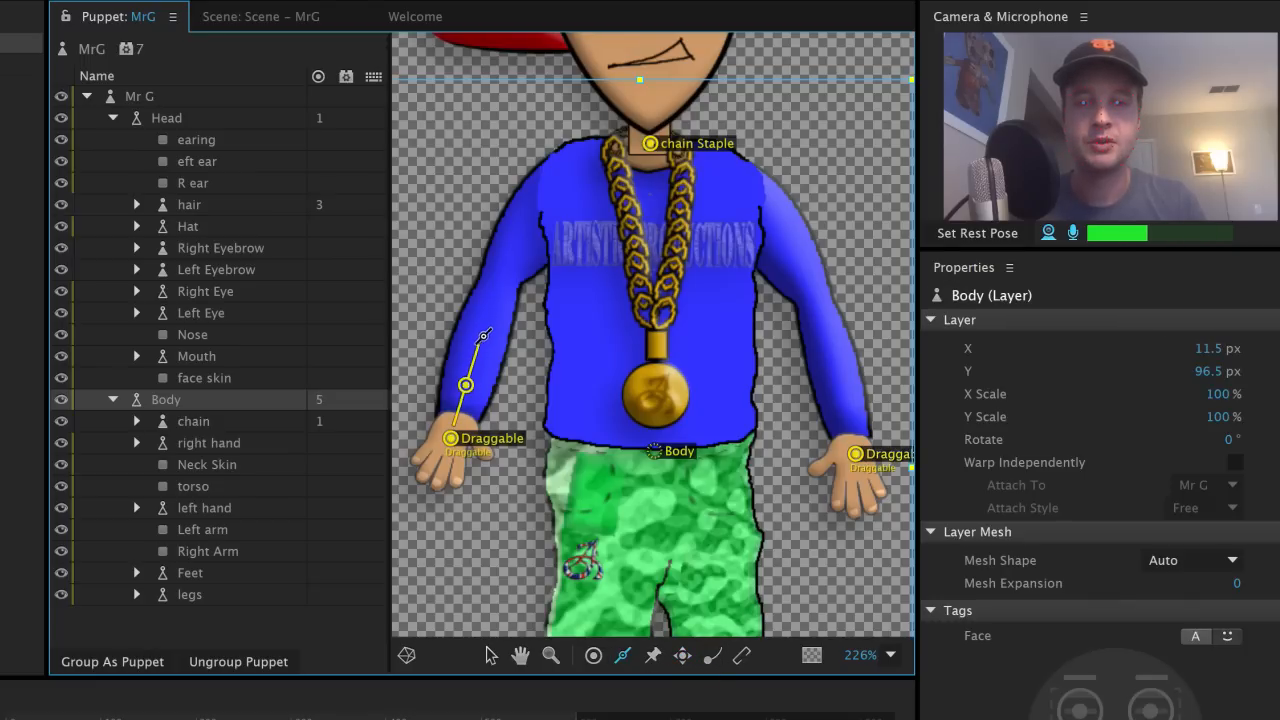
drag(498, 283, 508, 271)
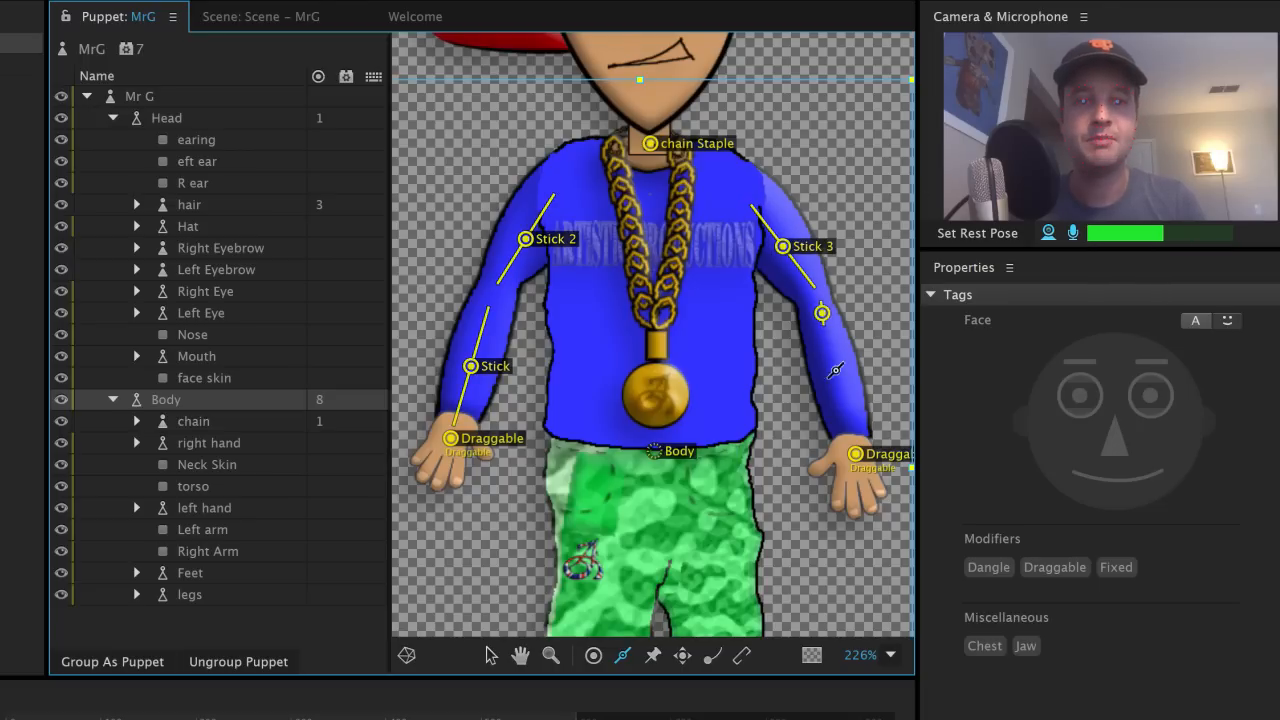
Step: Test the rig in the scene by dragging the hands up into a wave
click(259, 17)
mouse_move(530, 400)
mouse_down()
mouse_move(586, 250)
mouse_move(564, 261)
mouse_move(614, 288)
mouse_move(591, 264)
mouse_move(641, 398)
mouse_move(582, 445)
mouse_up()
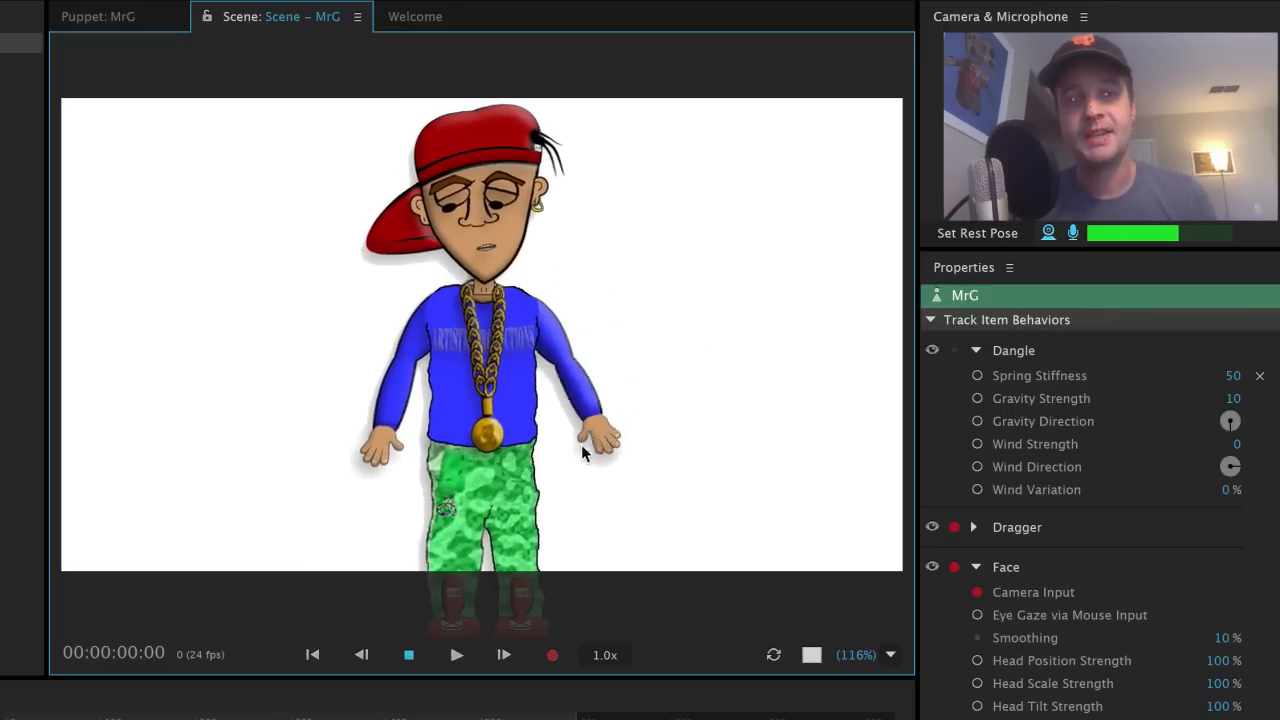
mouse_move(397, 449)
mouse_down()
mouse_move(369, 305)
mouse_move(382, 287)
mouse_move(363, 279)
mouse_move(350, 292)
mouse_move(334, 406)
mouse_move(370, 418)
mouse_move(280, 290)
mouse_move(343, 304)
mouse_move(338, 262)
mouse_move(330, 352)
mouse_up()
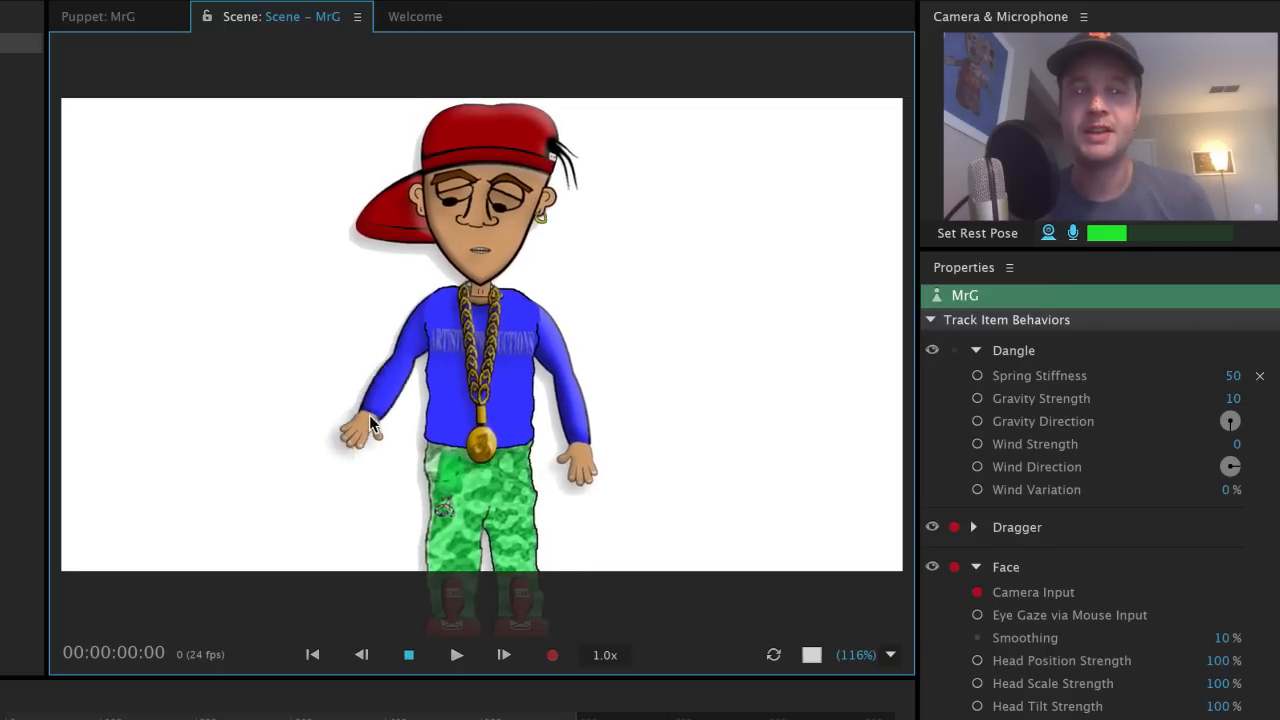
click(130, 18)
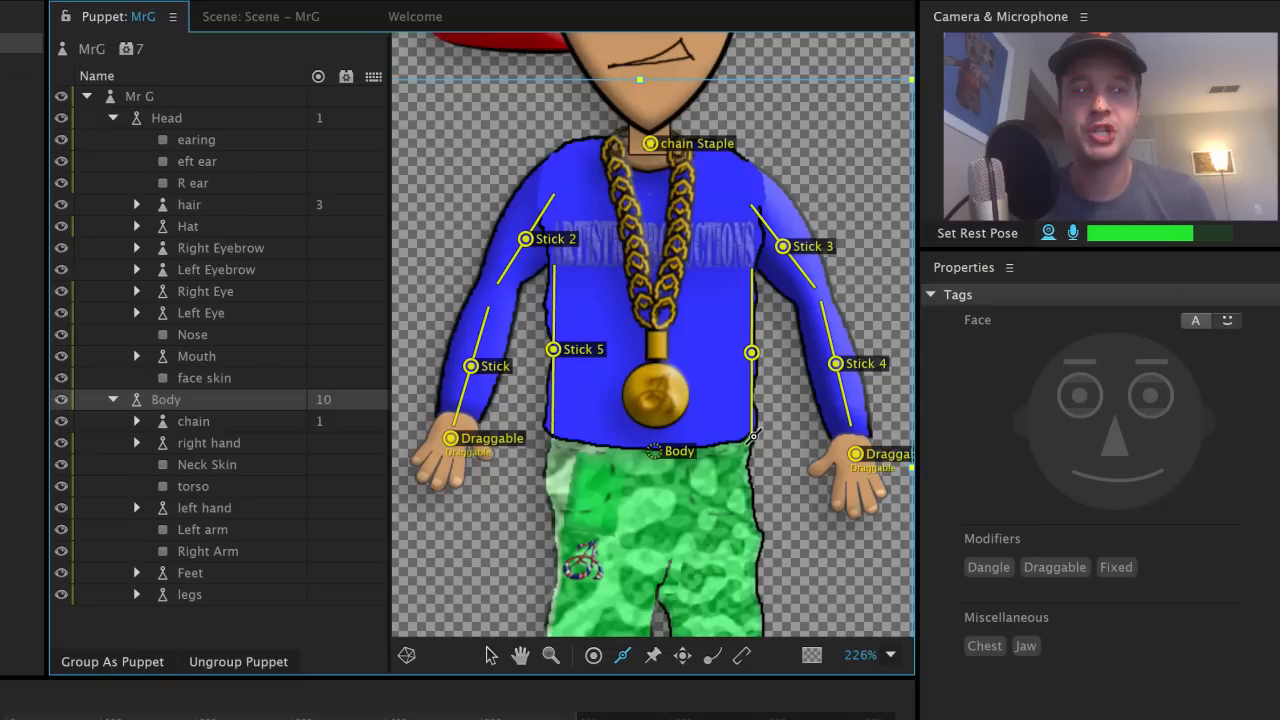
Step: Drag both hands around in the scene to test the Dragger behavior
click(289, 17)
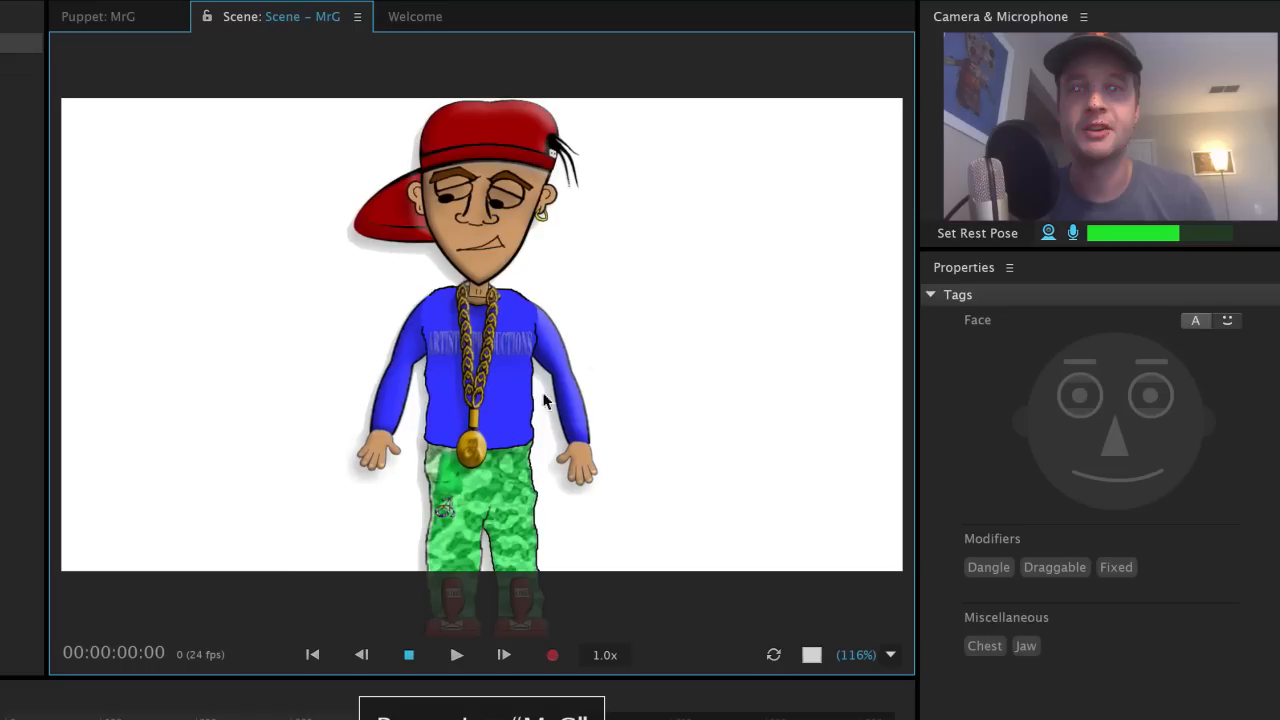
mouse_move(405, 463)
mouse_down()
mouse_move(383, 300)
mouse_move(360, 307)
mouse_move(300, 400)
mouse_move(320, 430)
mouse_up()
mouse_move(609, 471)
mouse_down()
mouse_move(644, 343)
mouse_move(609, 288)
mouse_move(589, 285)
mouse_move(606, 289)
mouse_move(631, 356)
mouse_move(605, 443)
mouse_move(572, 451)
mouse_move(570, 439)
mouse_move(609, 456)
mouse_move(643, 439)
mouse_up()
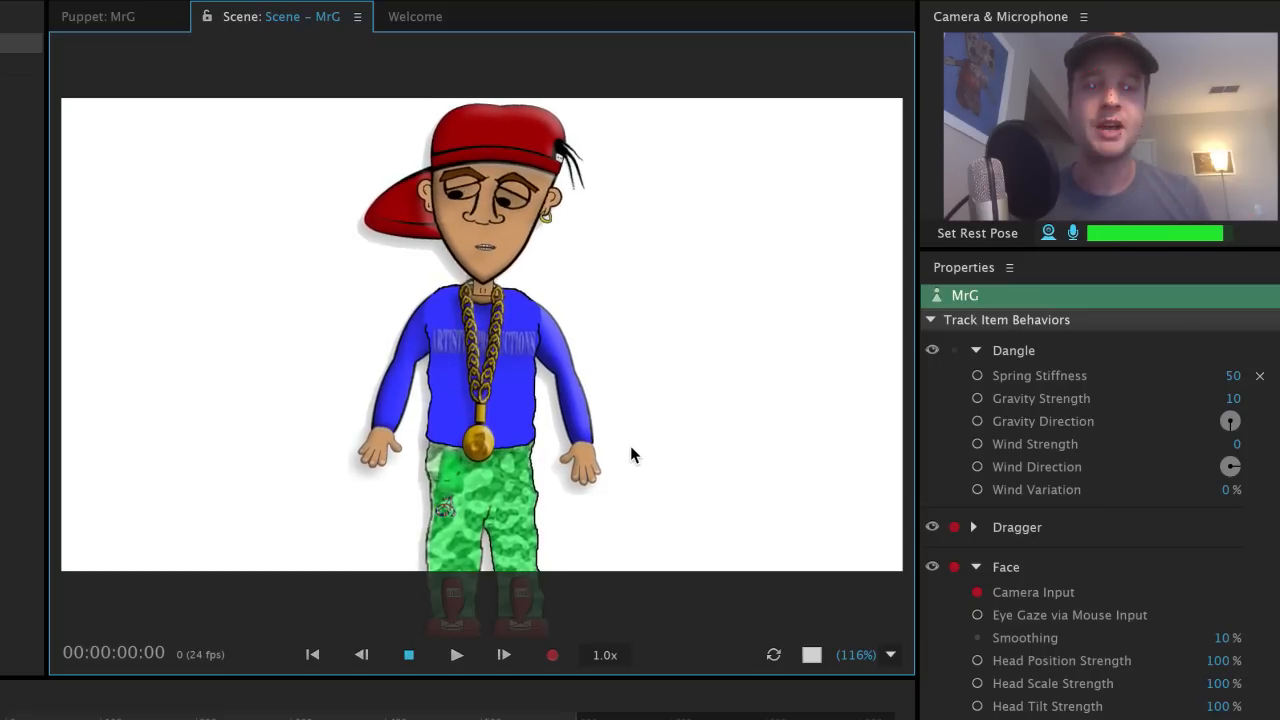
mouse_move(598, 470)
mouse_down()
mouse_move(659, 392)
mouse_move(625, 443)
mouse_move(538, 457)
mouse_up()
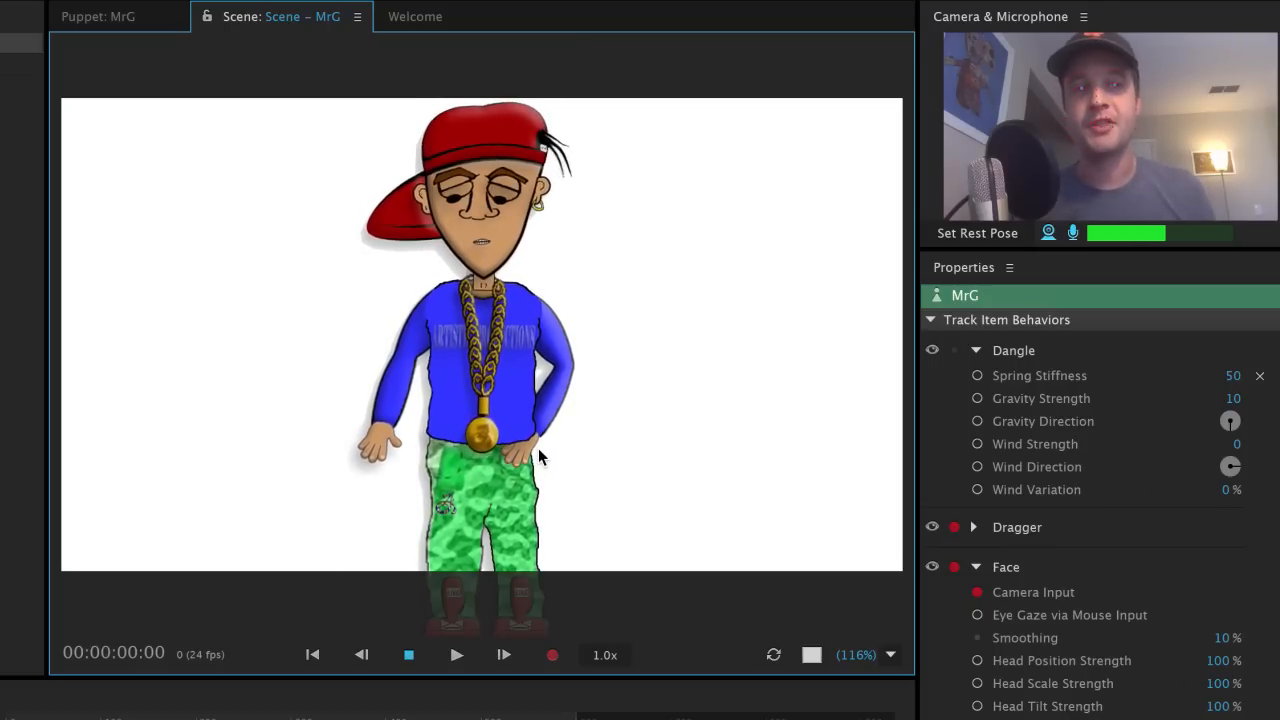
mouse_move(566, 464)
mouse_down()
mouse_move(588, 444)
mouse_move(604, 450)
mouse_move(639, 337)
mouse_move(590, 308)
mouse_move(609, 331)
mouse_up()
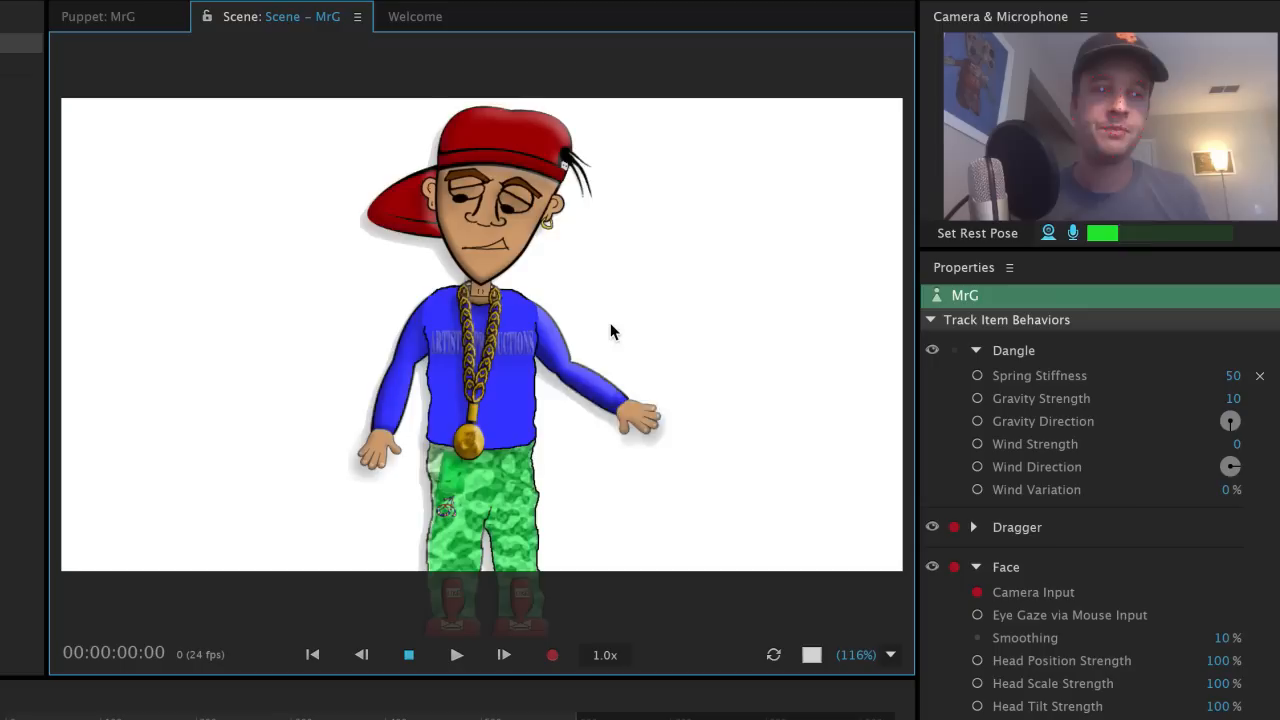
drag(384, 446, 349, 423)
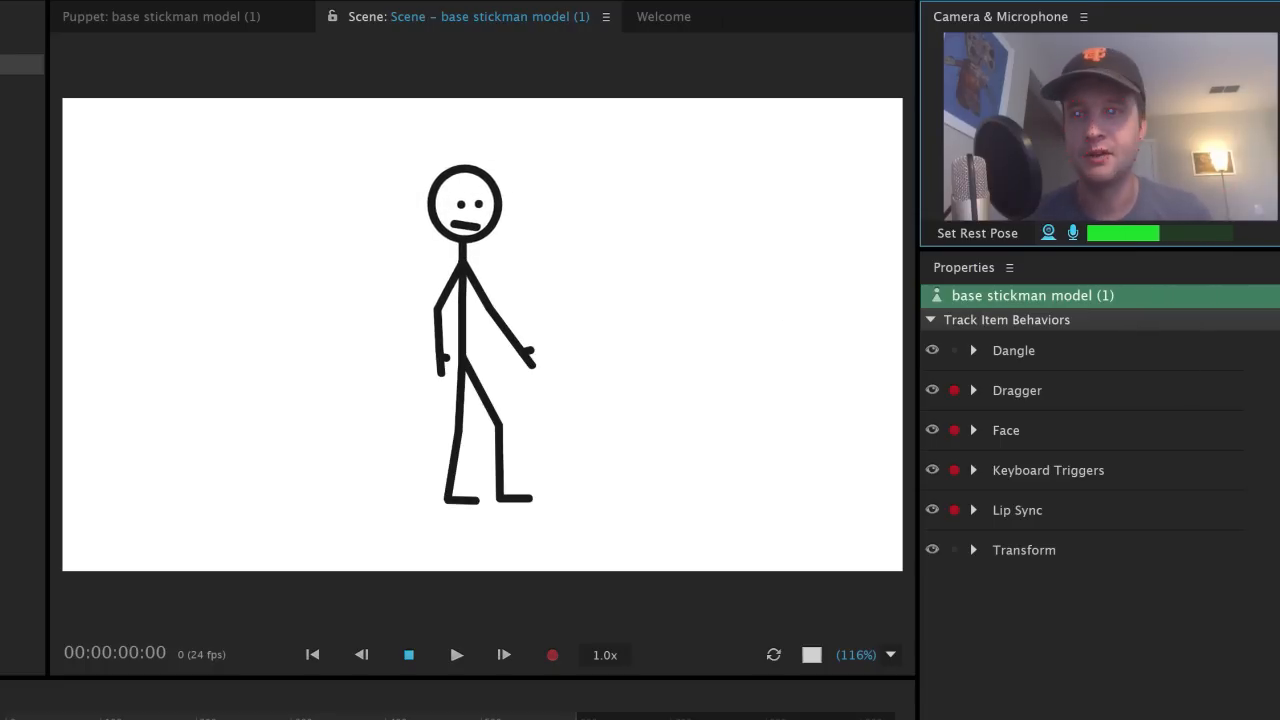
Step: Open the base stickman model puppet from the Project panel and turn on Show Mesh
double_click(20, 43)
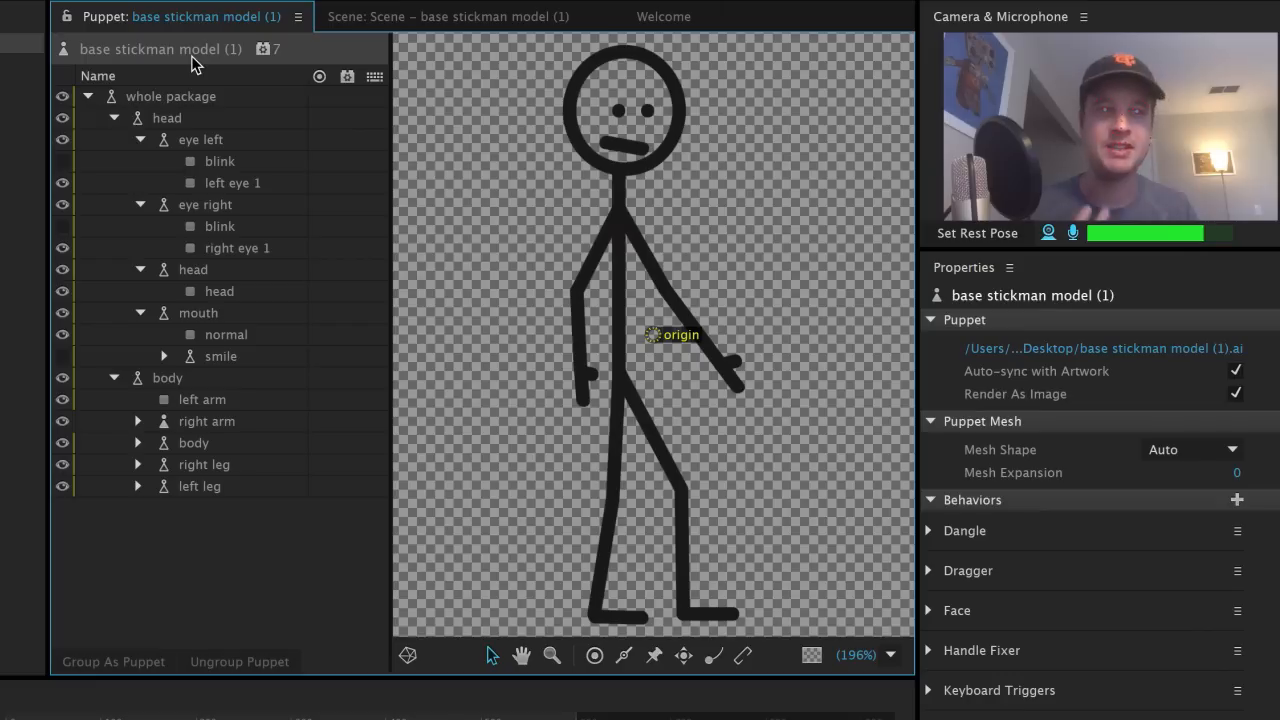
click(408, 656)
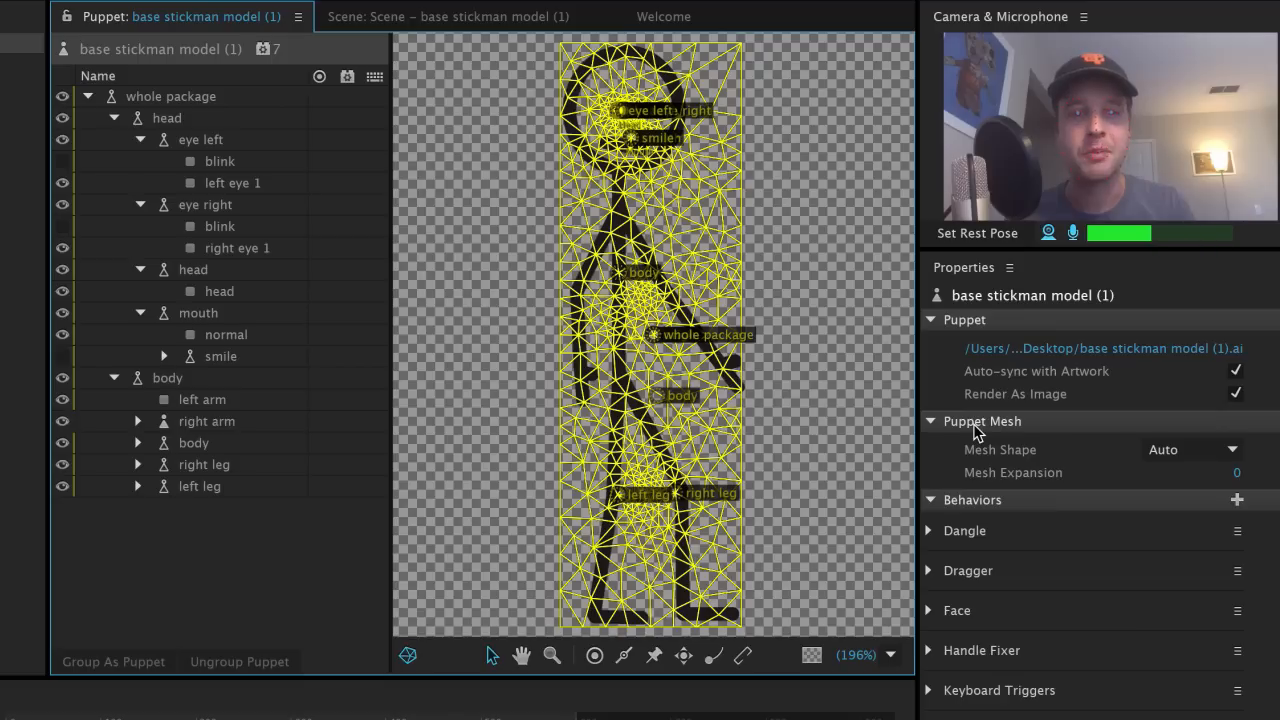
Step: Make the mesh follow the stickman's contour and inspect the head and both eye layers
click(1185, 450)
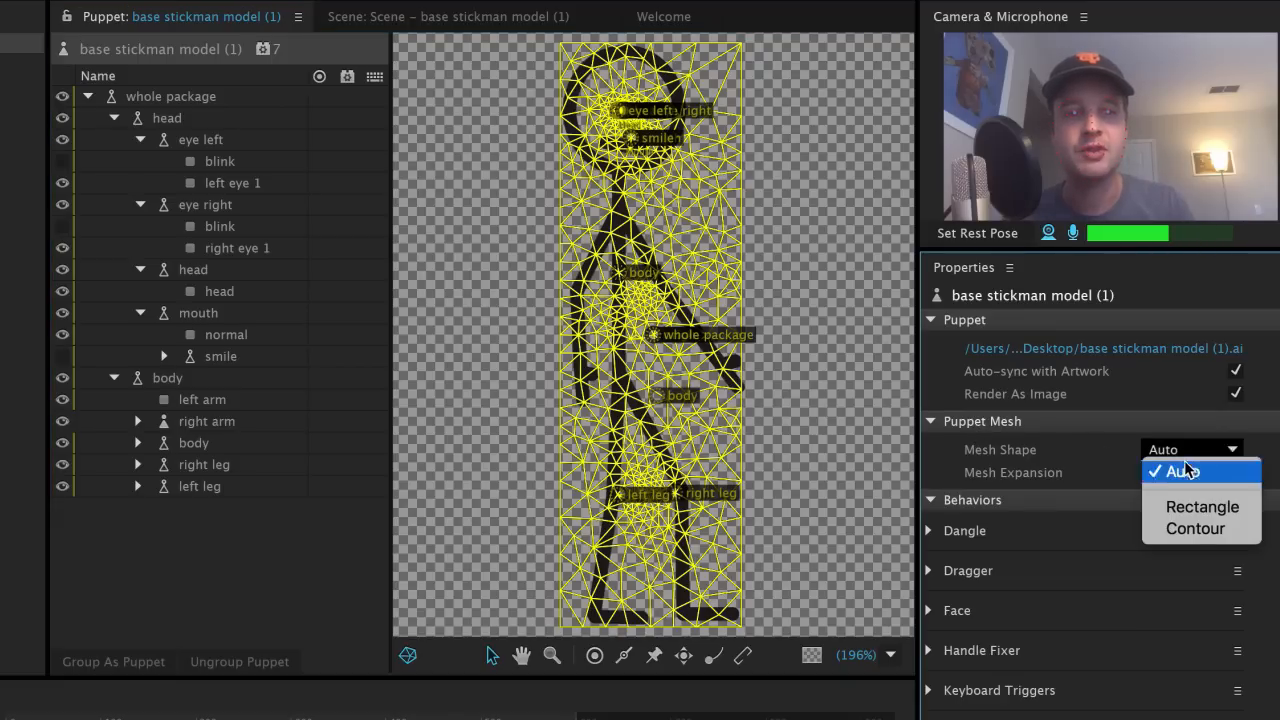
click(1200, 532)
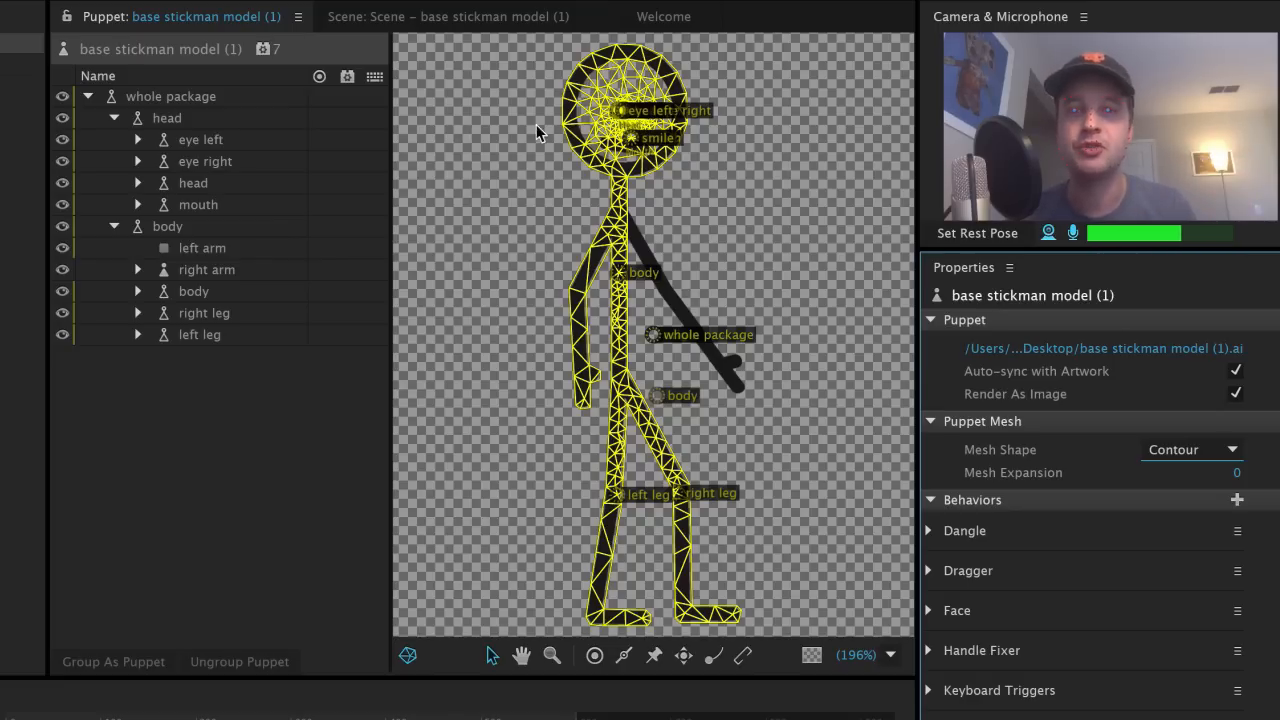
click(196, 123)
click(204, 141)
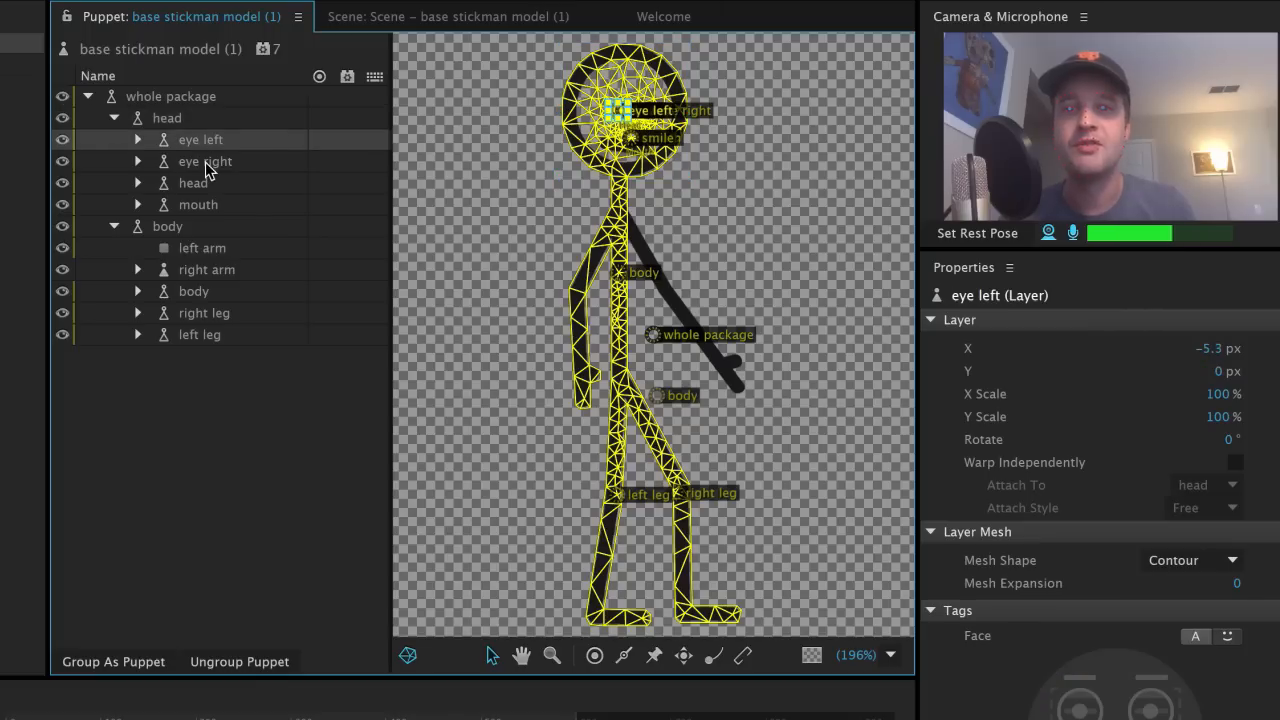
click(204, 162)
Step: Review the mouth, left arm, body and right arm layers' properties
click(195, 183)
click(199, 208)
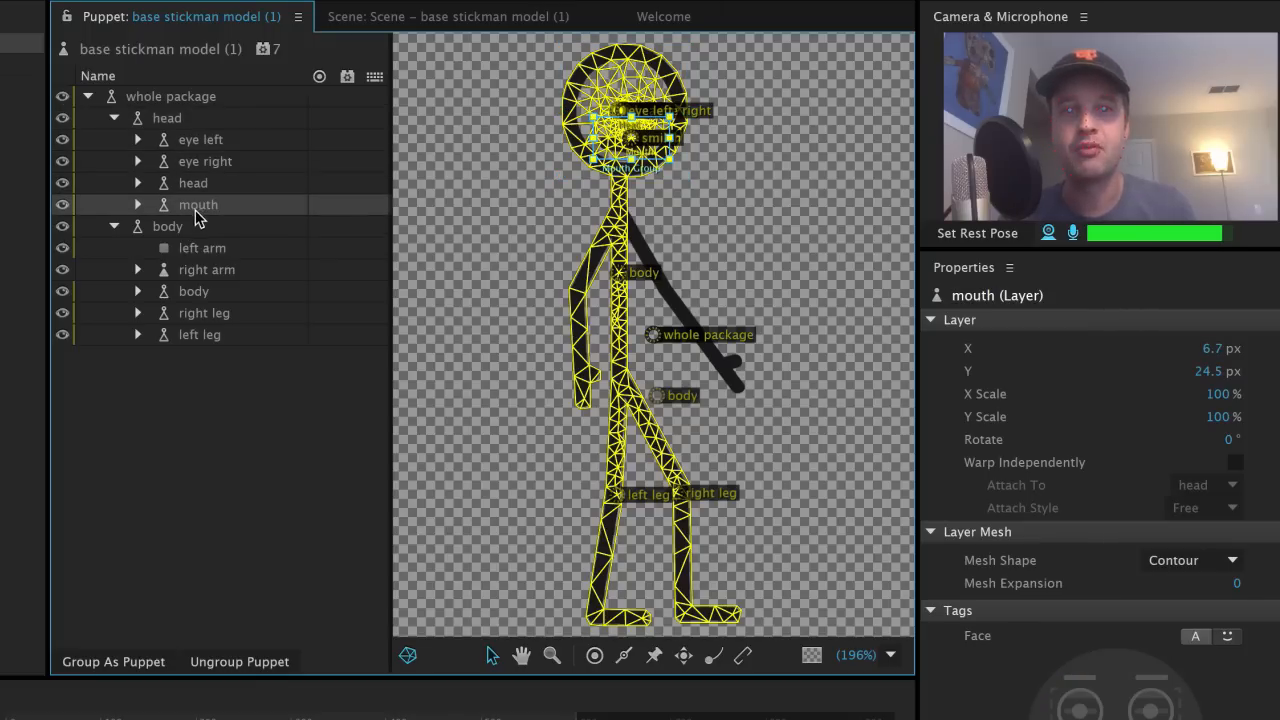
click(184, 246)
click(178, 228)
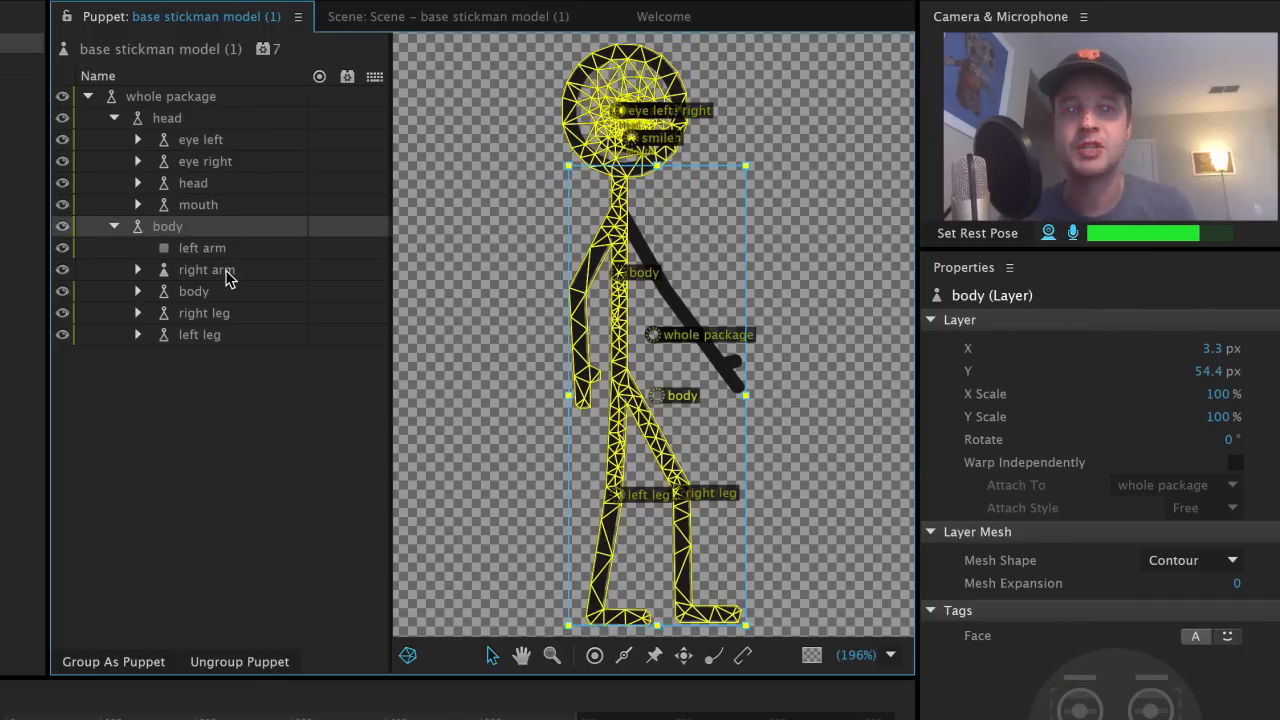
click(226, 280)
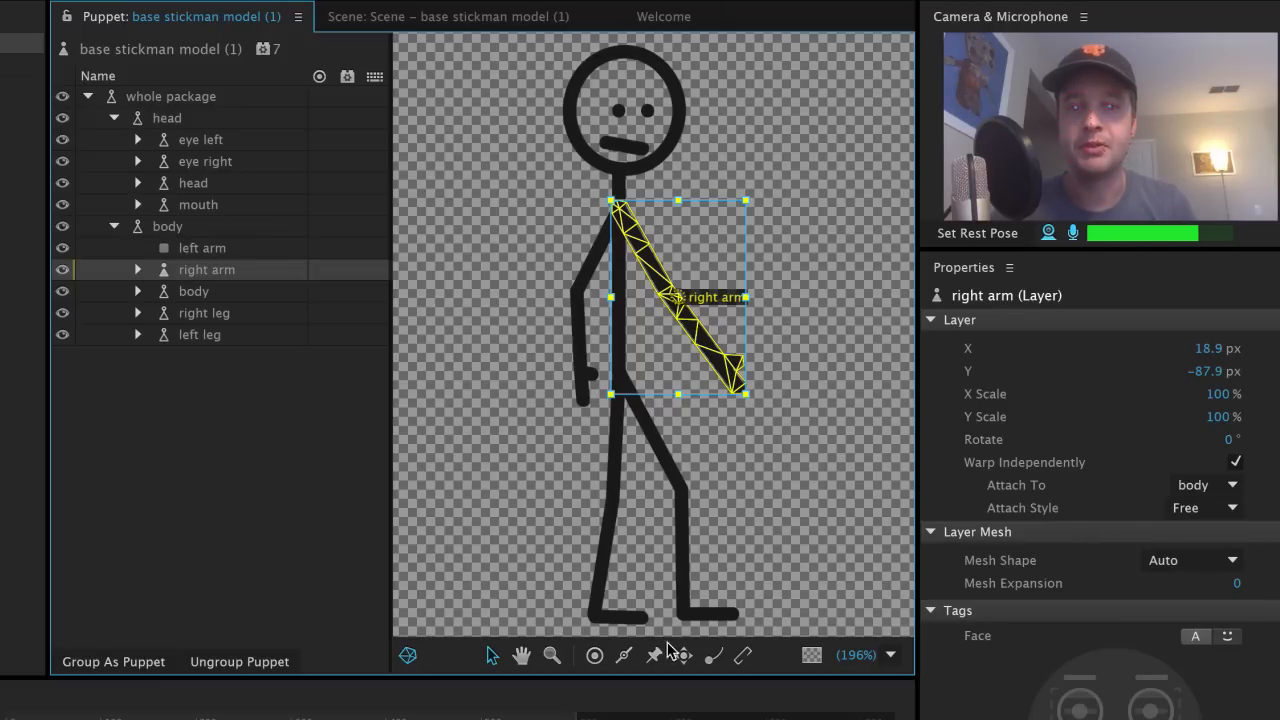
Step: Add a Draggable handle at the end of the right arm's hand
click(620, 213)
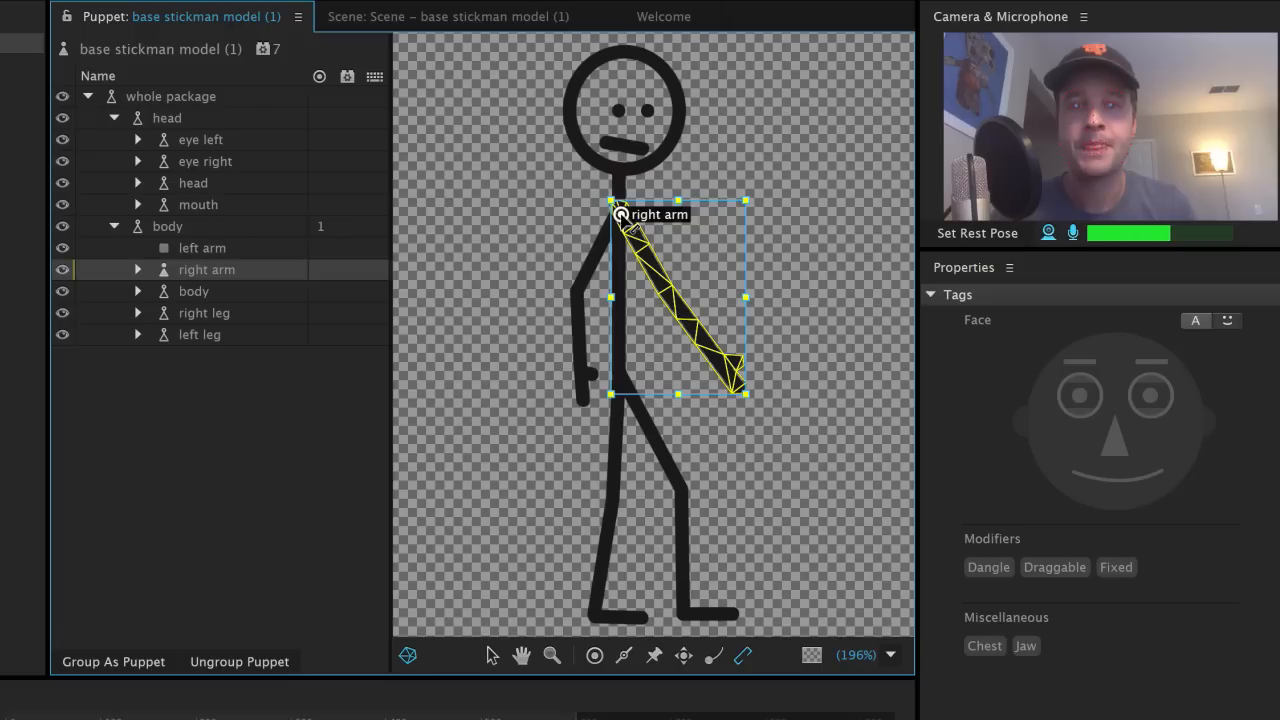
click(684, 656)
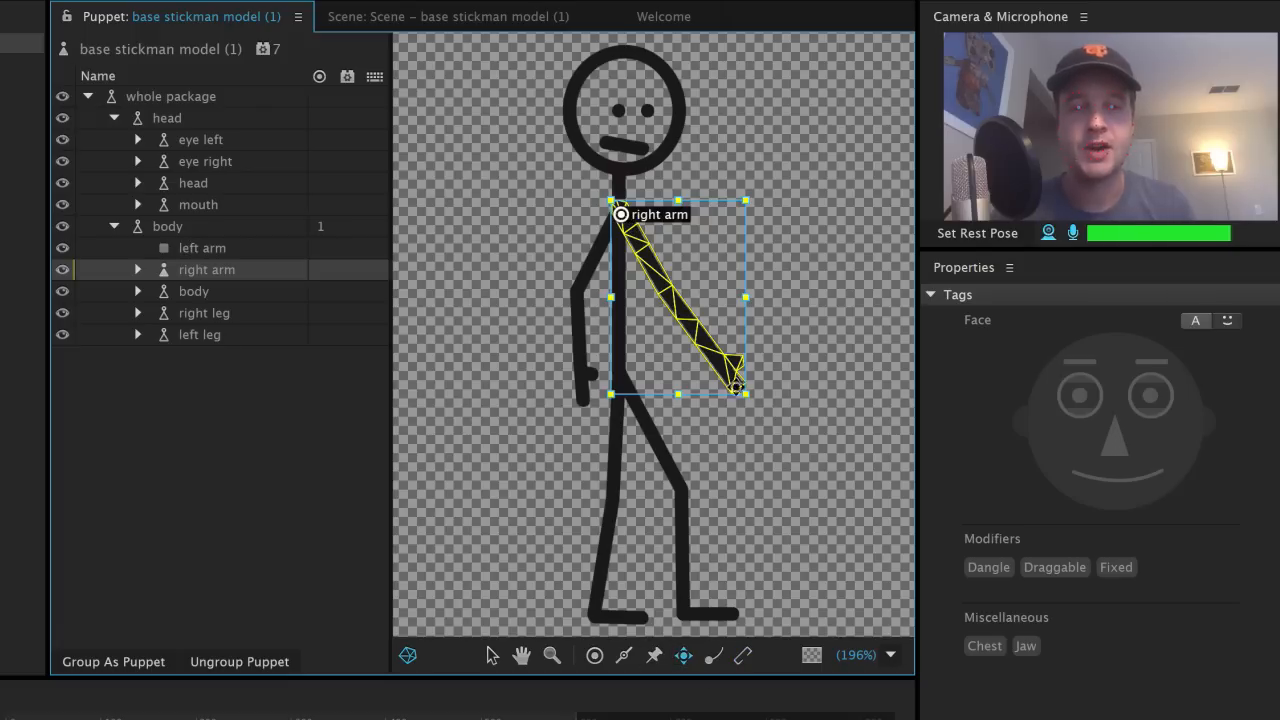
click(731, 378)
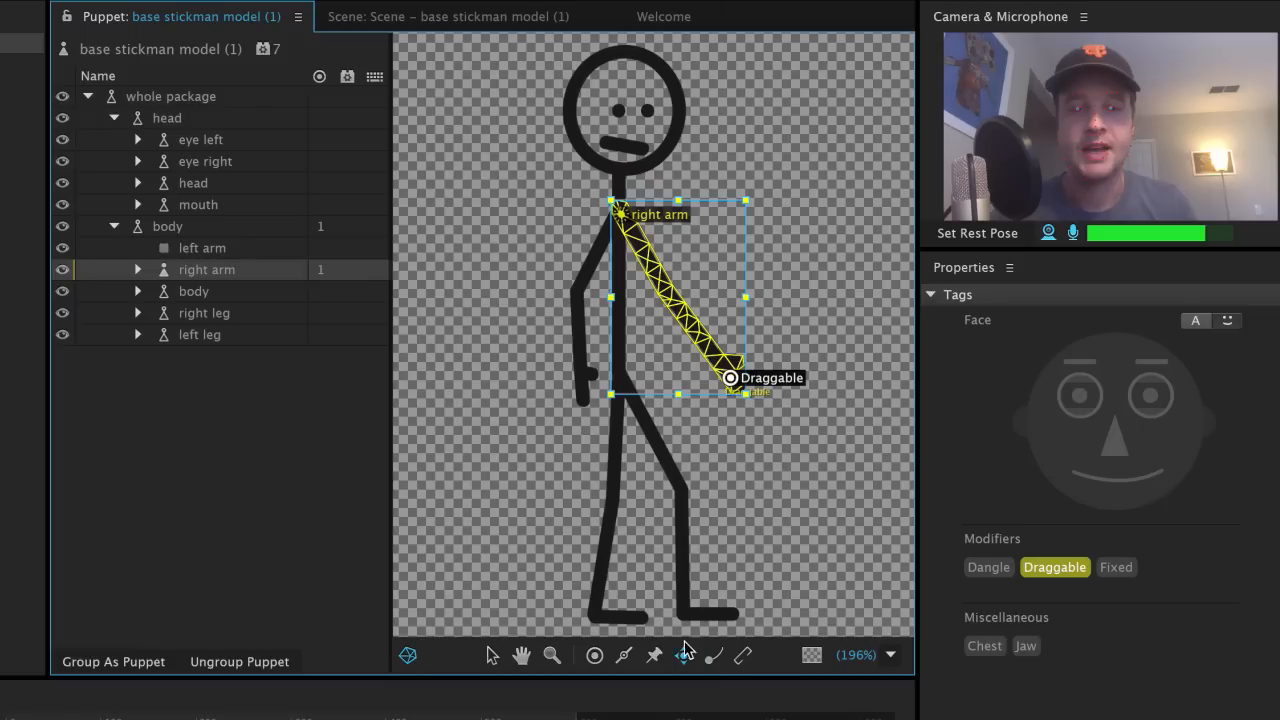
Step: Draw sticks down the right arm from the shoulder toward the hand
click(624, 655)
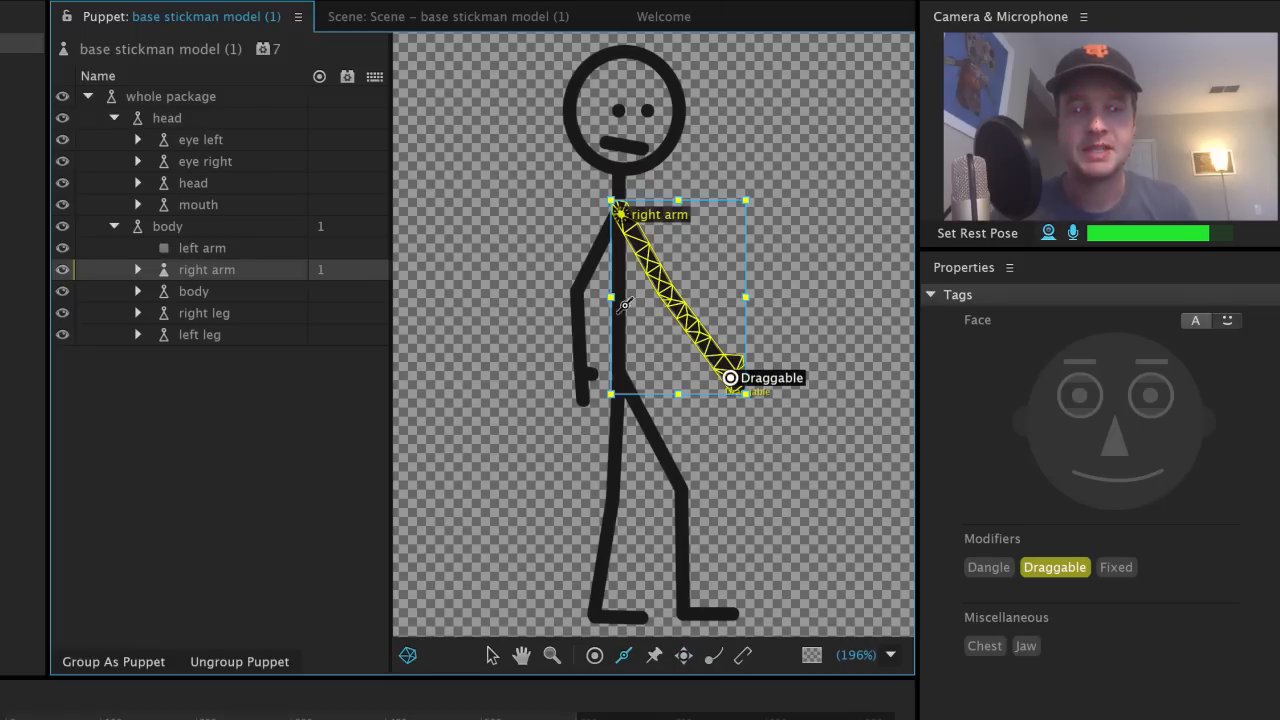
click(637, 237)
drag(674, 300, 718, 360)
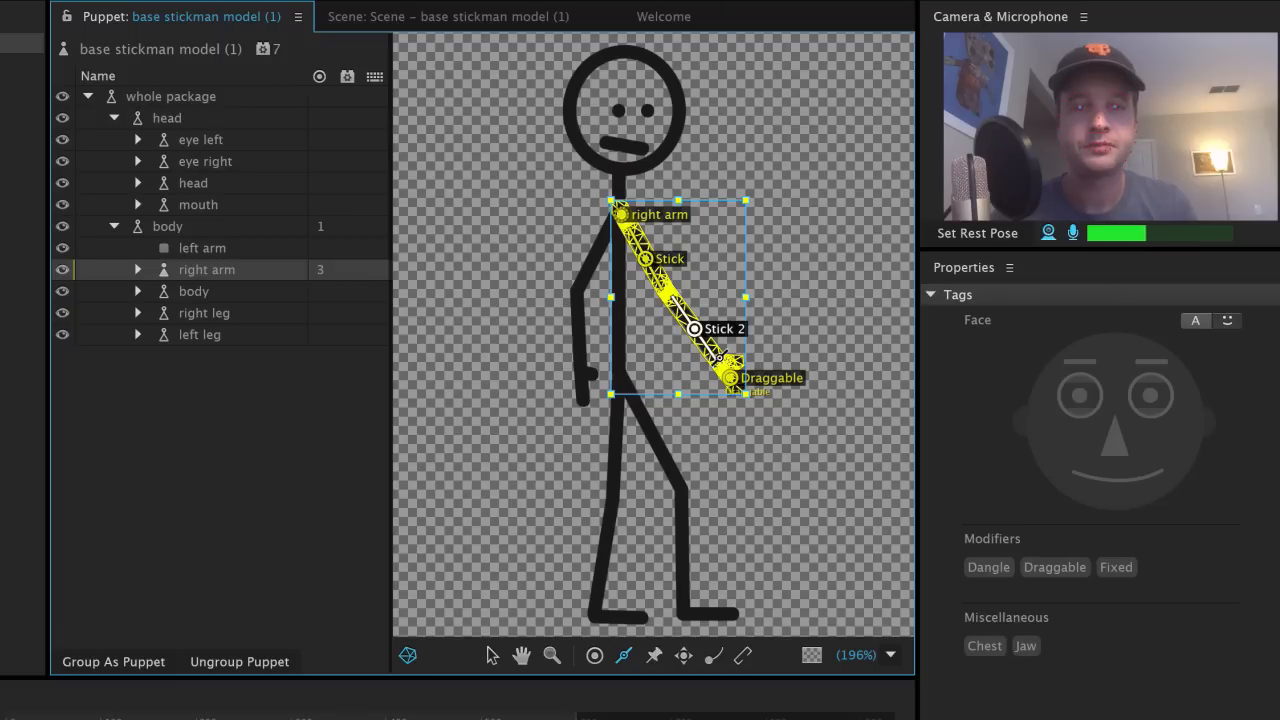
click(170, 96)
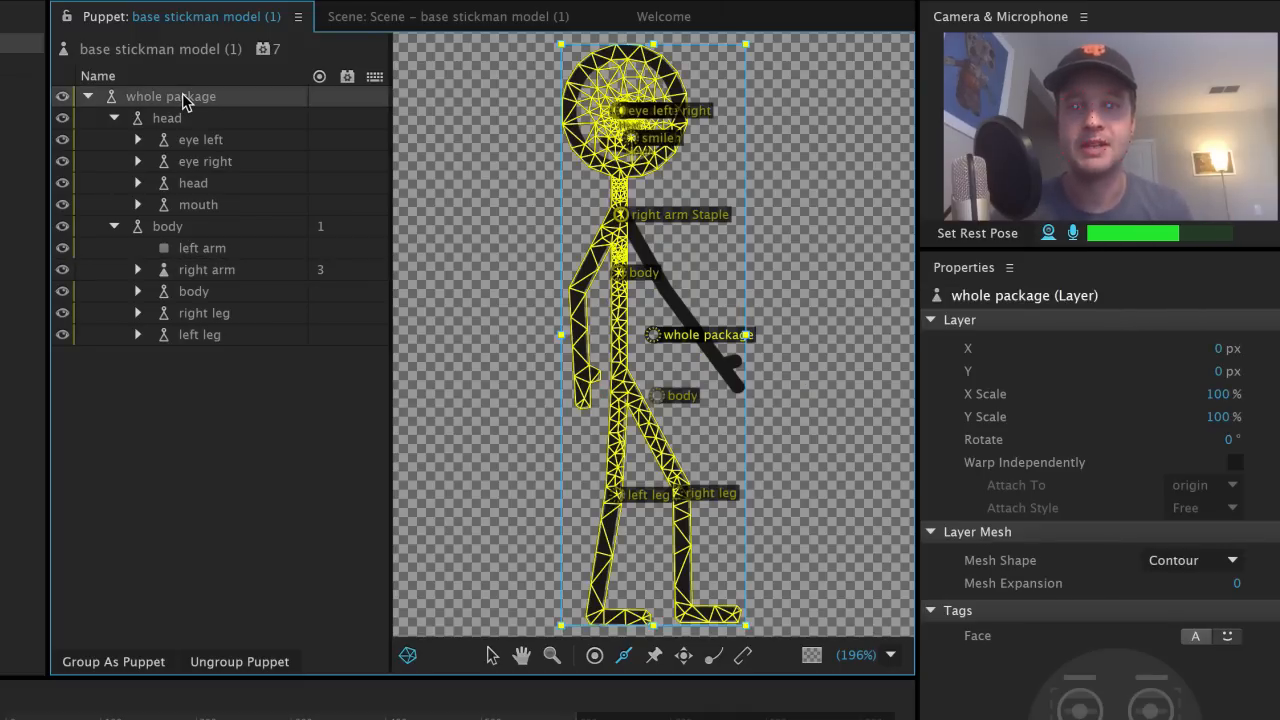
Step: Make the whole package warp independently with a Contour mesh shape
click(1235, 463)
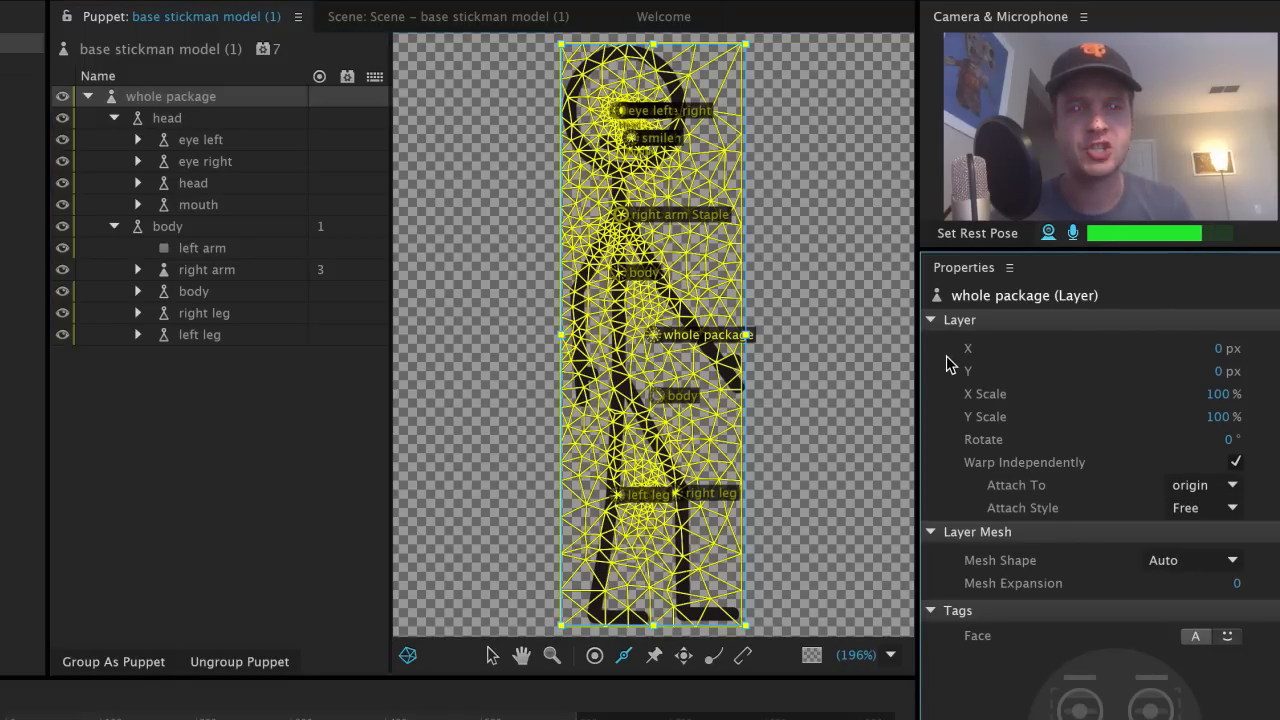
click(1156, 566)
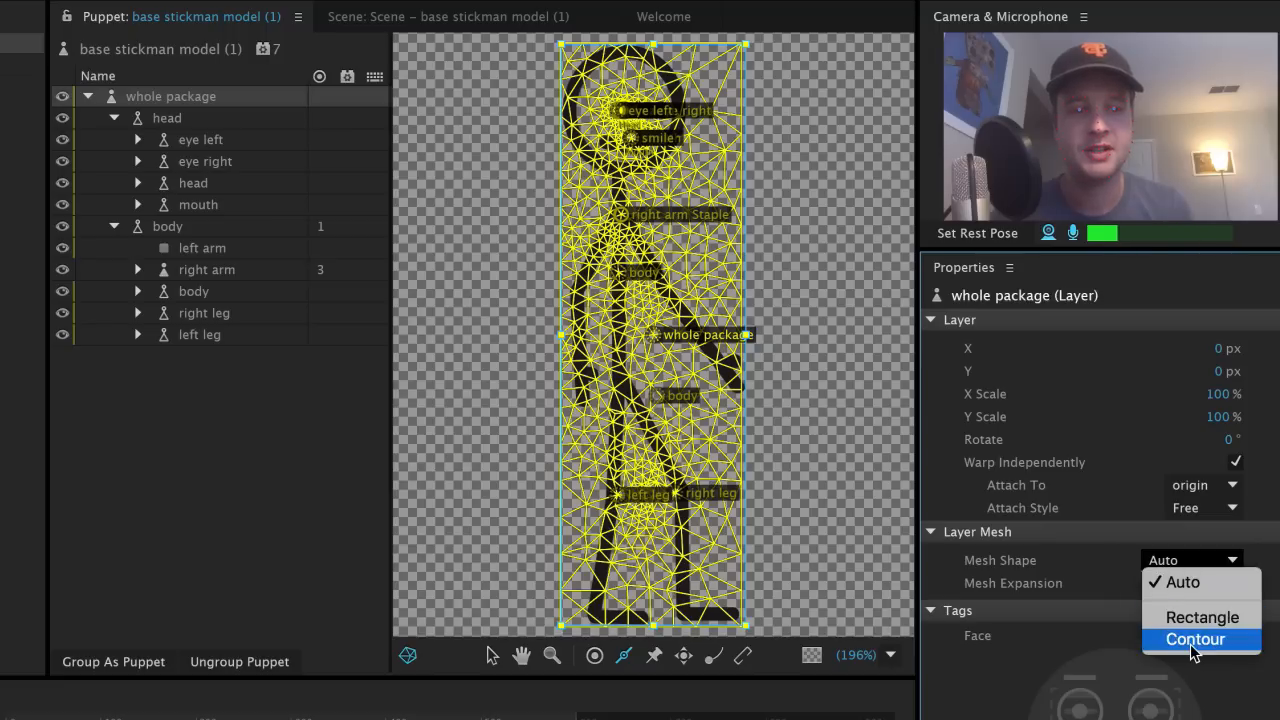
click(1190, 644)
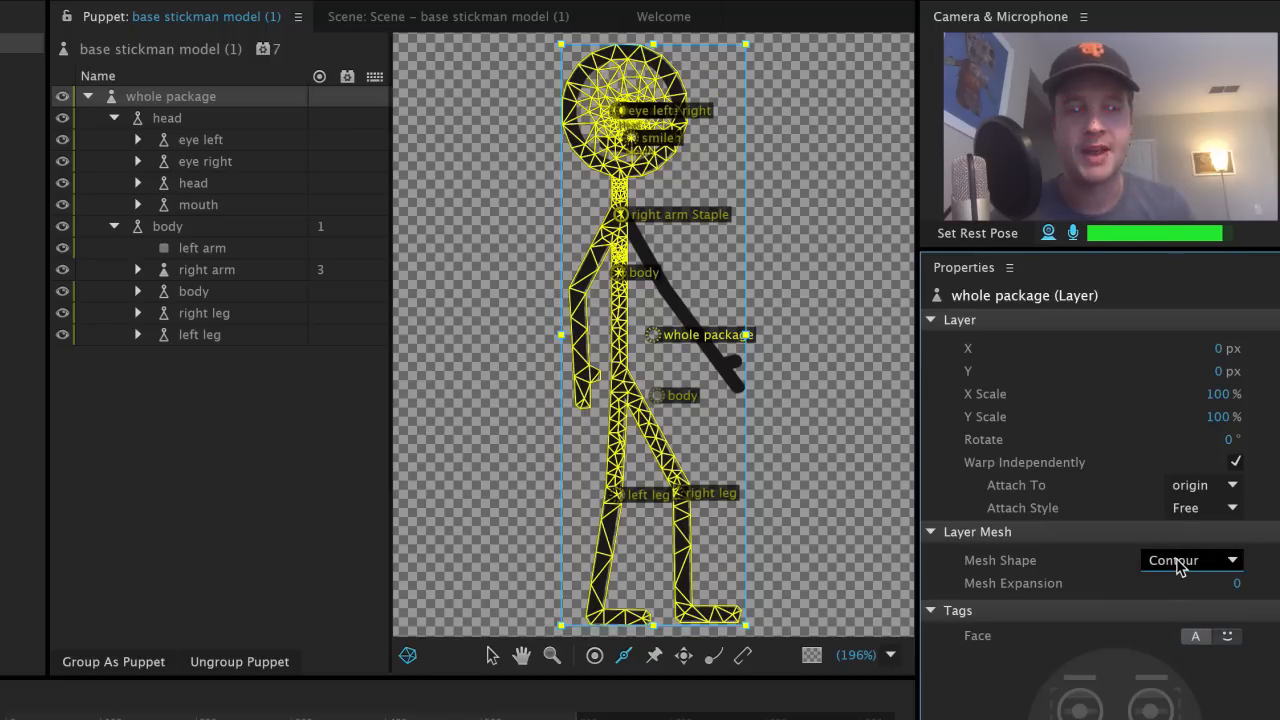
Step: Inspect the eye left and eye right layers, then switch to the Scene to test the puppet
click(252, 145)
click(229, 168)
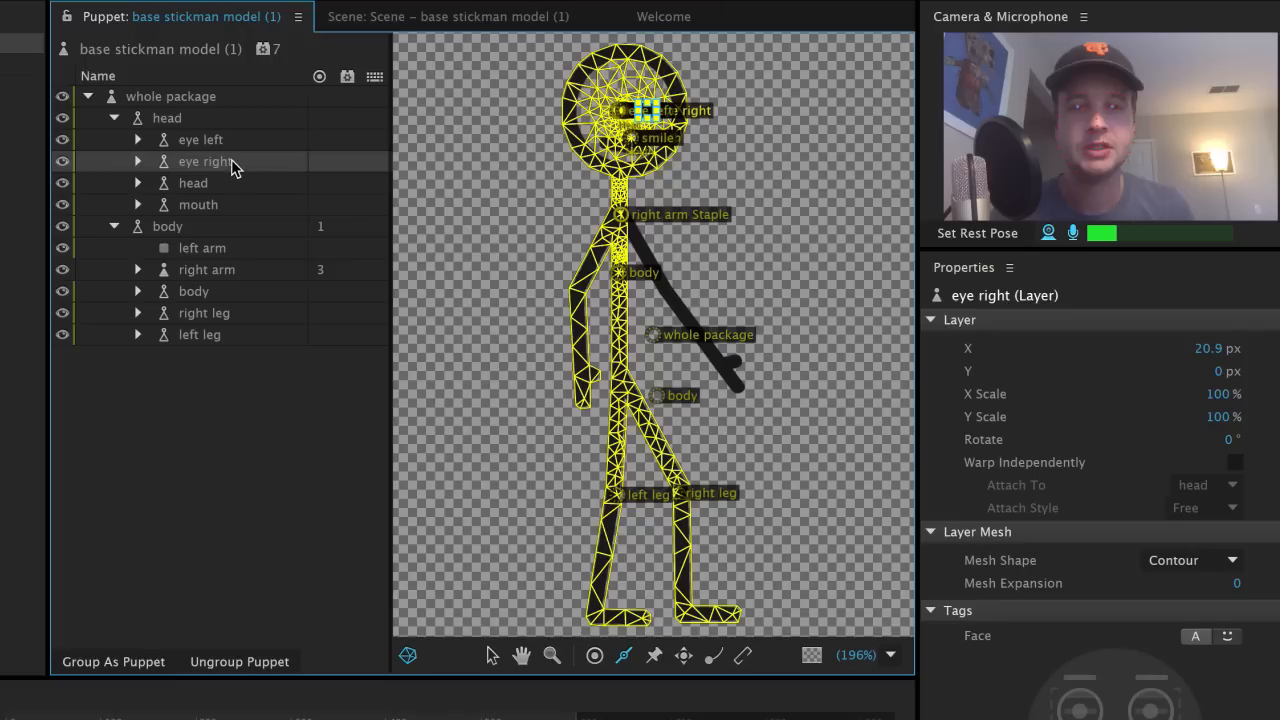
click(416, 27)
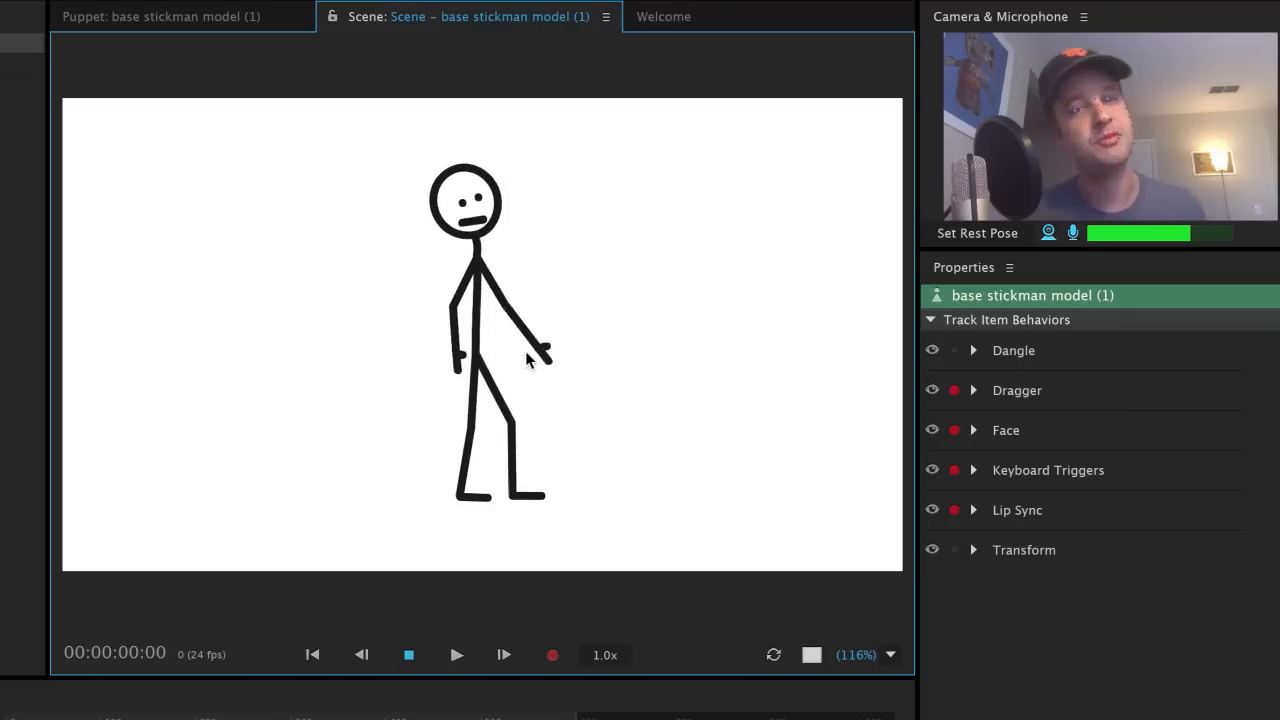
Step: Drag the stickman's hand up beside its head, then ready fixed pins on the body group
mouse_move(567, 363)
mouse_down()
mouse_move(525, 348)
mouse_move(545, 325)
mouse_move(540, 273)
mouse_move(509, 254)
mouse_move(548, 278)
mouse_move(519, 235)
mouse_move(538, 266)
mouse_move(523, 238)
mouse_move(538, 287)
mouse_up()
click(232, 16)
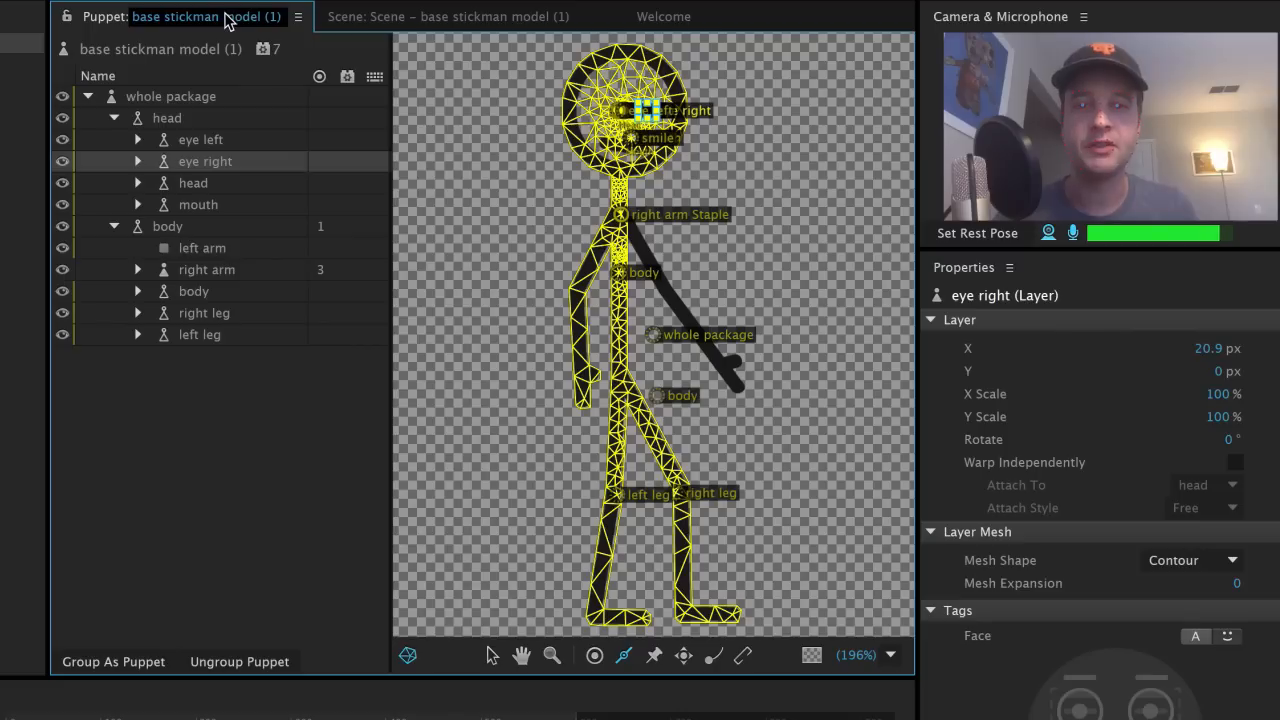
click(654, 655)
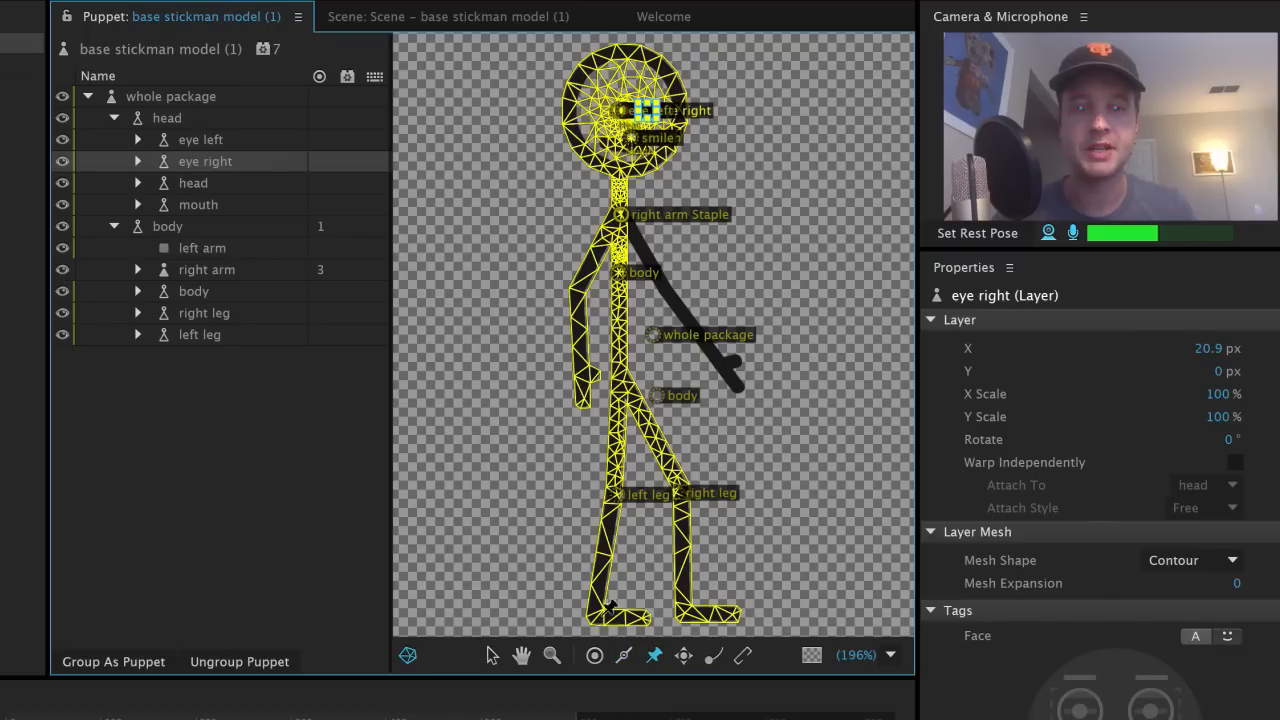
click(225, 228)
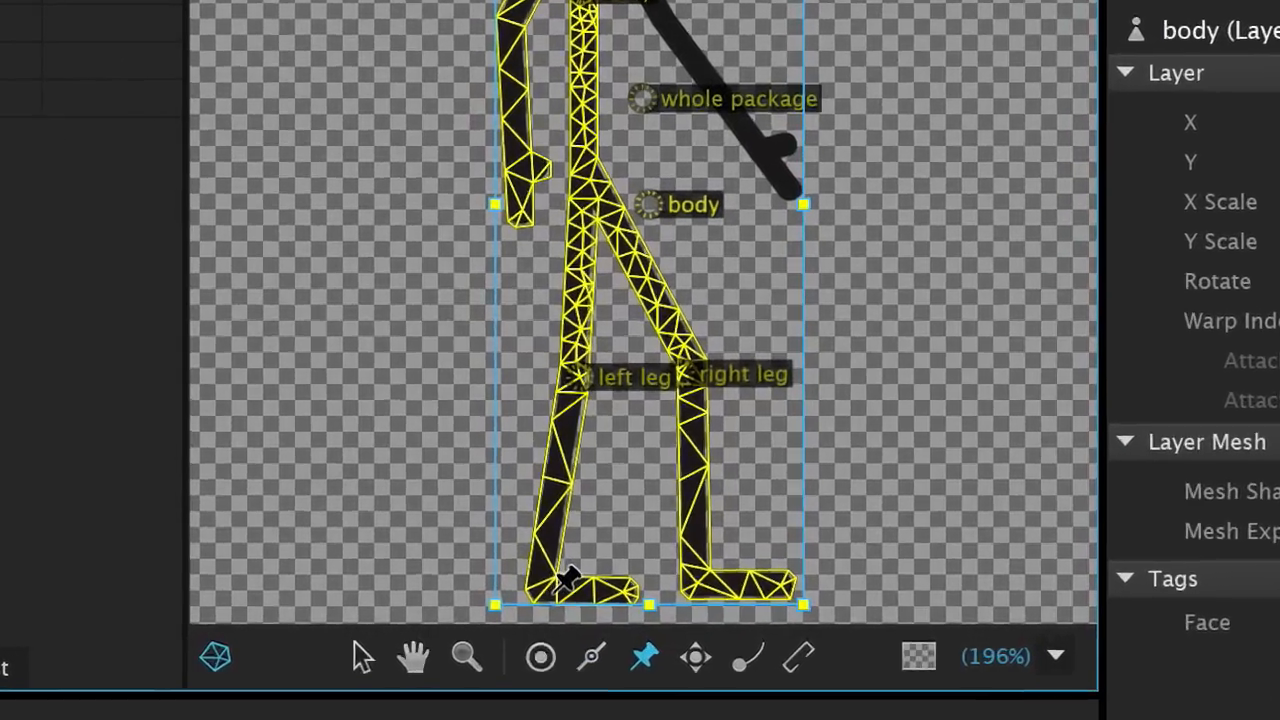
Step: Place four fixed pins on both feet and their toes, then return to the Scene
click(574, 604)
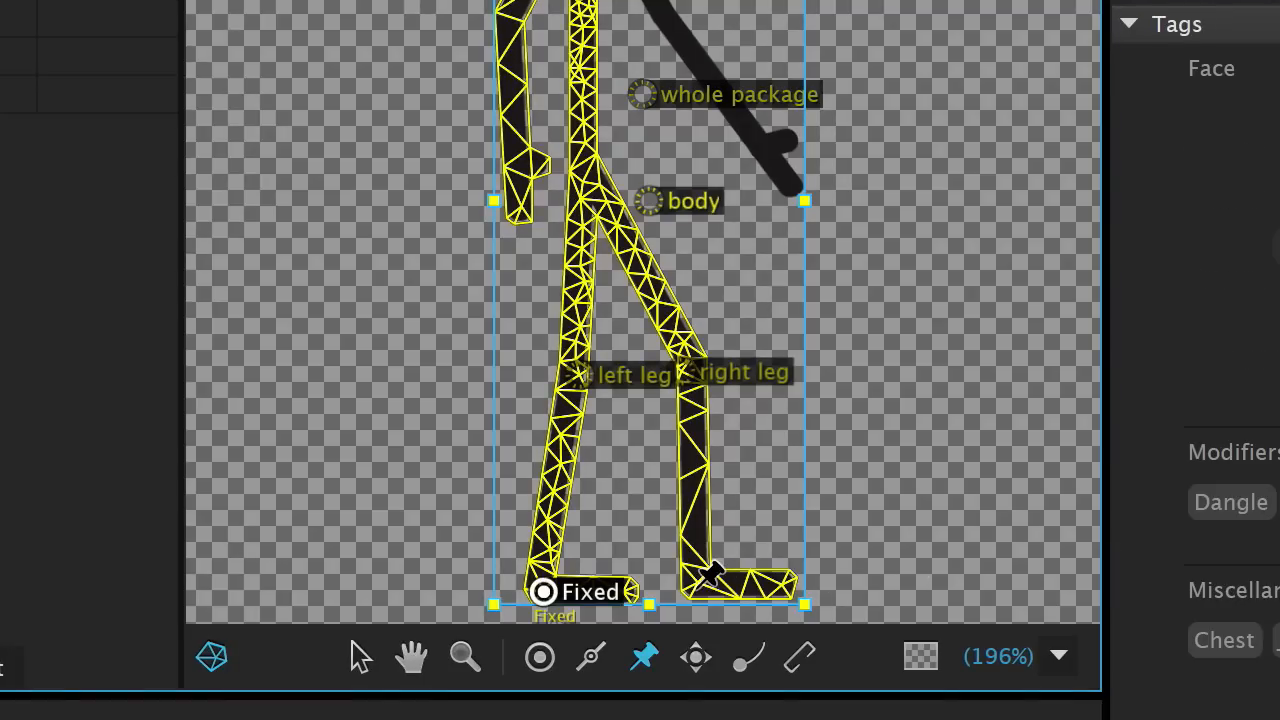
click(698, 587)
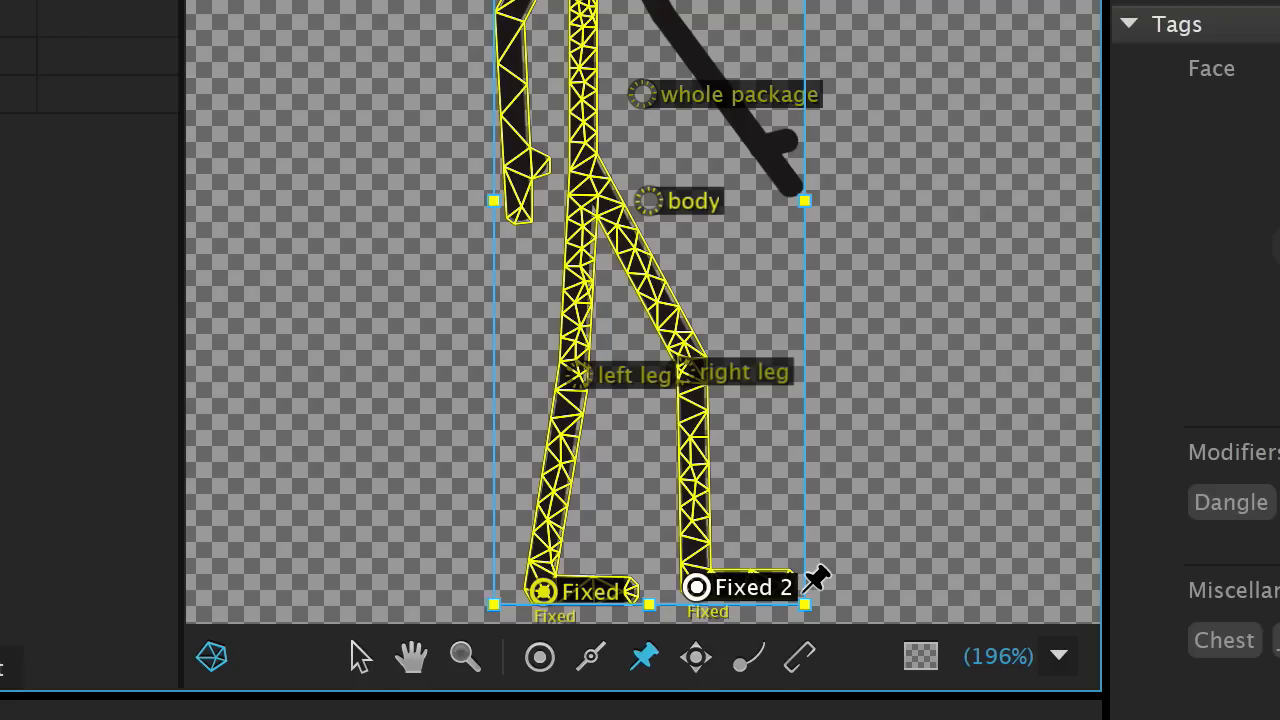
click(617, 596)
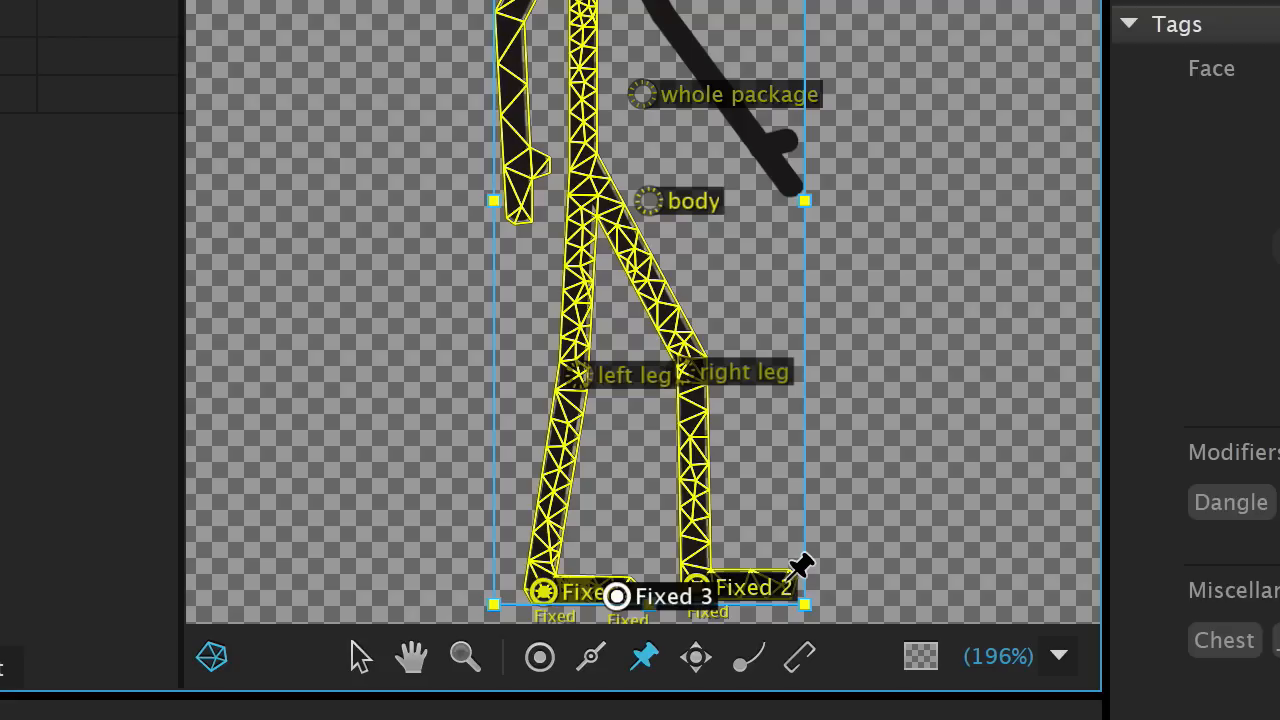
click(785, 581)
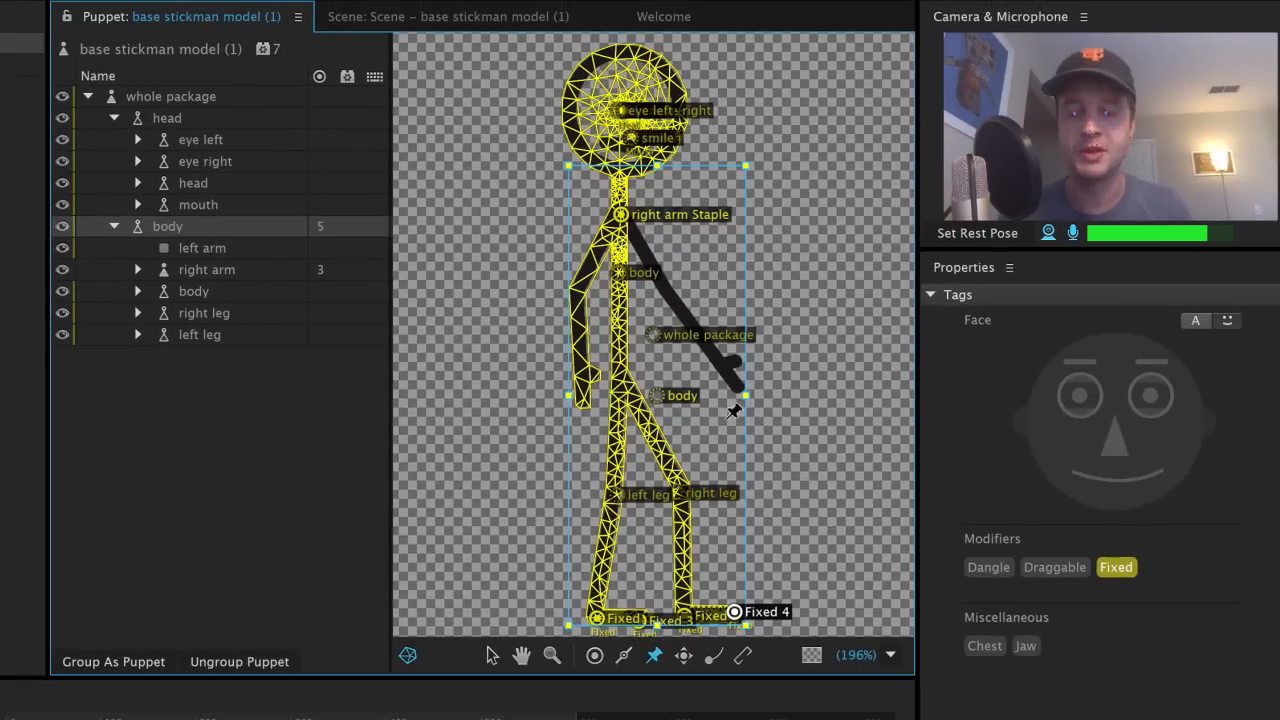
scroll(797, 449, up, 4)
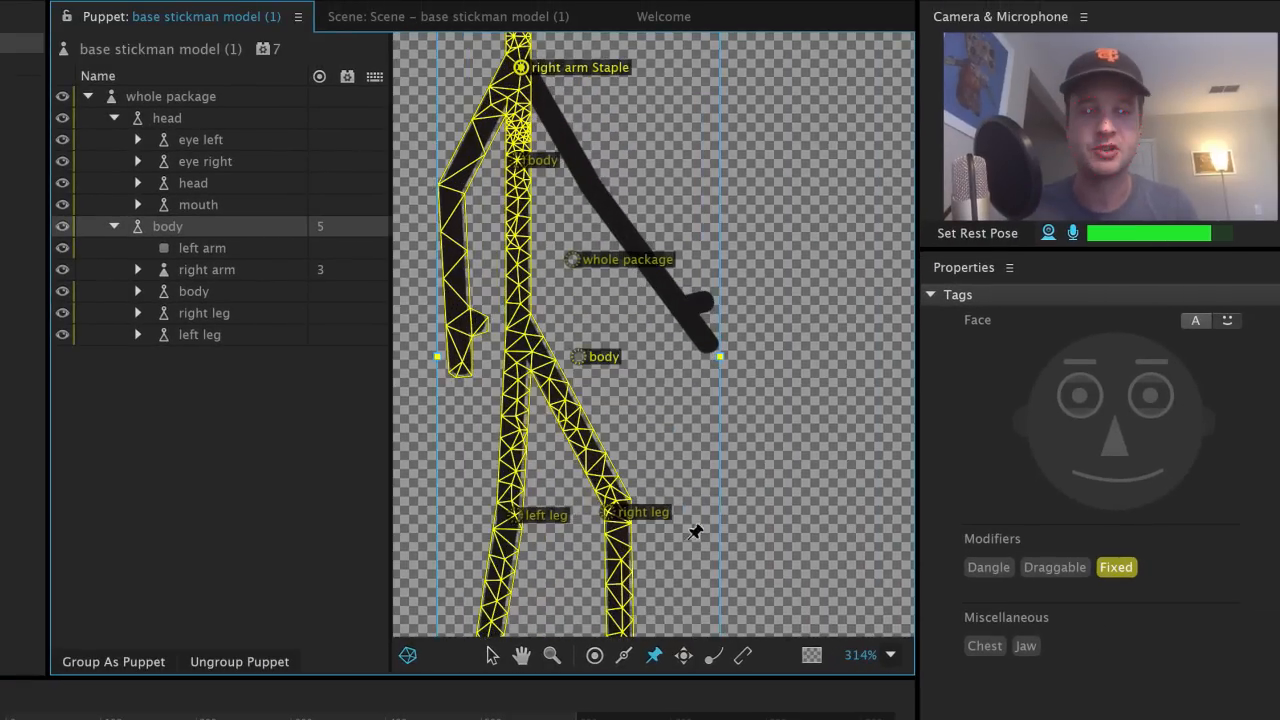
drag(650, 560, 736, 248)
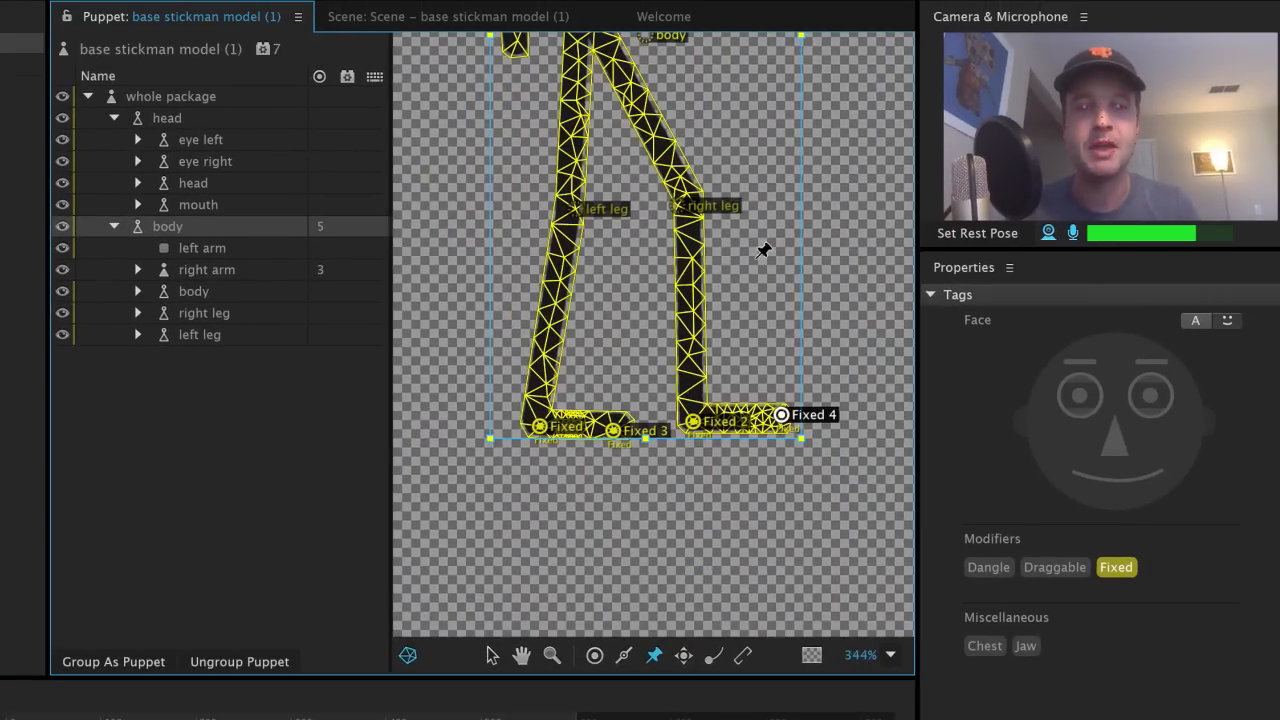
click(468, 15)
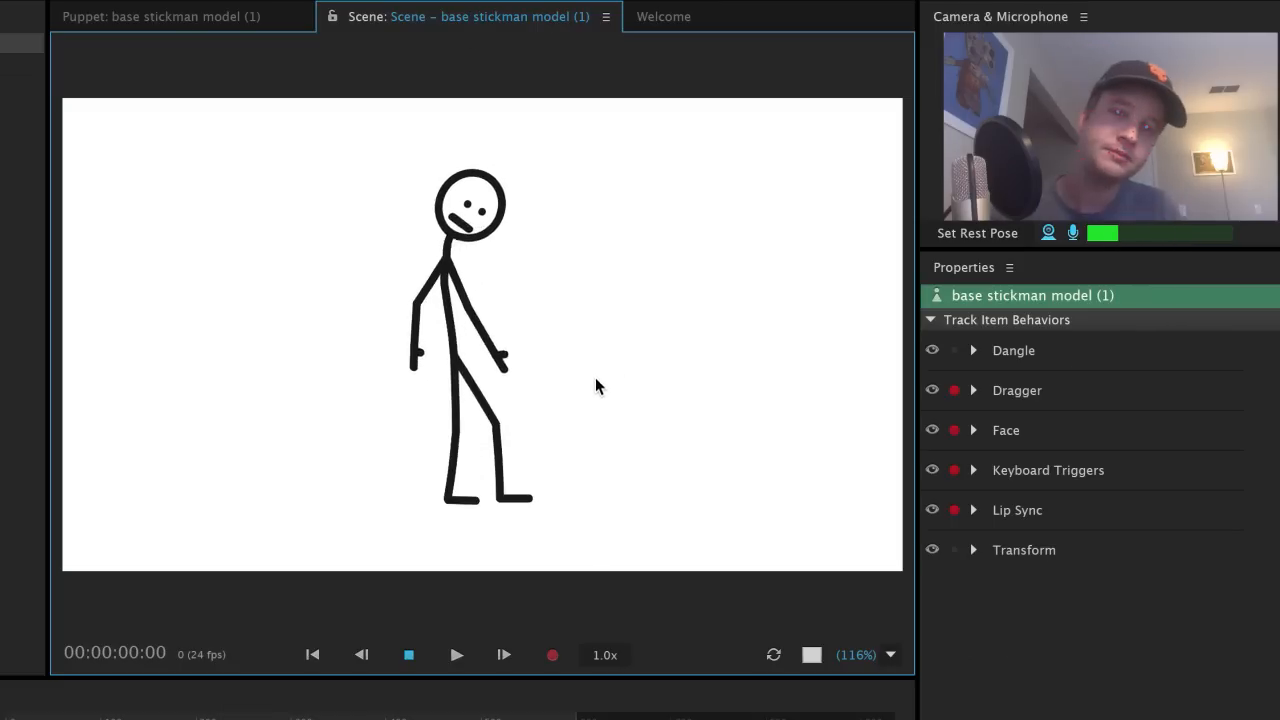
Step: Swing the stickman's arm on stage, then set Face Head Position Strength to 400%
mouse_move(596, 386)
mouse_down()
mouse_move(546, 351)
mouse_move(572, 366)
mouse_move(506, 357)
mouse_move(544, 322)
mouse_move(533, 279)
mouse_move(551, 302)
mouse_move(512, 246)
mouse_move(531, 303)
mouse_move(596, 340)
mouse_move(581, 306)
mouse_move(525, 290)
mouse_move(483, 329)
mouse_move(478, 308)
mouse_move(539, 309)
mouse_move(527, 252)
mouse_move(534, 283)
mouse_move(565, 309)
mouse_move(562, 288)
mouse_move(511, 277)
mouse_up()
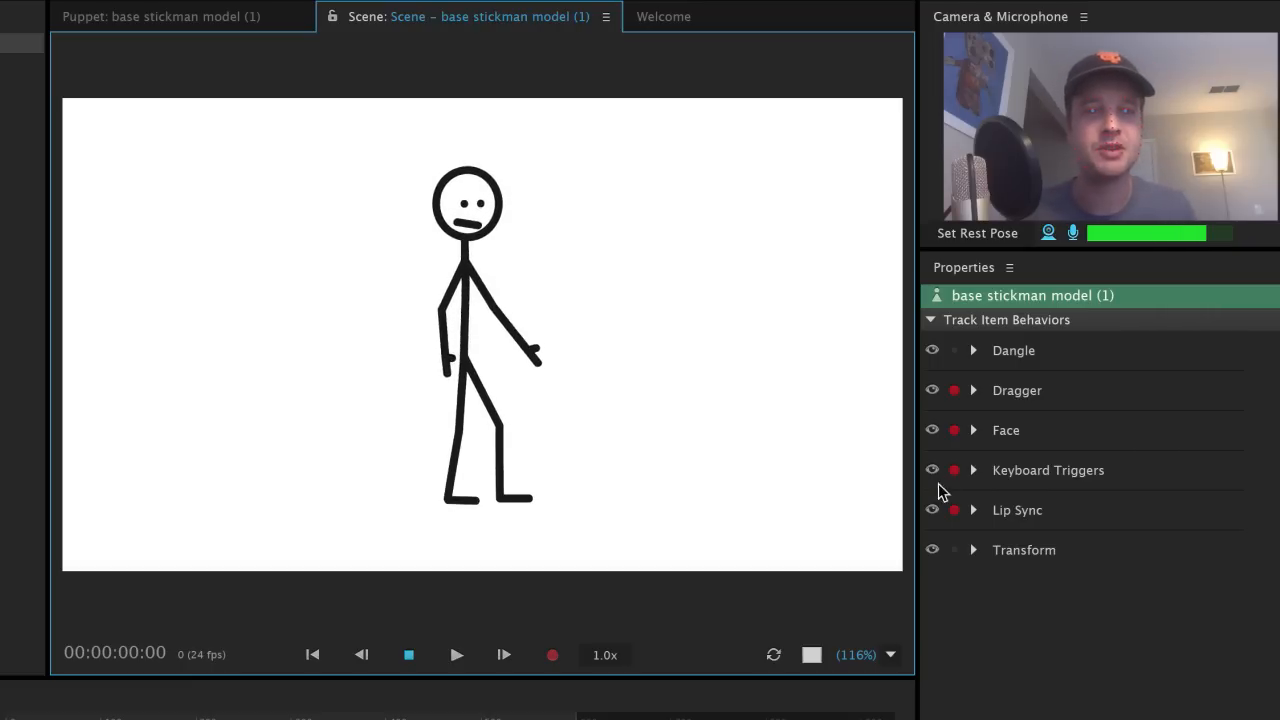
click(971, 431)
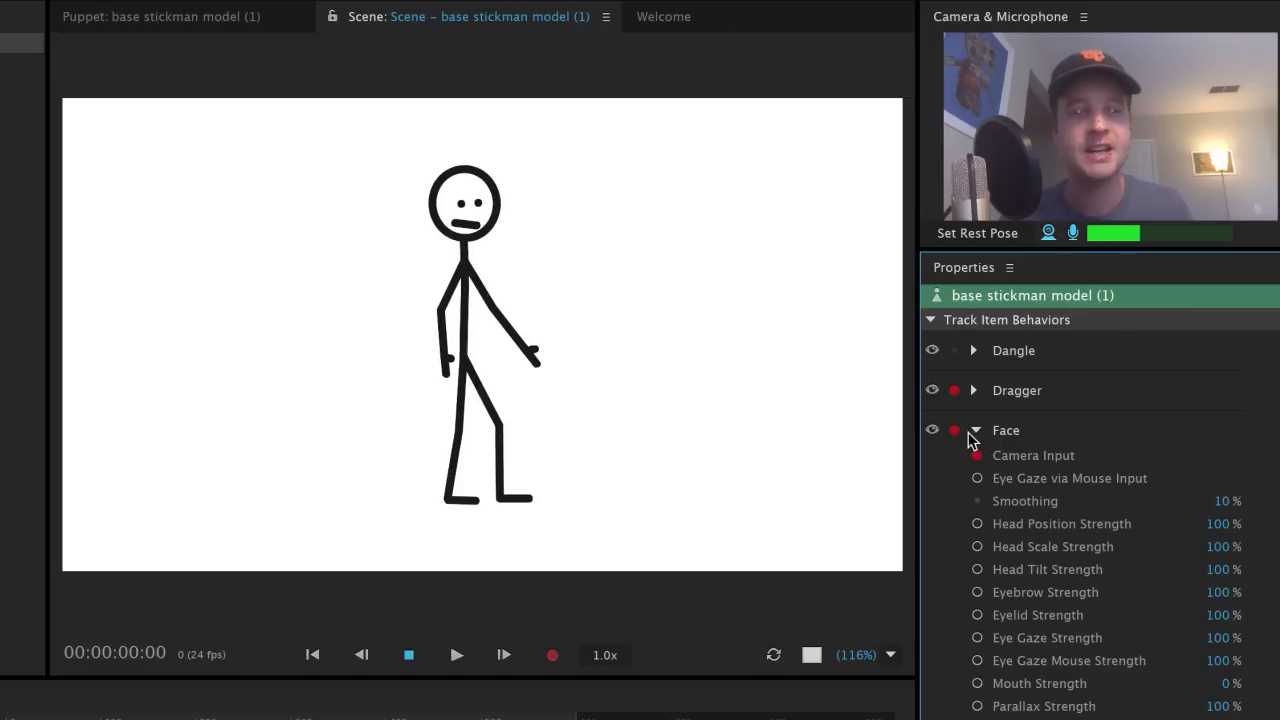
click(1213, 524)
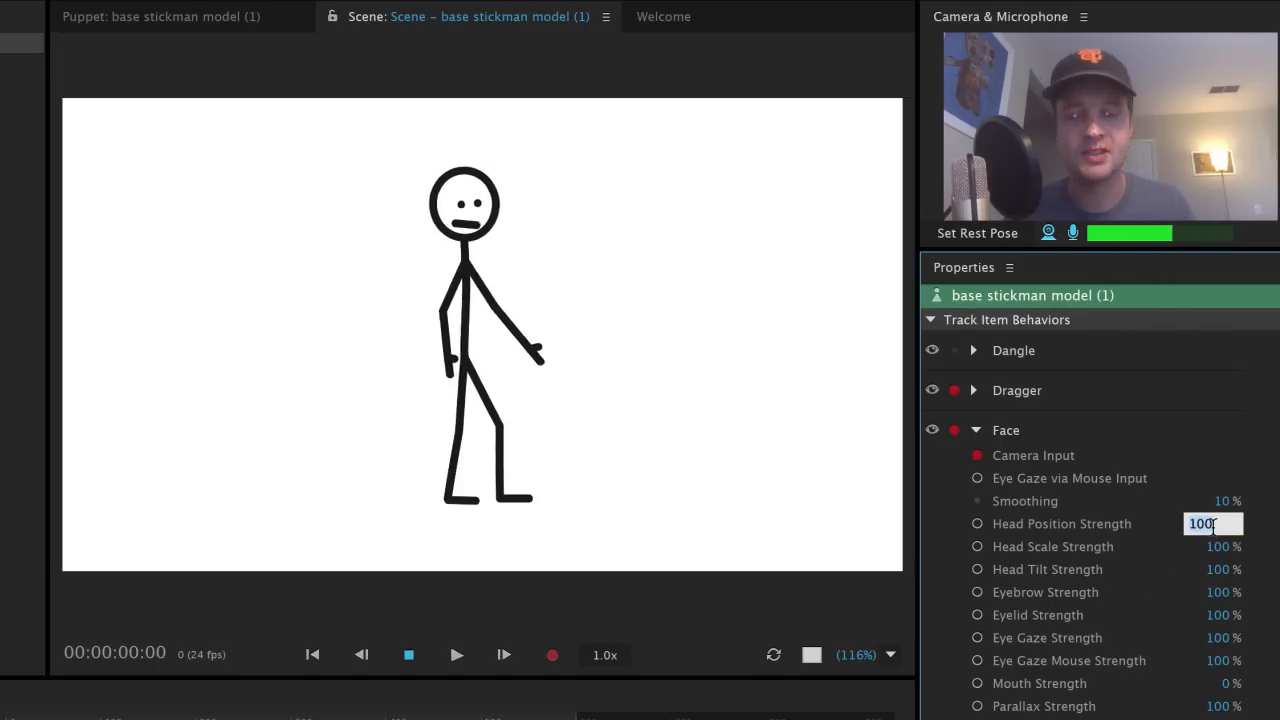
text(400)
key(Return)
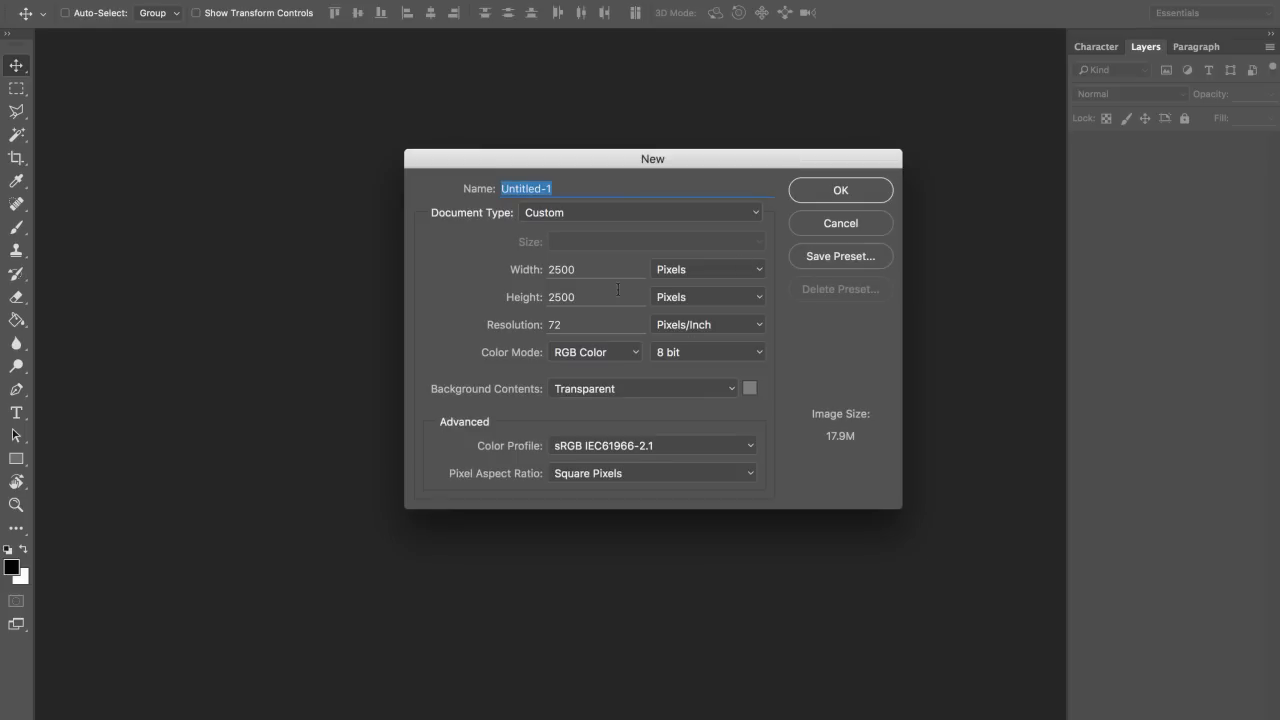
Step: Create the new transparent document with a width of 1500 pixels
key(Tab)
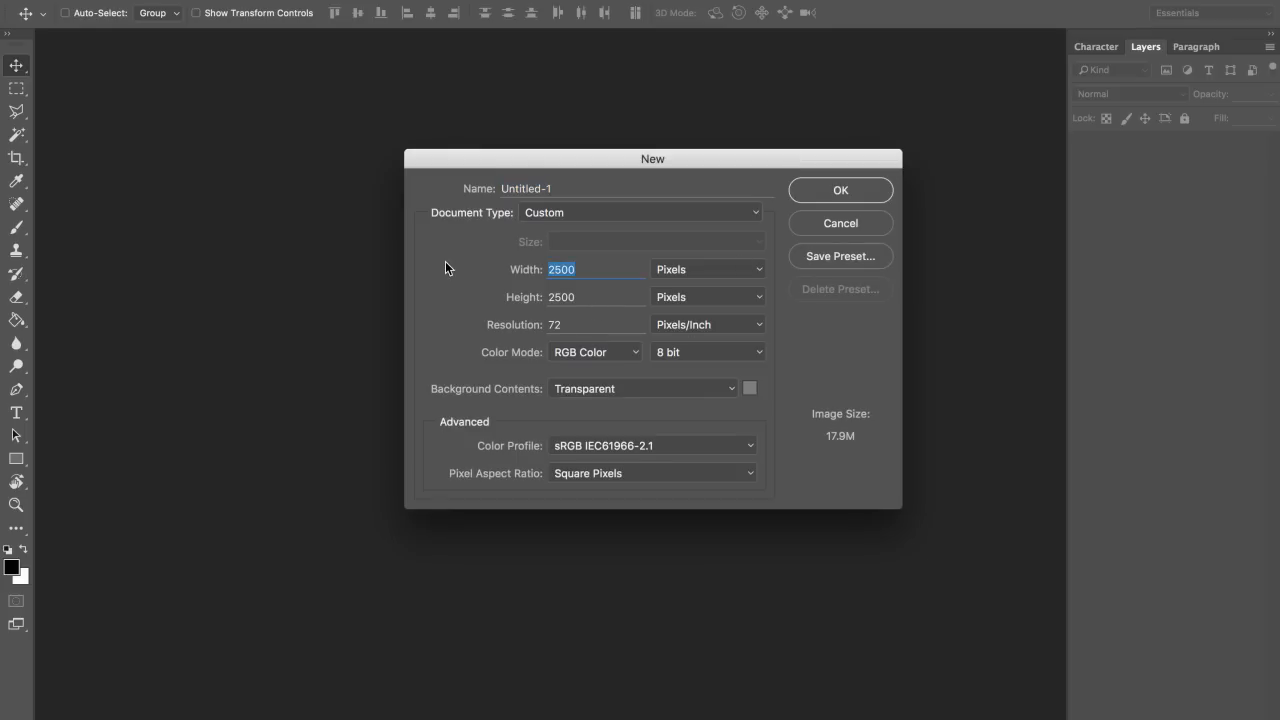
text(1500)
key(Tab)
key(Return)
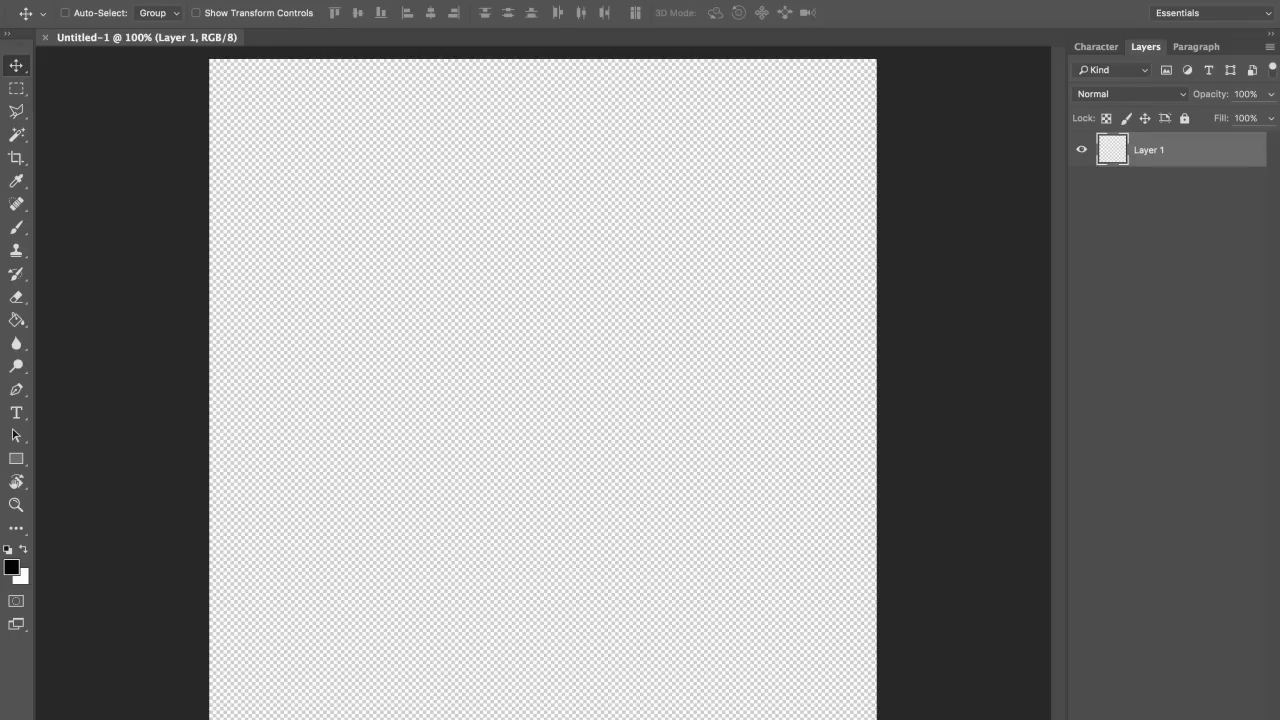
Step: Add new layer groups and rename Group 3 to +Example
click(1191, 719)
click(1191, 719)
click(1191, 719)
double_click(1150, 143)
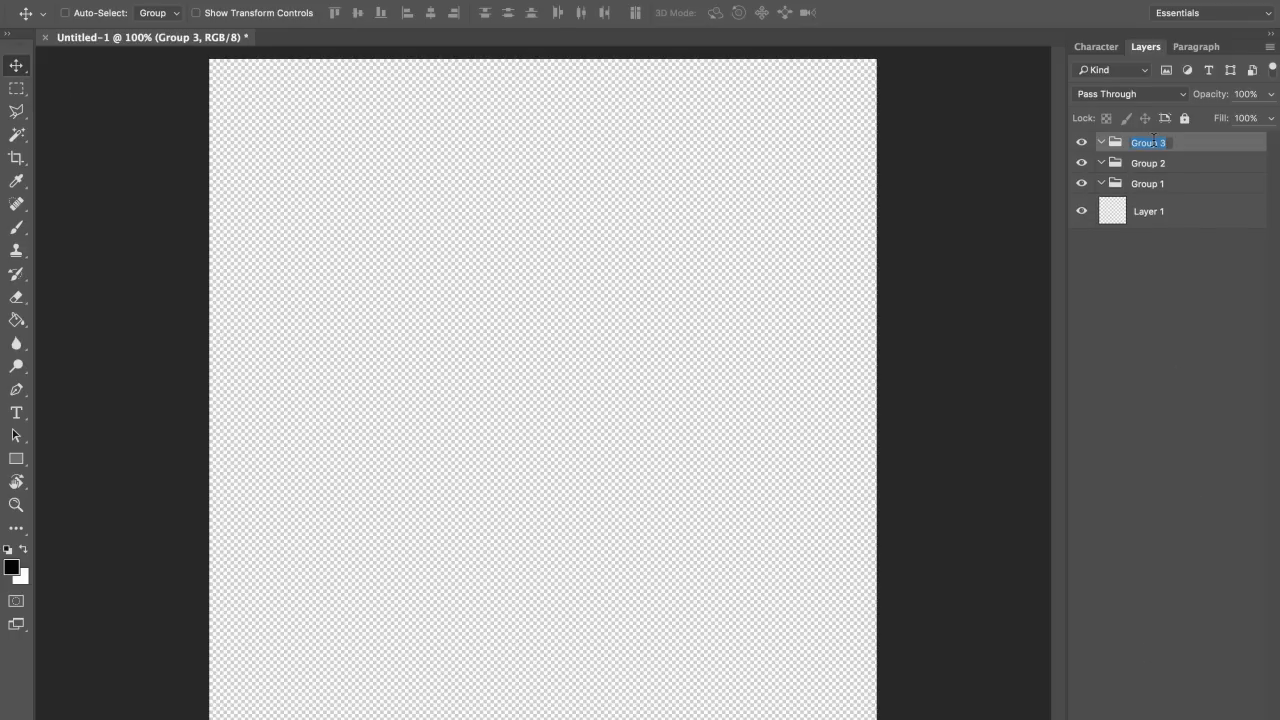
key(BackSpace)
key(Return)
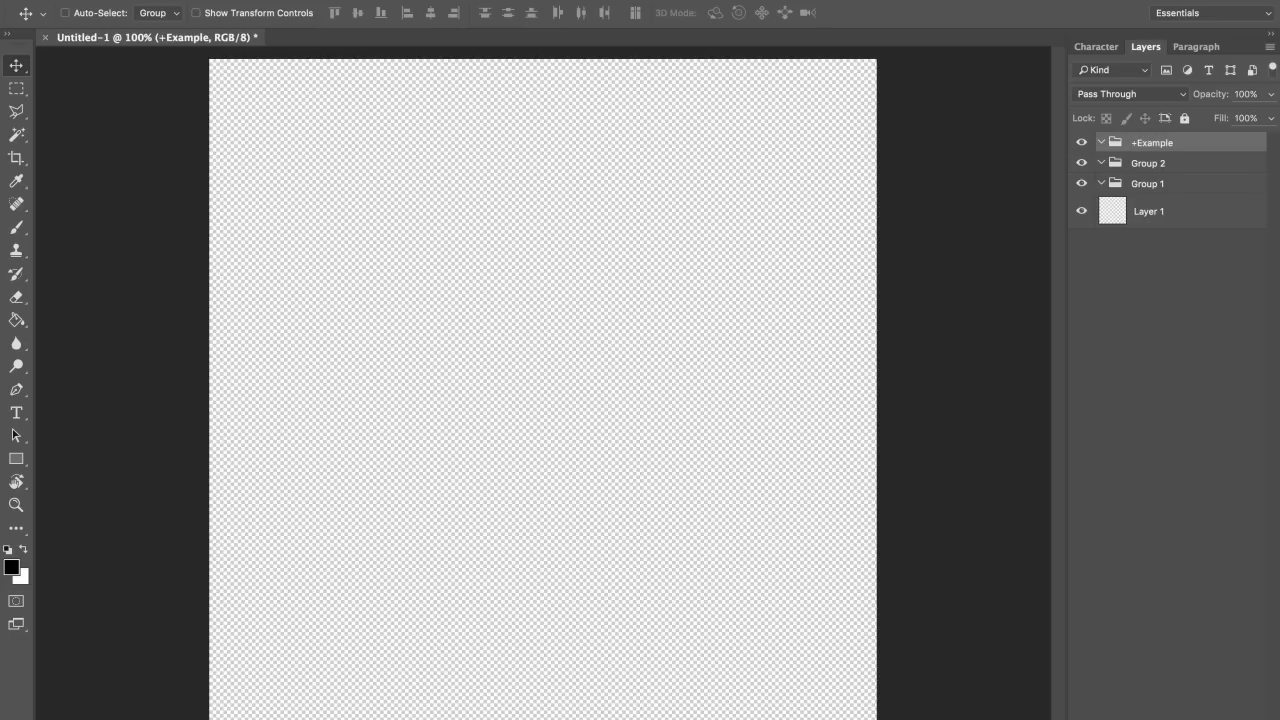
Step: Nest Groups 1 and 2 in +Example as Body and Head, and move Layer 1 into Head
click(1150, 183)
shift+click(1158, 164)
drag(1160, 165, 1164, 146)
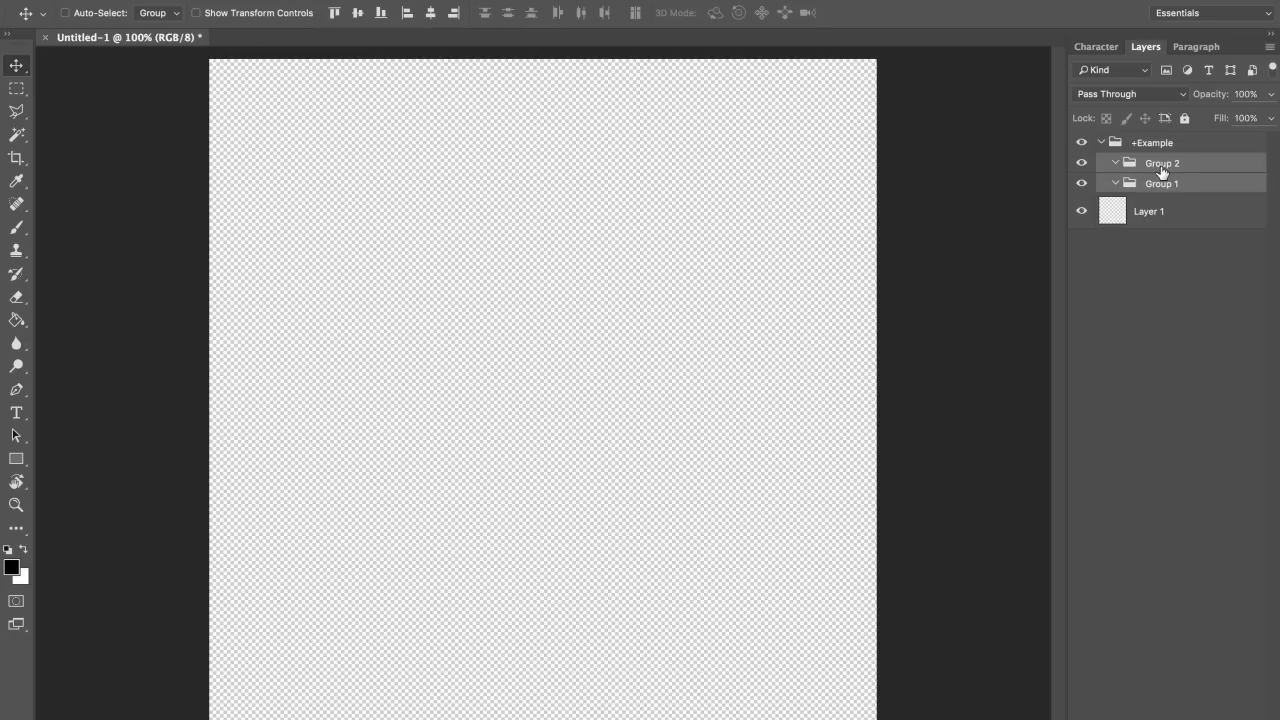
double_click(1164, 162)
text(Head)
key(Return)
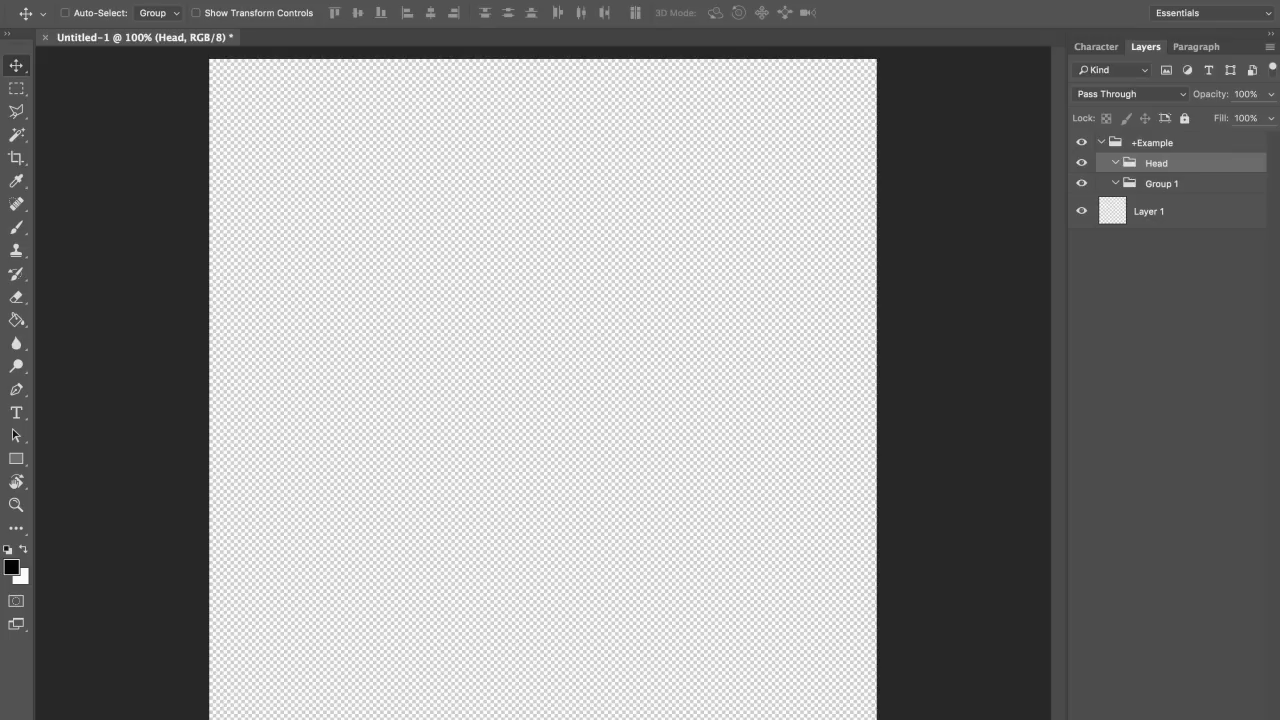
double_click(1164, 183)
text(Body)
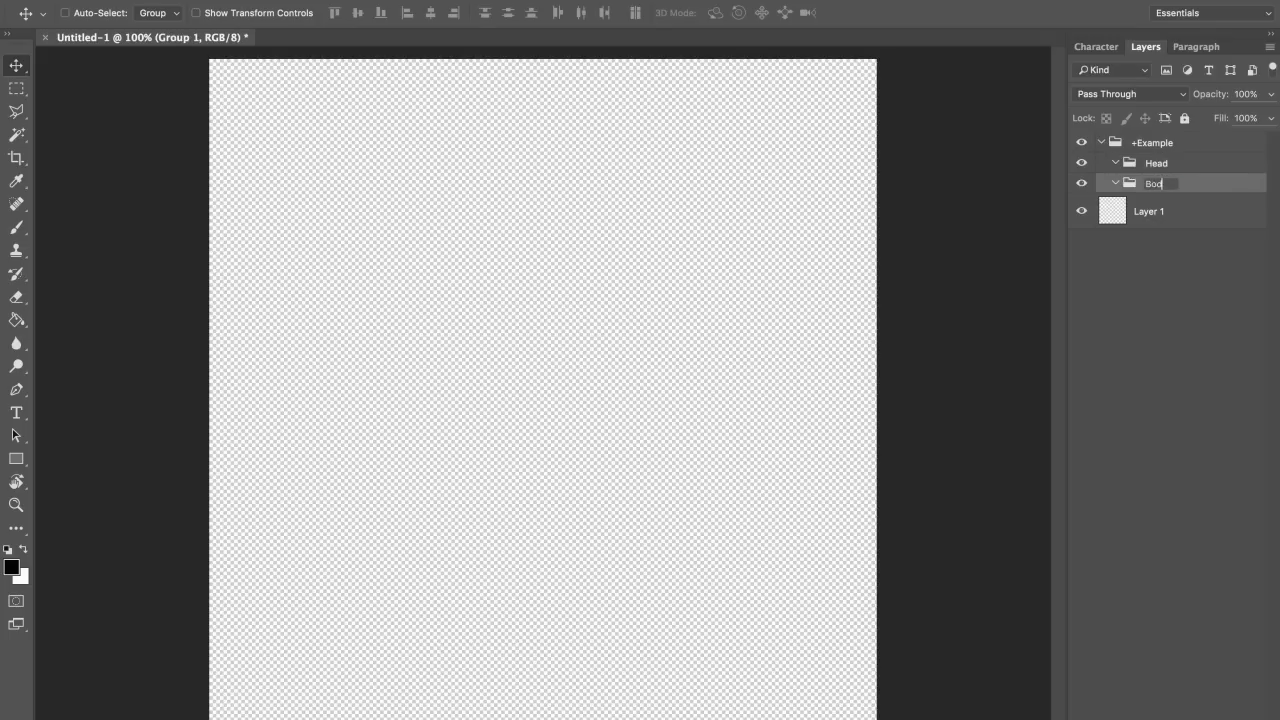
key(Return)
drag(1160, 219, 1173, 164)
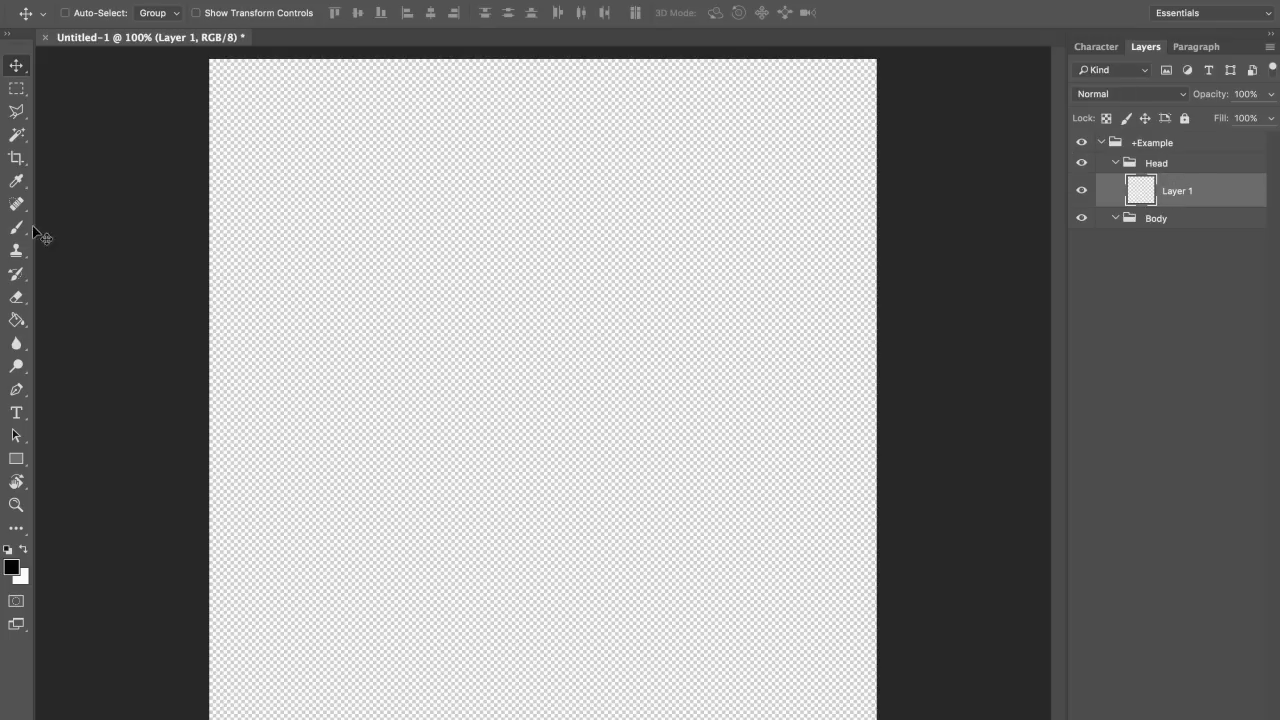
click(16, 461)
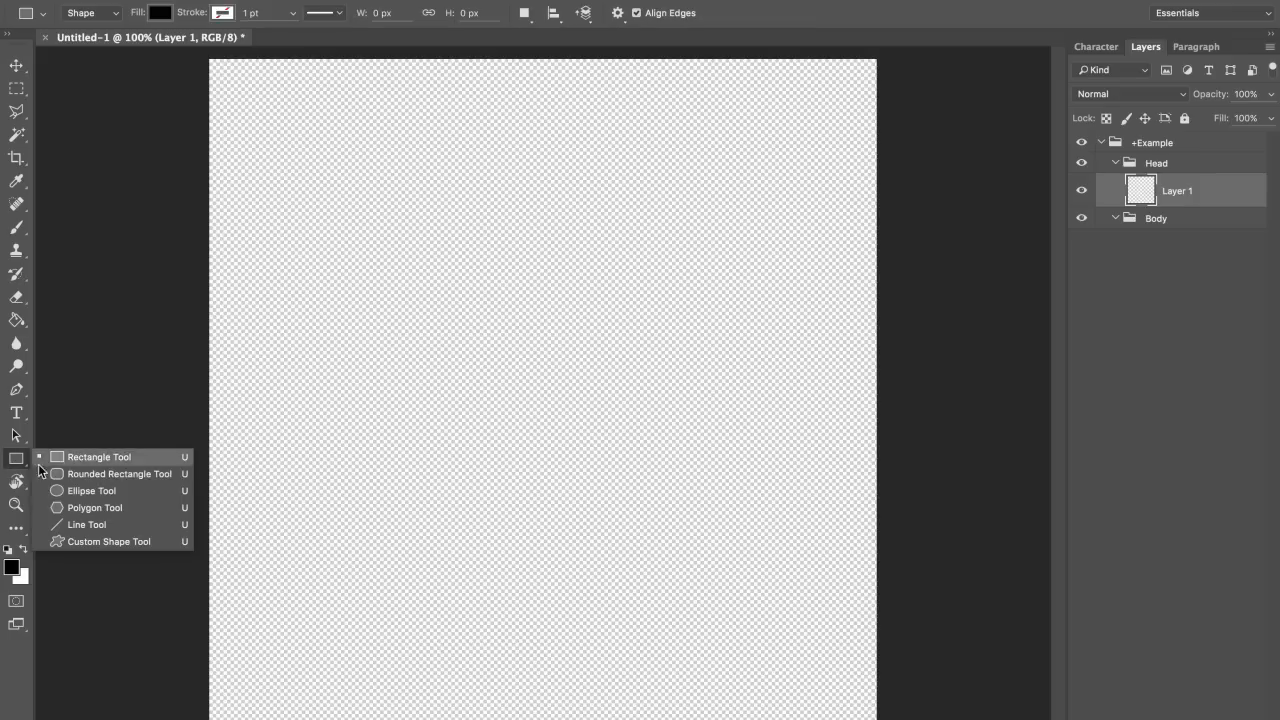
Step: Draw a large dark blue ellipse on the canvas
click(91, 490)
click(162, 14)
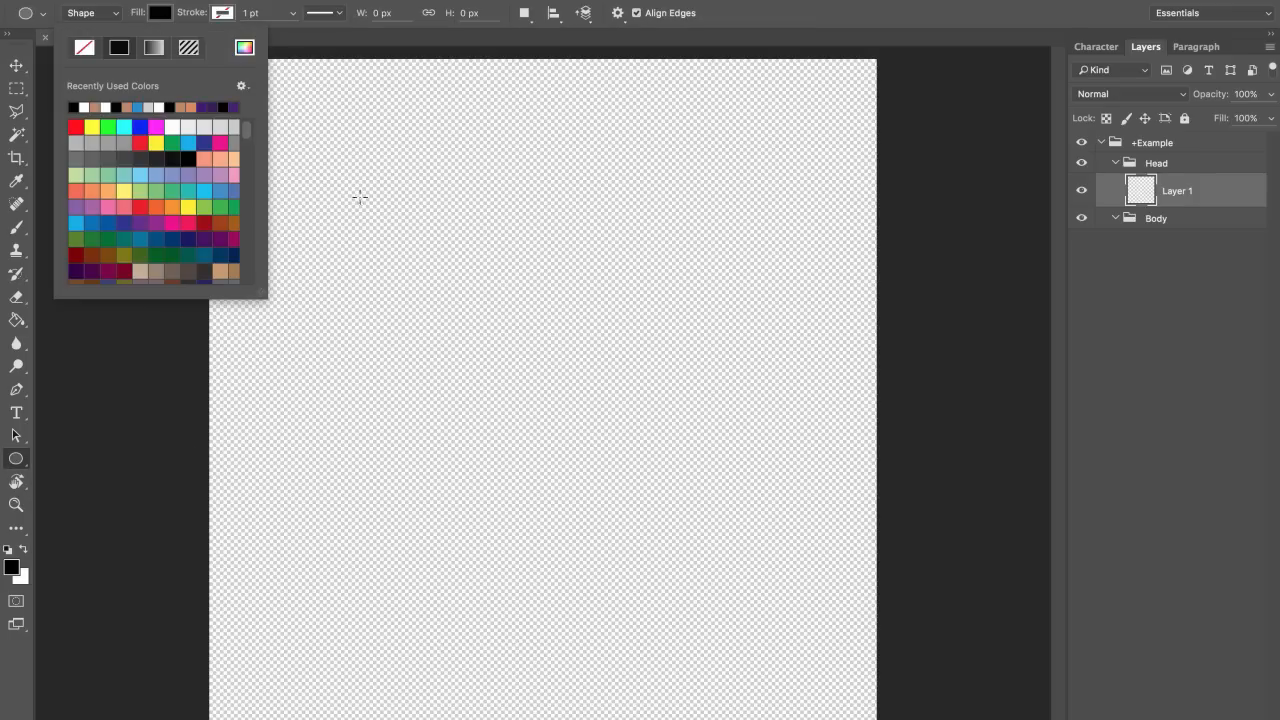
click(204, 142)
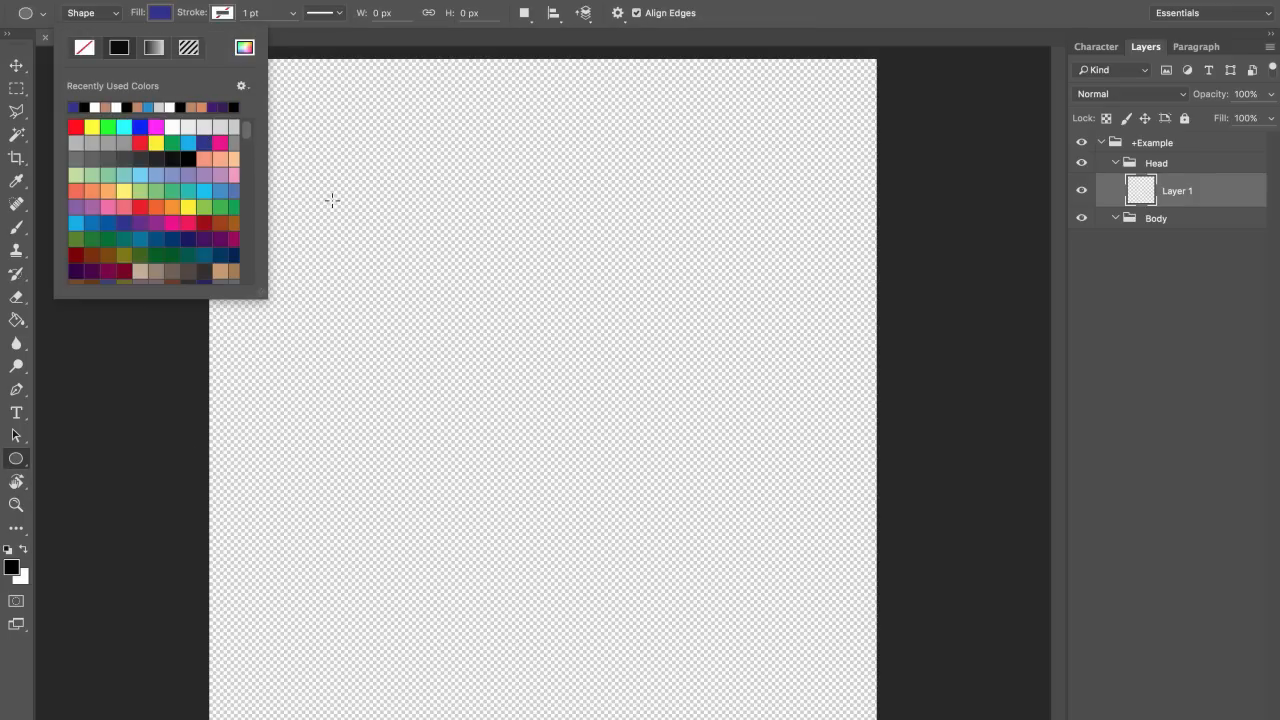
drag(332, 200, 720, 516)
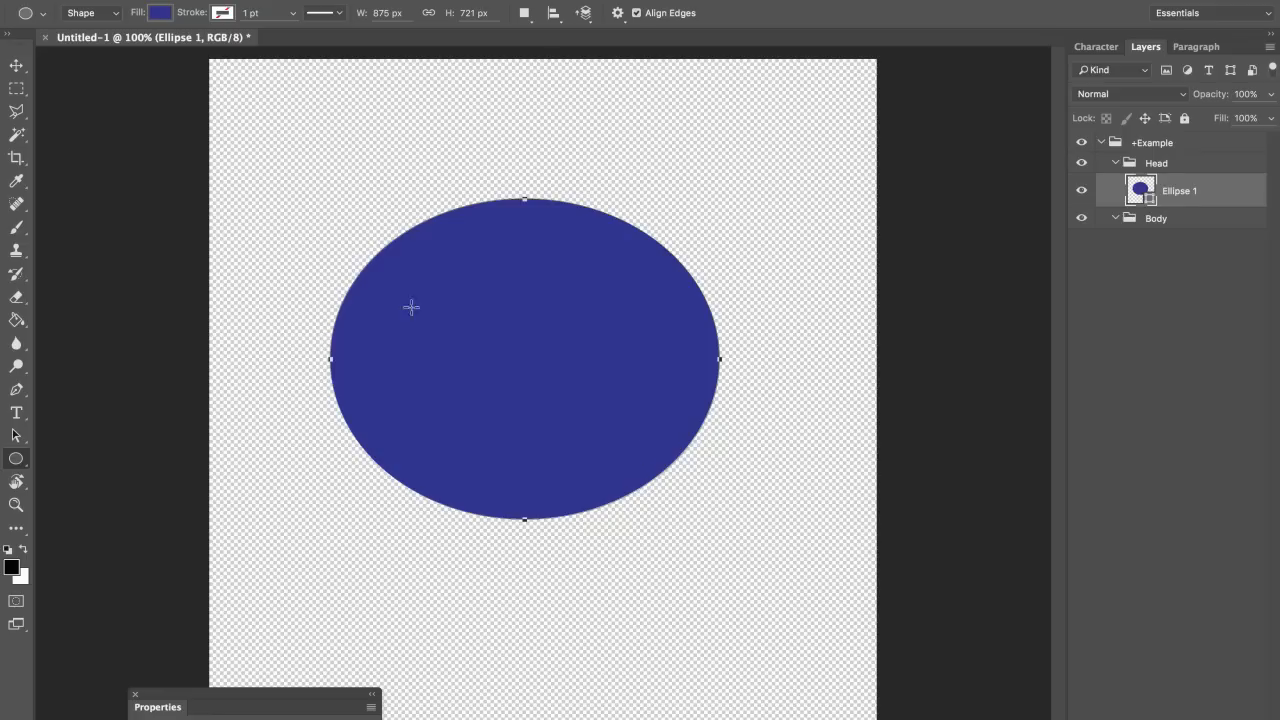
Step: Scale the ellipse to about 74% and move it near the canvas top
key(v)
drag(678, 368, 711, 327)
key(ctrl+t)
drag(752, 479, 699, 434)
key(Return)
drag(655, 372, 643, 330)
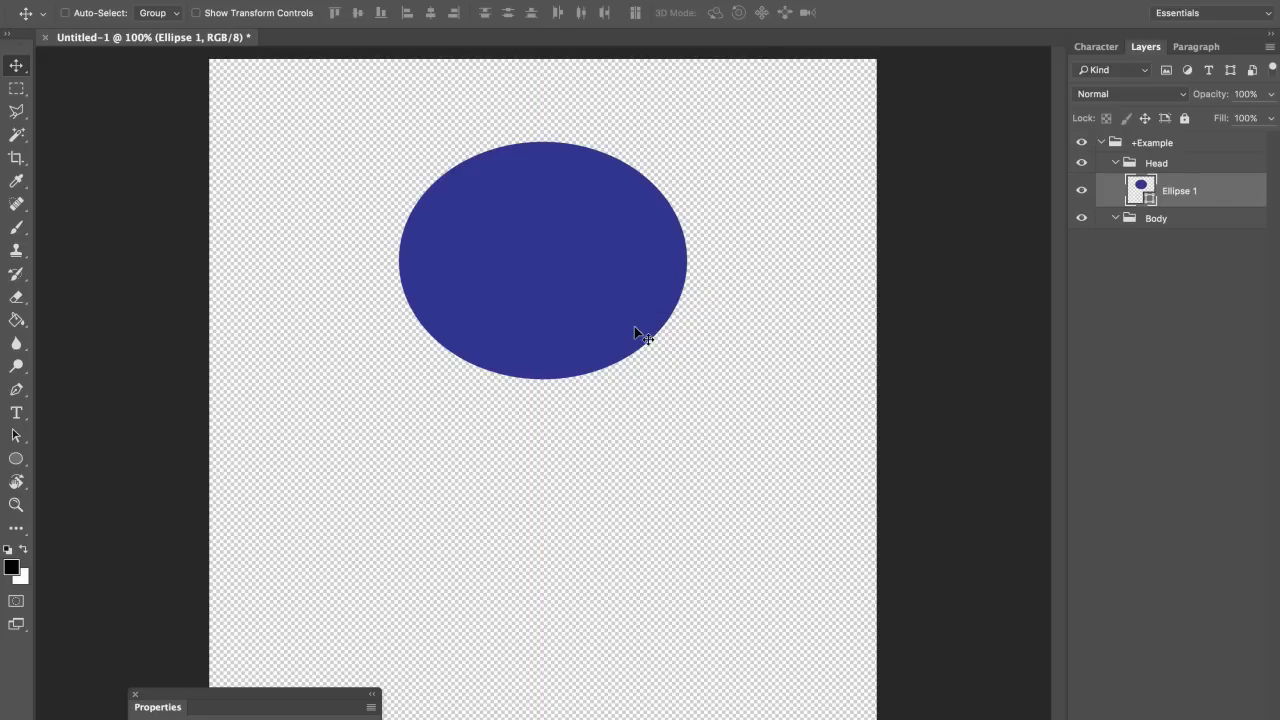
Step: Rename the ellipse layer bg and put it into a new group
double_click(1190, 192)
text(bg)
key(Return)
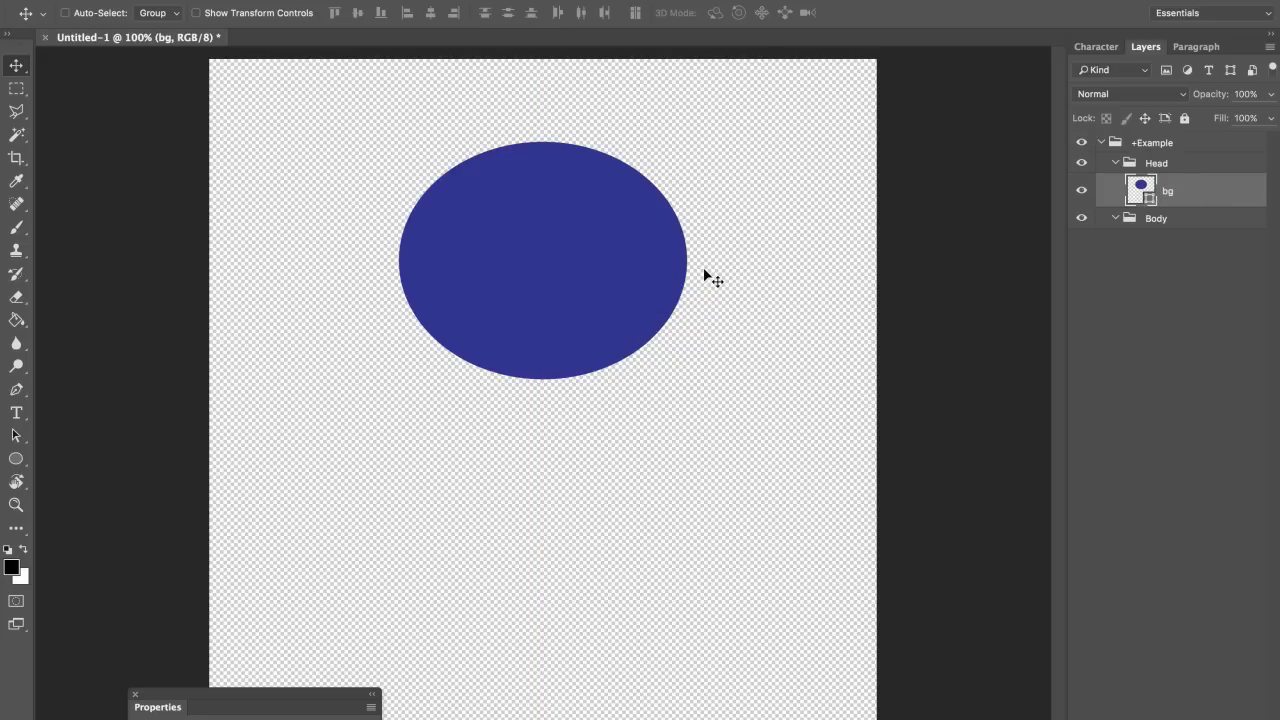
click(18, 460)
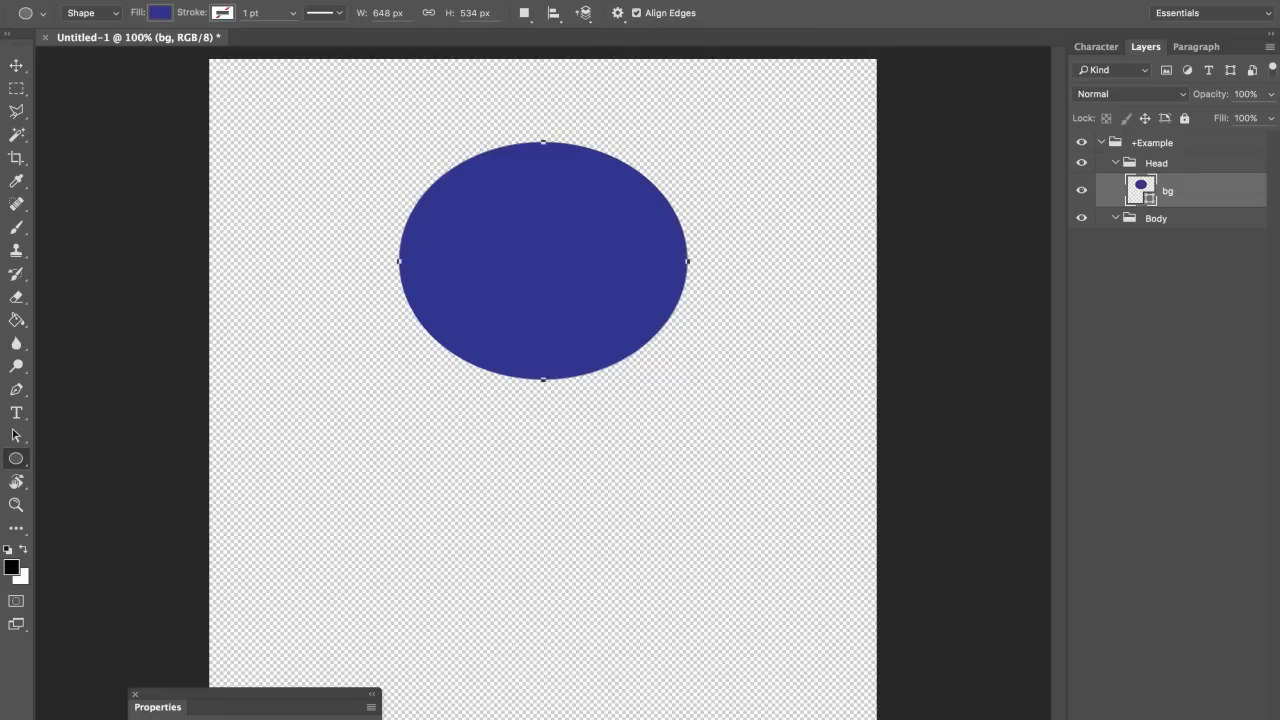
key(ctrl+g)
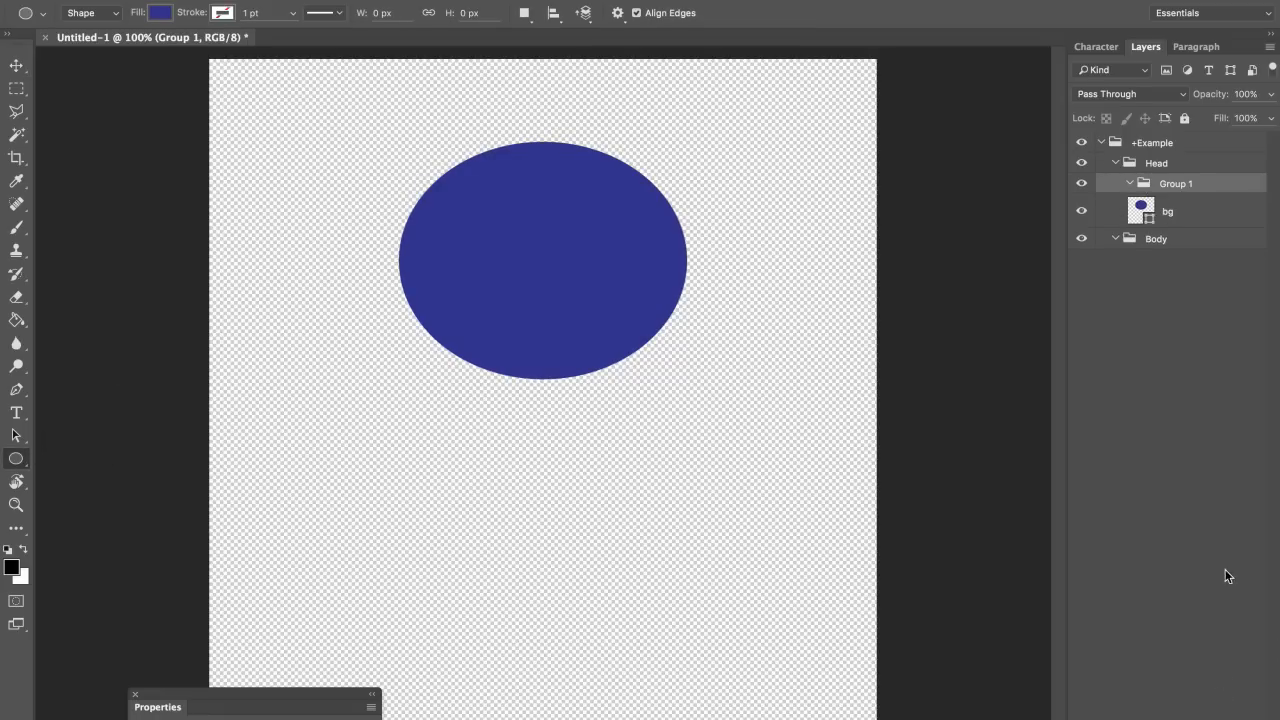
Step: Name the new group Left Eye and draw a small white circle on the head
double_click(1175, 184)
text(Left Eye)
key(Return)
drag(592, 200, 657, 297)
click(158, 14)
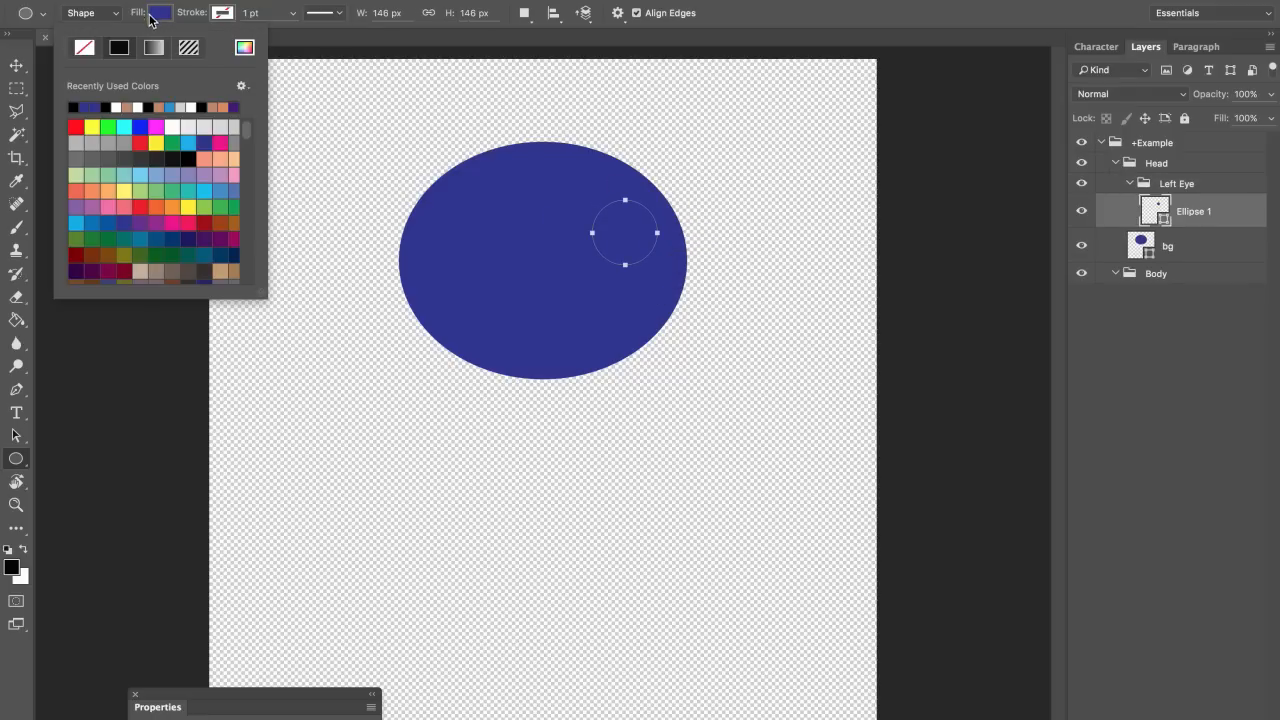
click(118, 106)
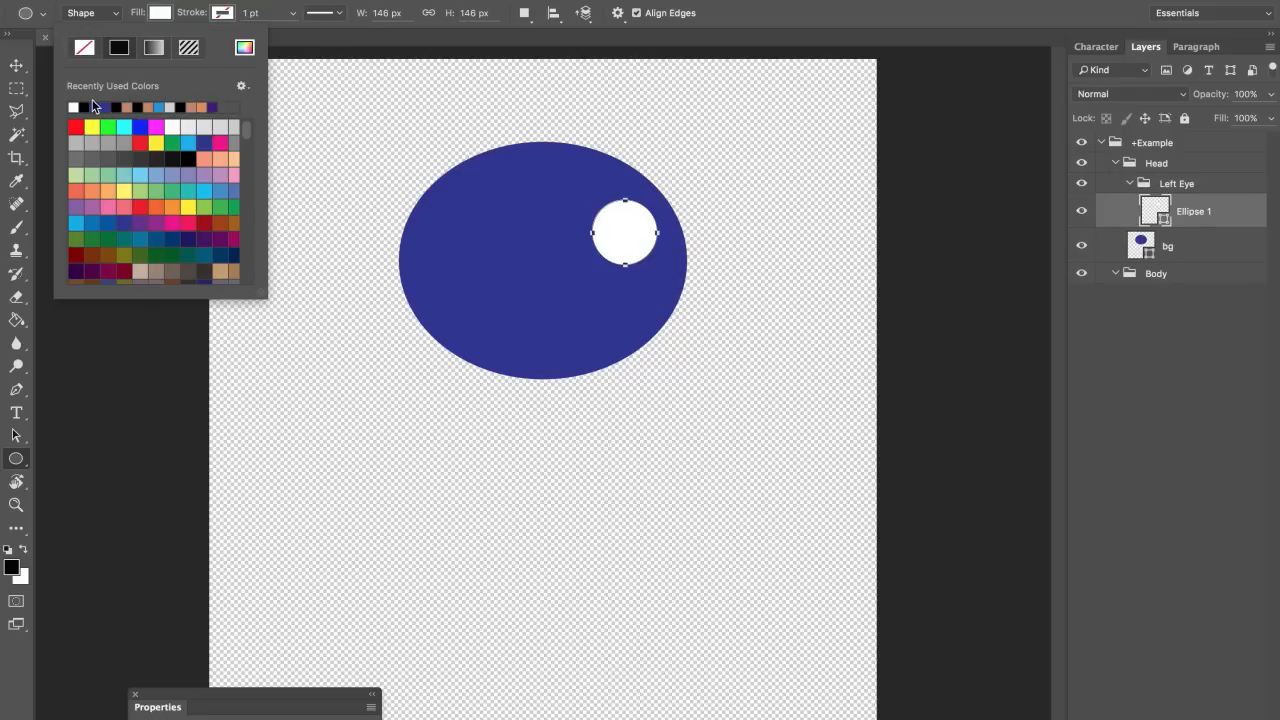
Step: Move the white circle toward the head's centre and name its layer Left Eyeball
click(16, 66)
drag(716, 276, 685, 285)
double_click(1200, 211)
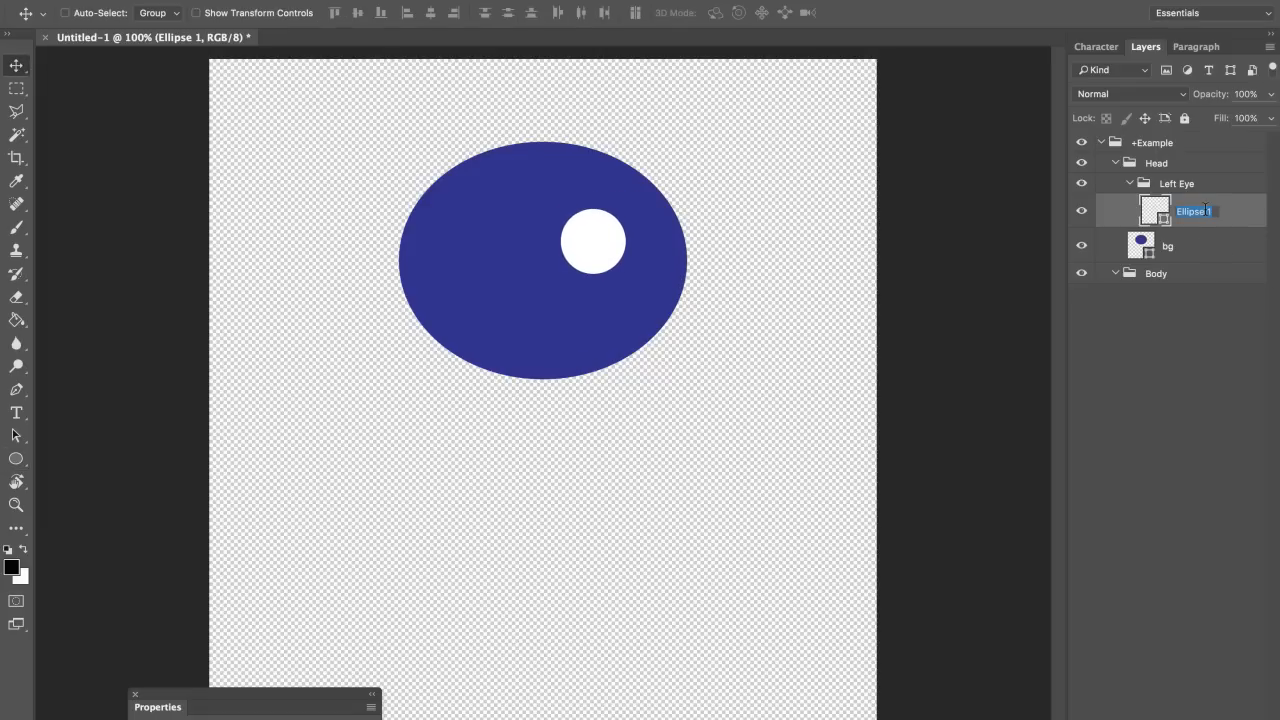
text(Left Eyeball)
key(Return)
Step: Nudge the eyeball up slightly and duplicate the Left Eyeball layer
drag(760, 292, 759, 286)
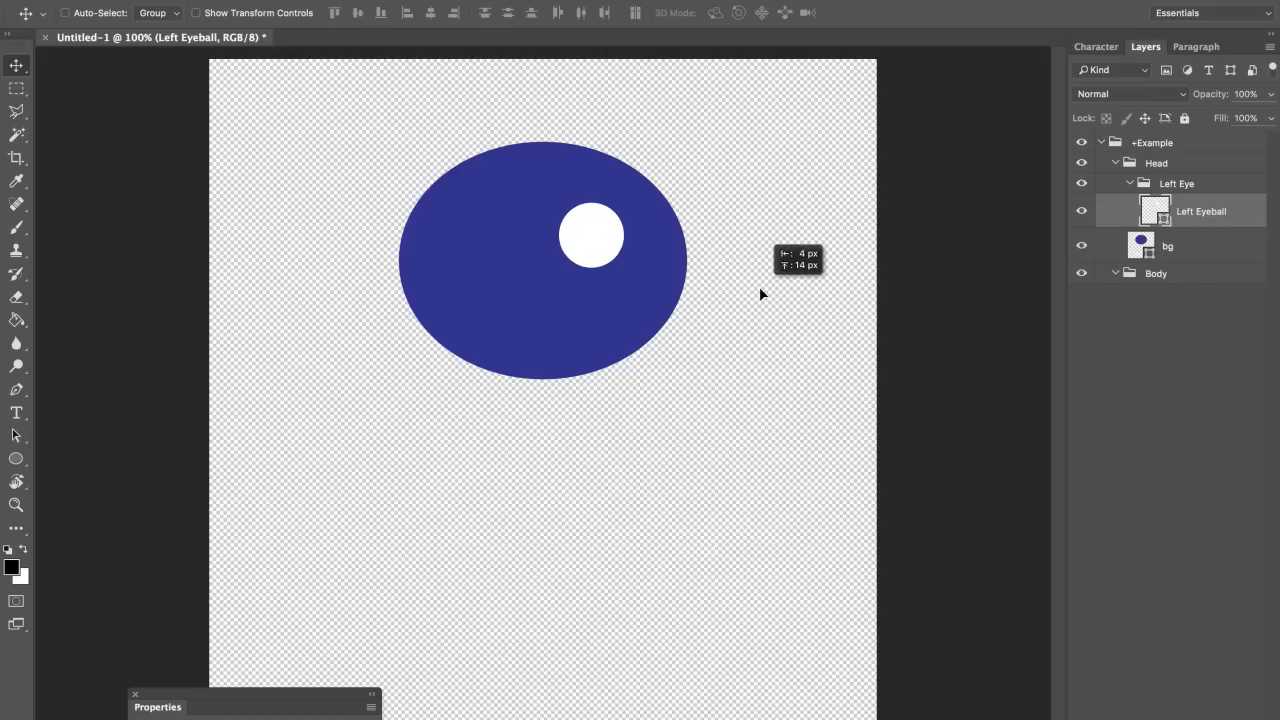
key(ctrl+t)
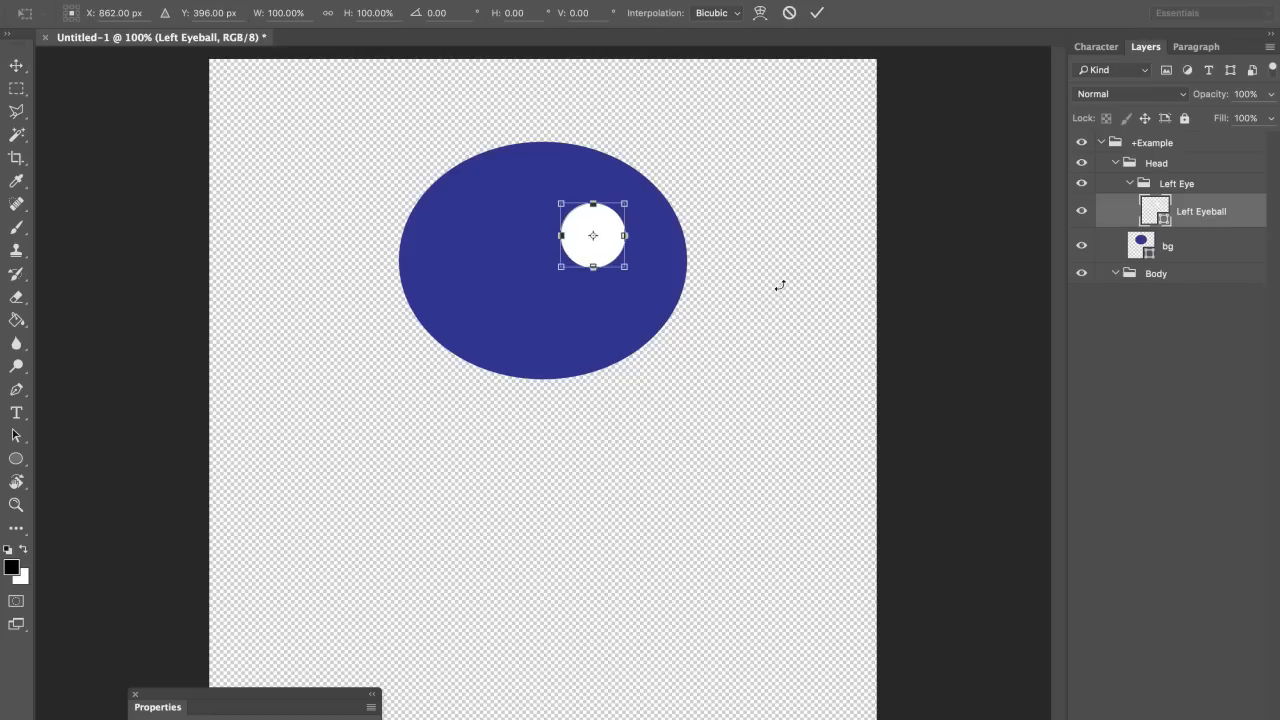
key(Return)
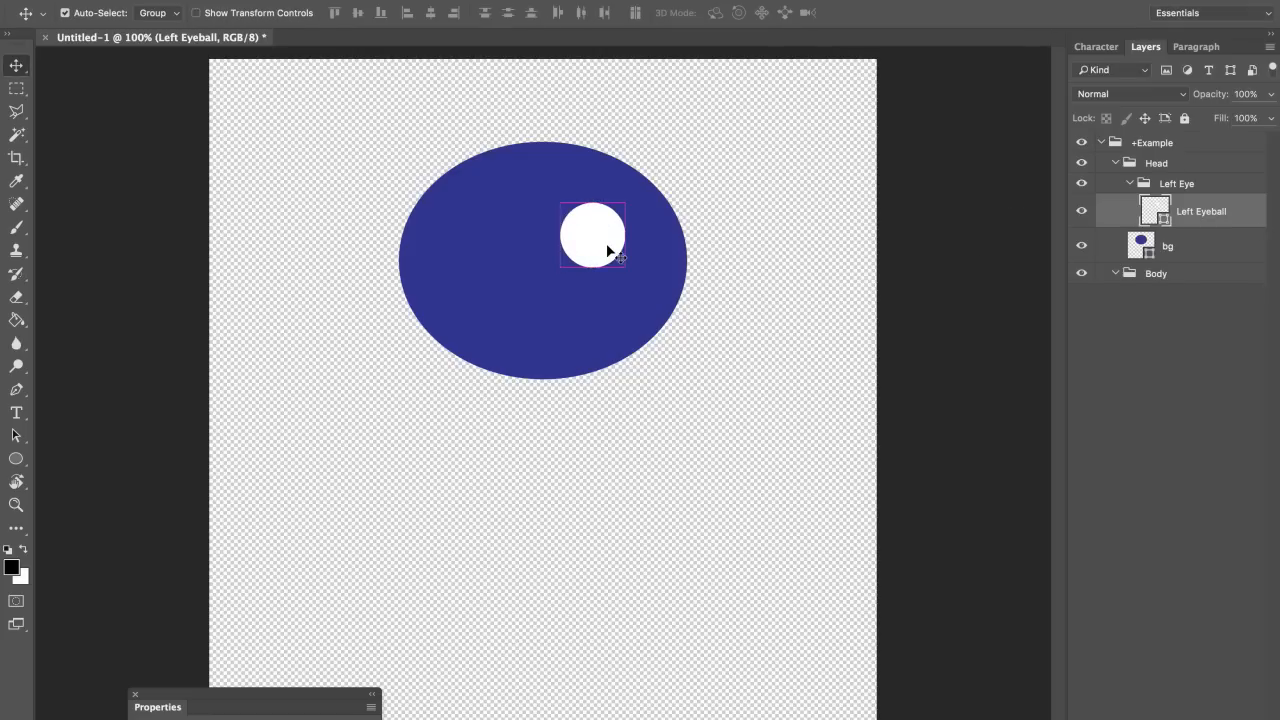
key(ctrl+j)
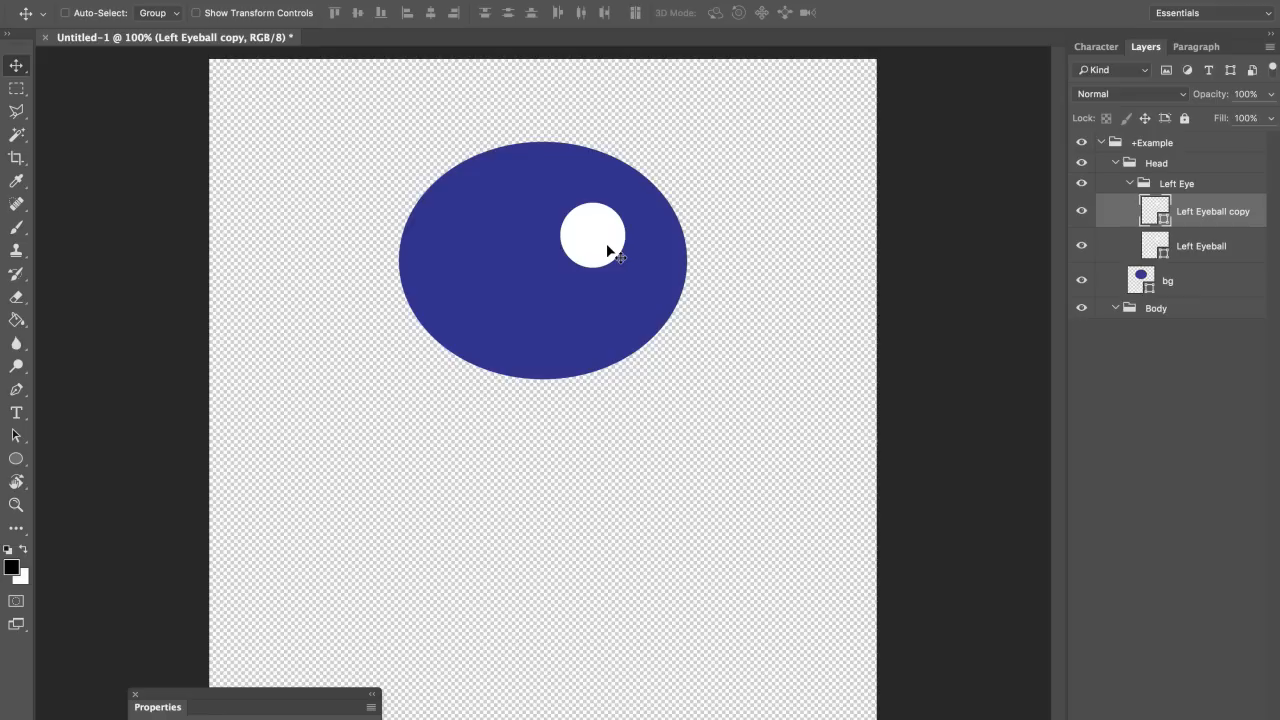
Step: Shrink the eyeball copy to about half size and fill it black
key(ctrl+t)
drag(625, 203, 612, 229)
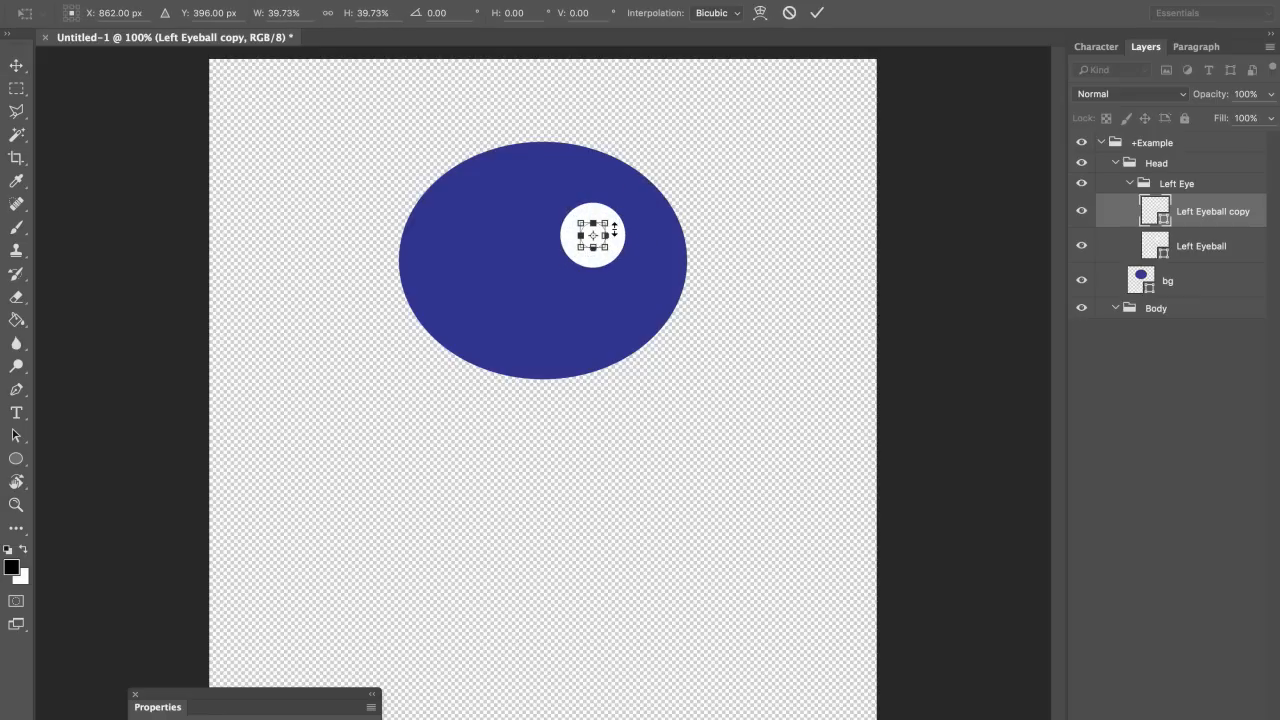
key(Return)
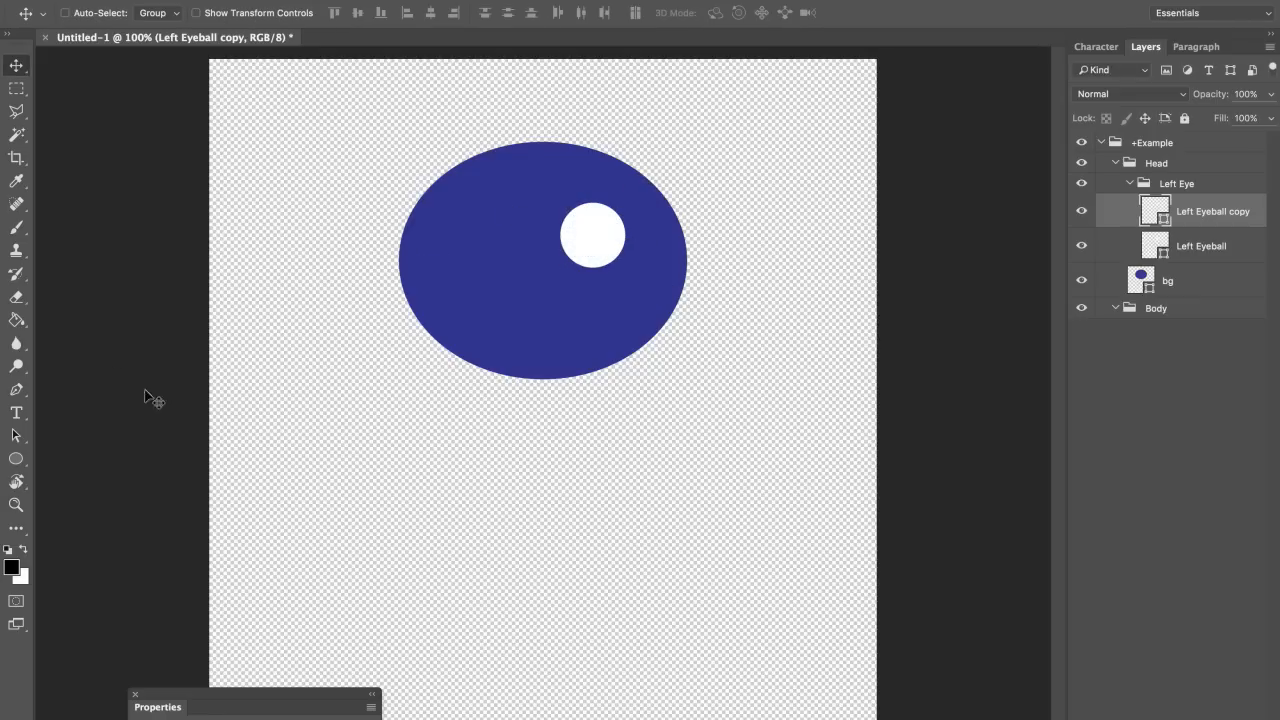
click(17, 458)
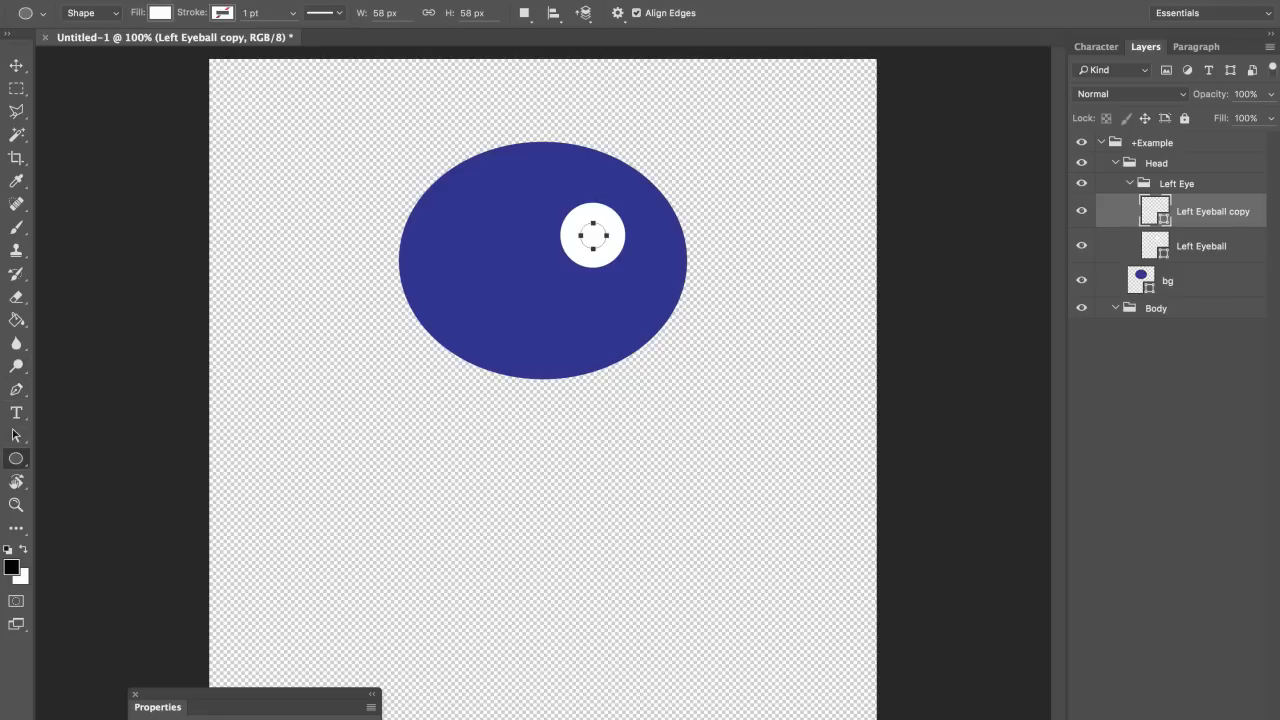
click(160, 13)
click(97, 106)
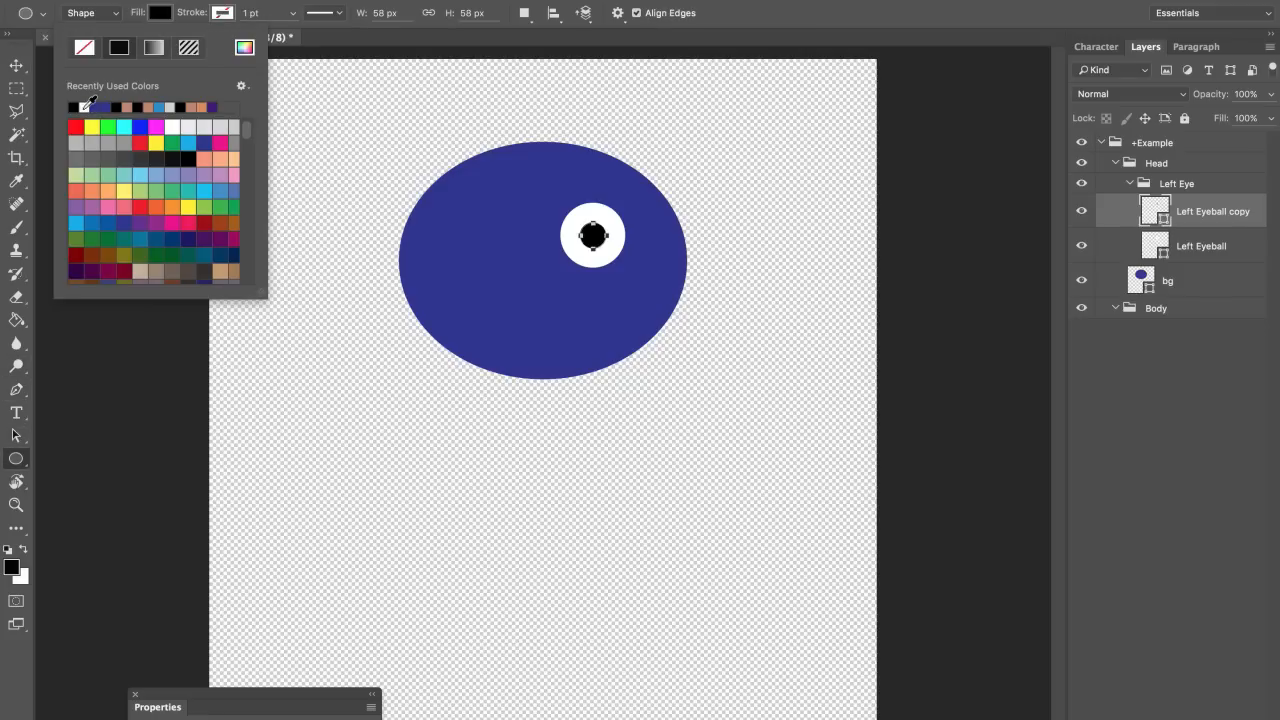
Step: Shrink the black pupil a bit more and rename its layer +Left Pupil
click(16, 65)
key(ctrl+t)
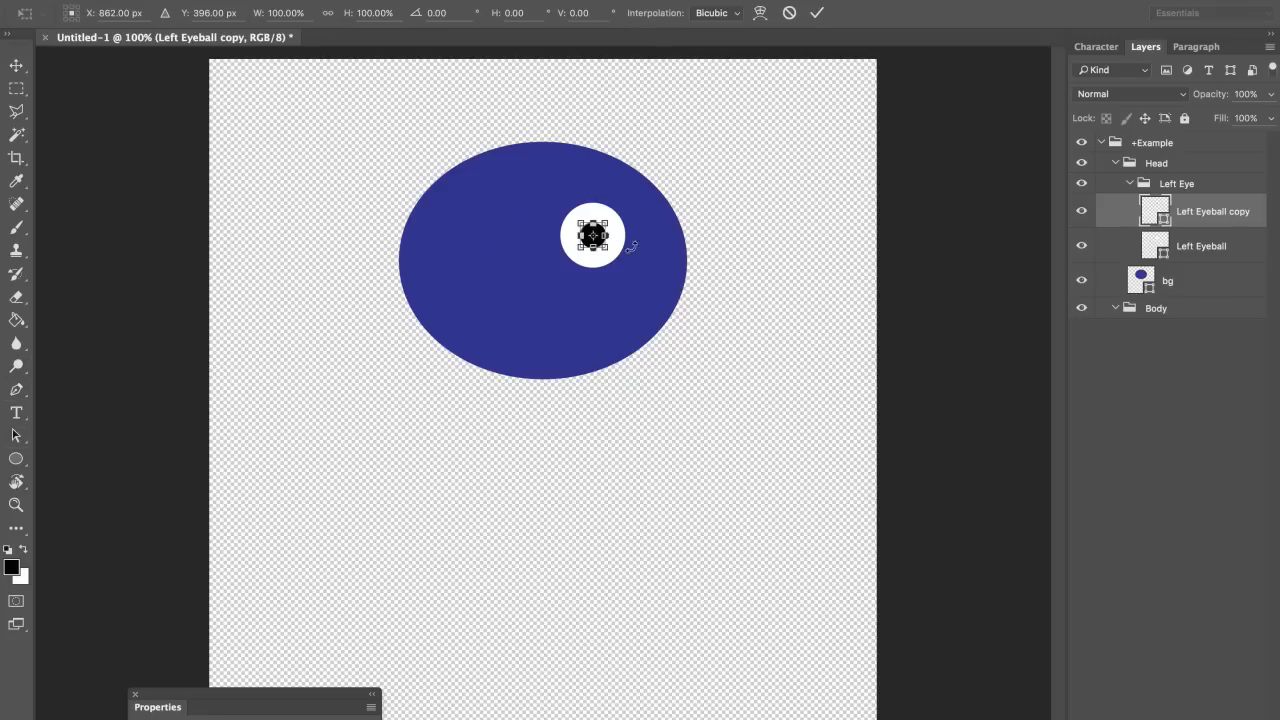
drag(606, 221, 604, 227)
key(Return)
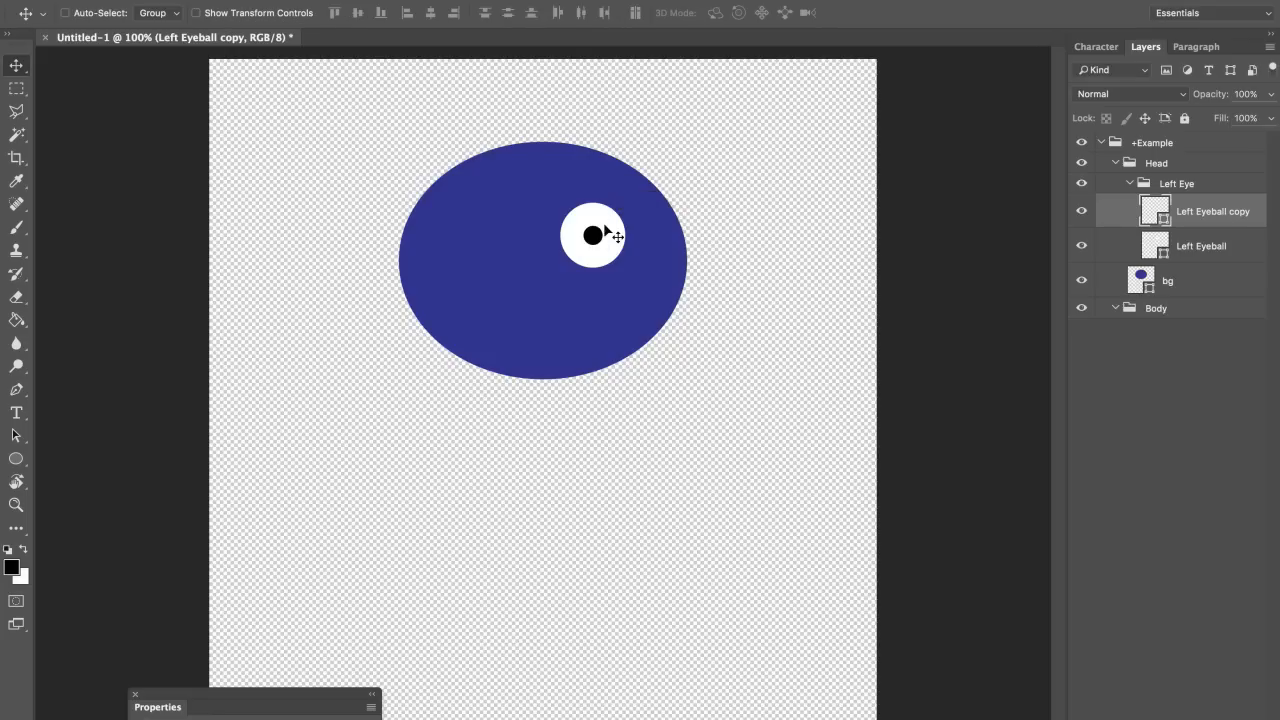
double_click(1232, 212)
text(+Left Pupil)
key(Return)
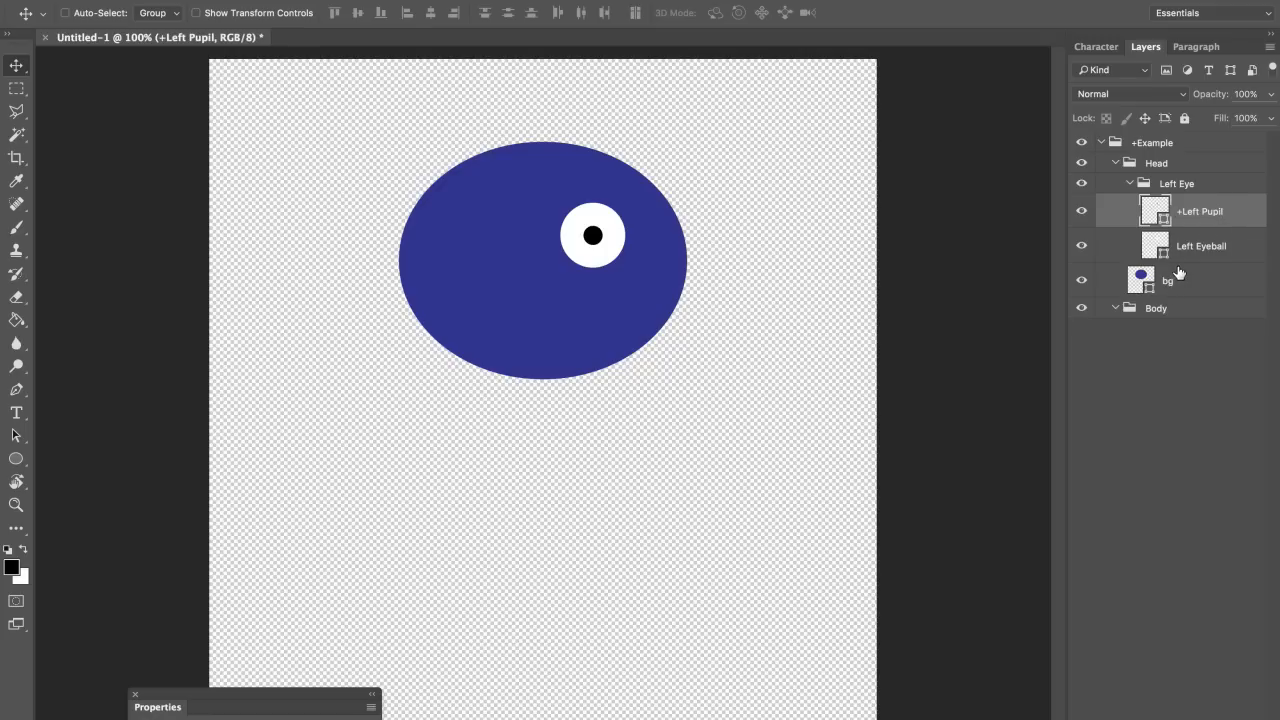
Step: Draw a thin black rectangle bar across the left eye on a new layer
click(15, 460)
click(82, 458)
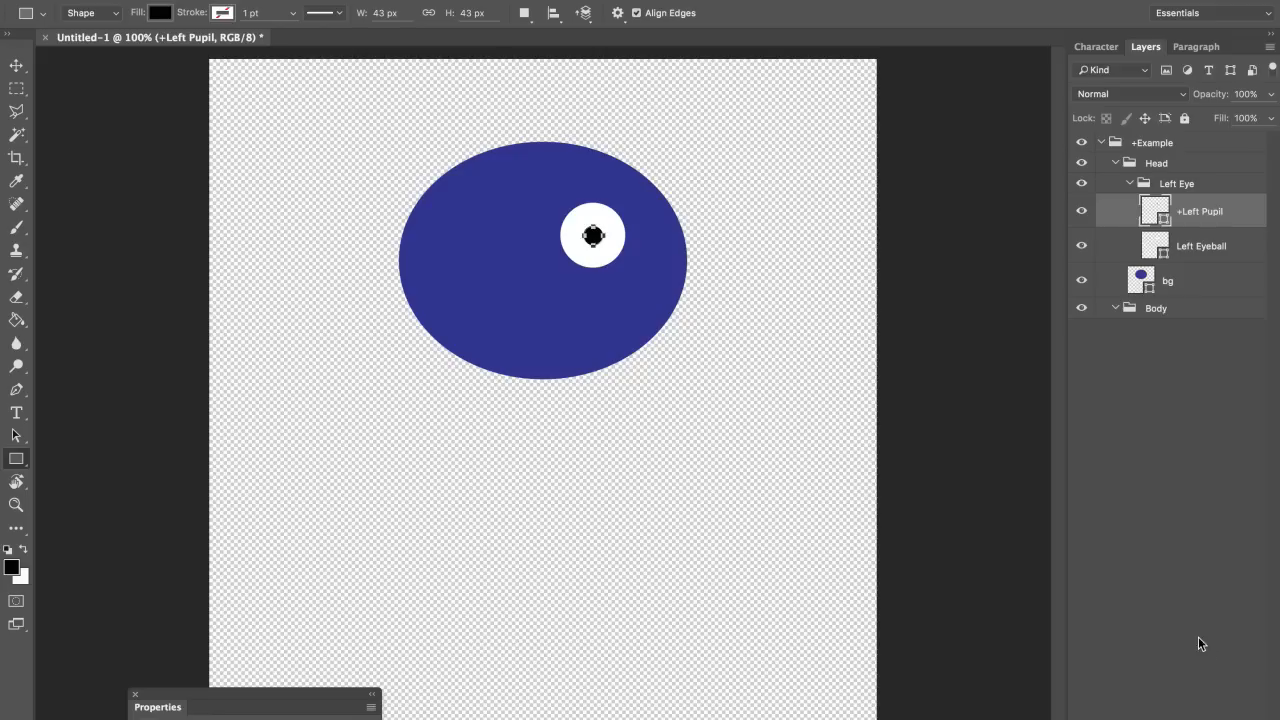
key(super+alt+shift+n)
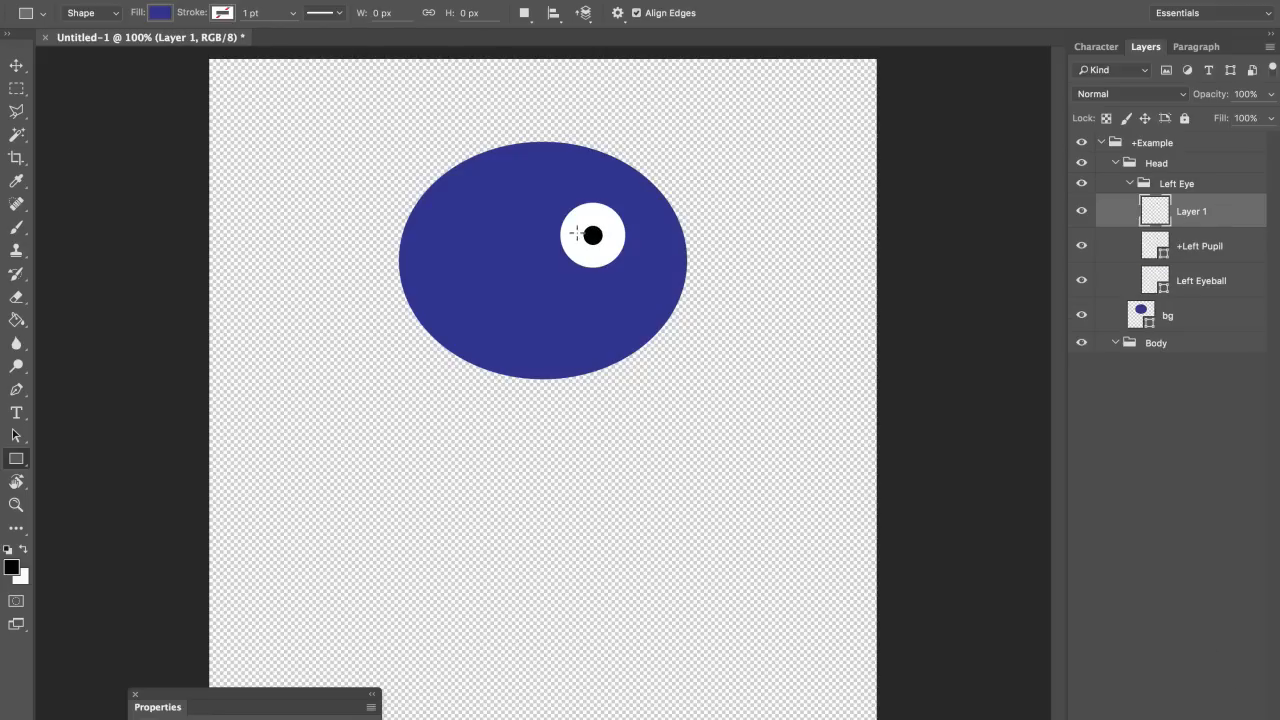
drag(558, 231, 628, 234)
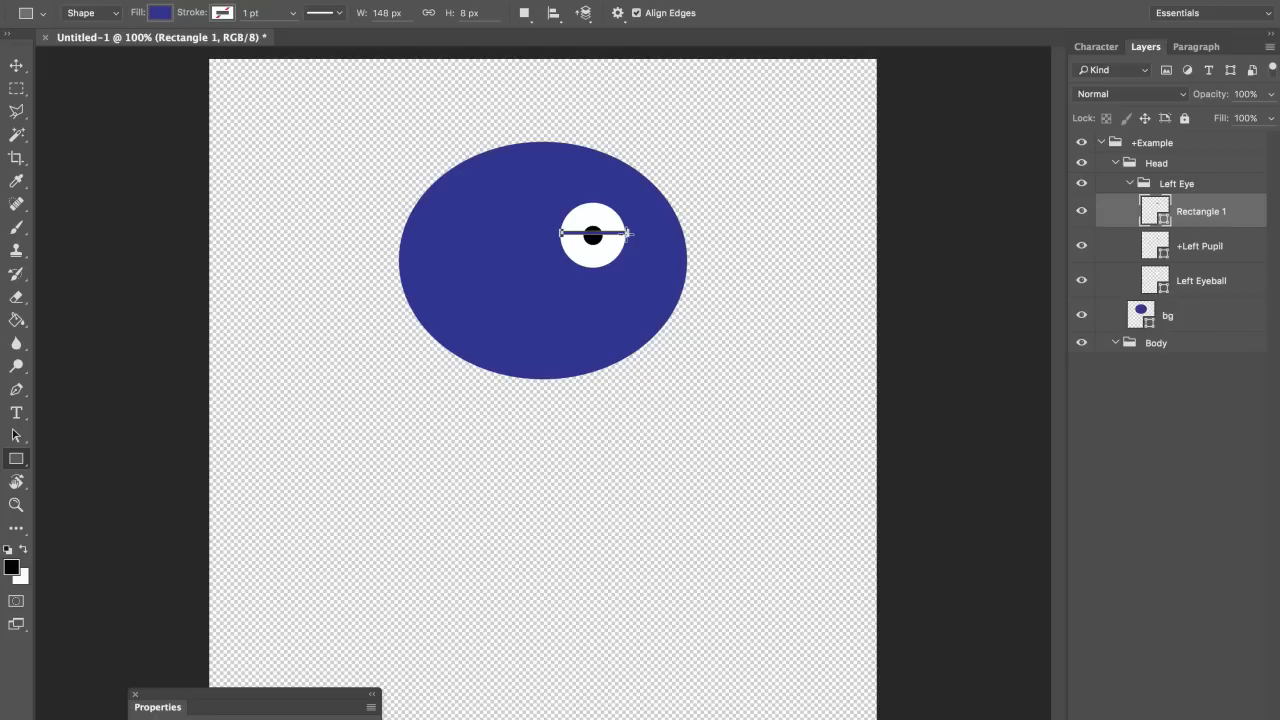
click(159, 13)
click(74, 107)
Step: Rename the bar layer Left Blink and toggle the Left Eye group's visibility to check it
click(27, 70)
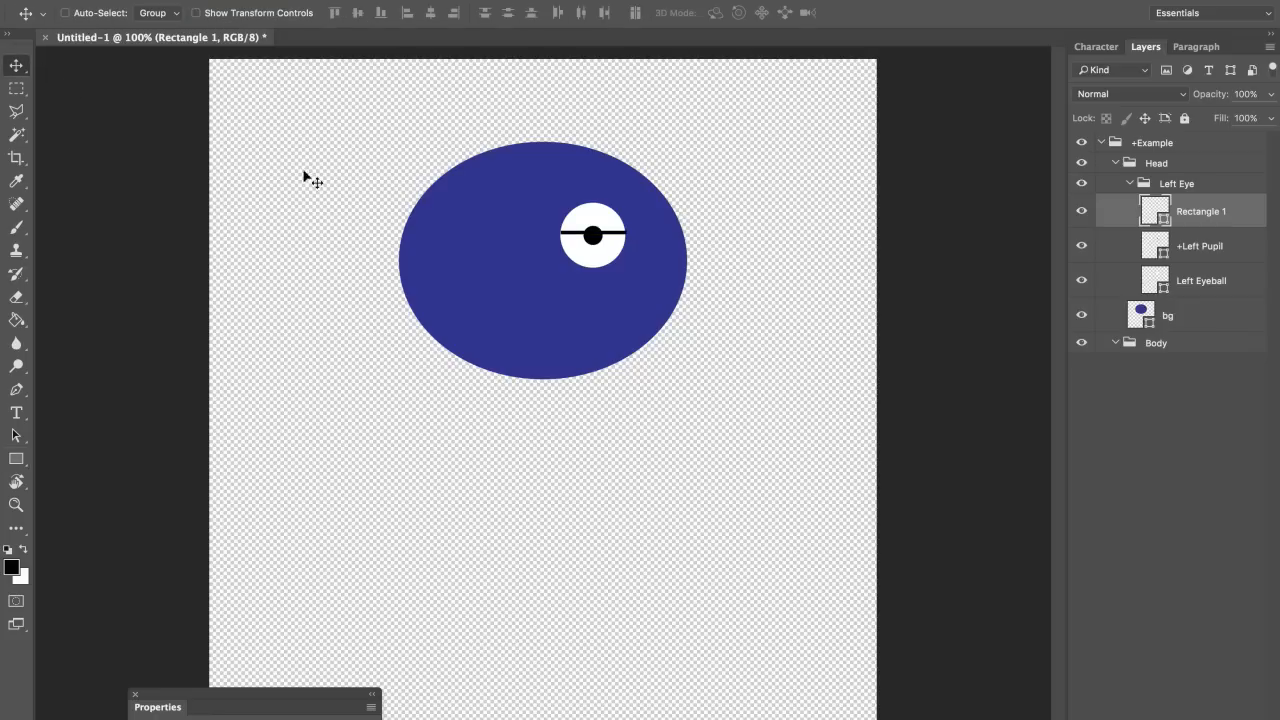
double_click(1210, 211)
text(Left Blink)
key(Return)
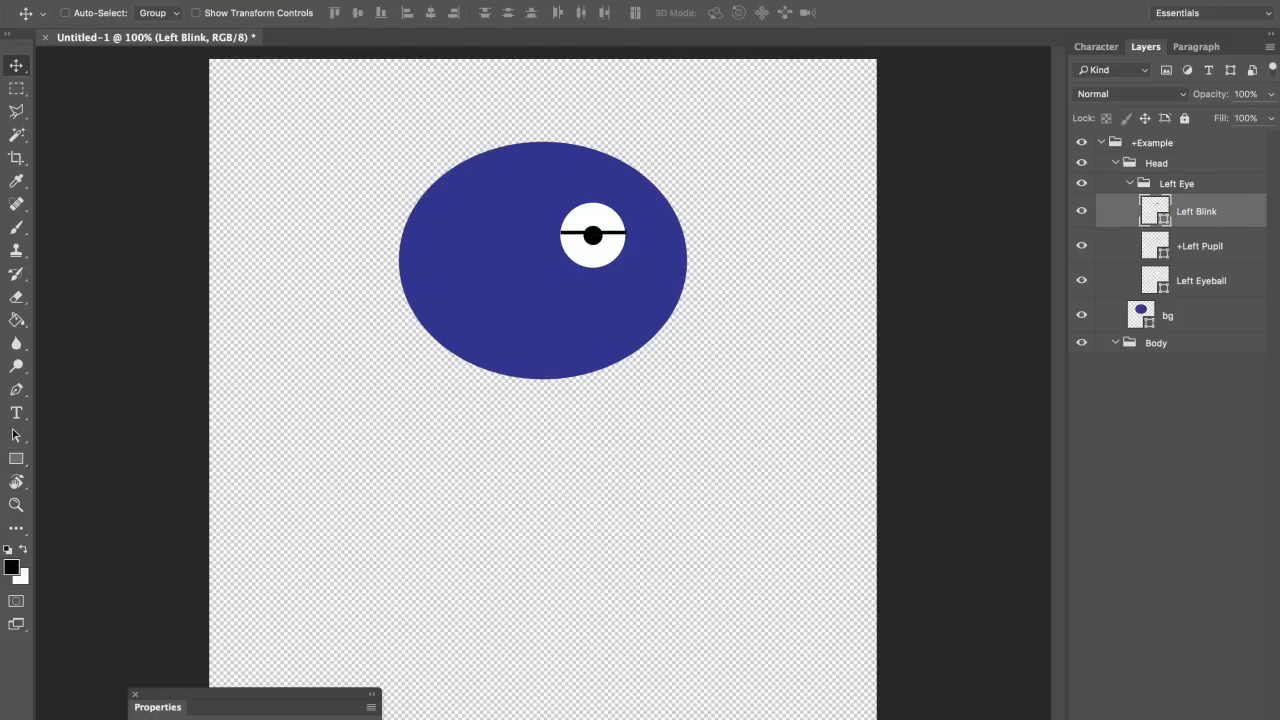
click(1195, 187)
click(1081, 183)
click(1081, 183)
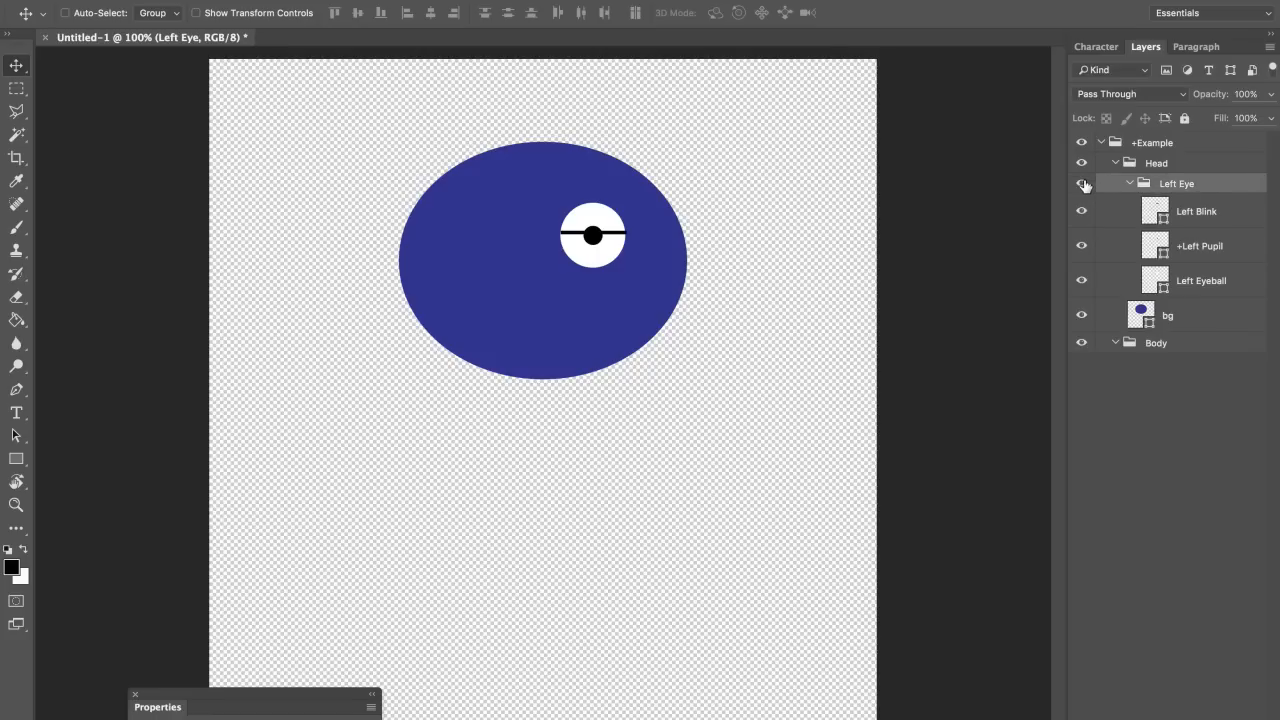
Step: Duplicate Left Blink, move the copy out of Left Eye above the eye, and name it +Left Eyebrow
click(1232, 278)
click(1180, 220)
key(super+j)
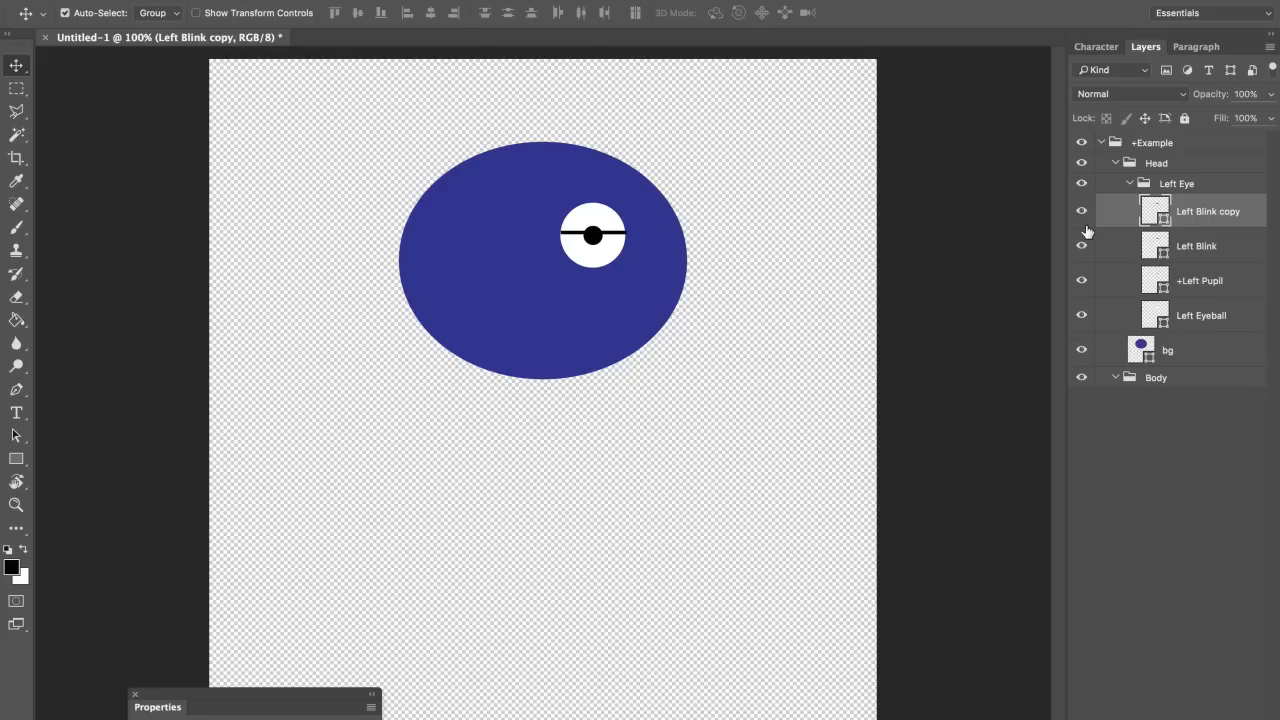
drag(1191, 214, 1205, 178)
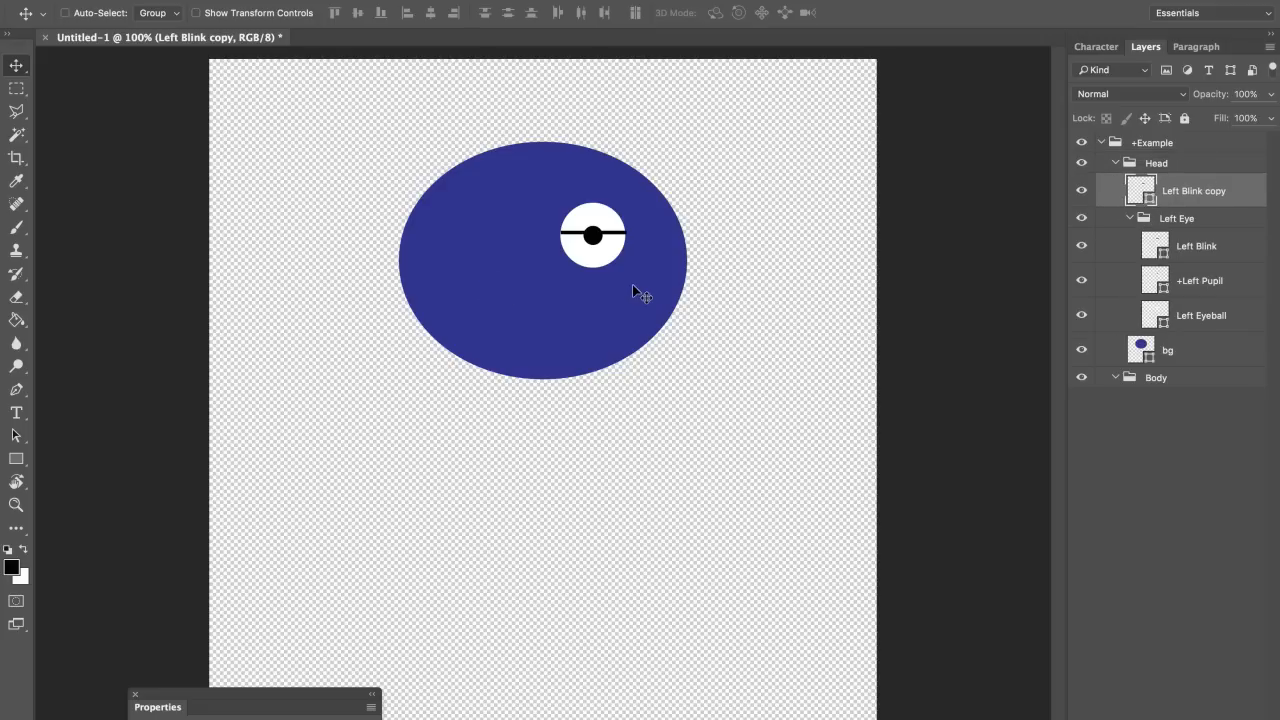
drag(632, 285, 647, 240)
double_click(1193, 199)
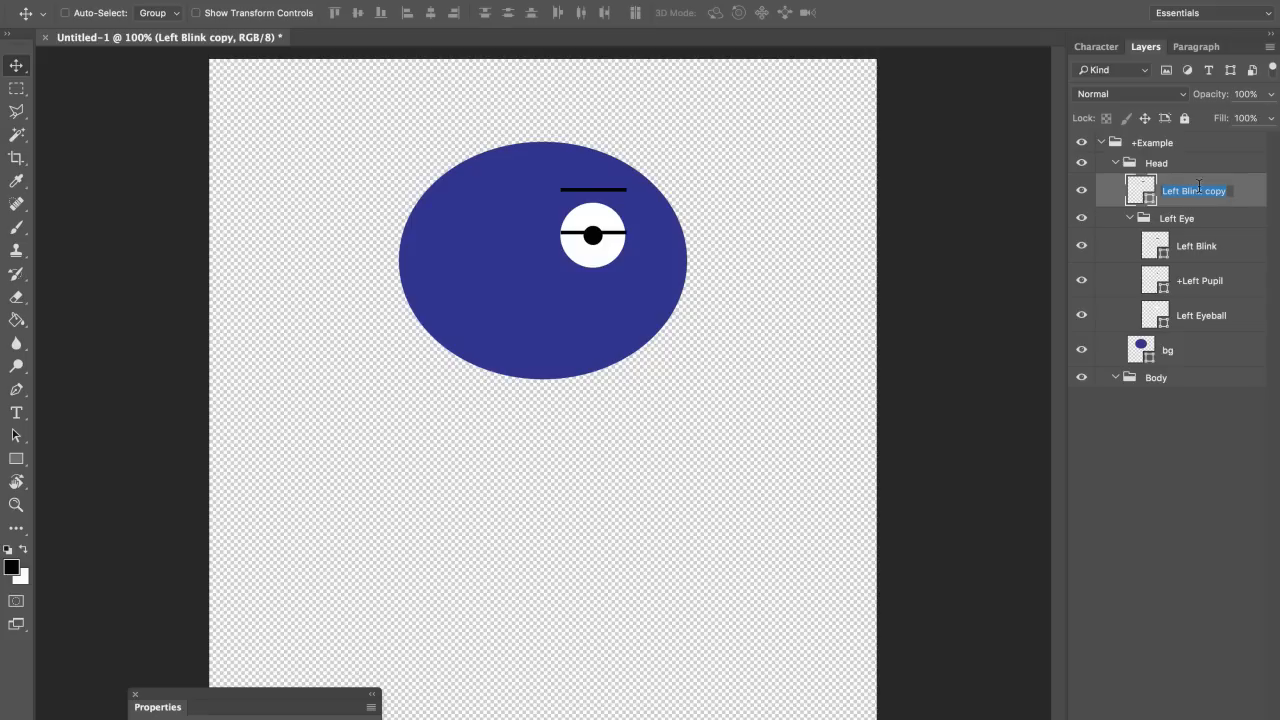
text(+Left Eyebrow)
key(Return)
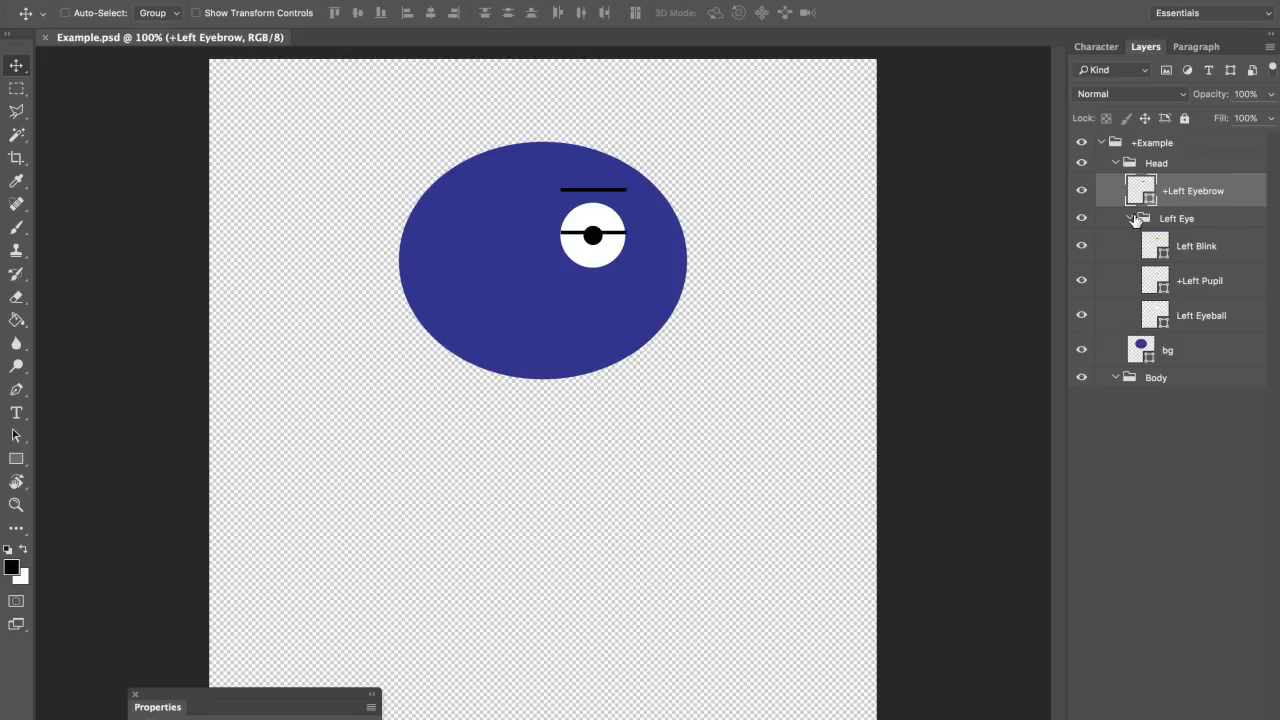
click(1130, 218)
Step: Copy the eye and eyebrow 213 px to the left and name the copied group Right Eye
shift+click(1180, 218)
key(ctrl+j)
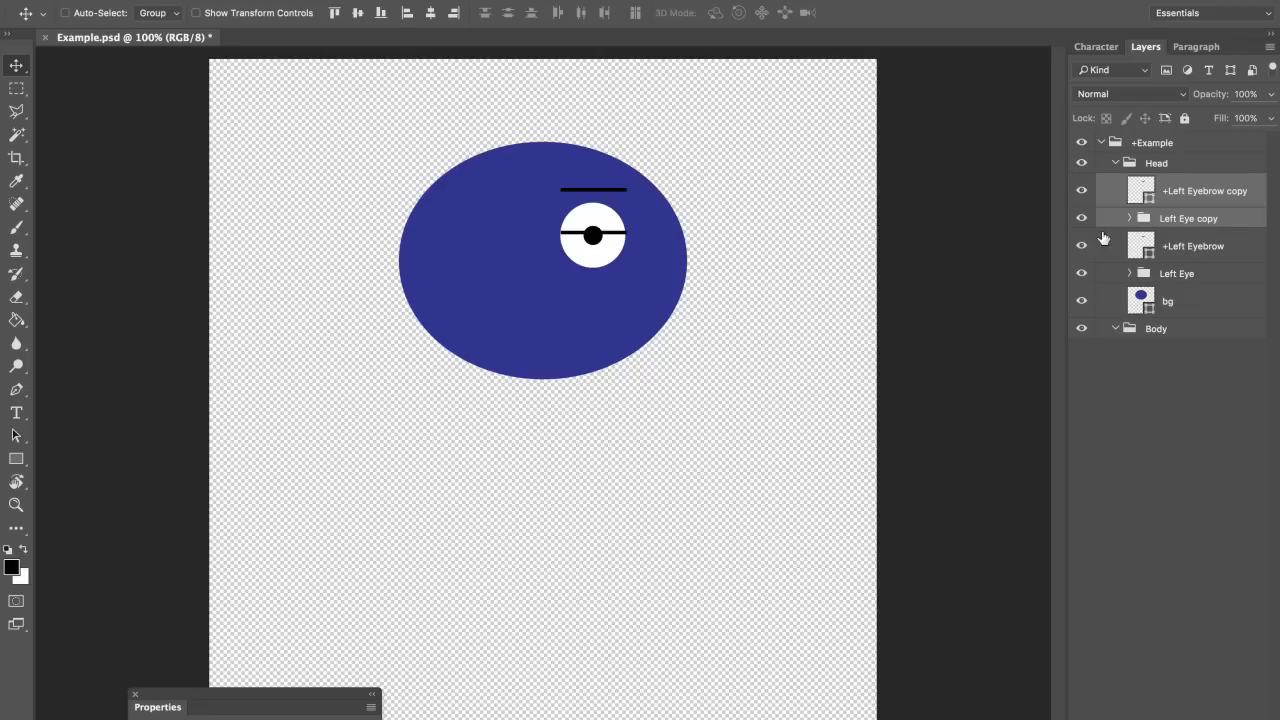
drag(762, 306, 655, 296)
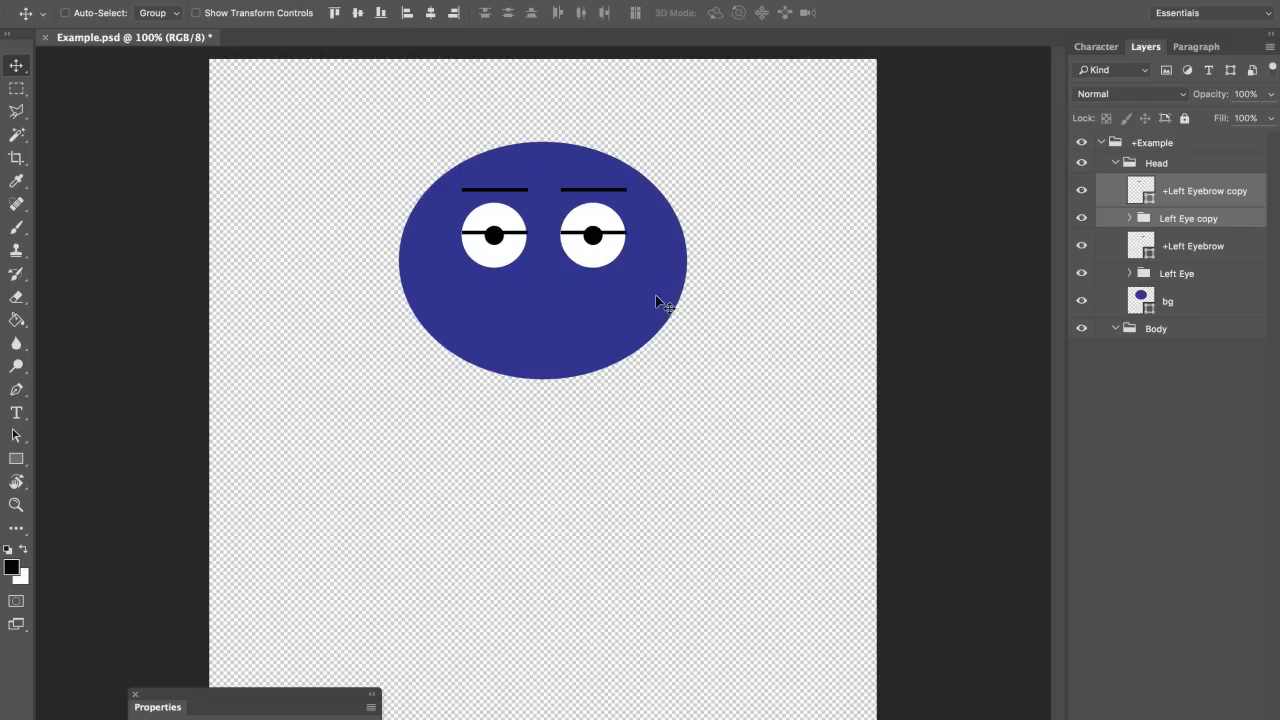
click(1130, 218)
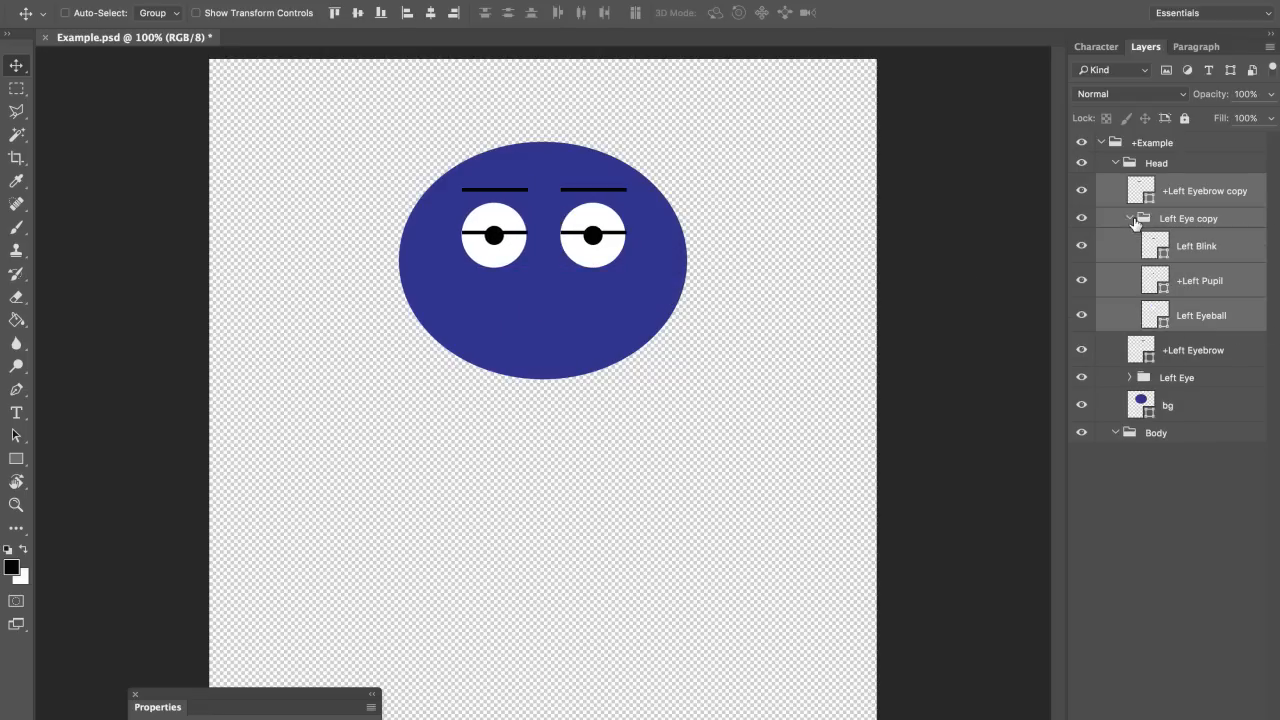
double_click(1177, 219)
text(R)
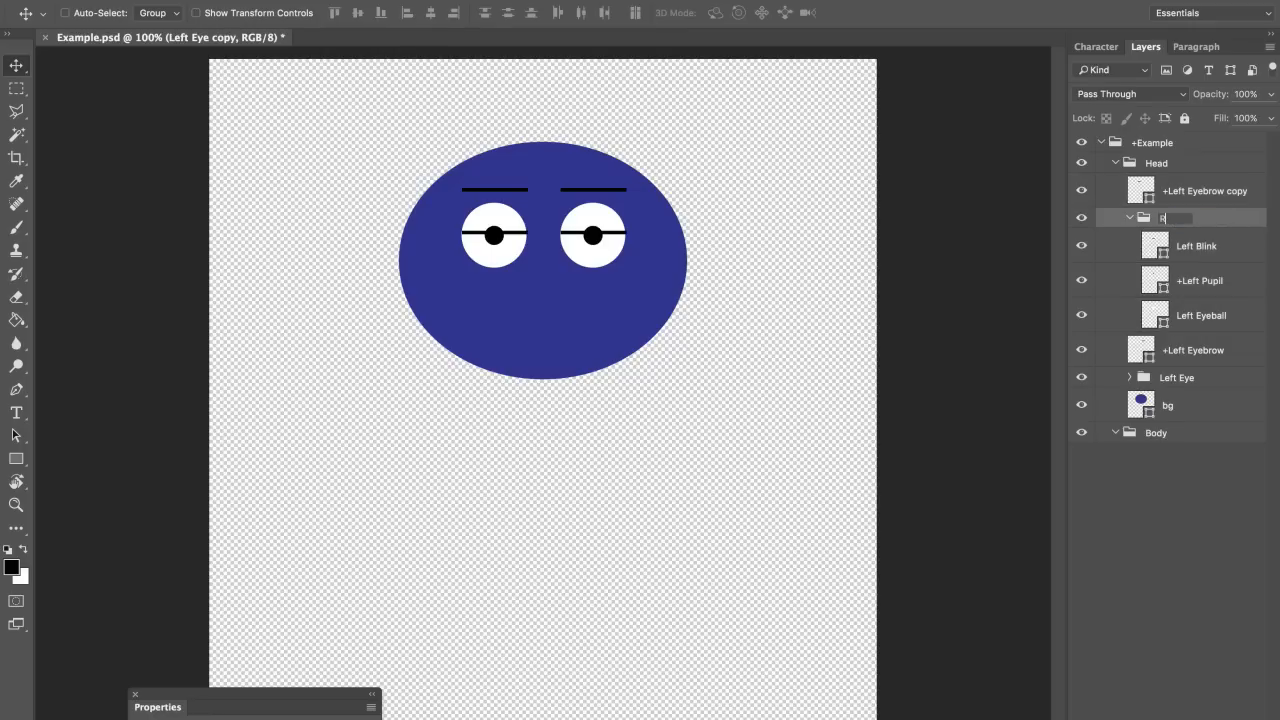
text(ight Eye)
key(Return)
Step: Rename the copied eye layers Right Blink, +Right Pupil and Right Eyeball
click(1183, 250)
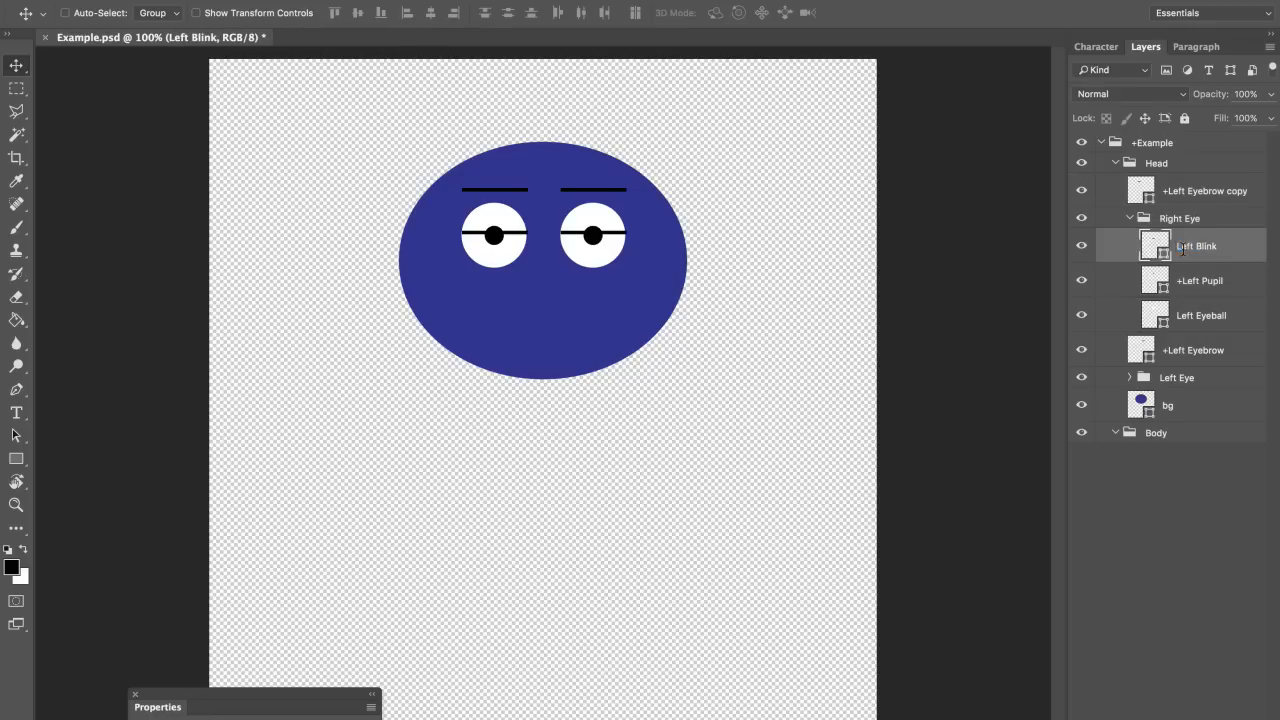
text(Right Blink)
key(Return)
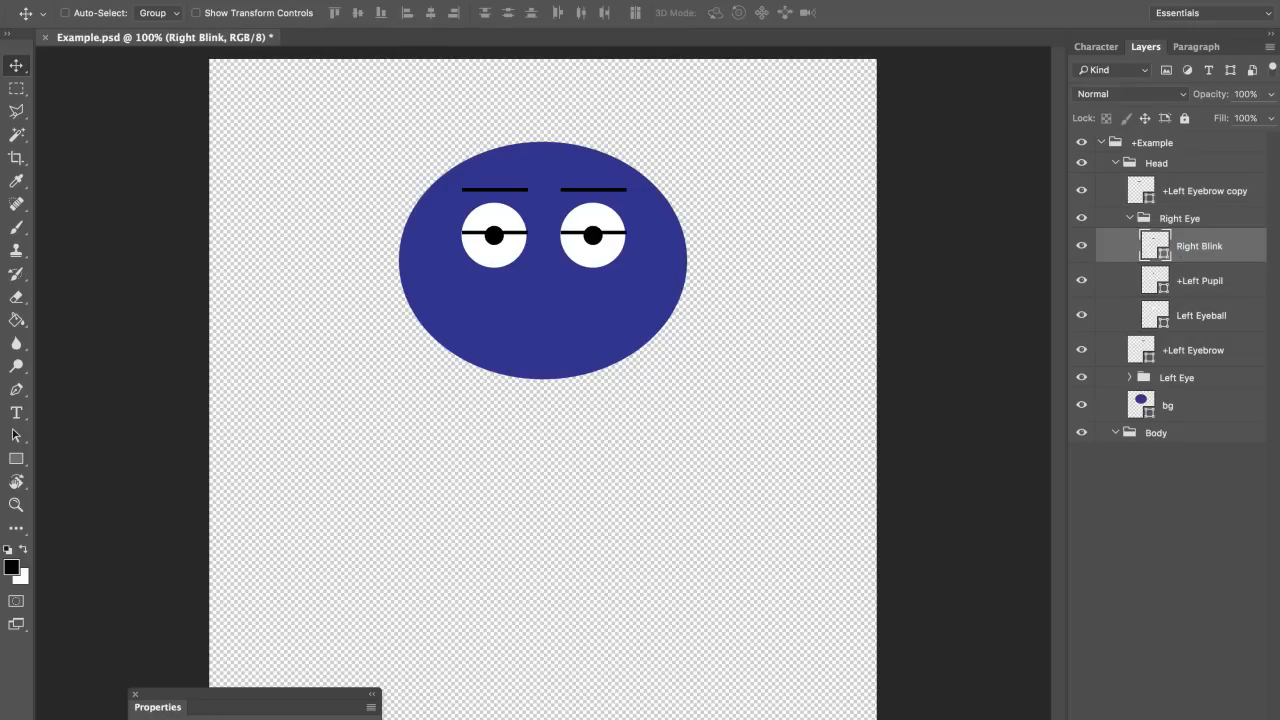
double_click(1199, 281)
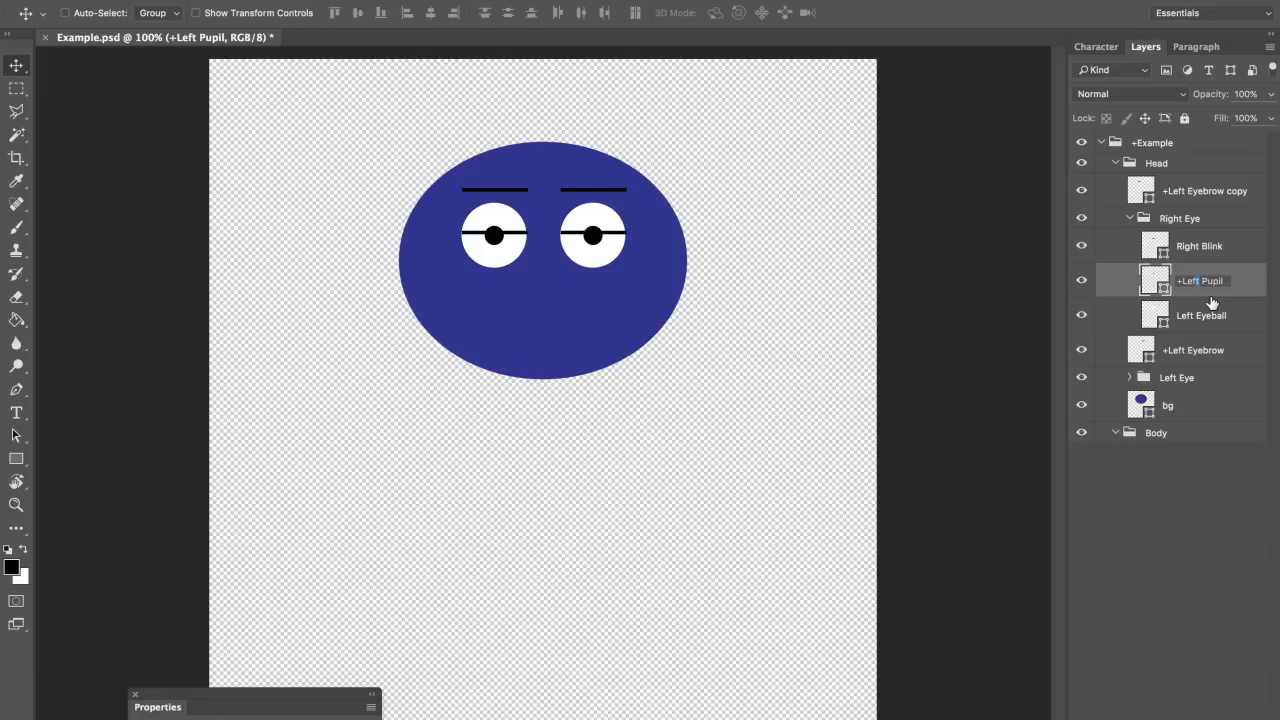
text(Right)
key(Return)
double_click(1192, 315)
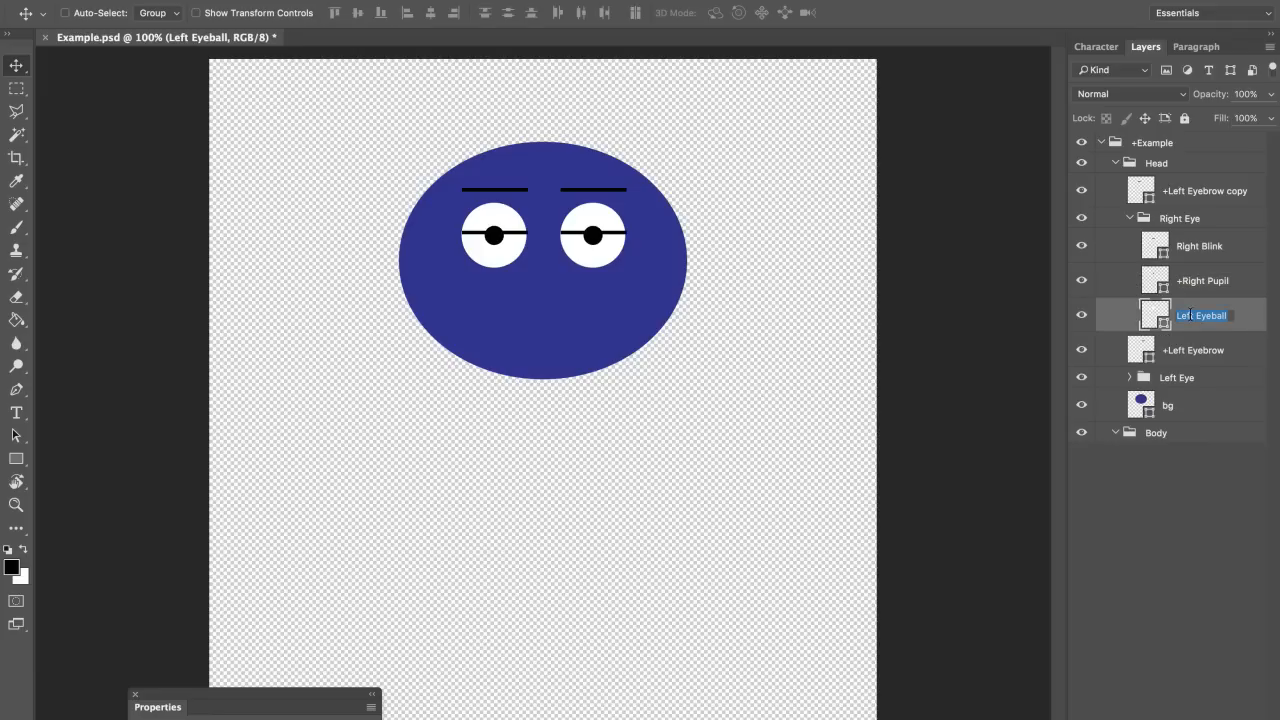
key(Left)
key(shift+Right)
text(Right)
key(Return)
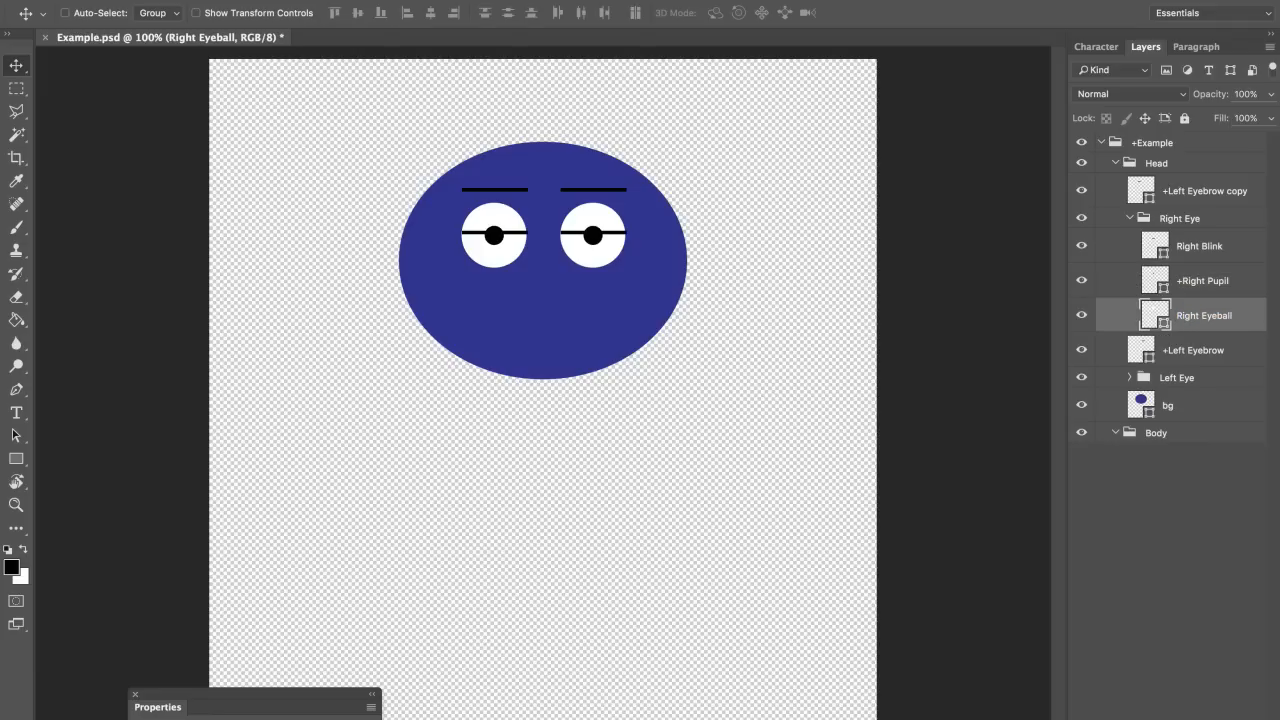
Step: Rename the eyebrow copy +Right Eyebrow, collapse Right Eye, and save the document
double_click(1191, 193)
key(Left)
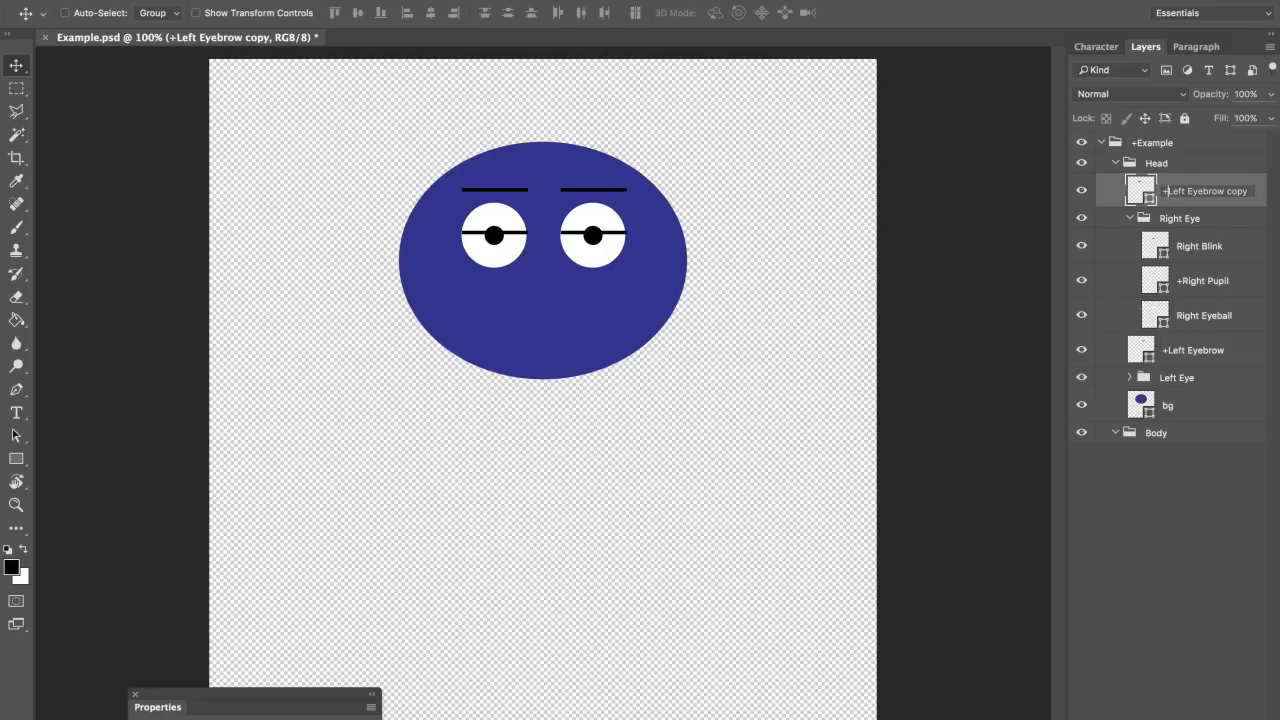
text(Right)
key(BackSpace)
key(BackSpace)
key(Return)
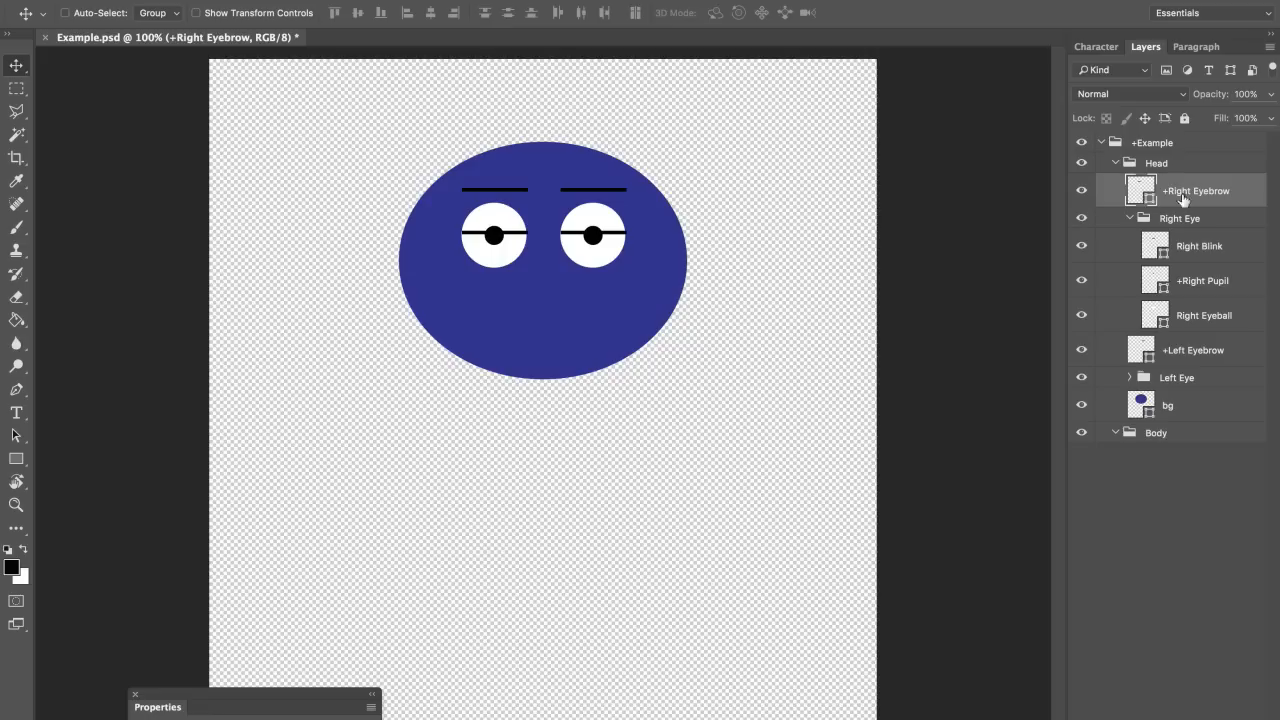
click(1186, 380)
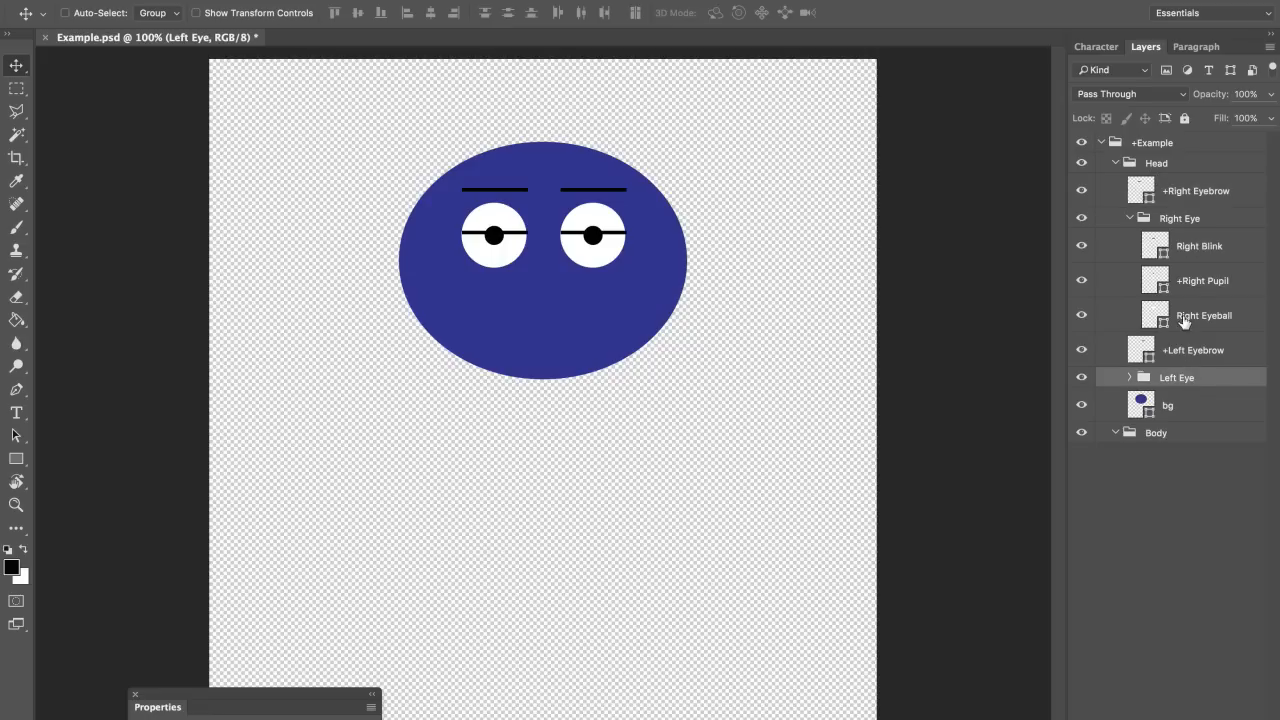
click(1130, 218)
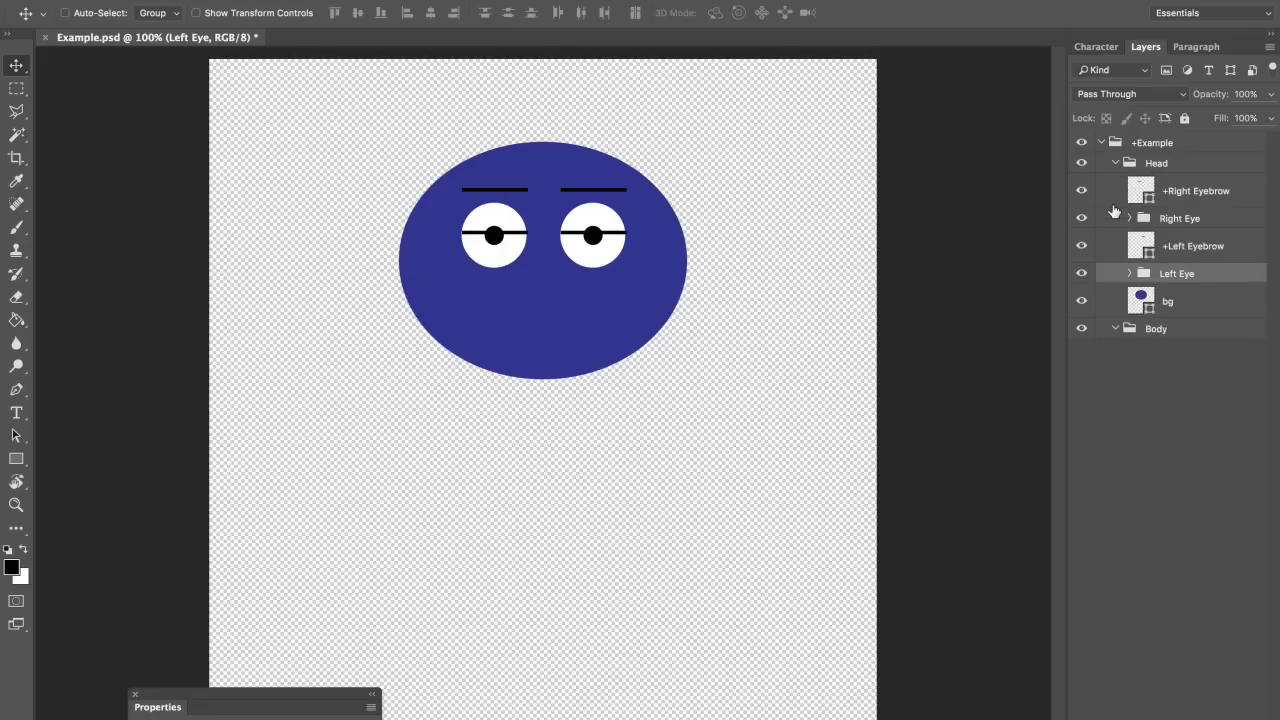
key(super+s)
Step: Open My Photoshop Puppet.psd and drag its +Mouth group into the Example document
click(1178, 322)
click(165, 0)
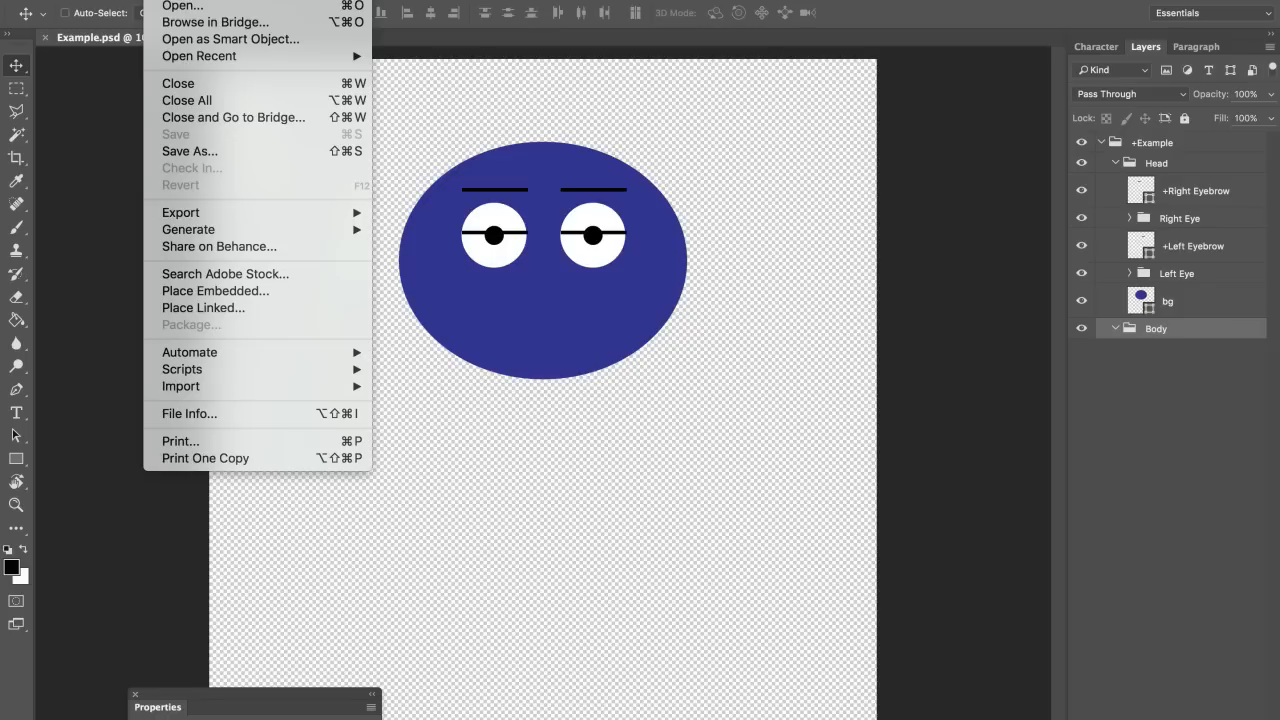
click(180, 5)
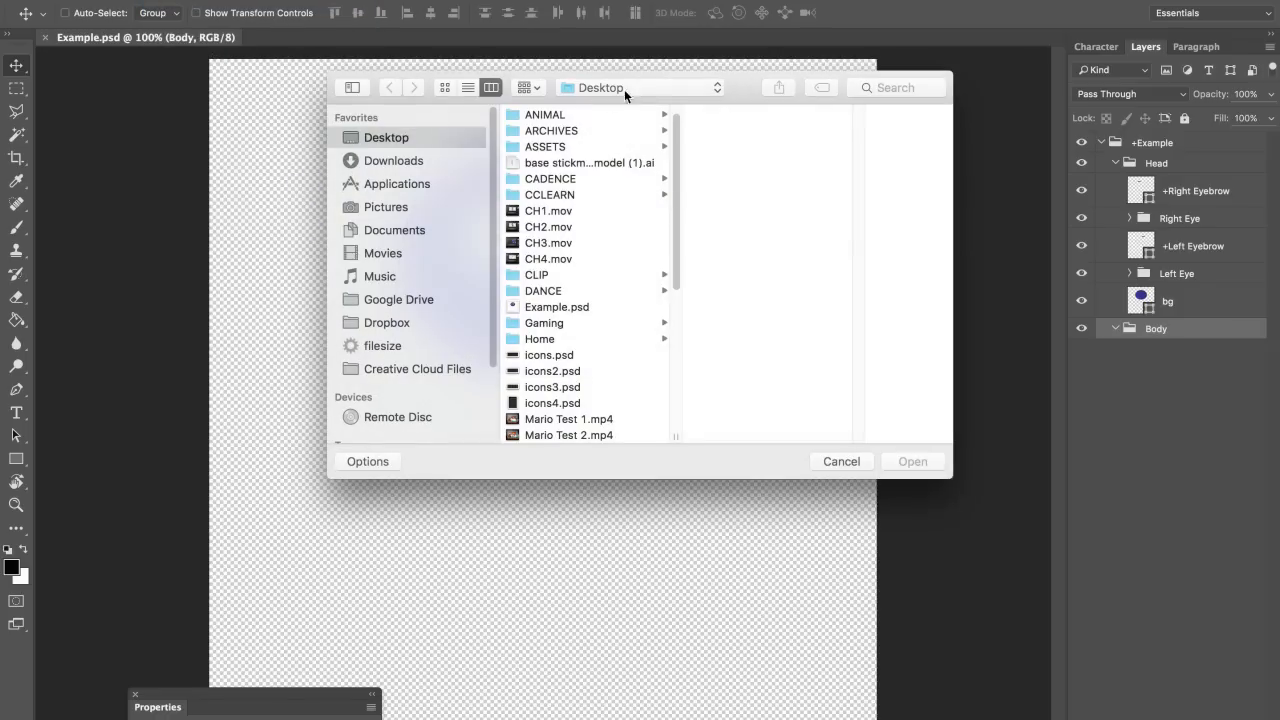
click(895, 88)
text(my p)
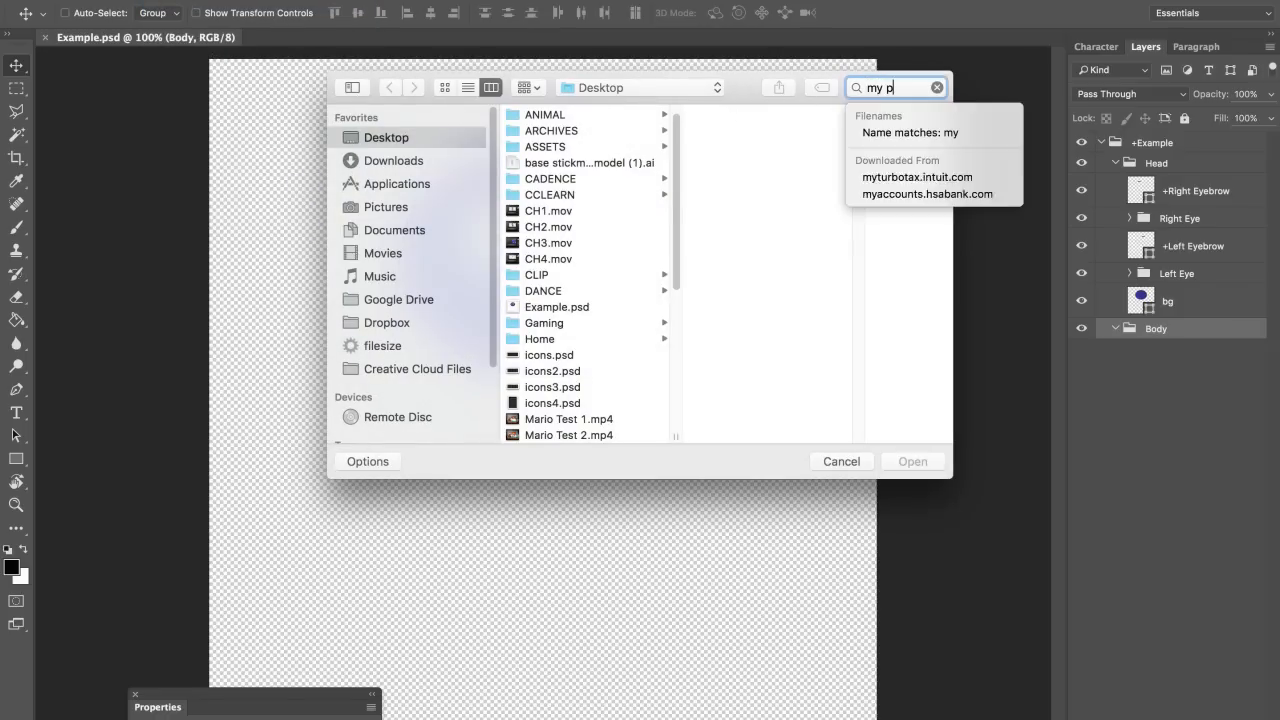
text(hotoshop pu)
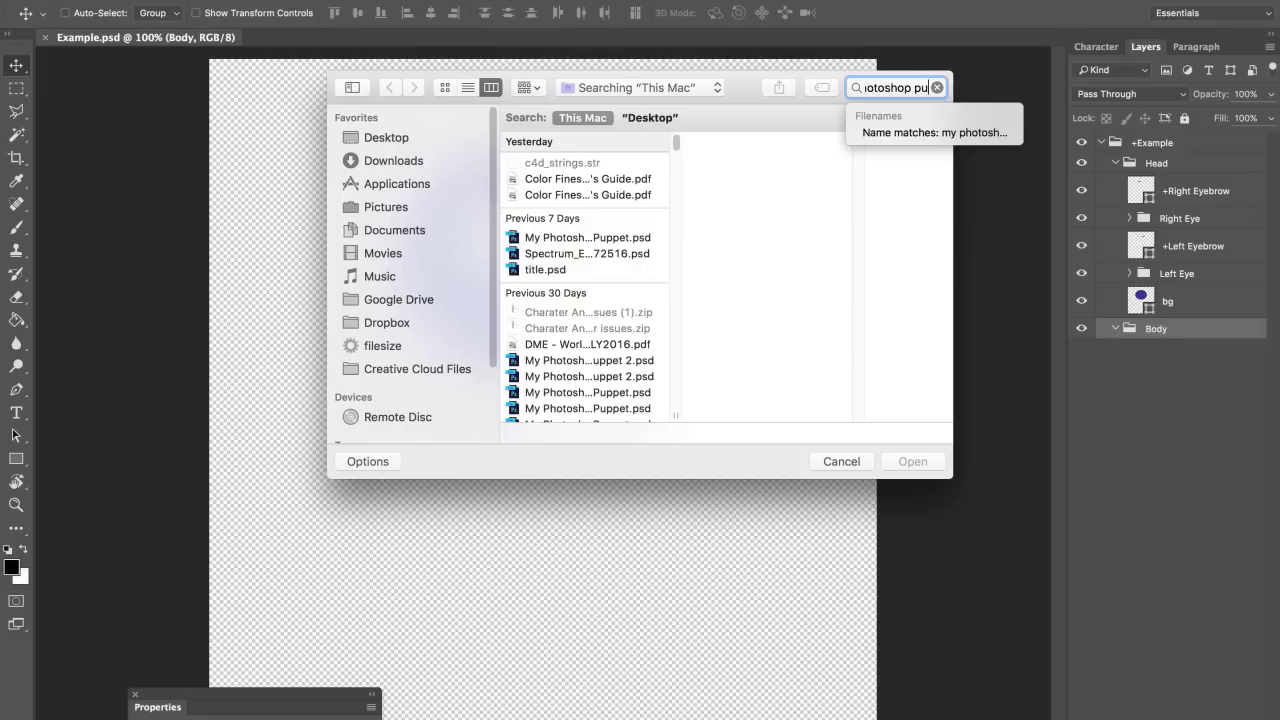
click(604, 163)
double_click(604, 162)
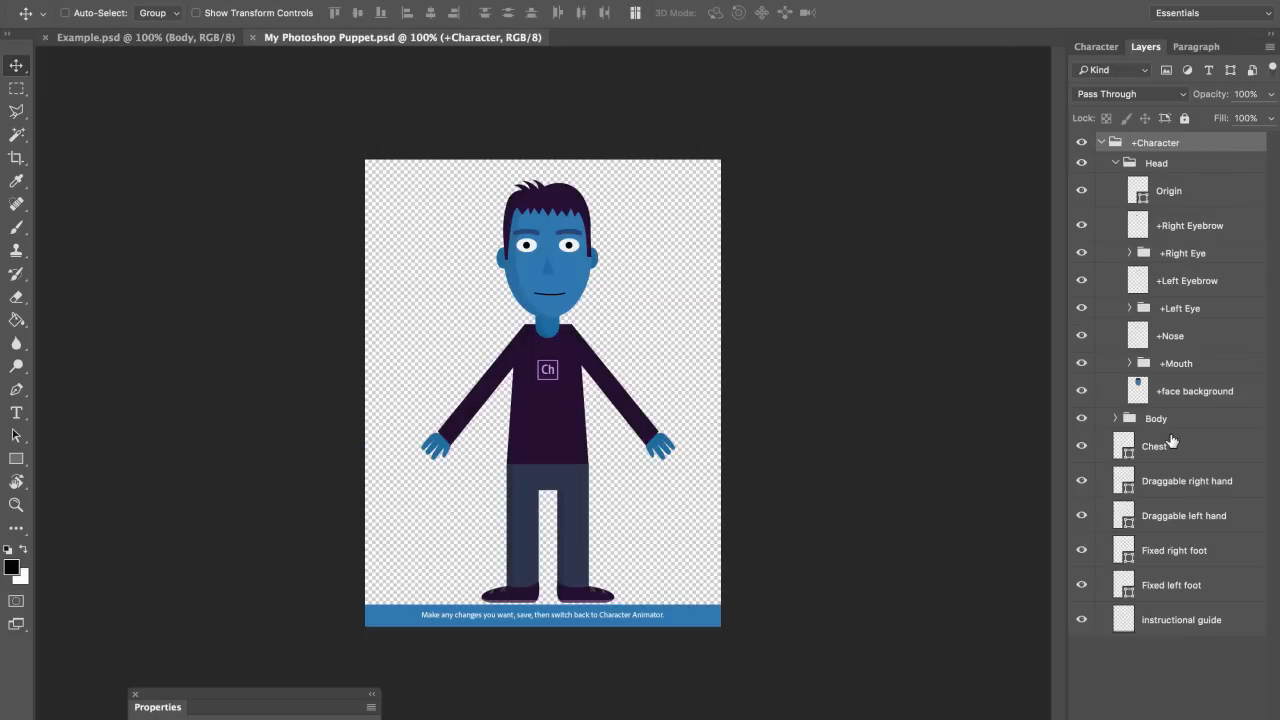
click(1180, 363)
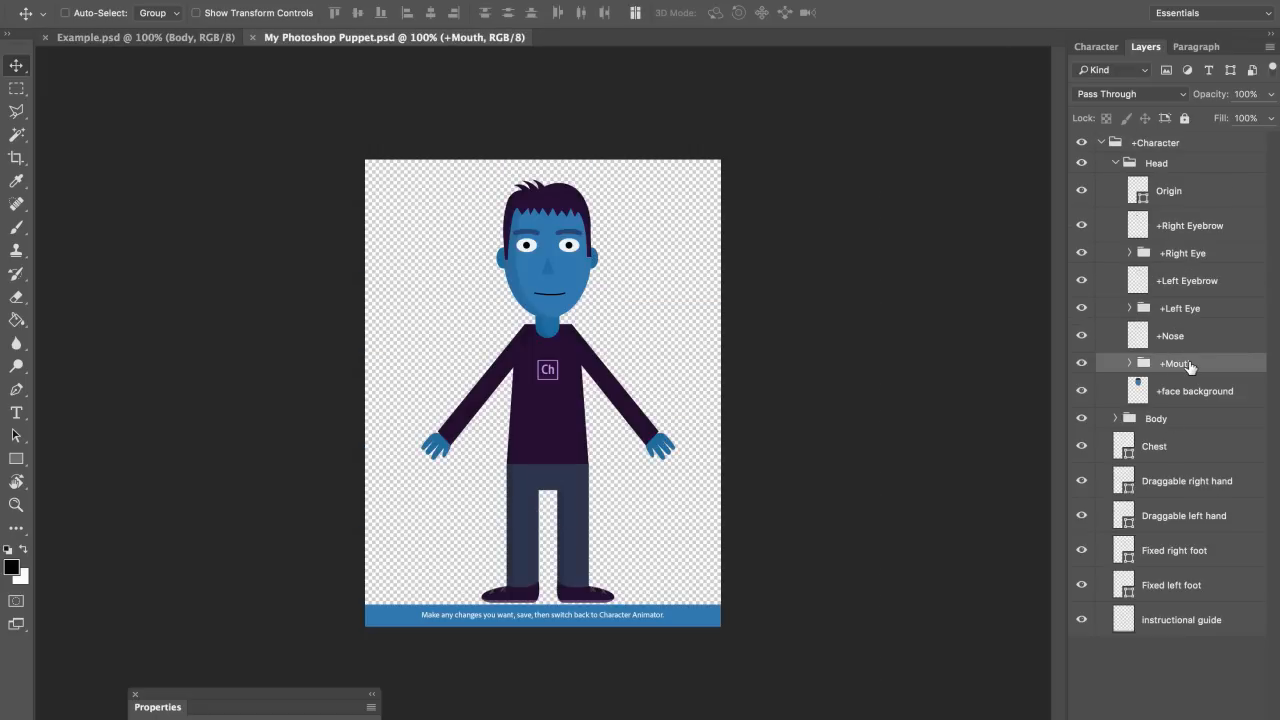
drag(1188, 366, 580, 270)
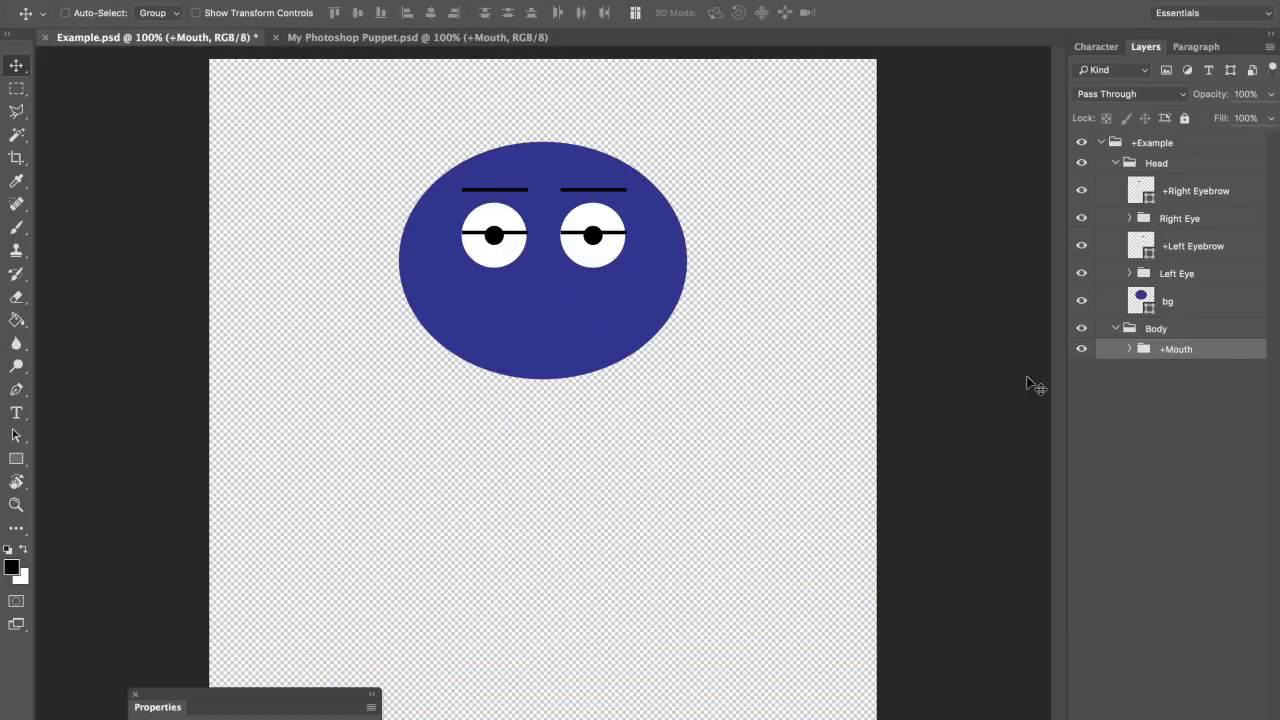
Step: Move +Mouth into the Head group above bg, then position and slightly shrink the mouth
drag(1190, 352, 1197, 293)
drag(621, 319, 586, 306)
key(ctrl+t)
key(Return)
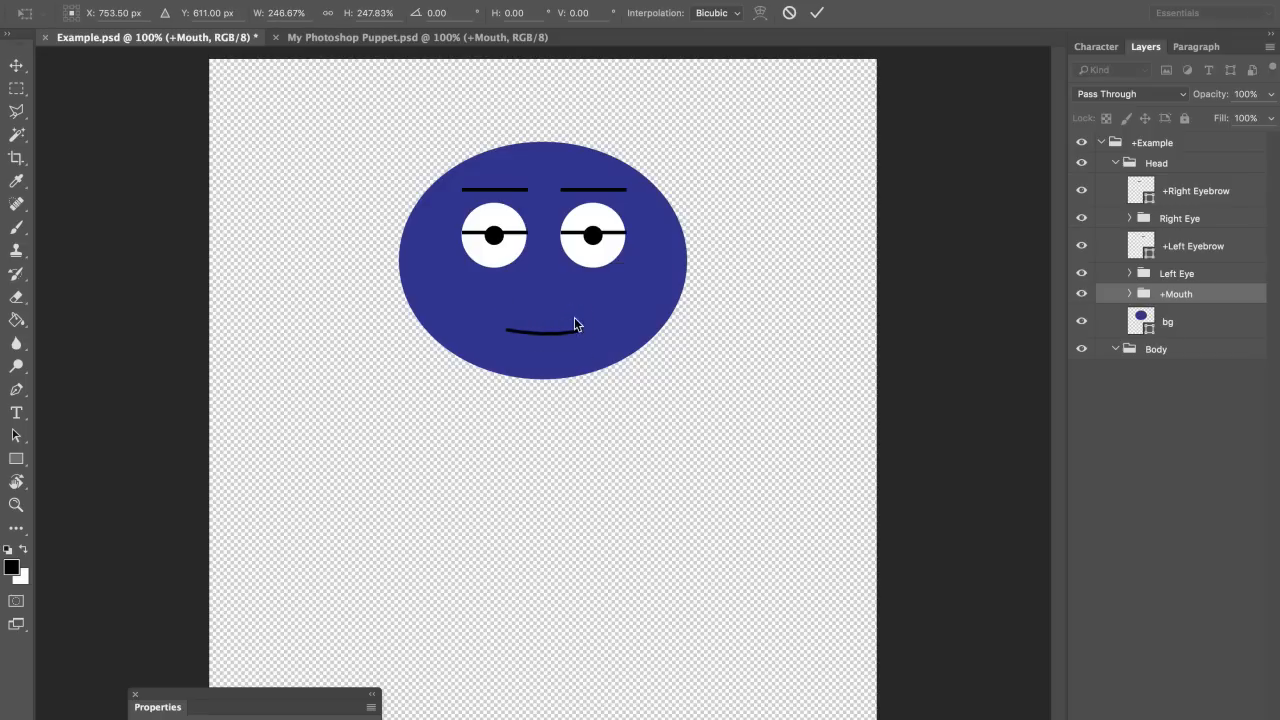
key(shift+Up)
key(shift+Up)
key(shift+Up)
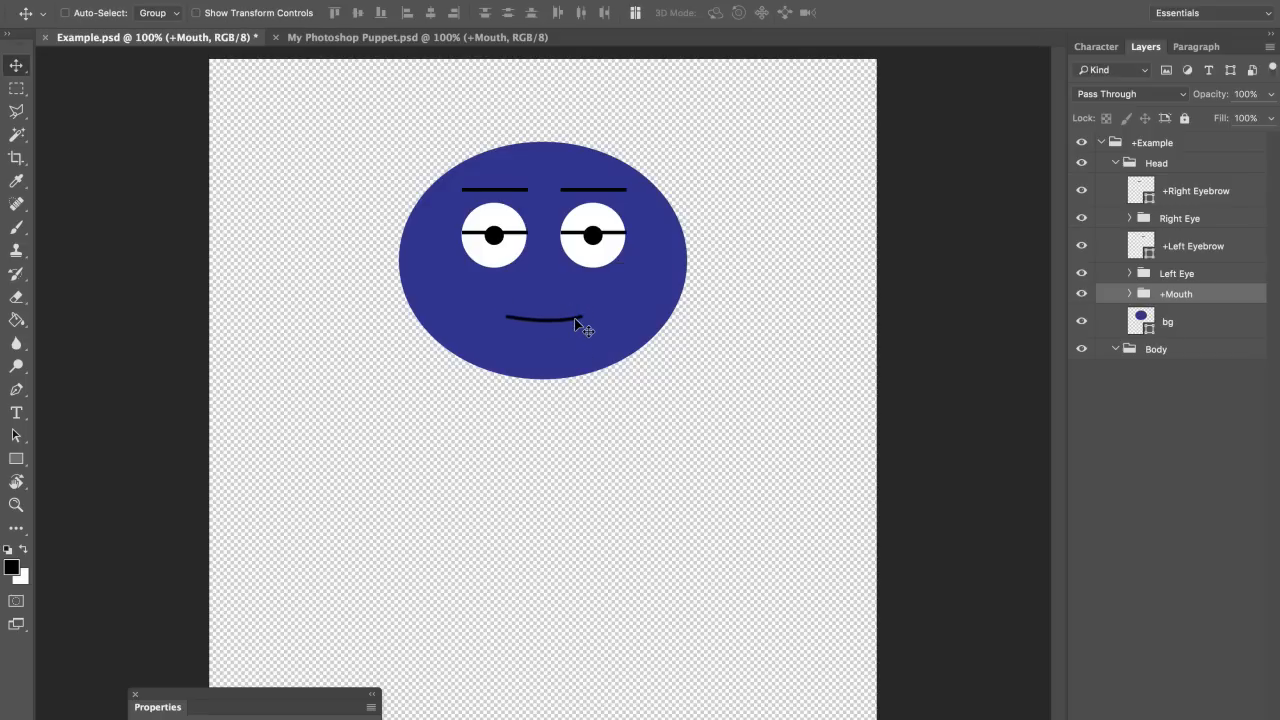
key(ctrl+t)
drag(586, 291, 583, 293)
key(Return)
Step: Save Example.psd and select the head's bg layer
click(196, 0)
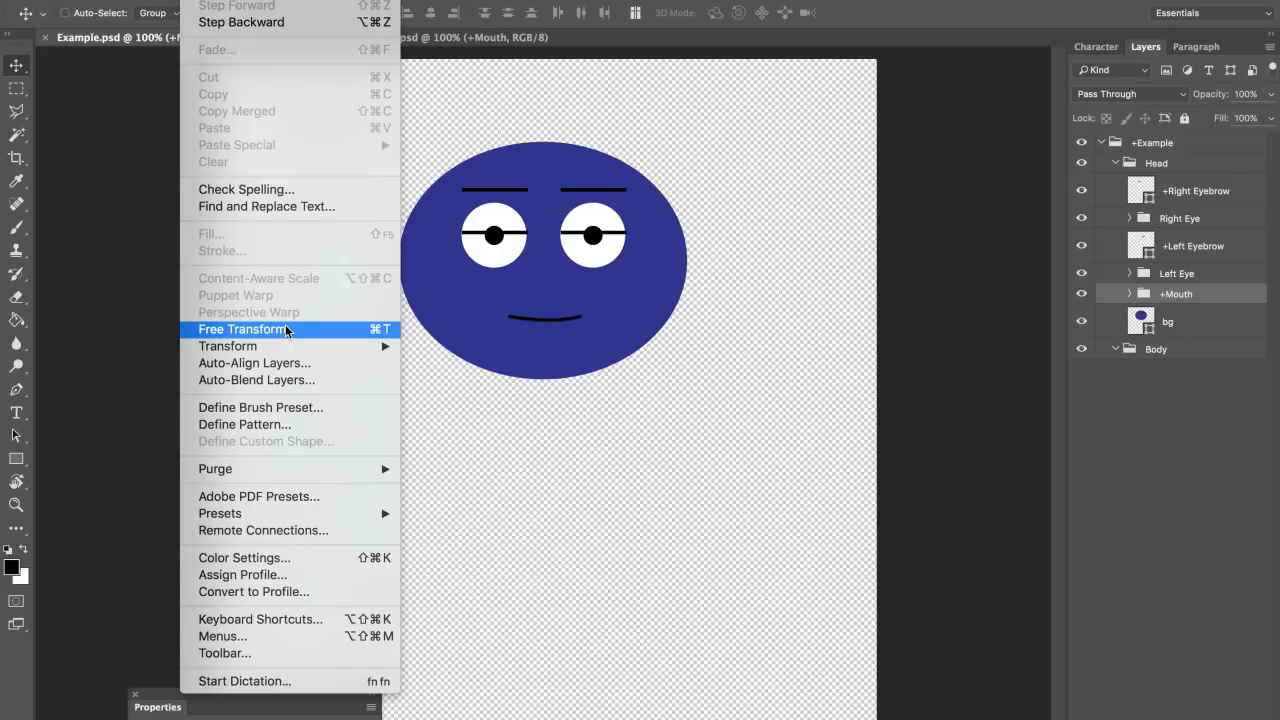
click(600, 277)
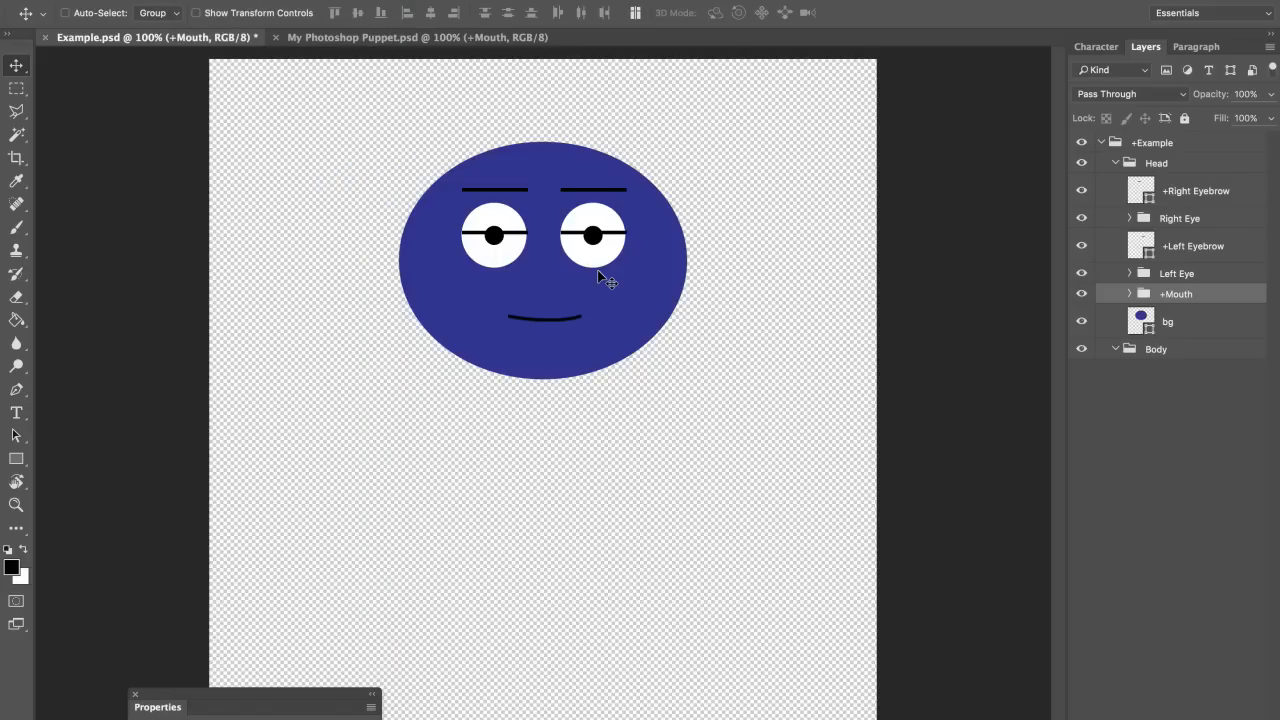
key(ctrl+s)
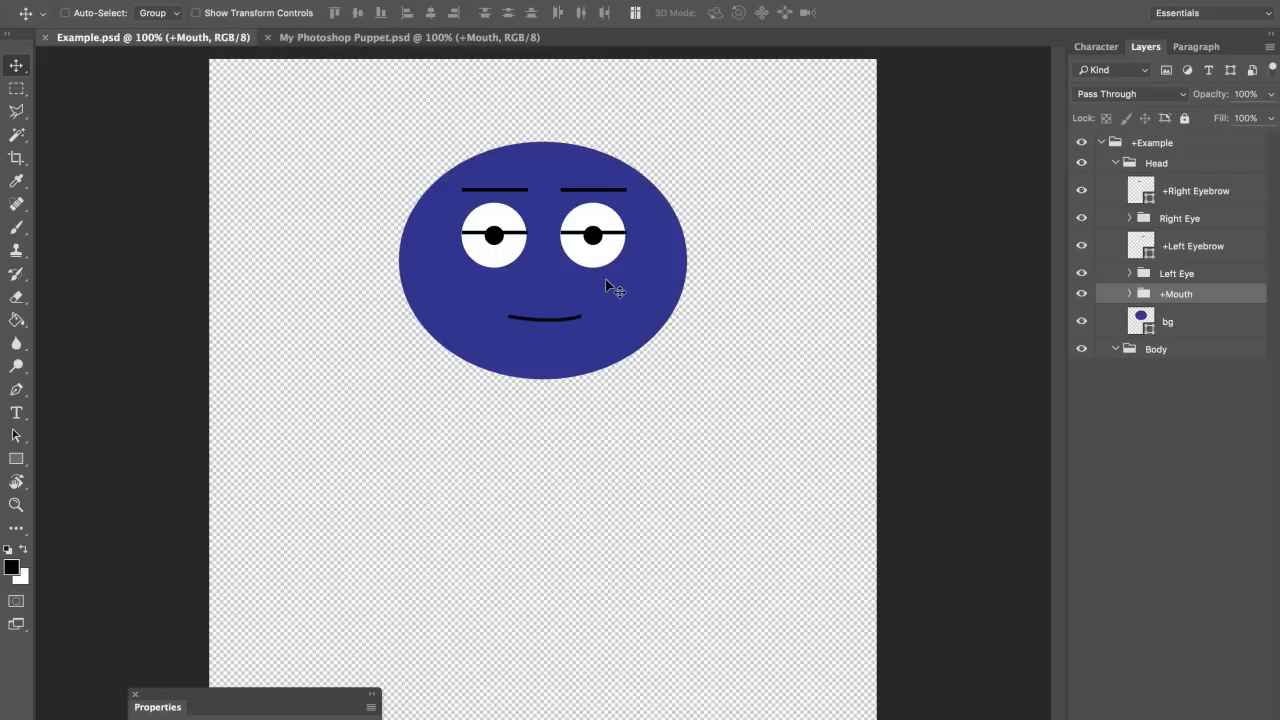
click(1149, 336)
Step: Draw a tall torso rectangle below the head on a new Body layer, filled 1c1e75
click(1160, 356)
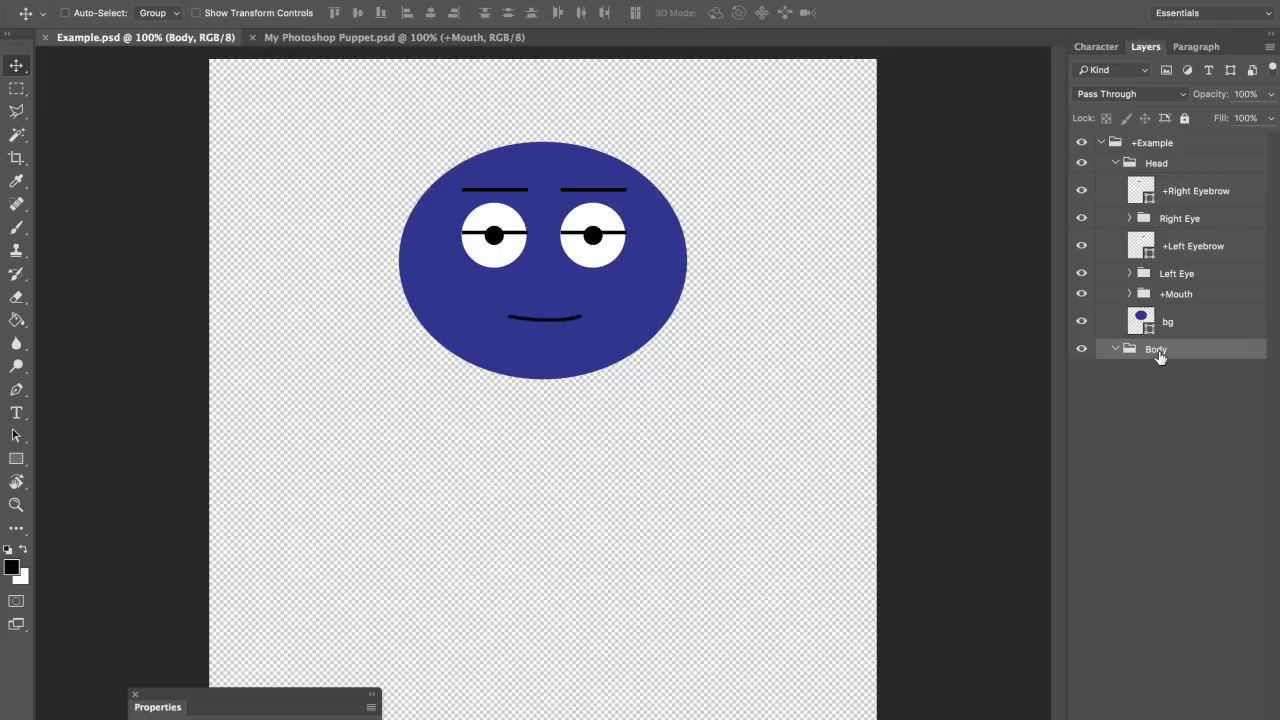
key(ctrl+shift+alt+n)
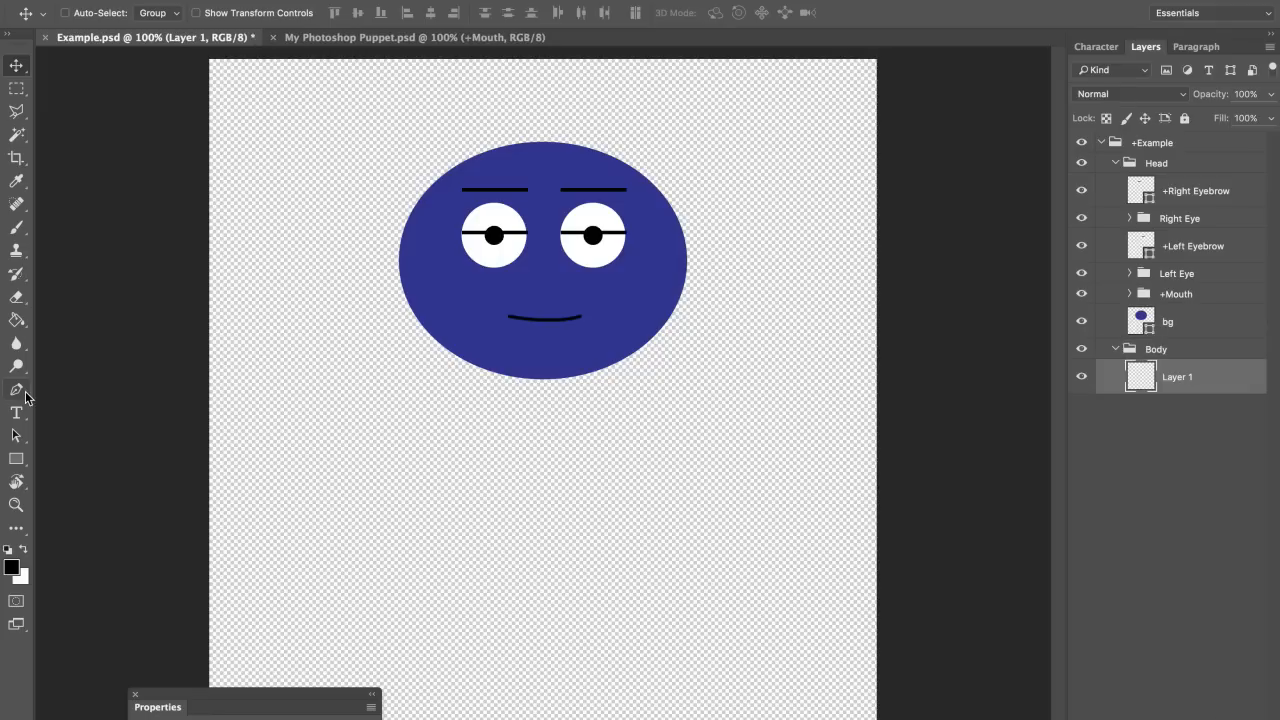
click(16, 459)
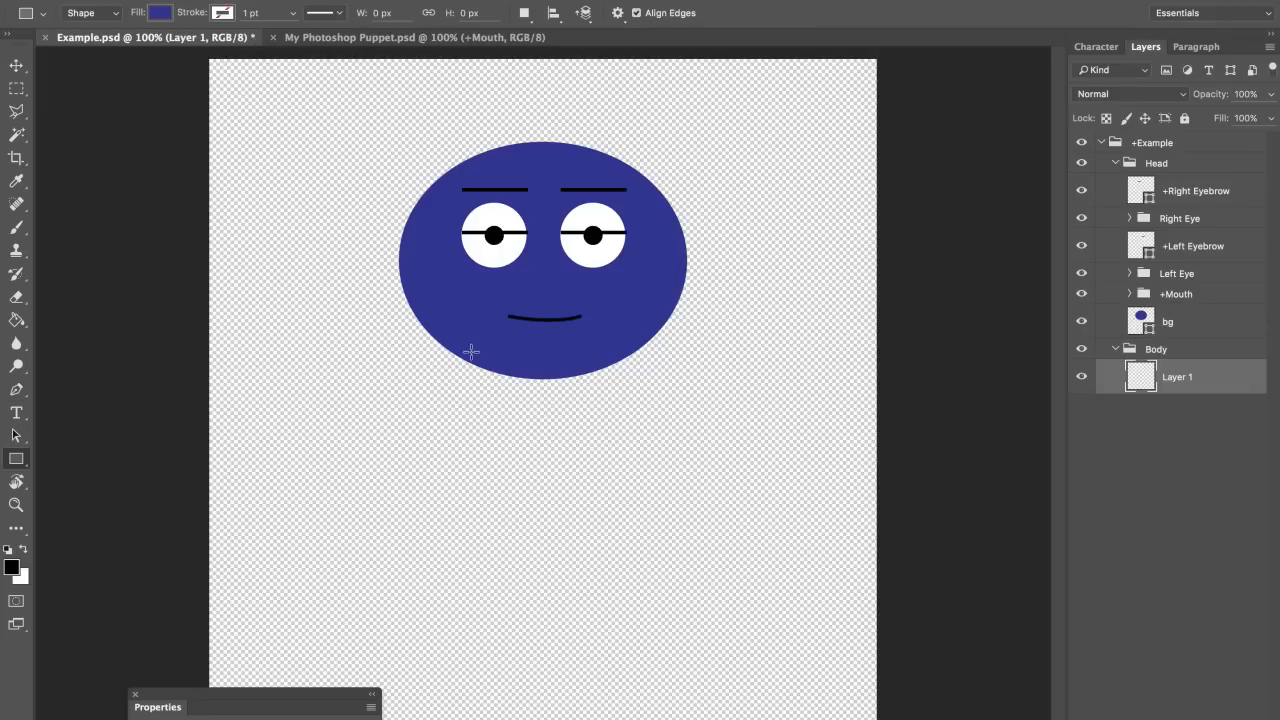
drag(354, 156, 618, 598)
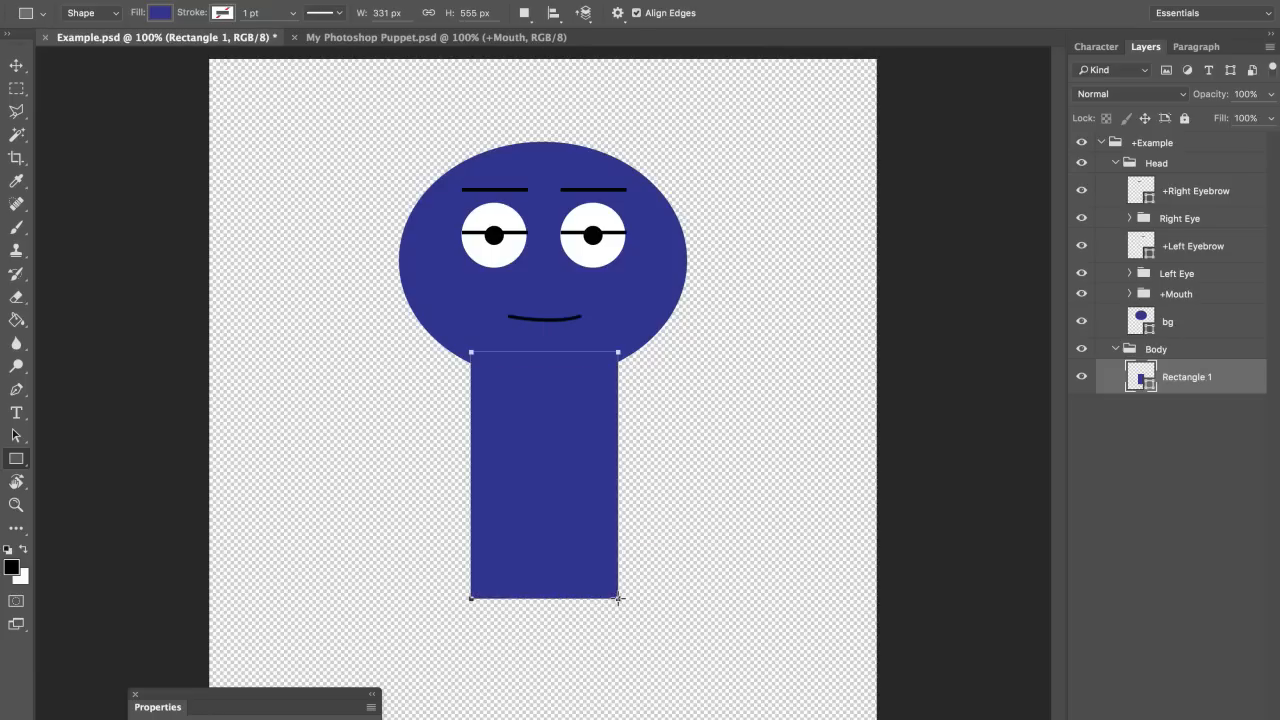
click(159, 13)
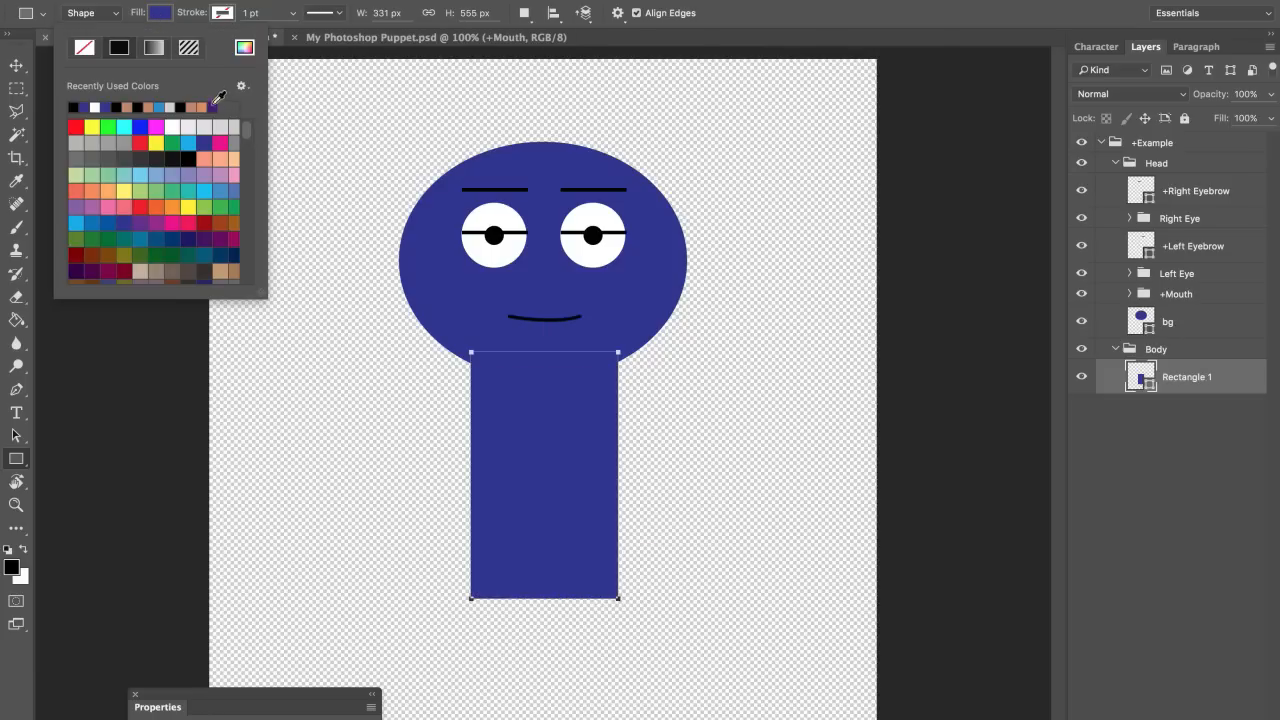
click(248, 49)
drag(583, 169, 583, 195)
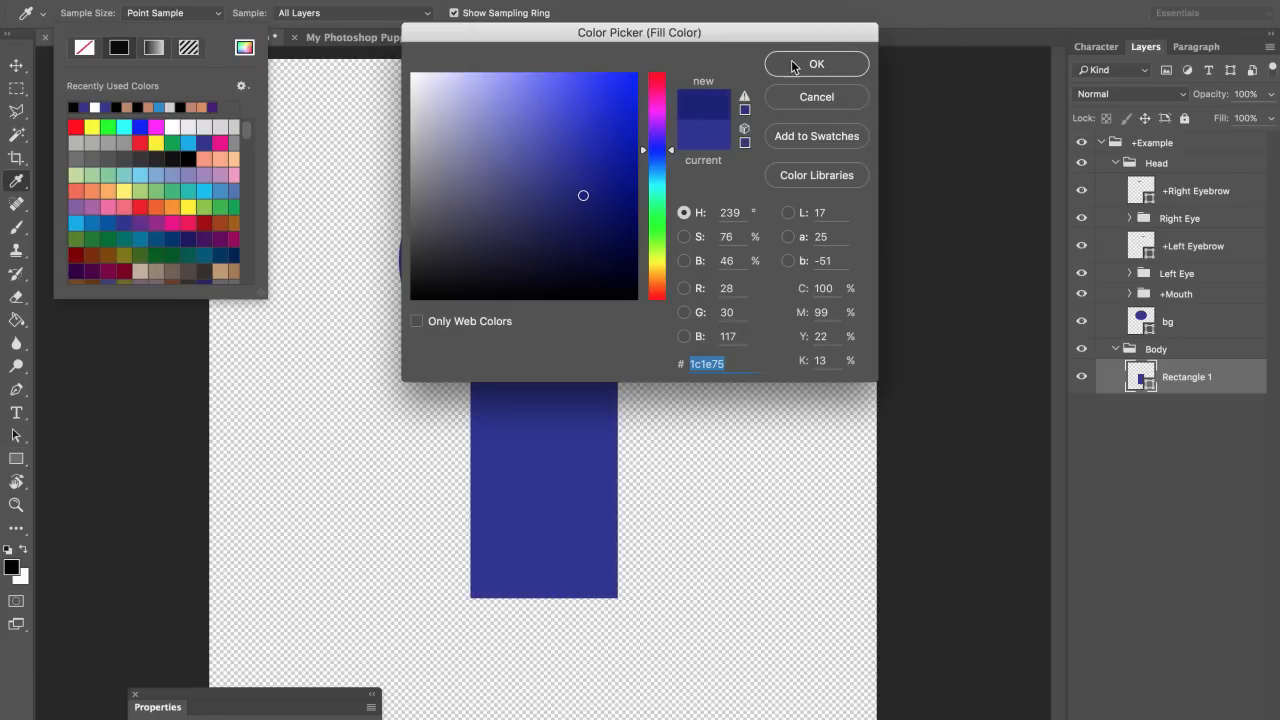
click(816, 64)
Step: Rename the torso rectangle layer to bg
click(16, 65)
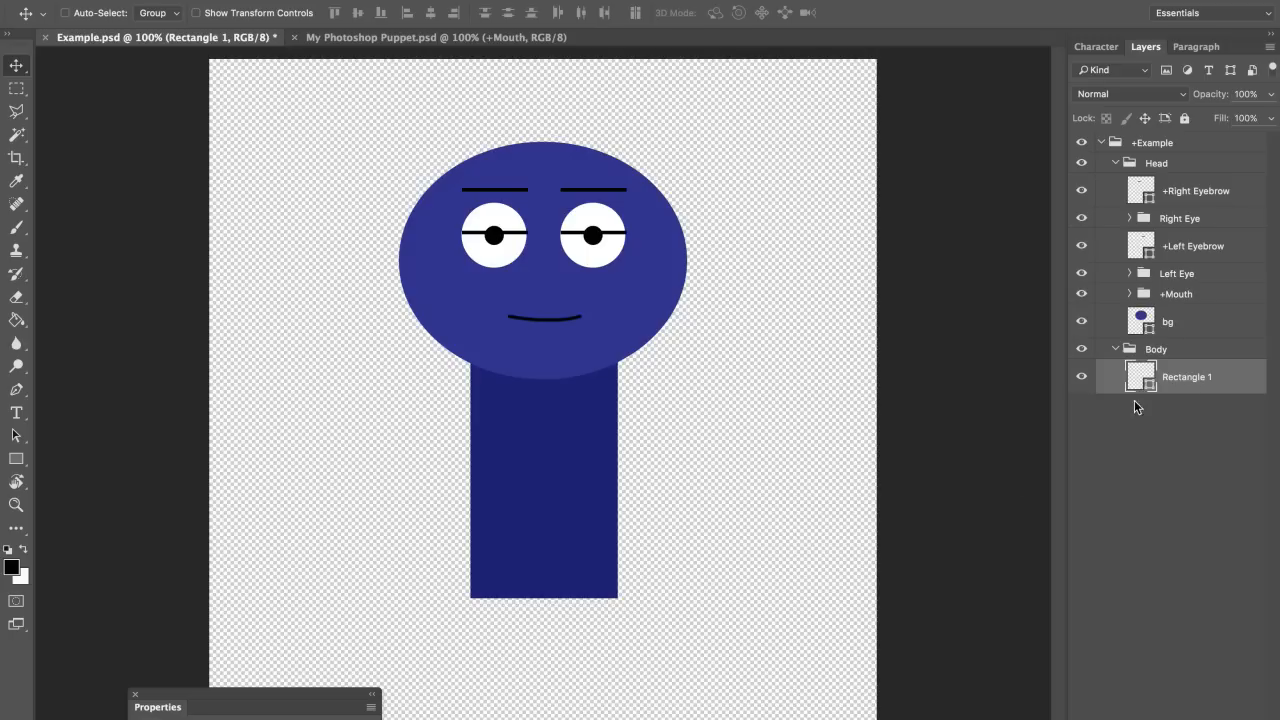
double_click(1186, 377)
text(body)
key(Return)
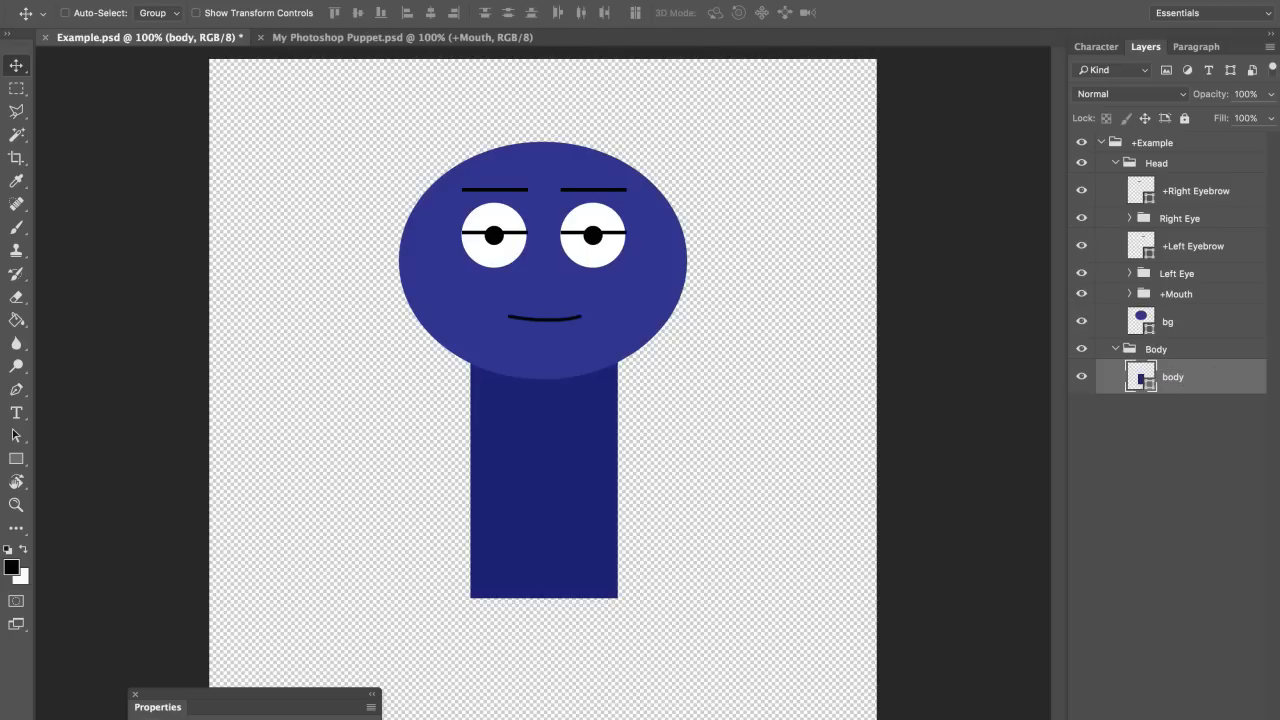
double_click(1175, 378)
text(bg)
key(Return)
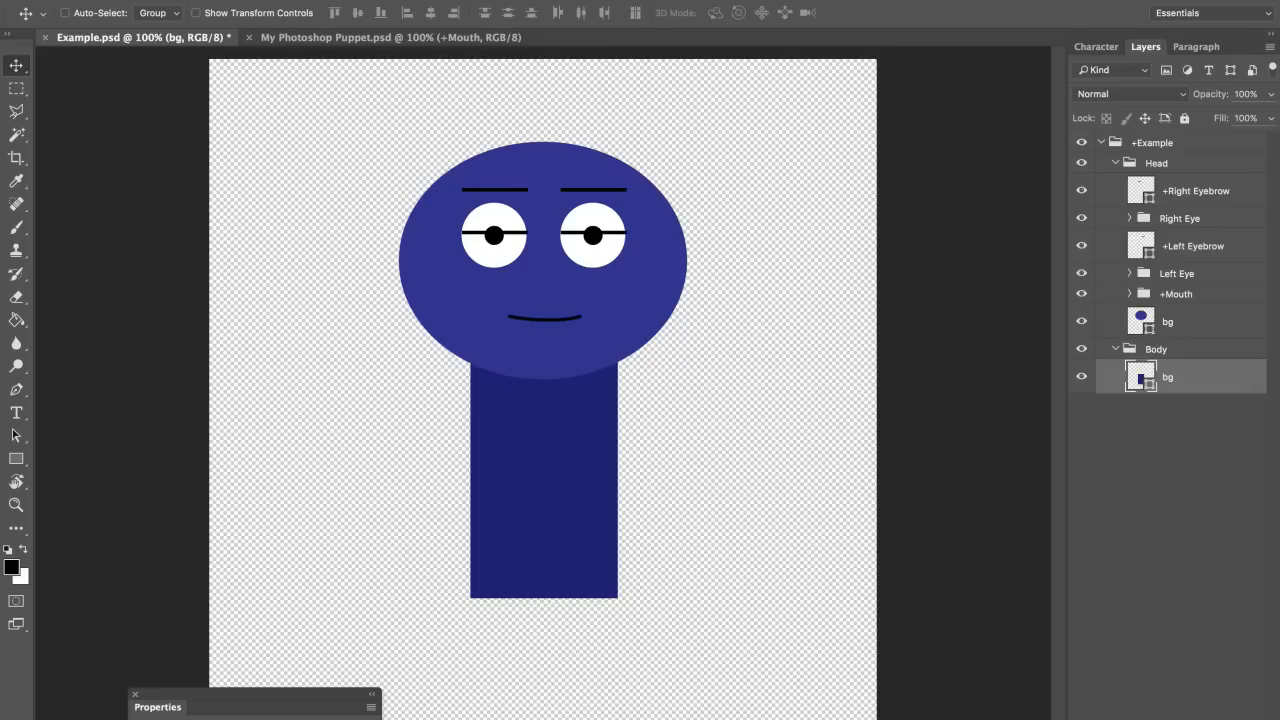
Step: Create a leftarm group in Body and draw a long thin arm rectangle filled with the torso's navy
key(ctrl+g)
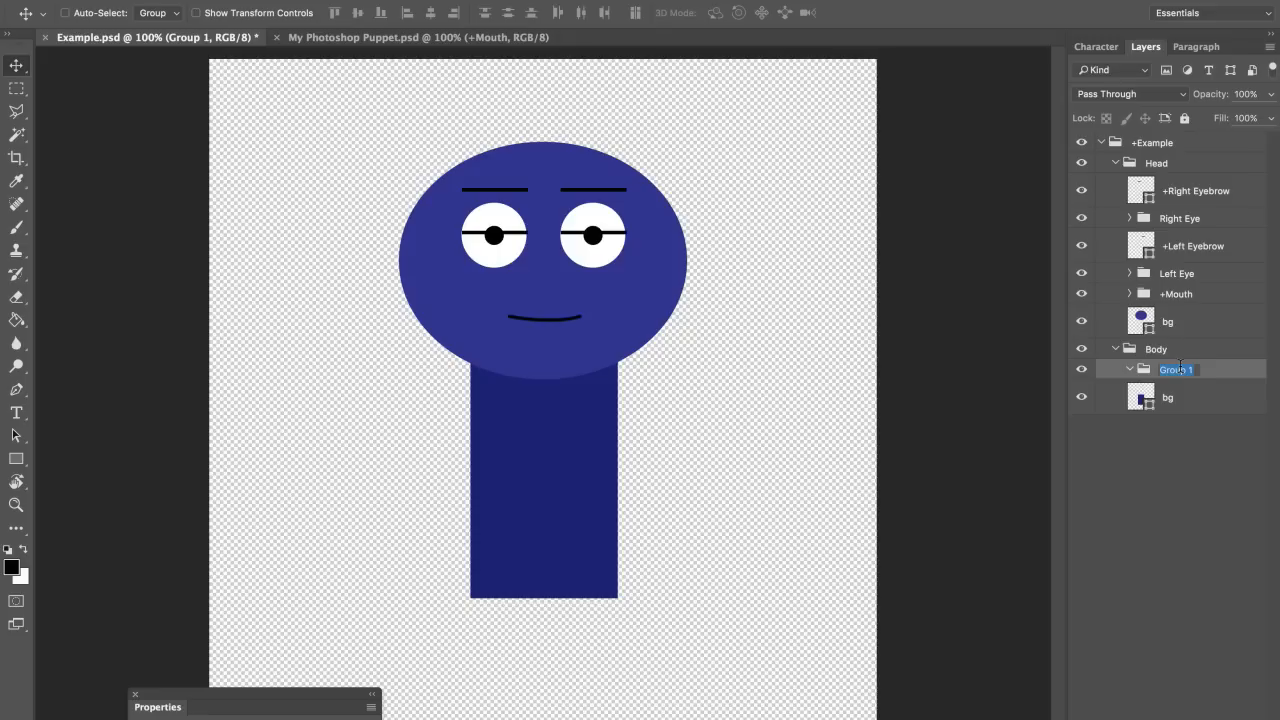
text(leftarm)
key(Return)
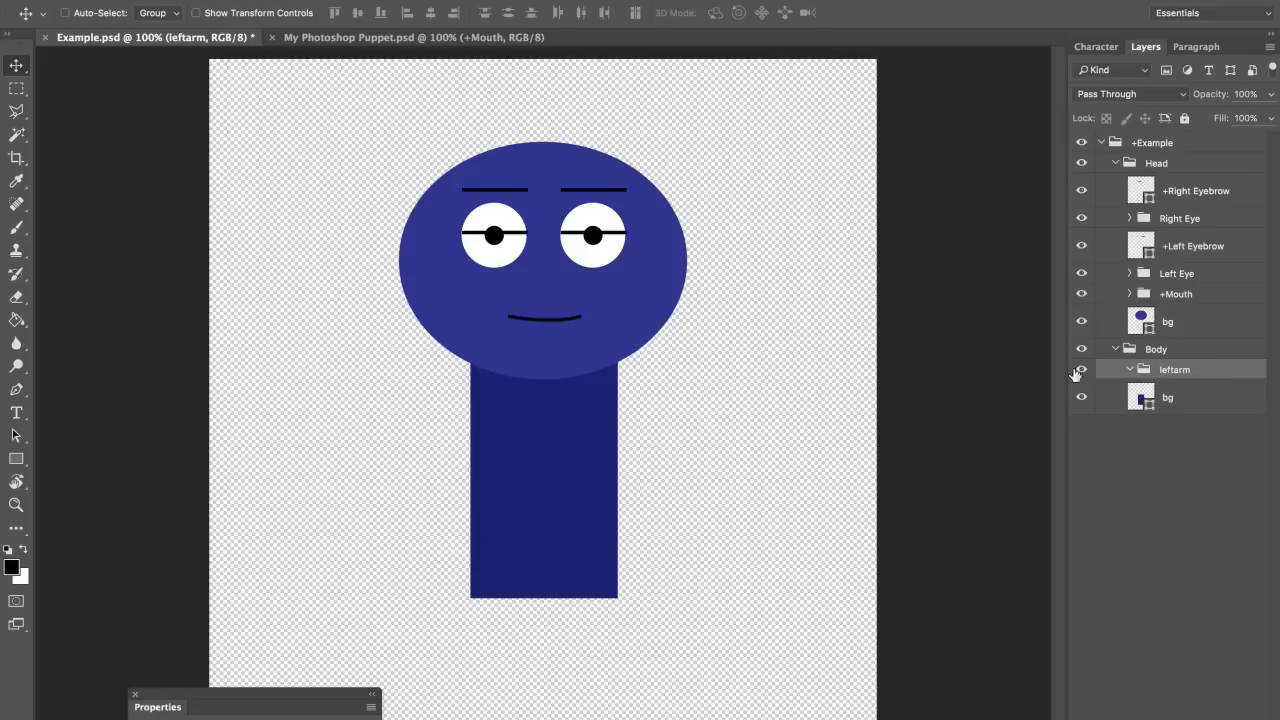
click(16, 458)
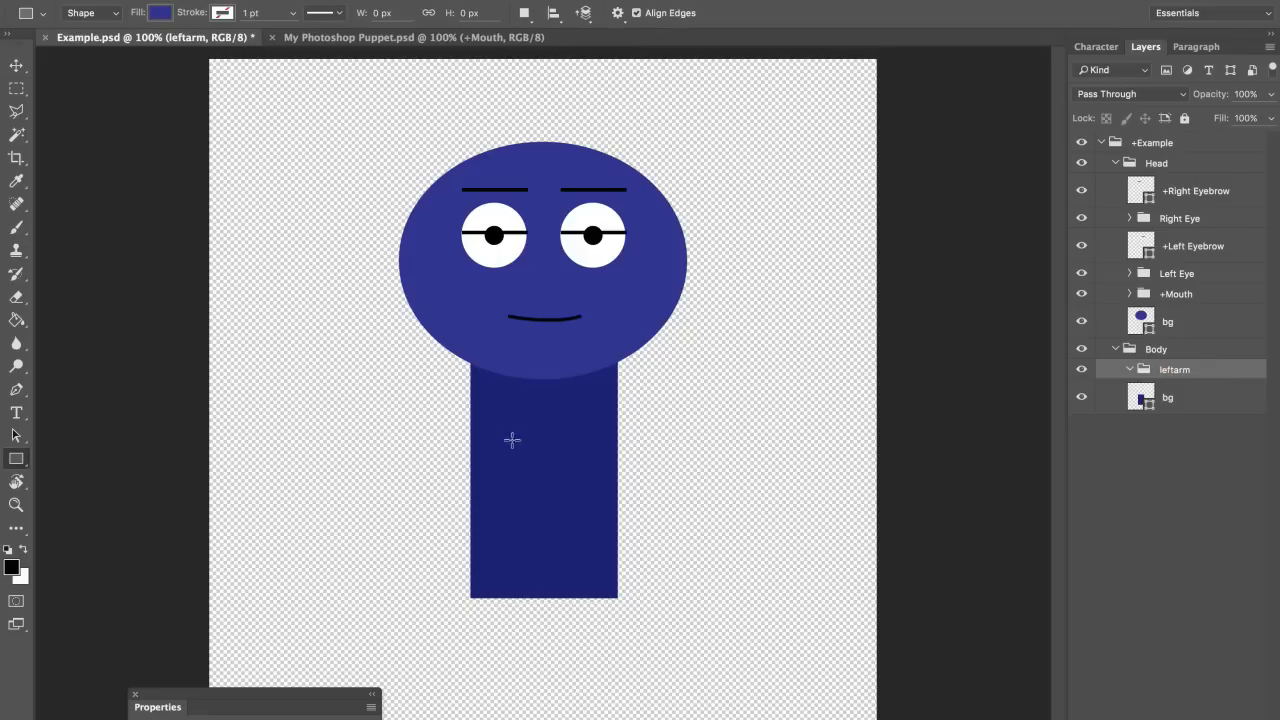
drag(587, 390, 698, 405)
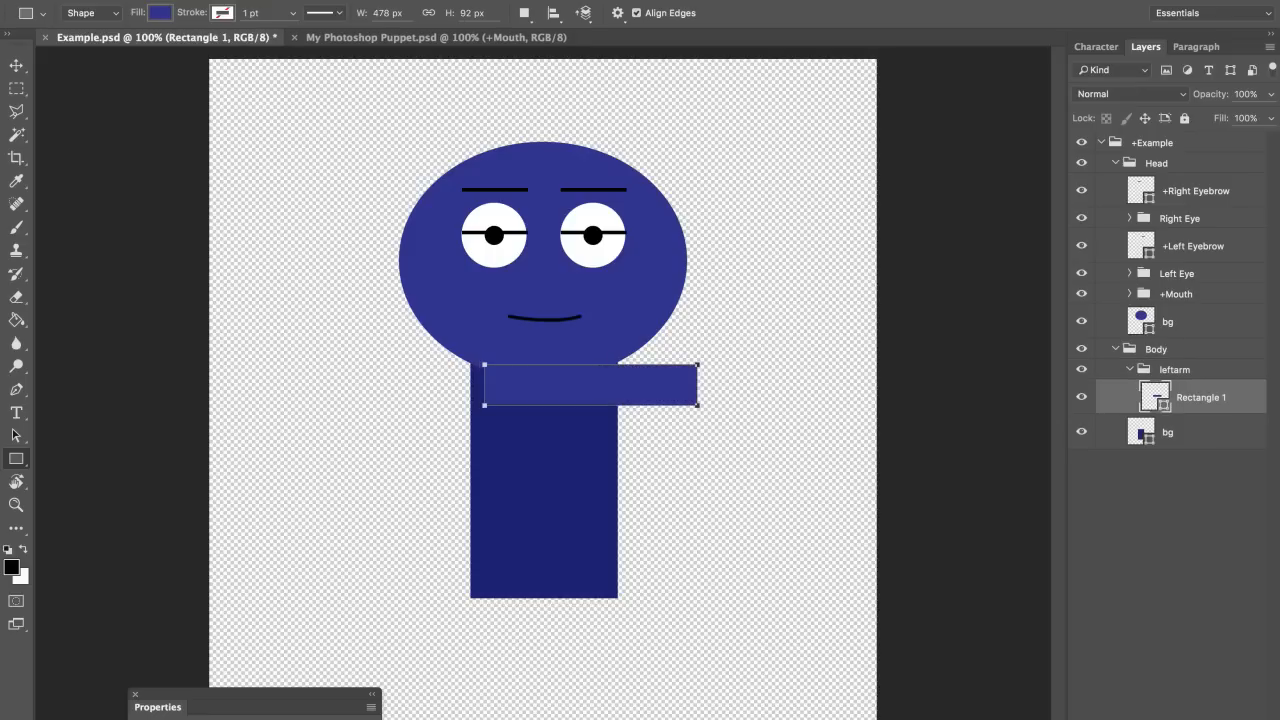
click(160, 13)
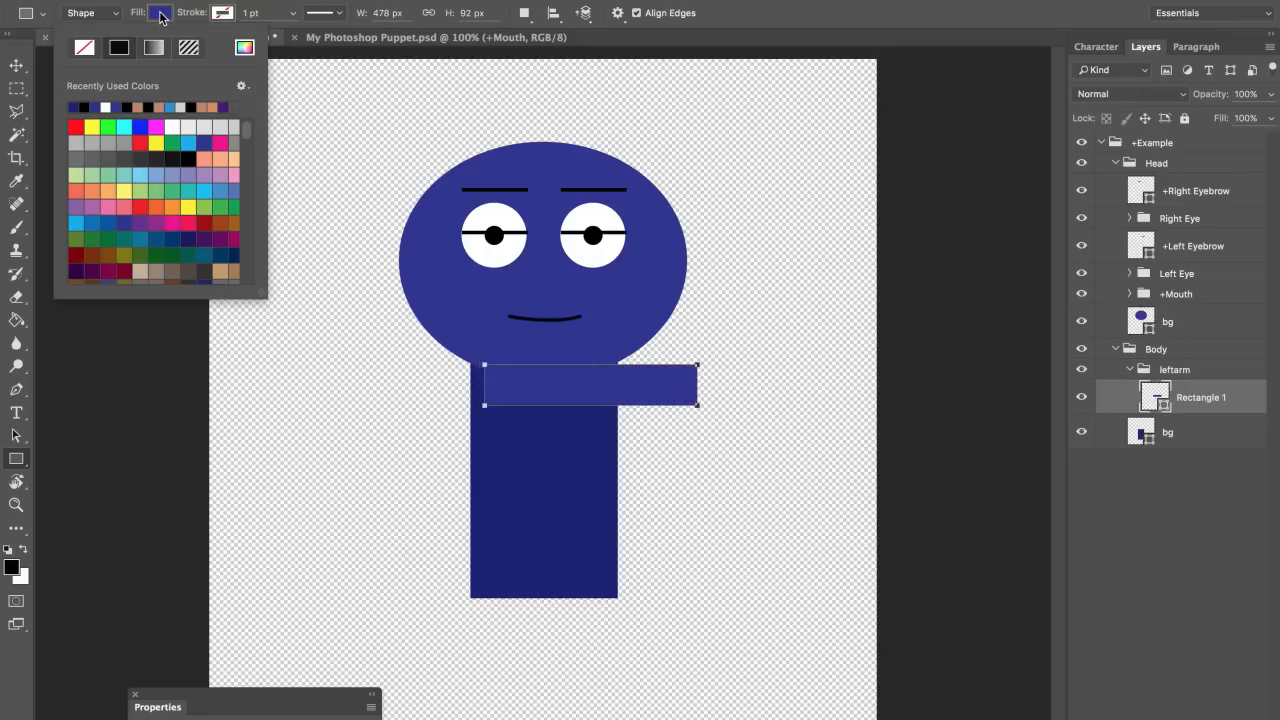
click(244, 49)
click(559, 449)
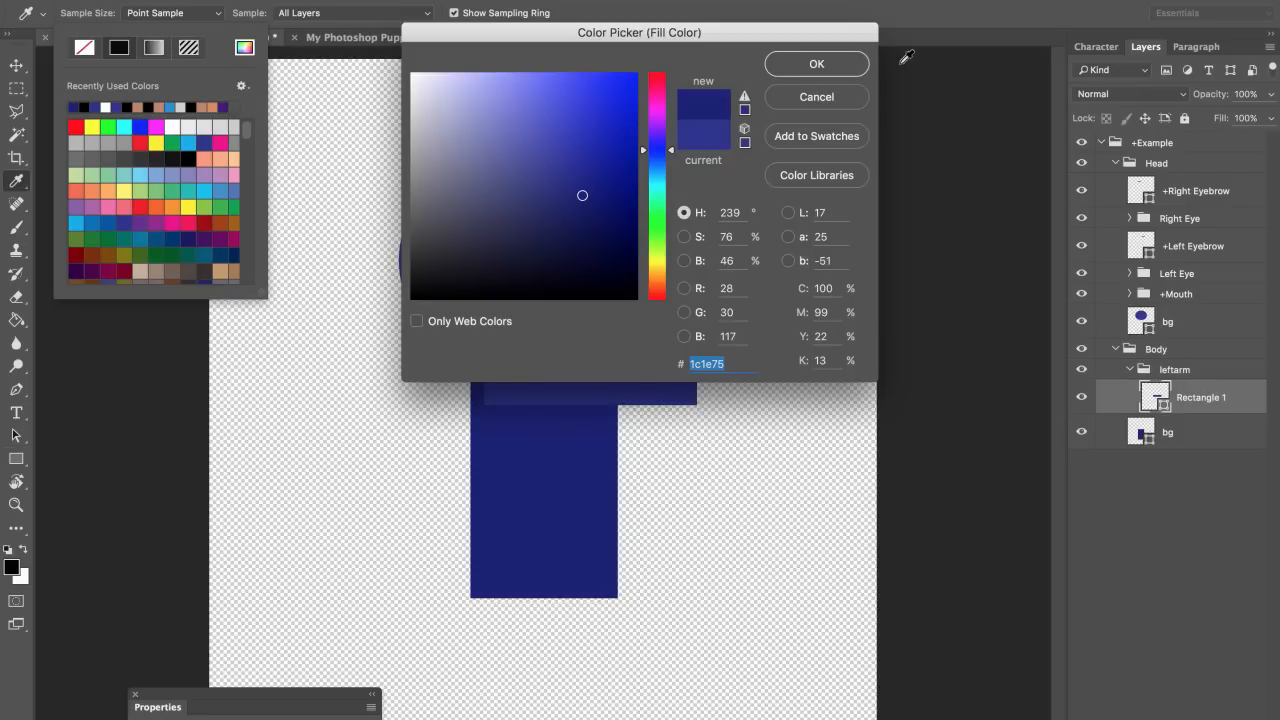
click(817, 63)
Step: Move the arm so it extends right from the torso and rename its group +leftarm
key(v)
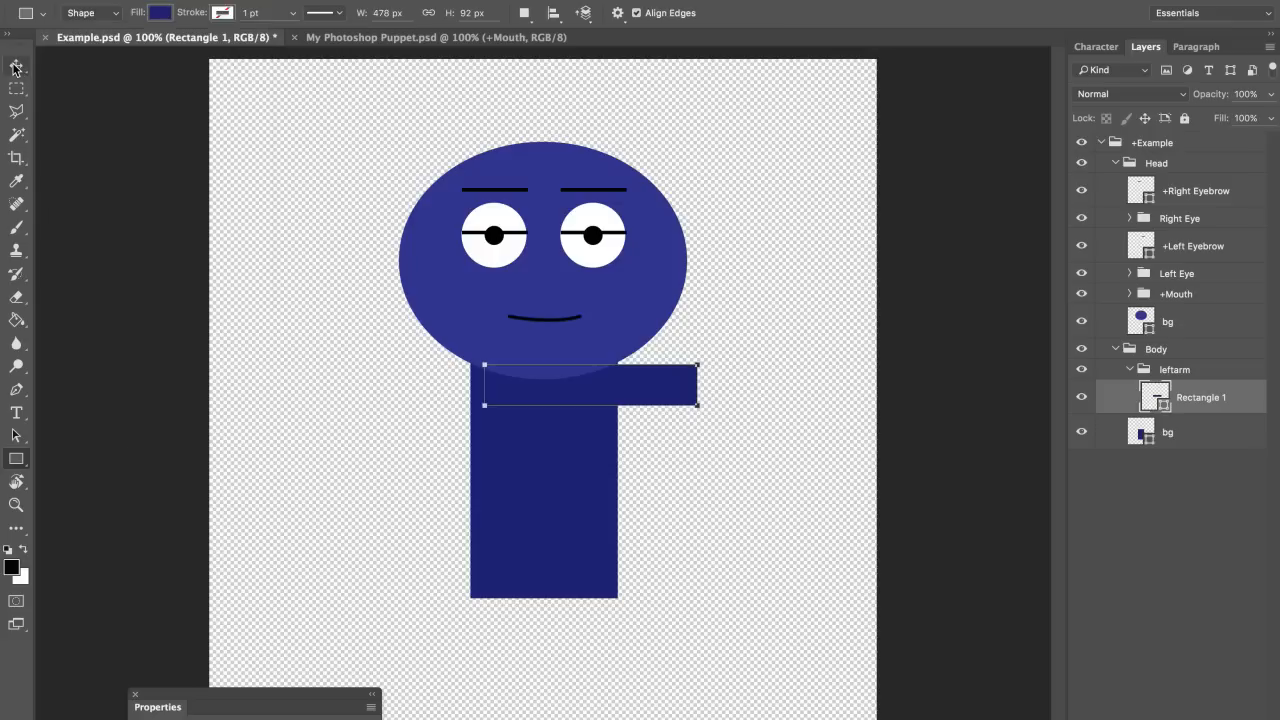
drag(758, 437, 747, 407)
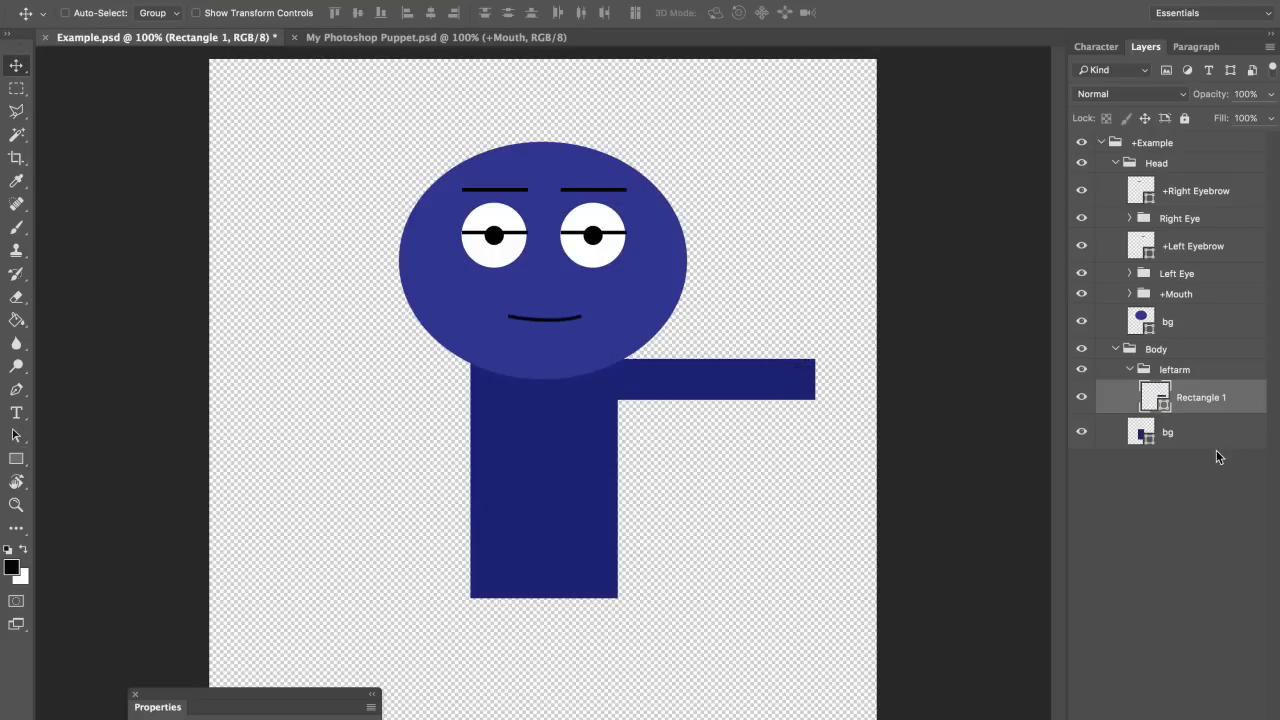
double_click(1173, 370)
key(Left)
text(+)
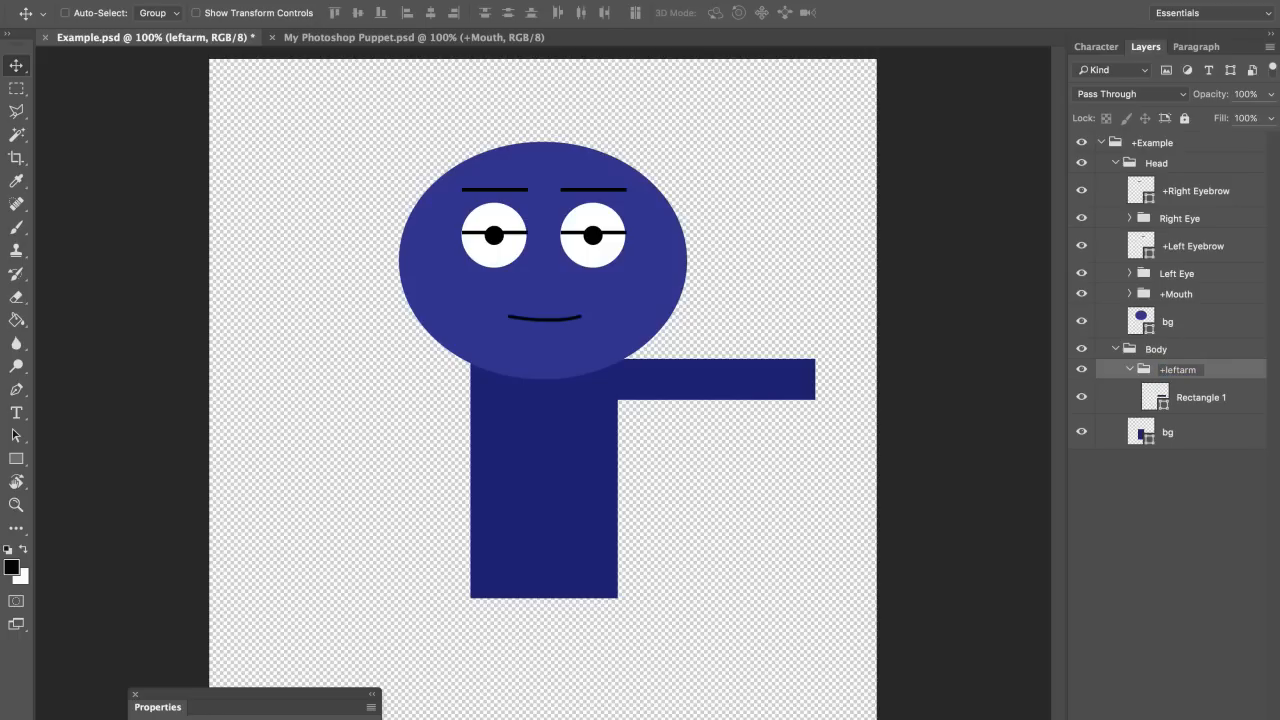
key(Return)
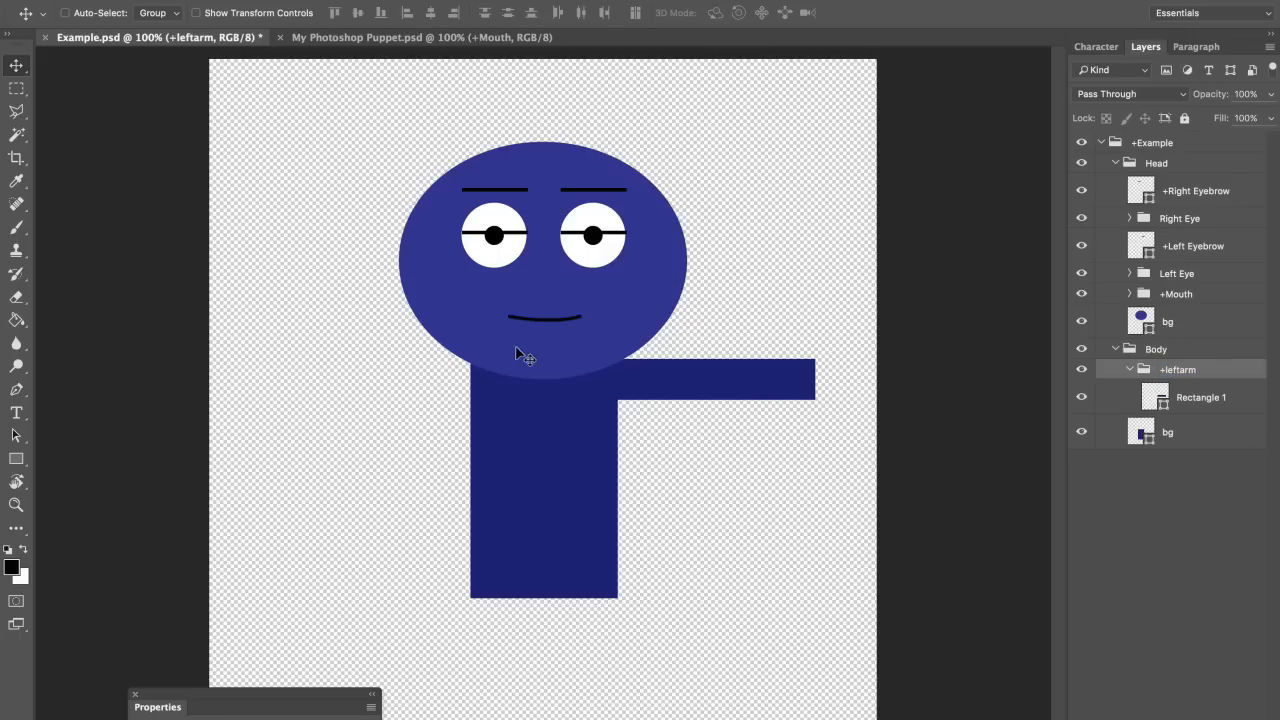
click(17, 459)
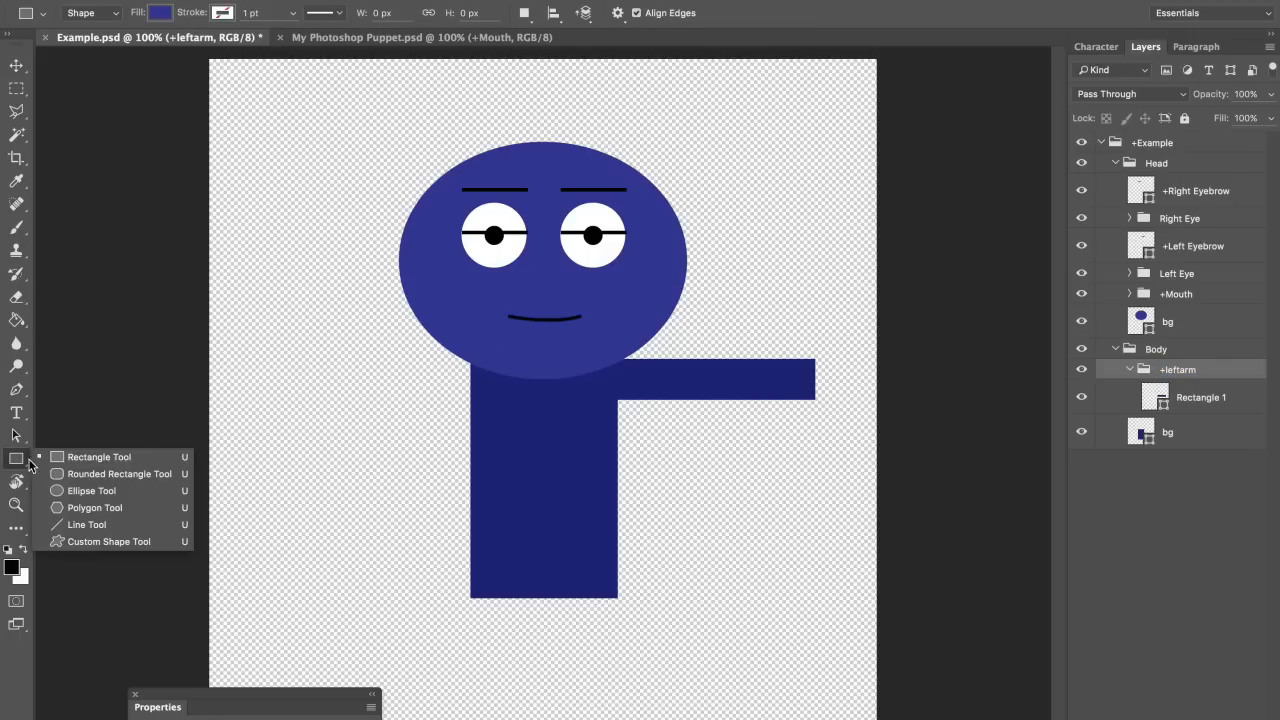
Step: Draw a circle at the arm's tip filled with the head's lighter blue, 2e3192
click(76, 491)
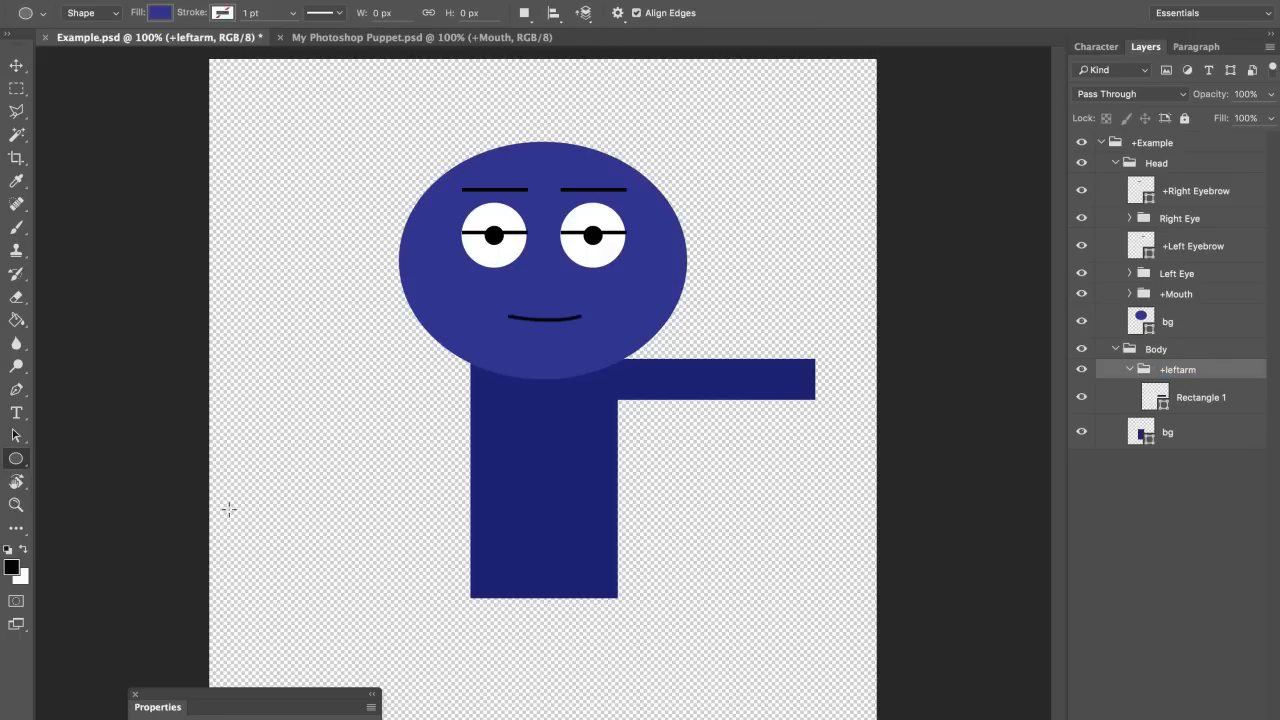
click(813, 376)
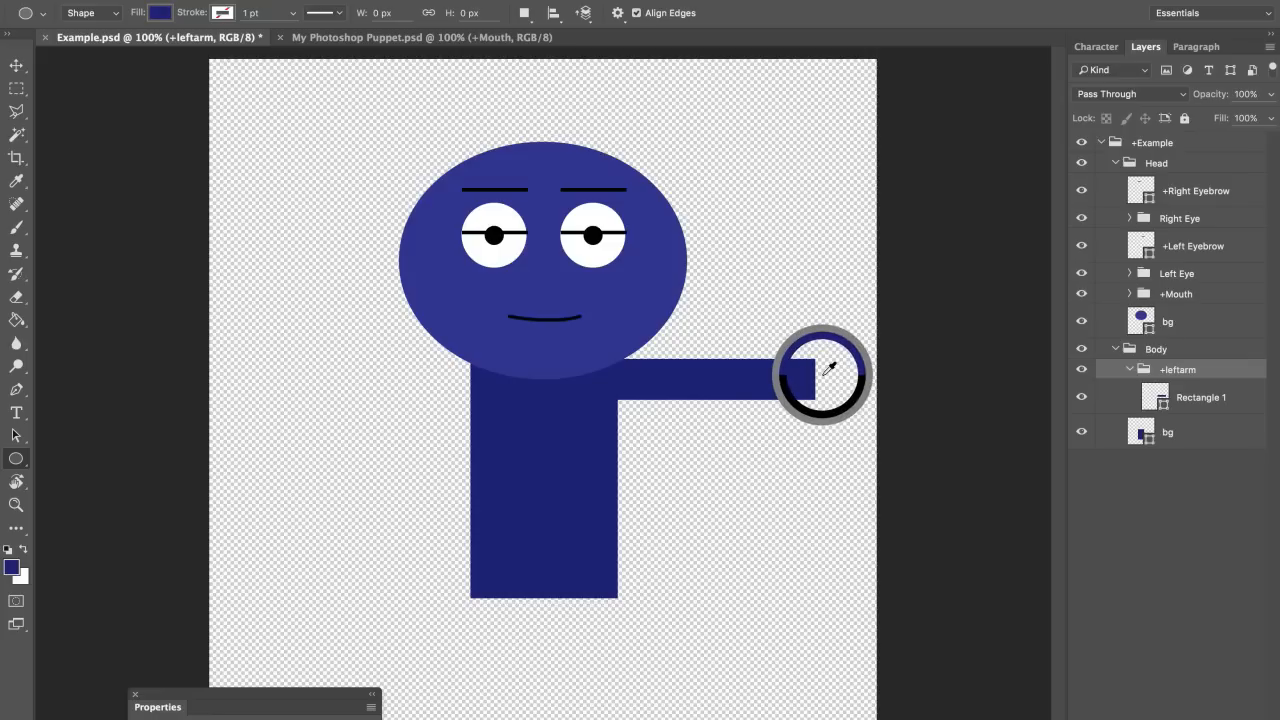
drag(811, 366, 853, 430)
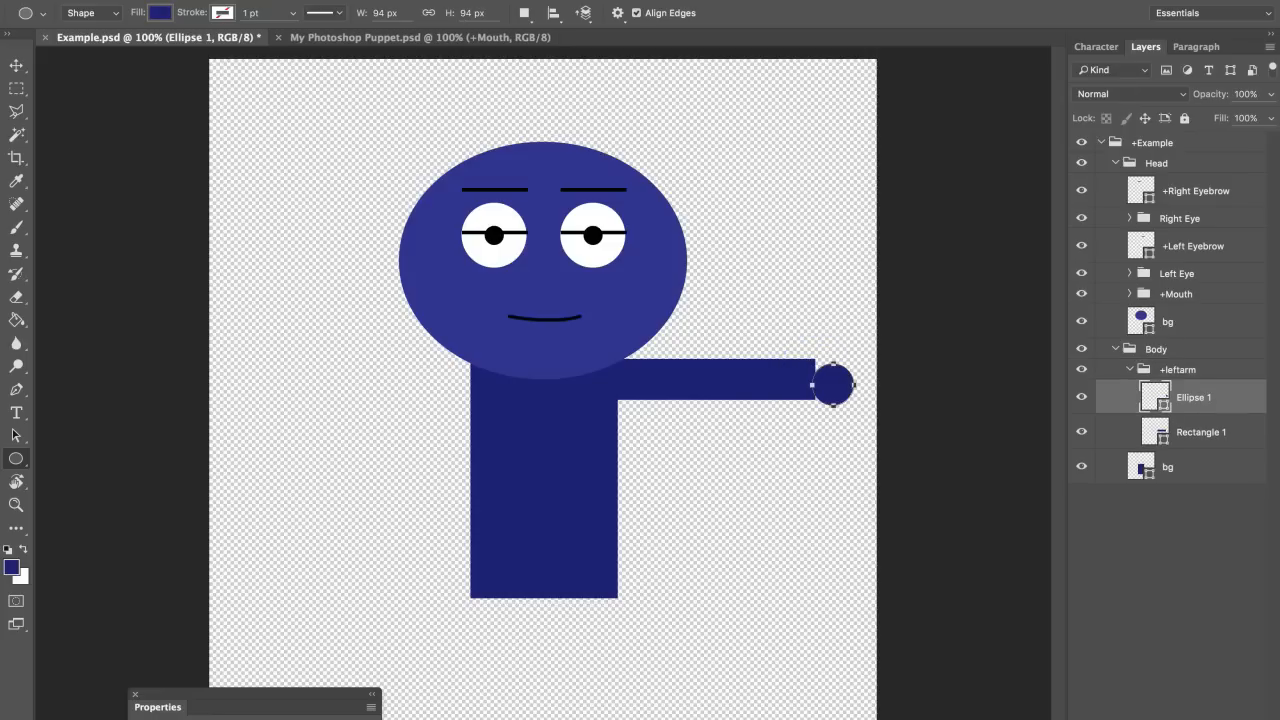
click(165, 20)
click(244, 47)
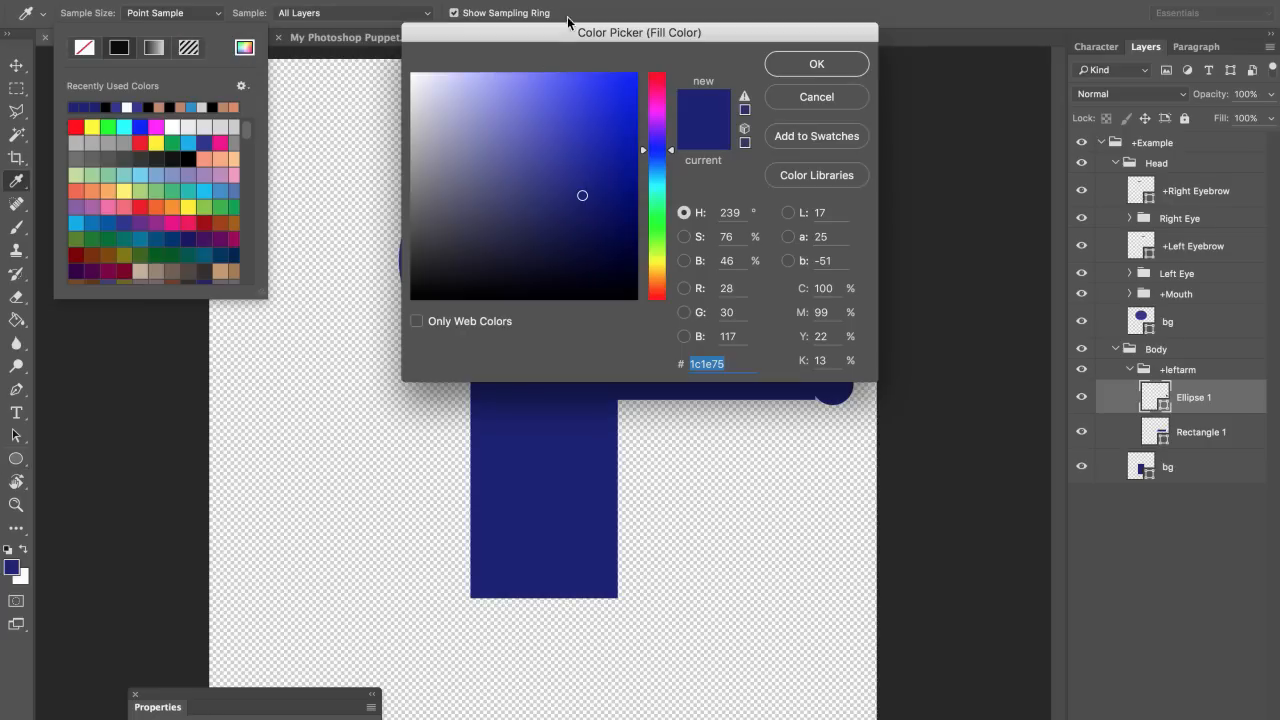
drag(567, 16, 766, 374)
click(564, 177)
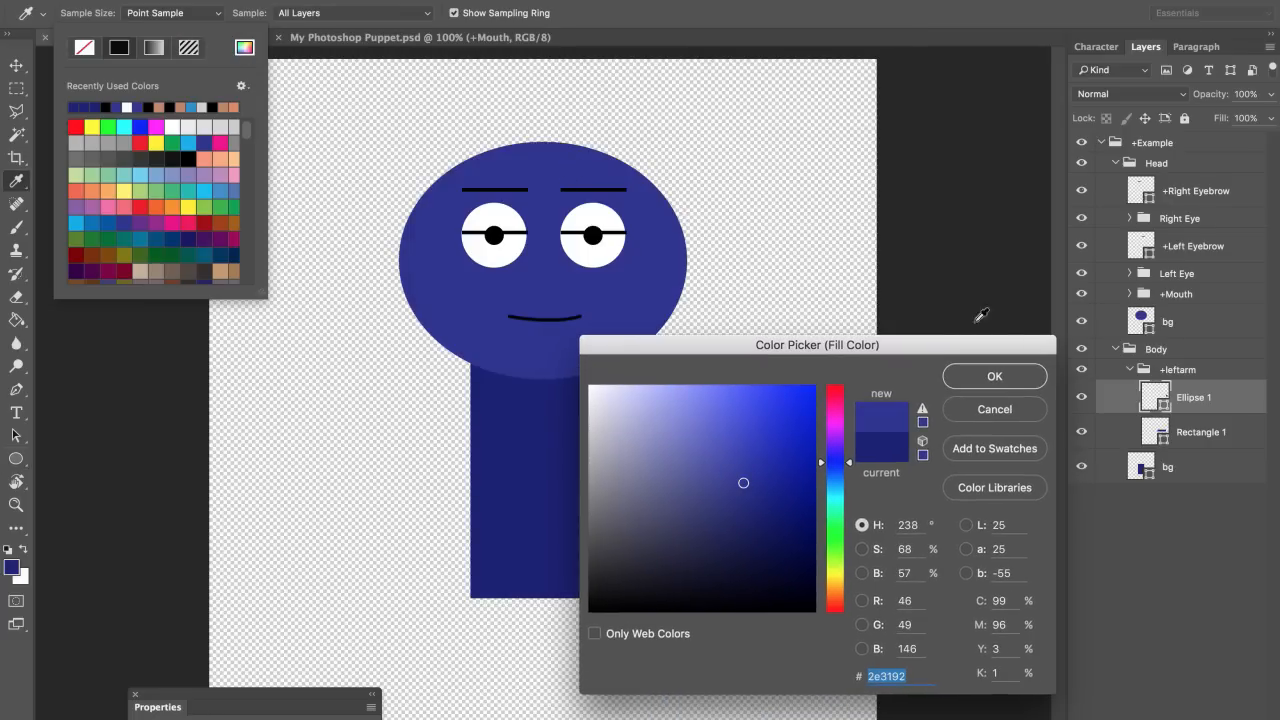
click(995, 377)
Step: Place Ellipse 1 below Rectangle 1 and tuck the circle behind the arm's end
drag(1214, 404, 1234, 448)
key(v)
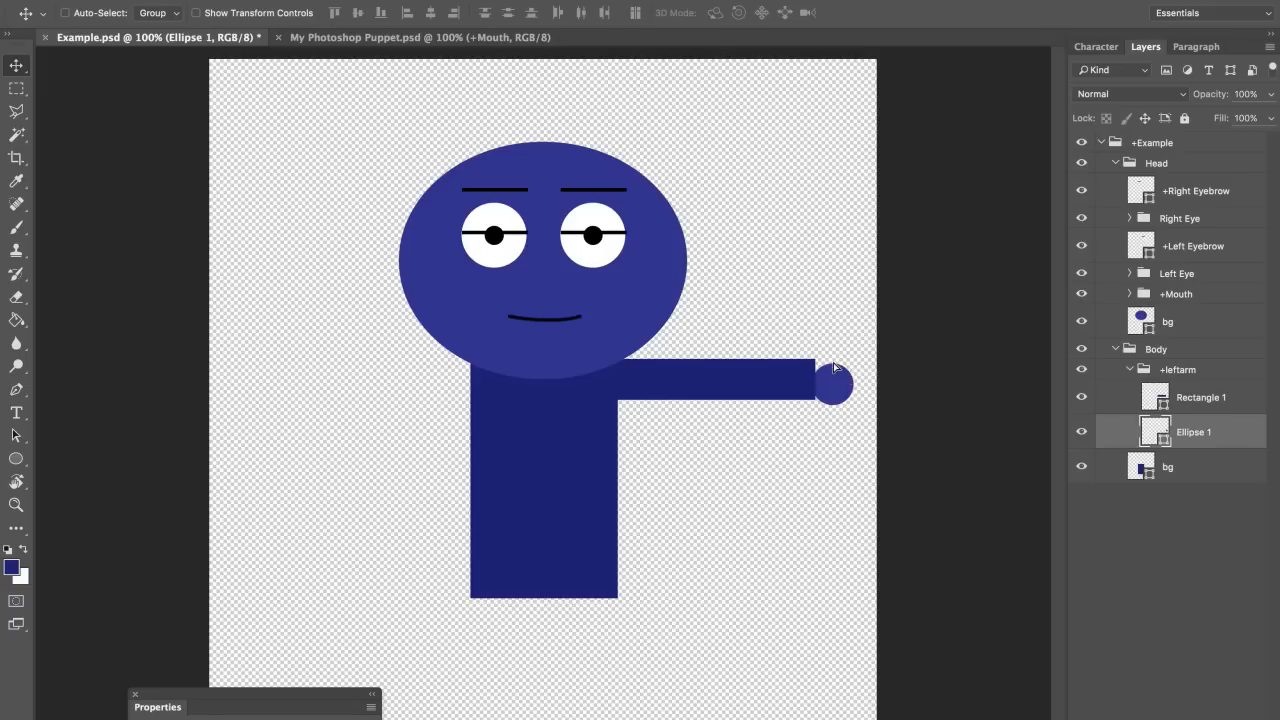
drag(845, 374, 827, 368)
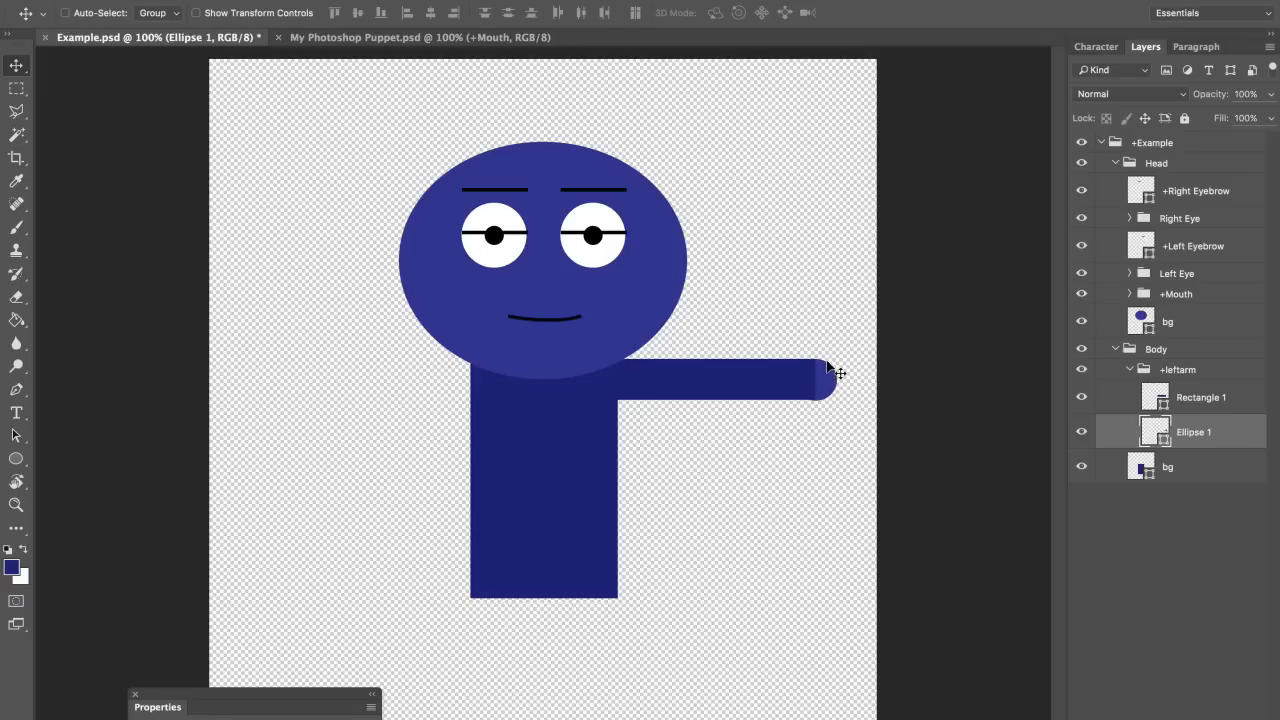
click(1165, 372)
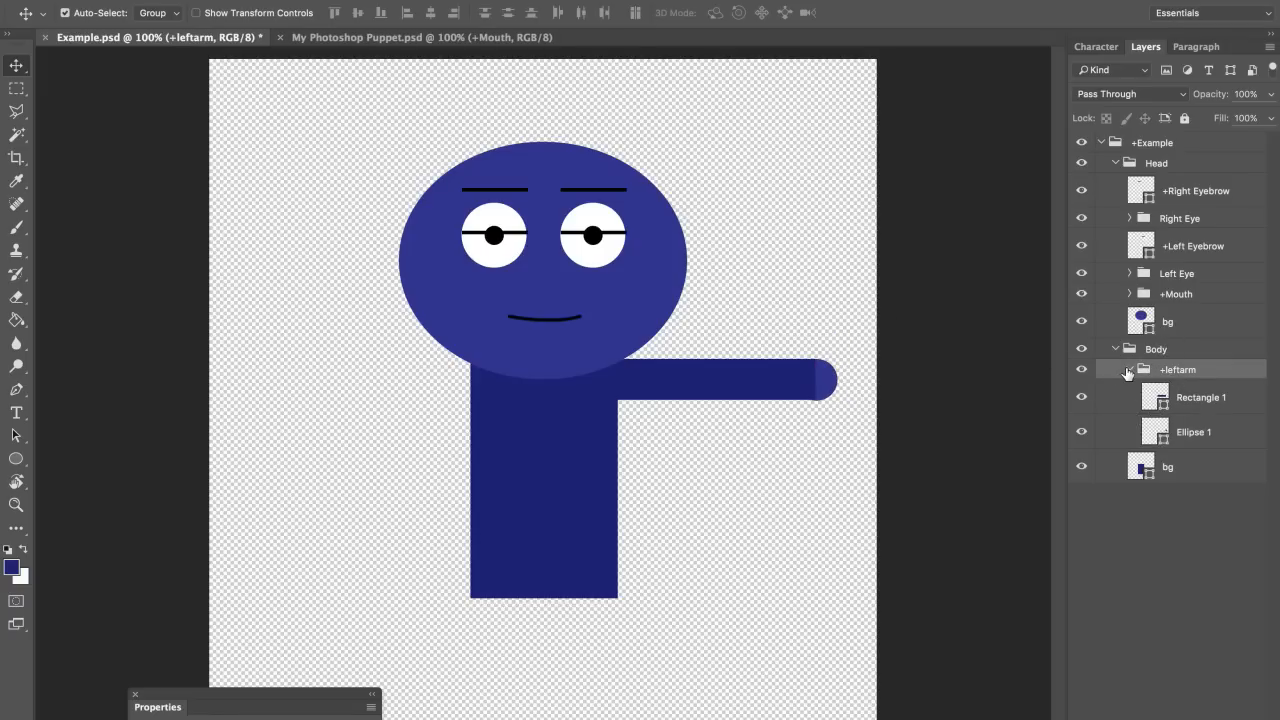
Step: Duplicate +leftarm, rotate it 180° onto the body's left side, name it +rightarm, and save
key(ctrl+j)
key(ctrl+t)
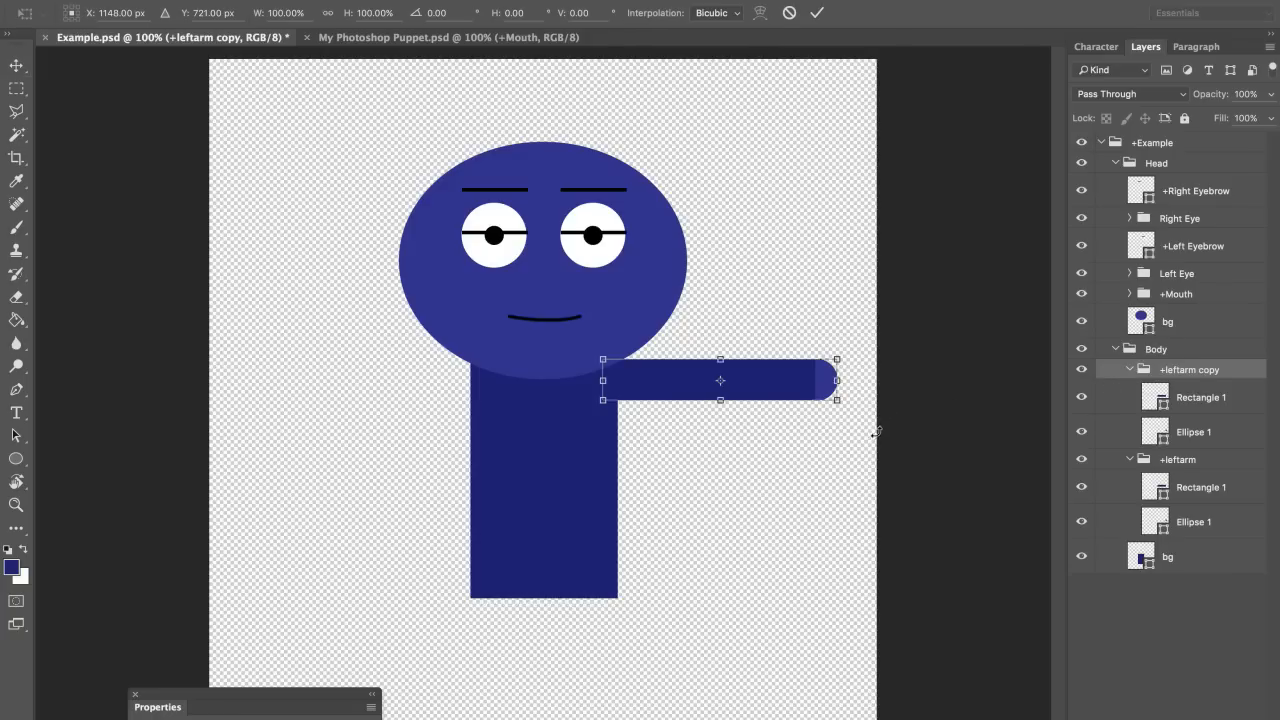
drag(876, 432, 556, 318)
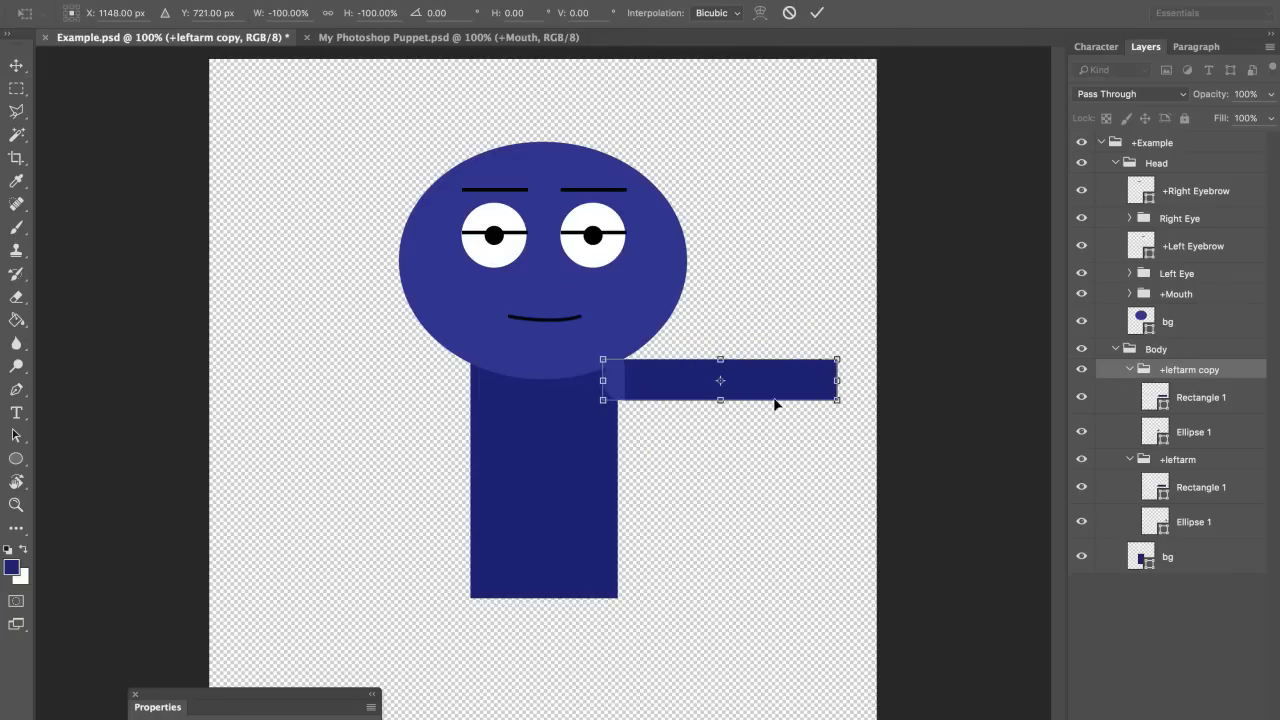
key(Return)
drag(820, 390, 468, 387)
double_click(1168, 370)
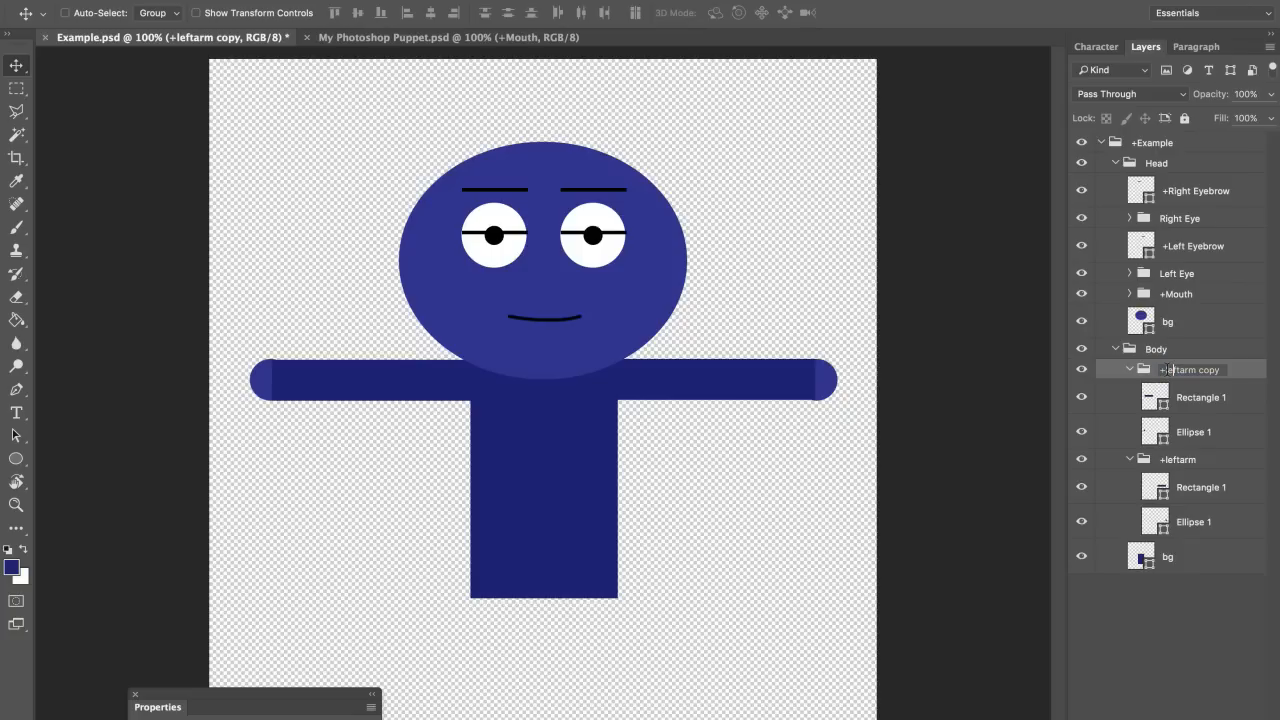
text(+rightarm)
key(Return)
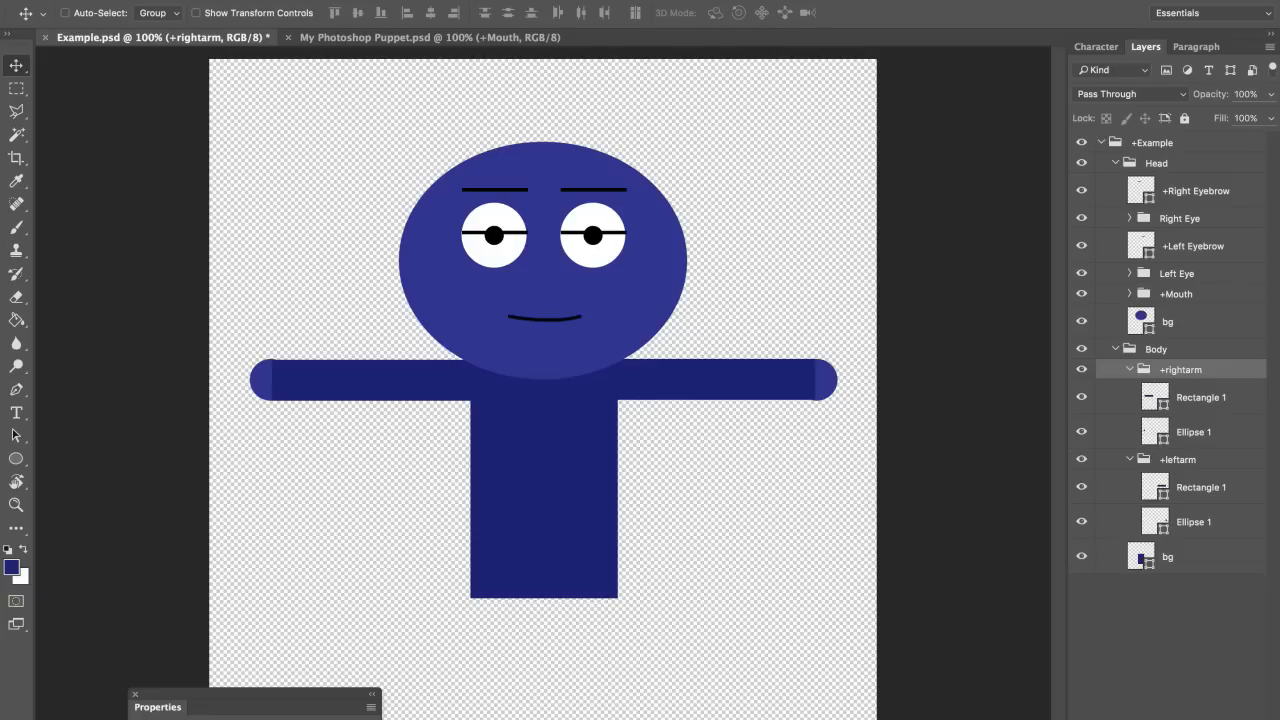
key(ctrl+s)
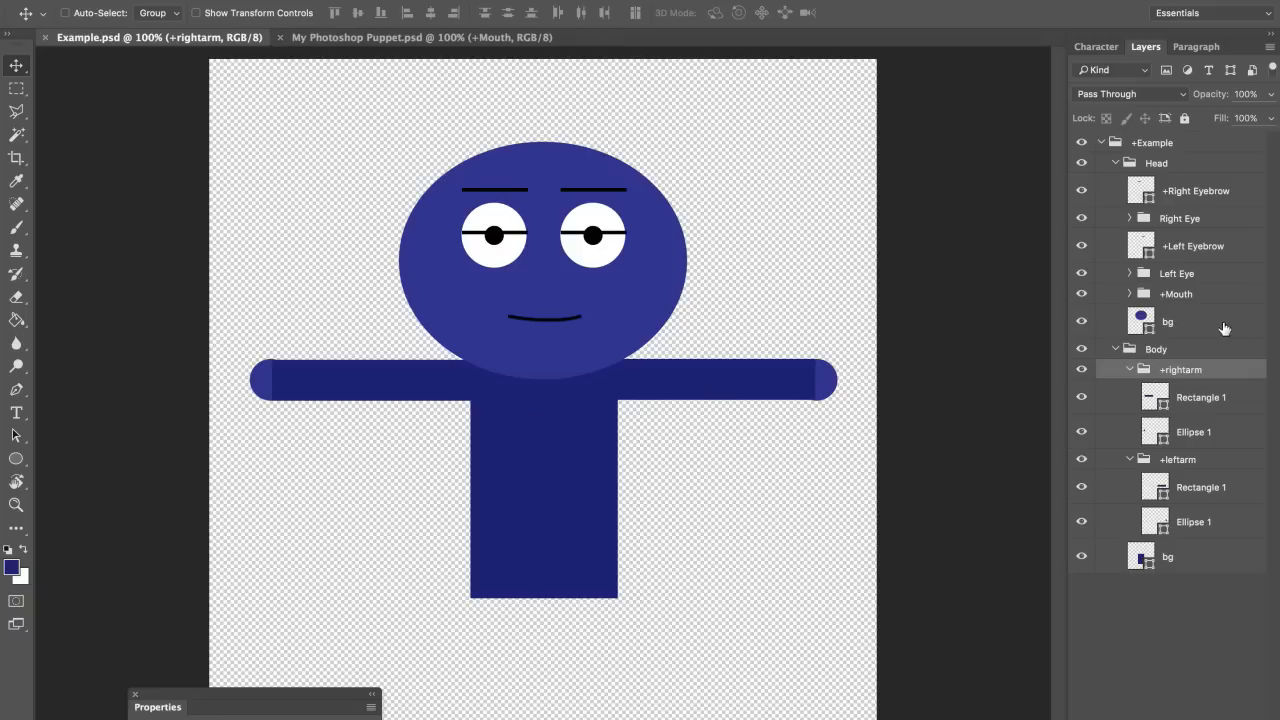
Step: Narrow the Head group to about 88% width
click(1175, 164)
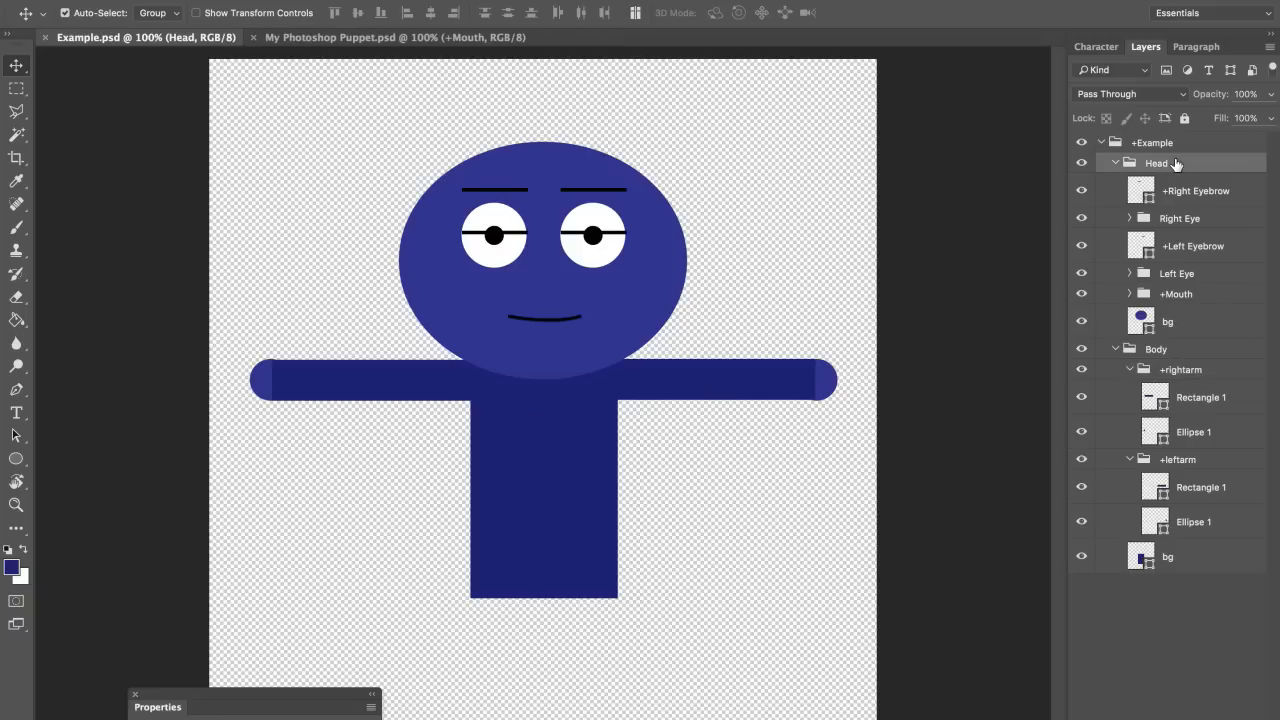
key(ctrl+t)
drag(689, 261, 672, 261)
key(Return)
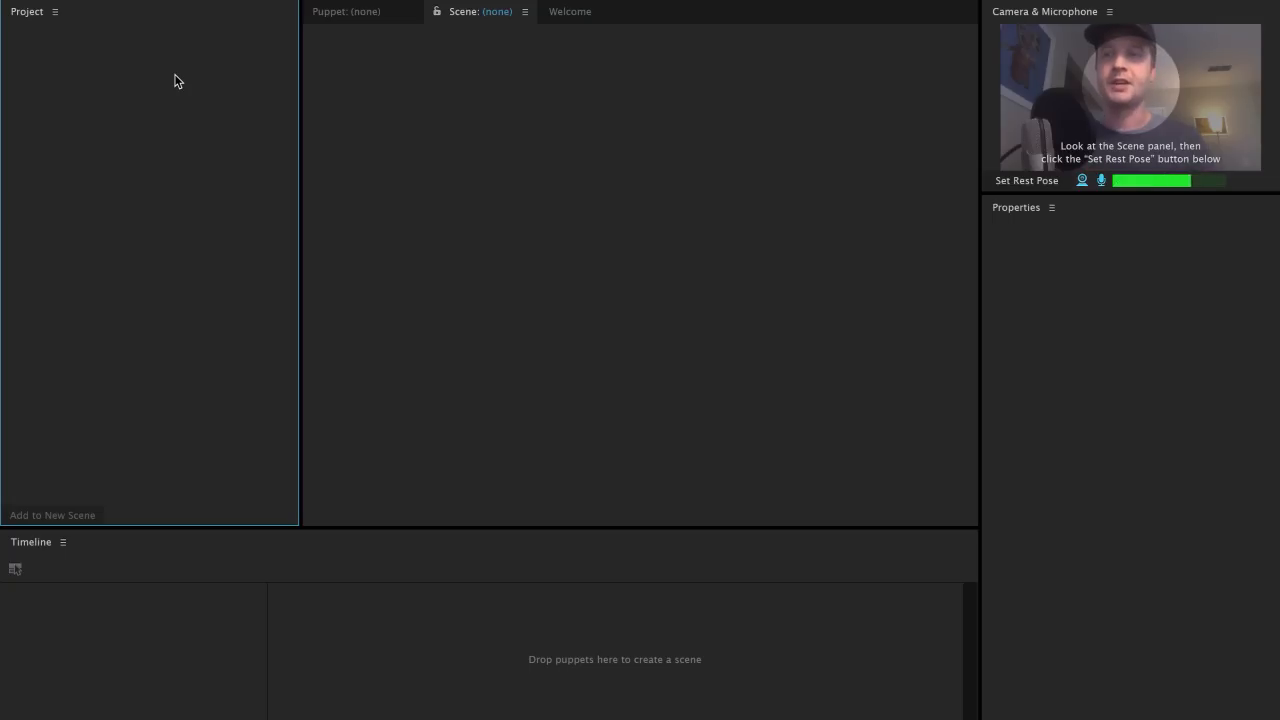
Step: Import Example.psd from the Desktop as a puppet and open it in the Puppet panel
double_click(178, 81)
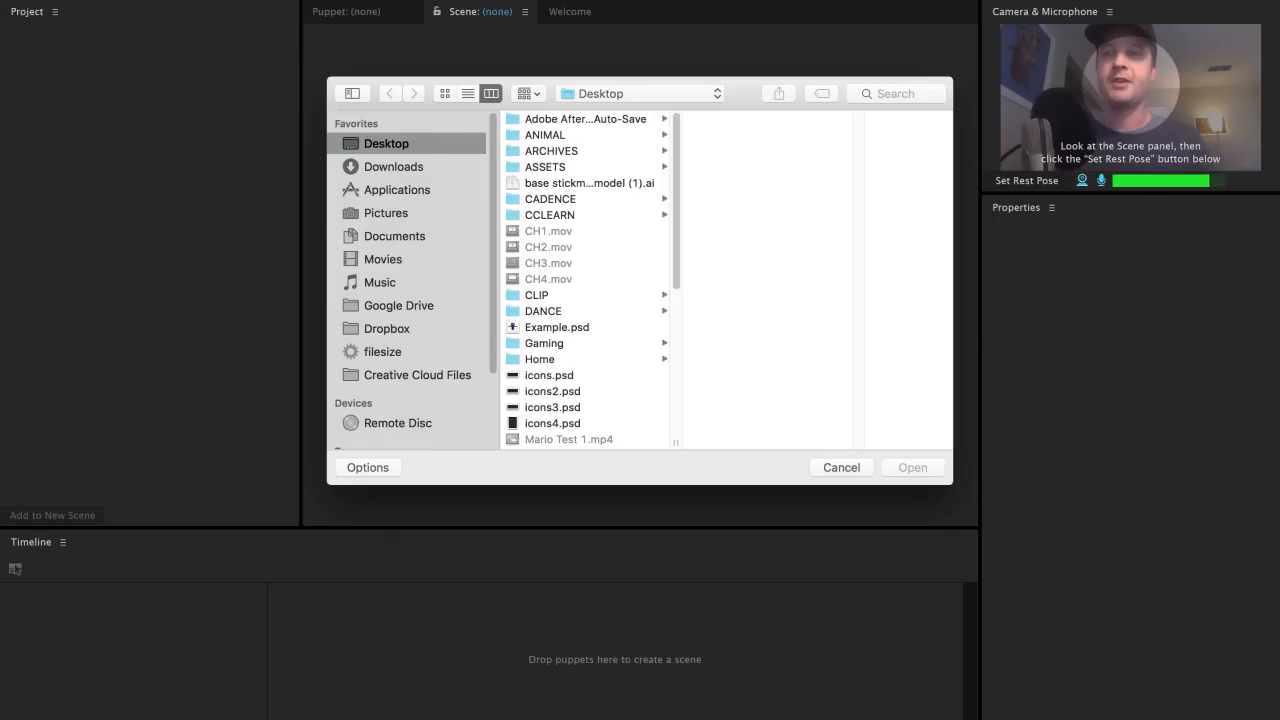
click(196, 1)
click(732, 204)
click(582, 328)
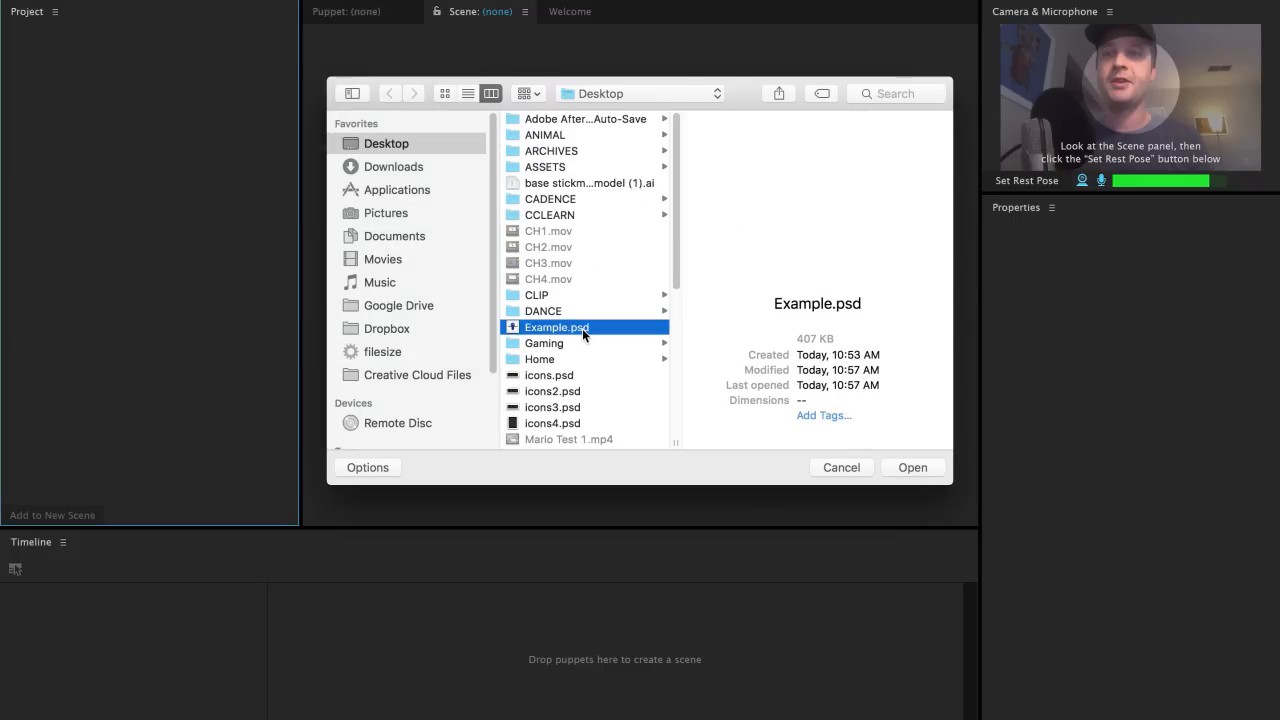
double_click(583, 328)
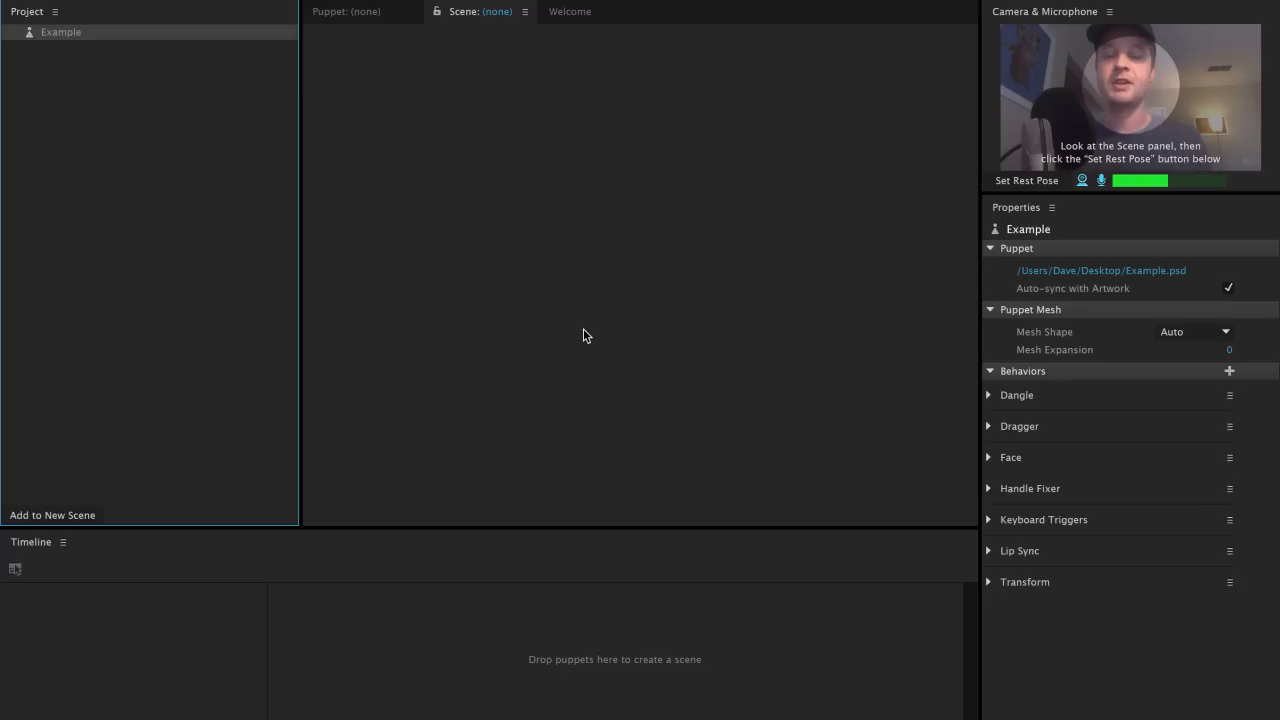
double_click(176, 31)
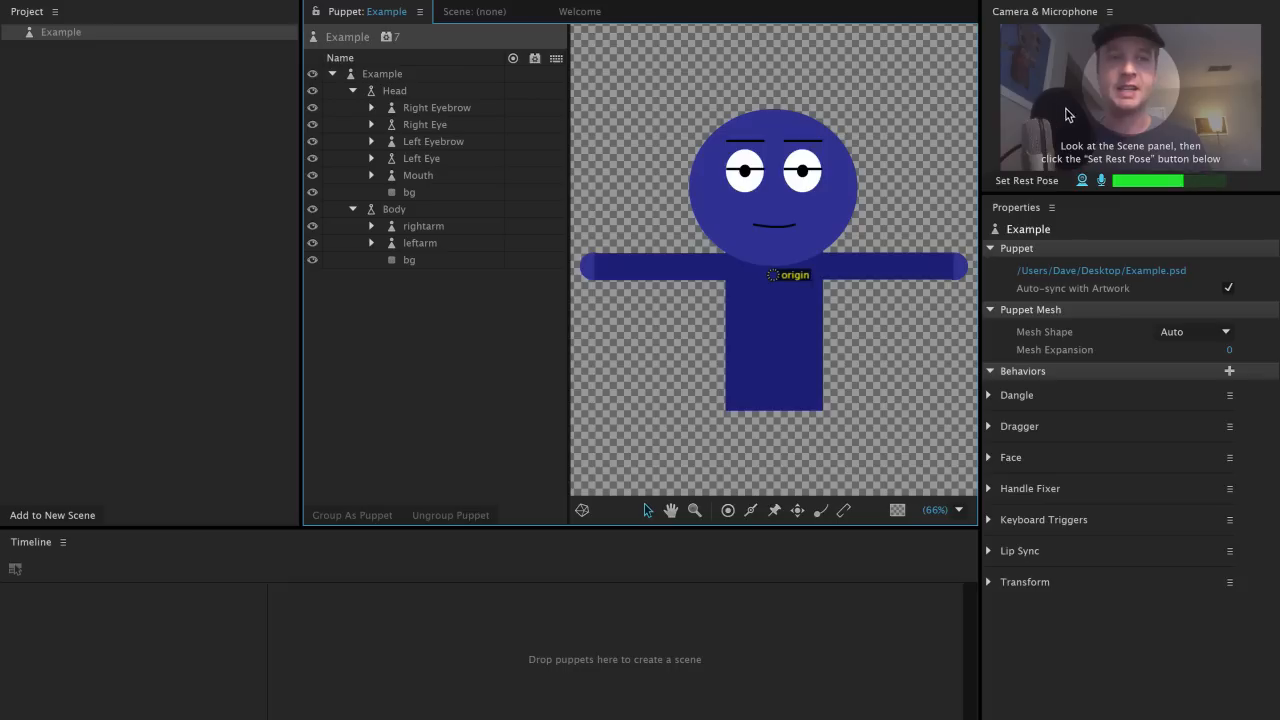
Step: Anchor the Body layer with three fixed pins along its bottom edge: left corner, right corner and centre
click(1101, 95)
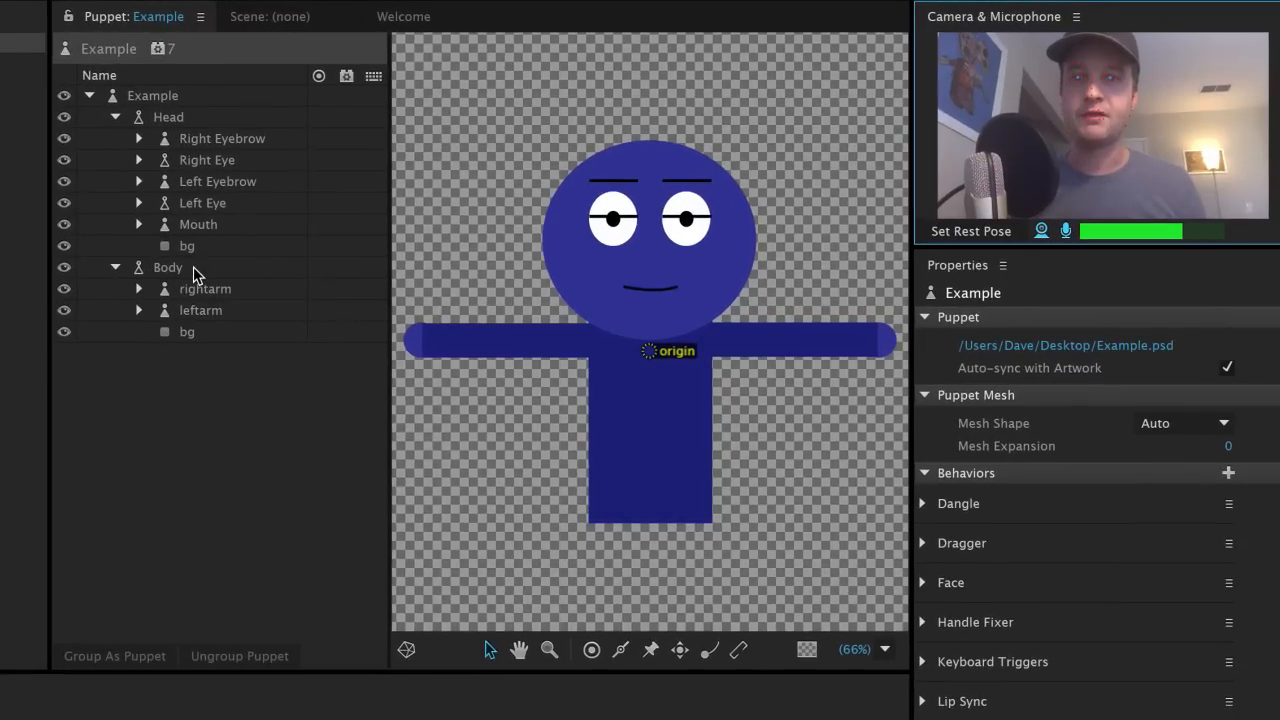
click(333, 238)
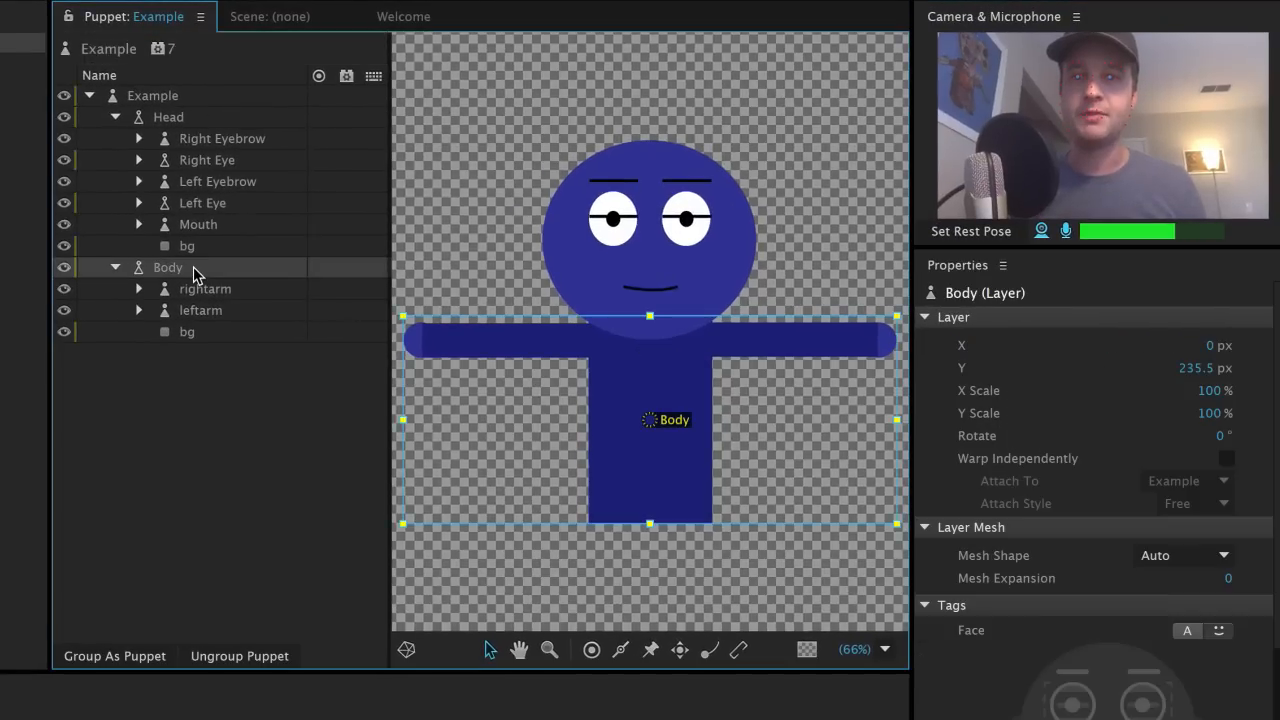
click(650, 652)
click(600, 515)
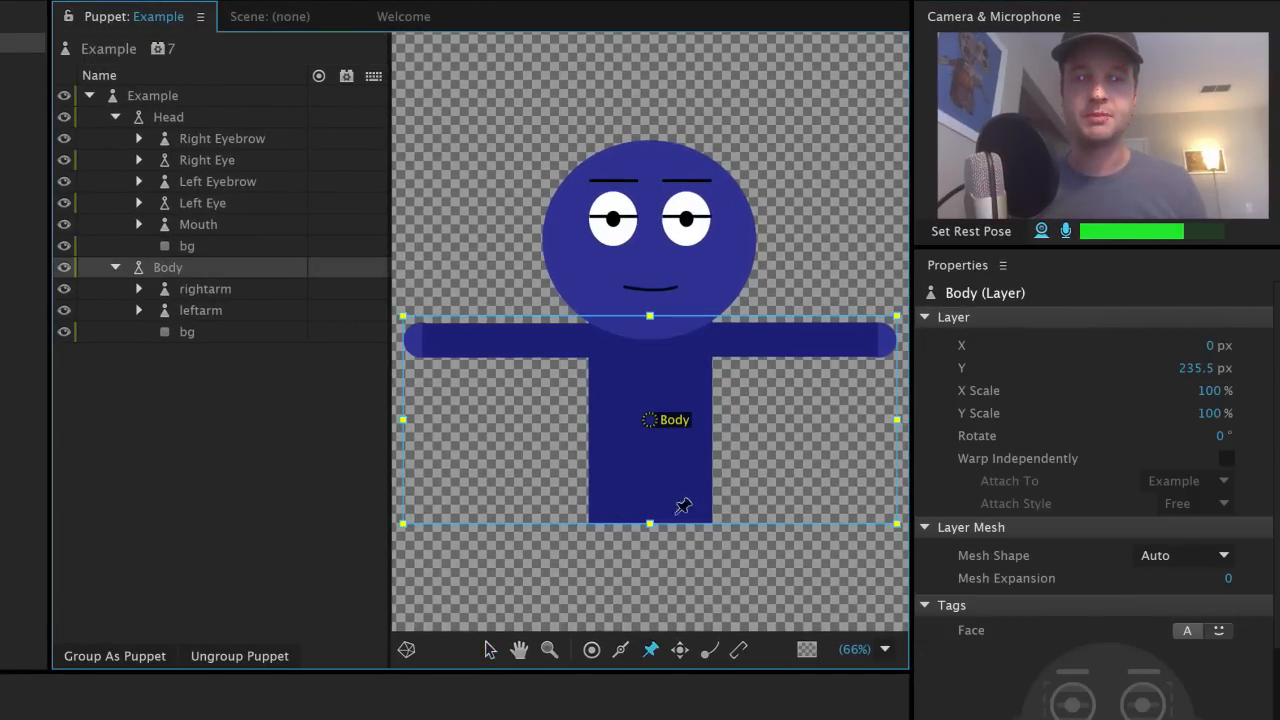
click(705, 515)
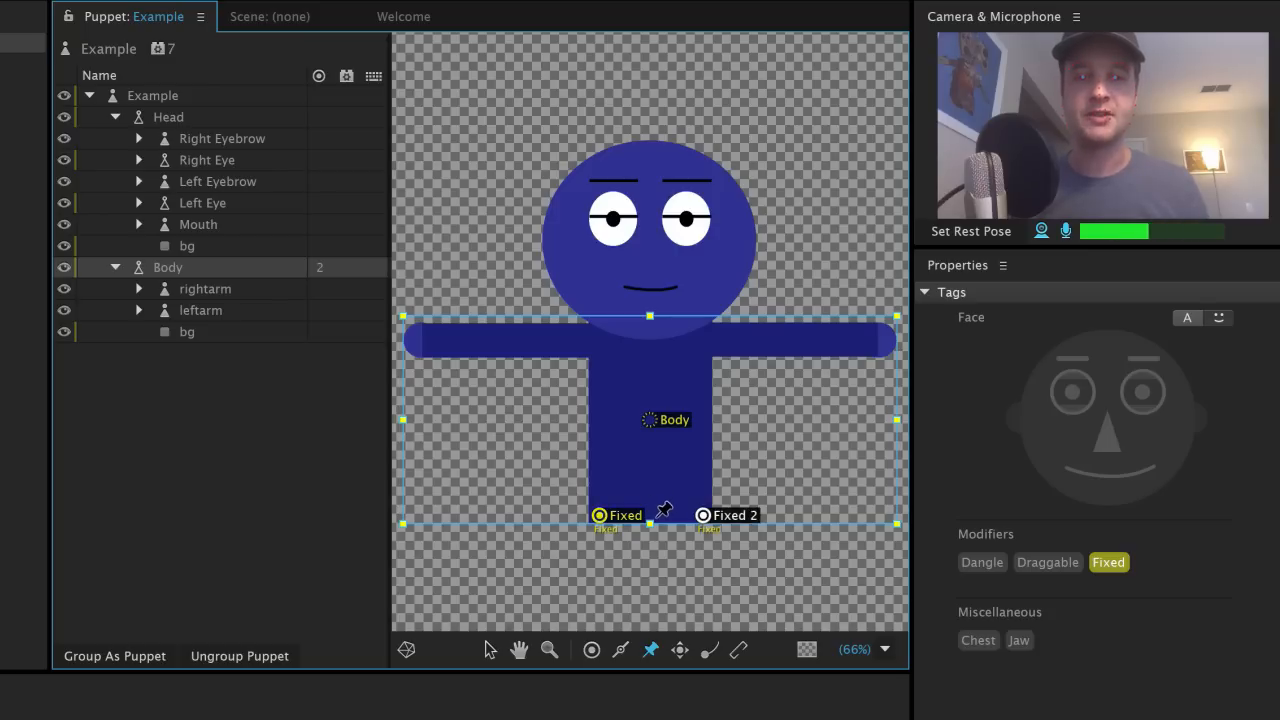
click(657, 515)
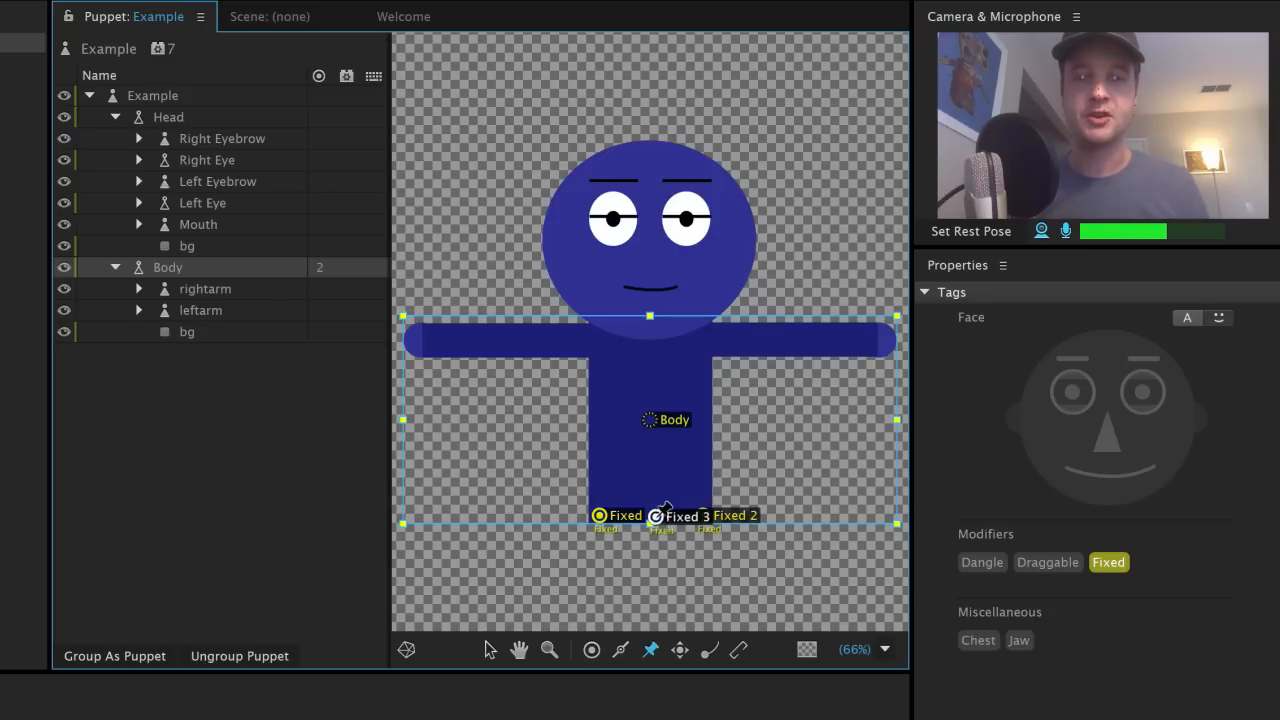
click(219, 291)
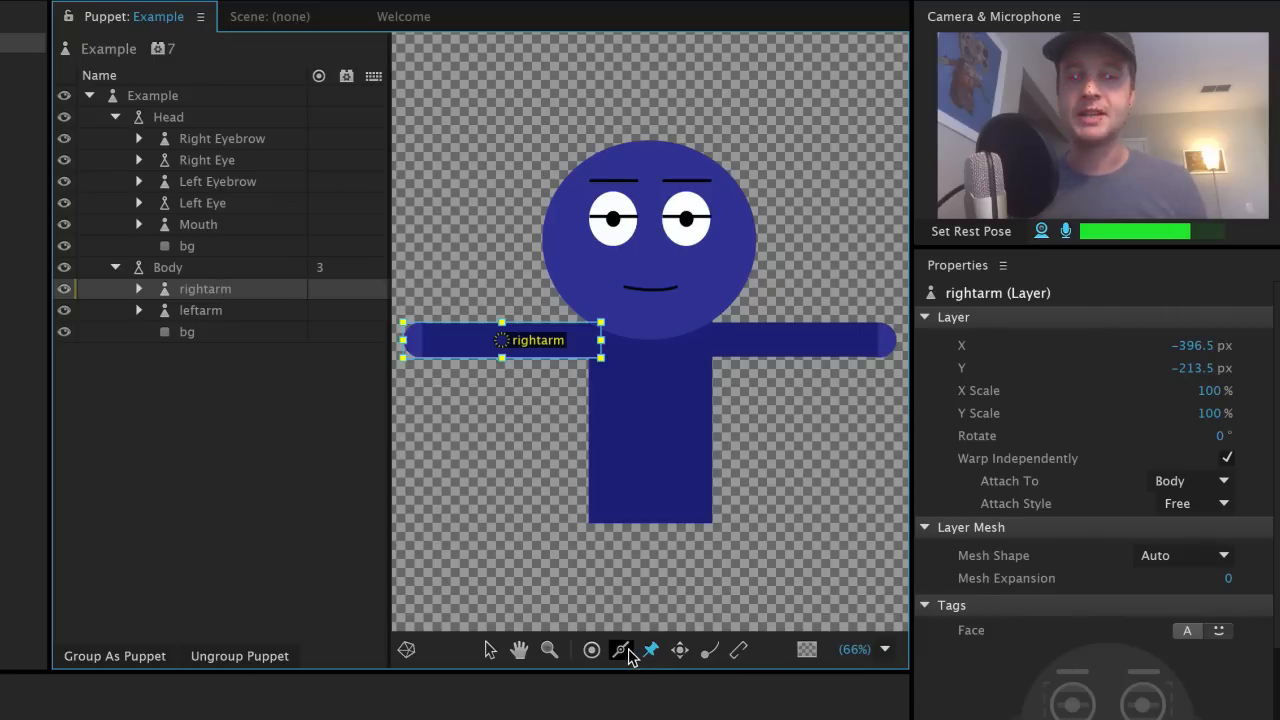
Step: Rig the rightarm with a staple at its inner end, a Draggable handle at its outer end, and a stick along it
click(738, 650)
click(593, 341)
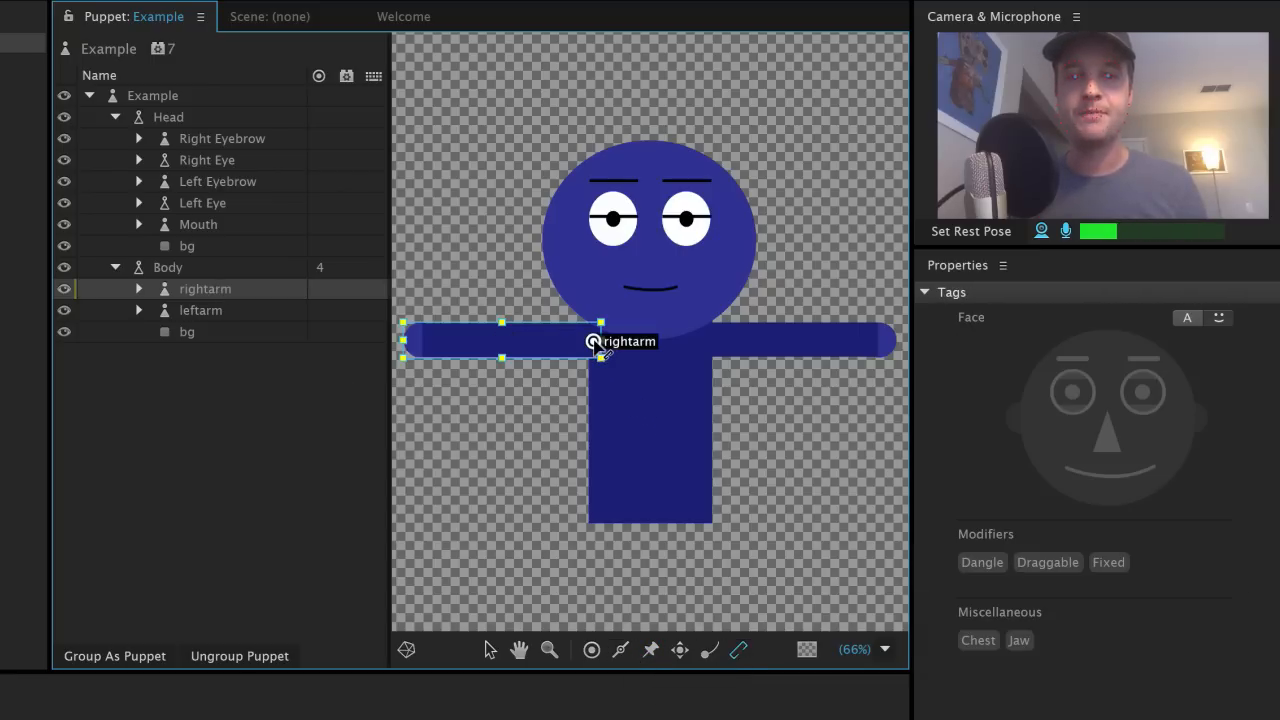
click(680, 650)
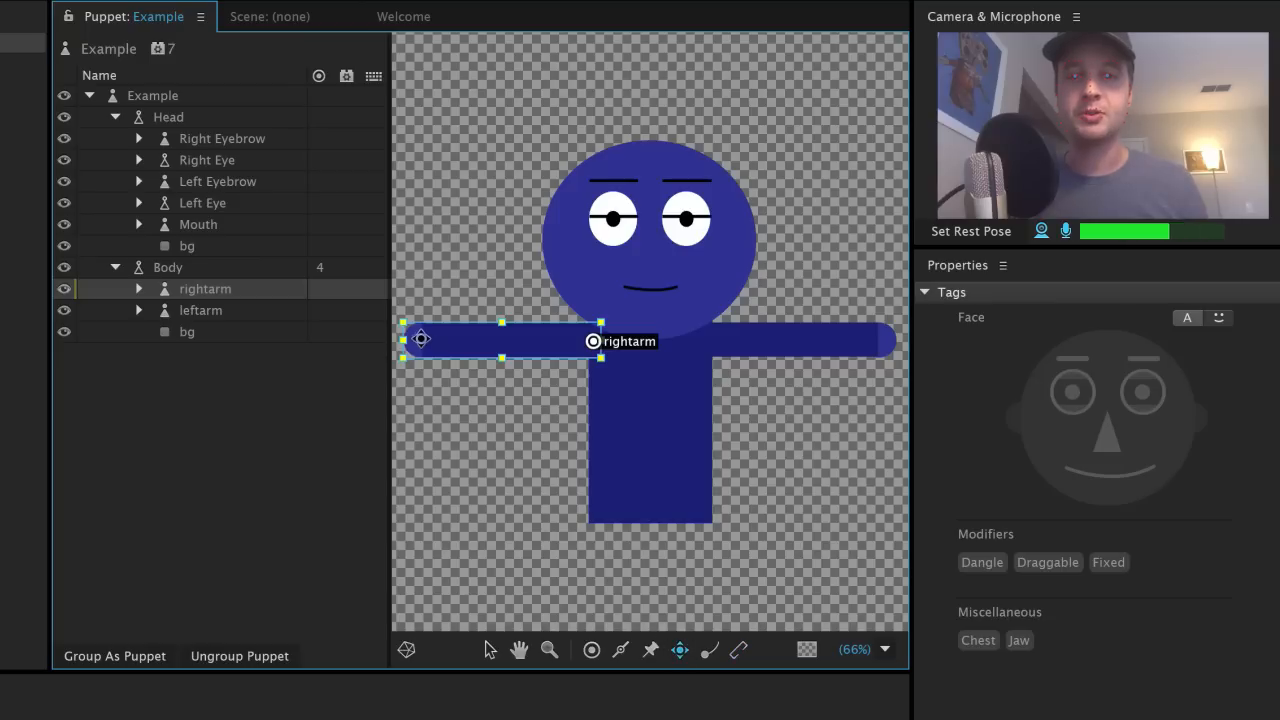
click(415, 342)
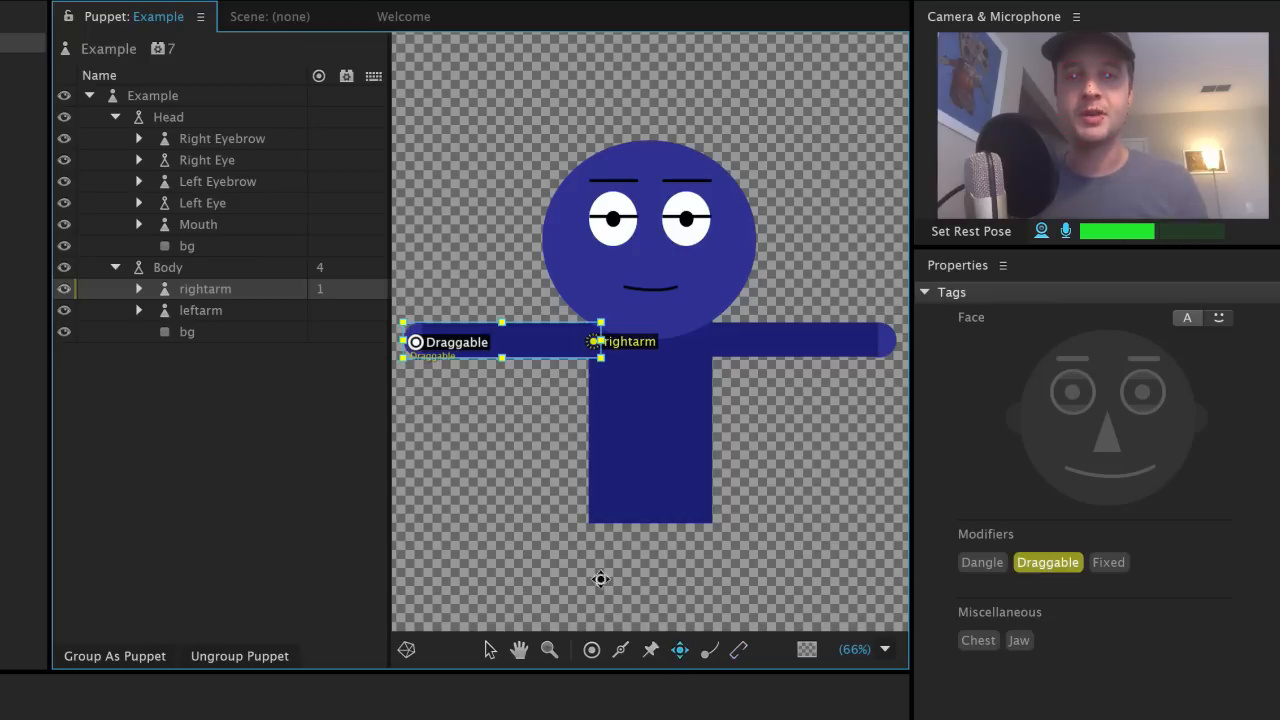
click(620, 650)
drag(431, 342, 580, 340)
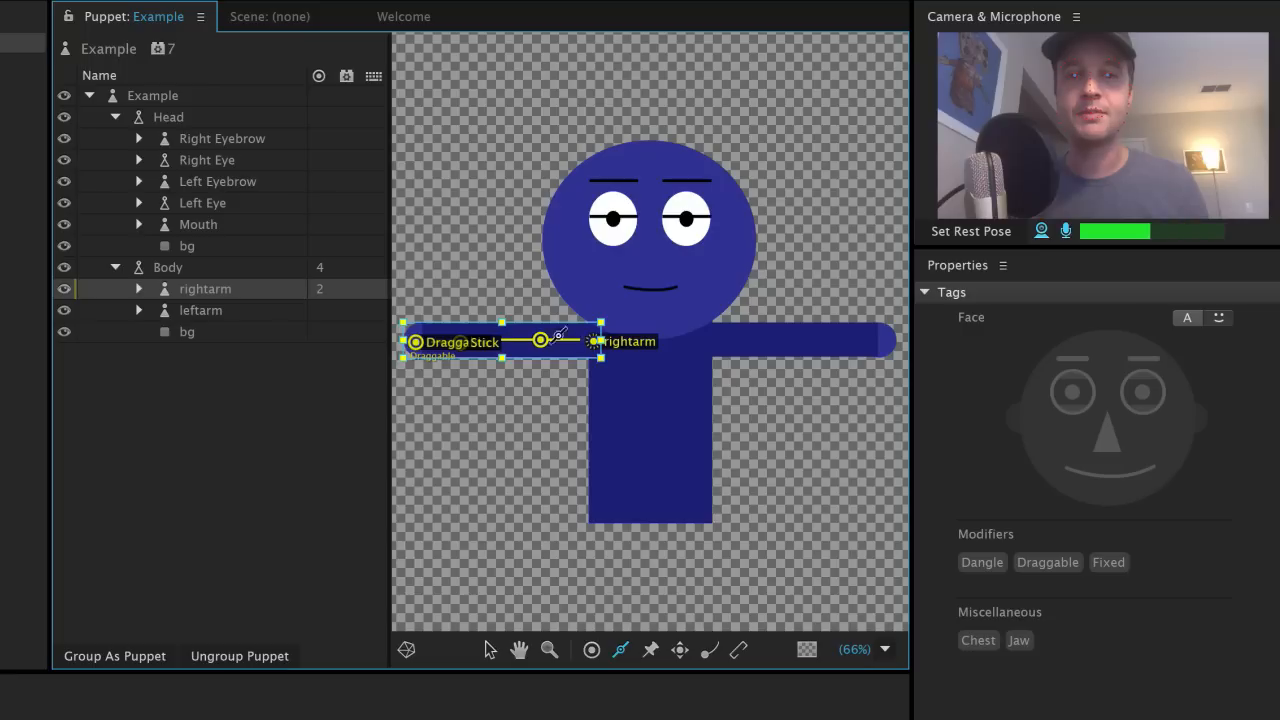
Step: Rig the leftarm the same way with a staple, a draggable hand handle and a stick, then reopen the Example puppet
click(254, 306)
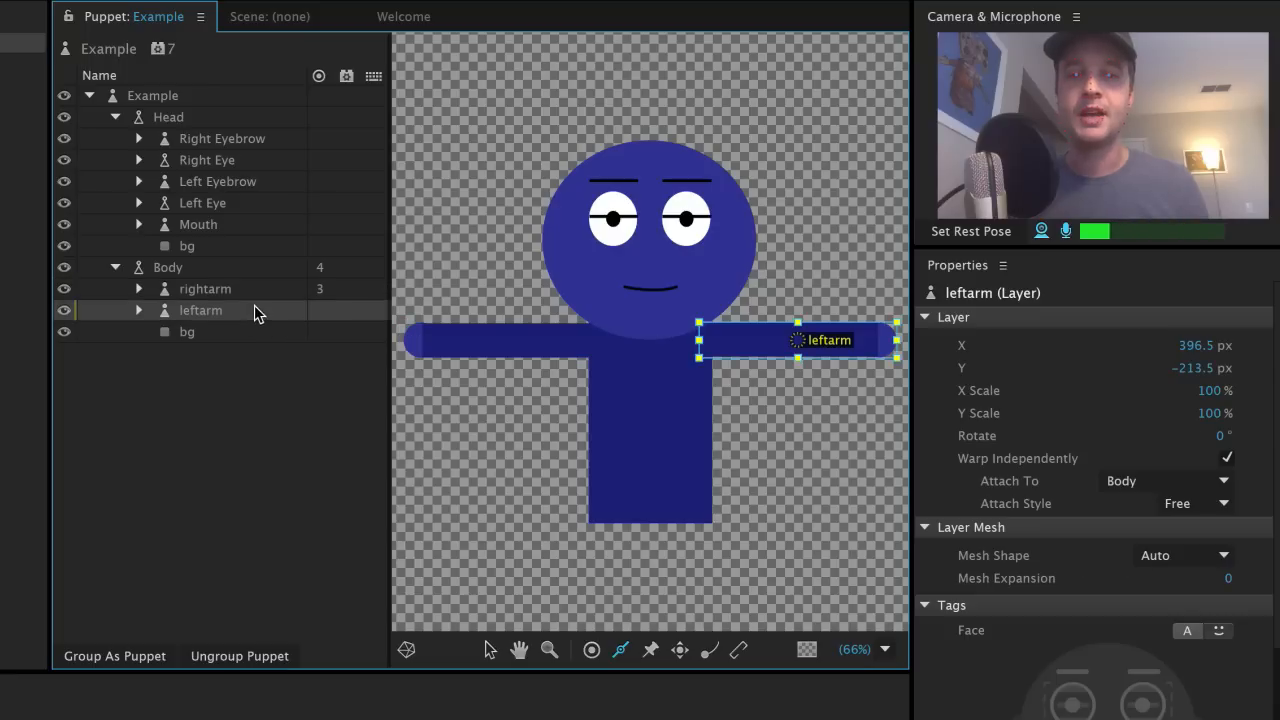
click(738, 650)
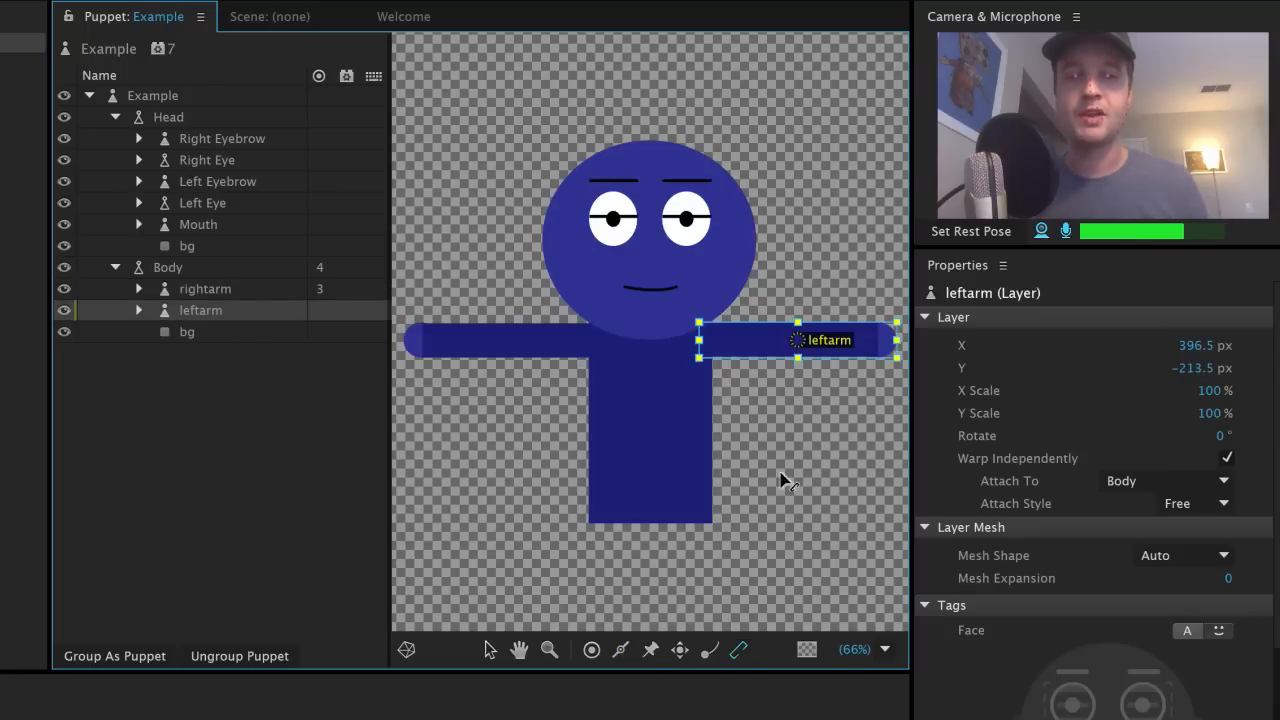
click(707, 347)
click(680, 650)
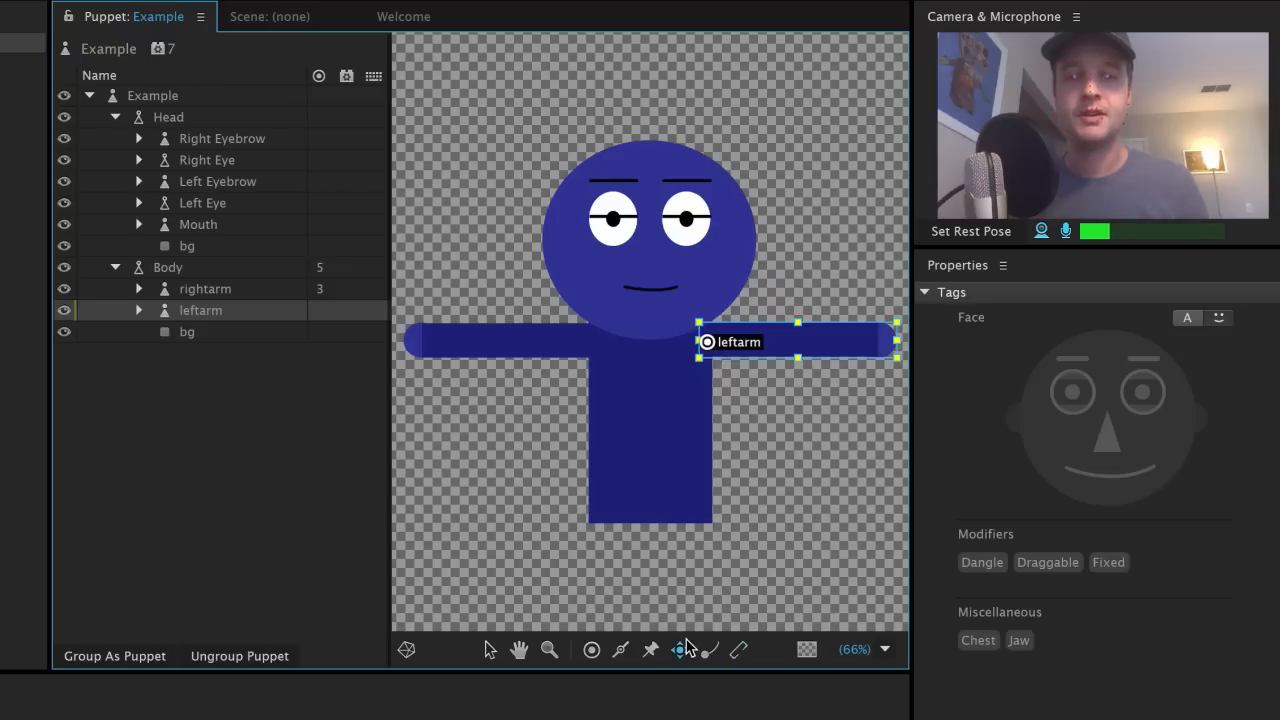
click(886, 341)
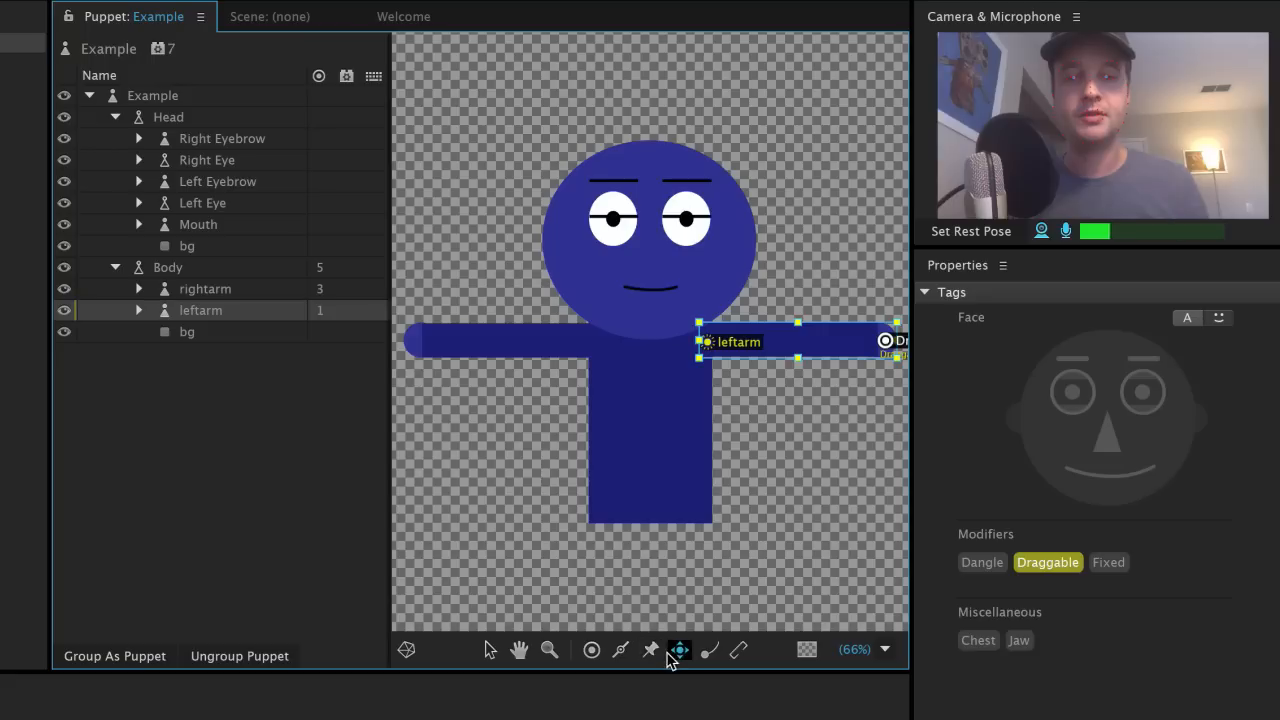
click(620, 650)
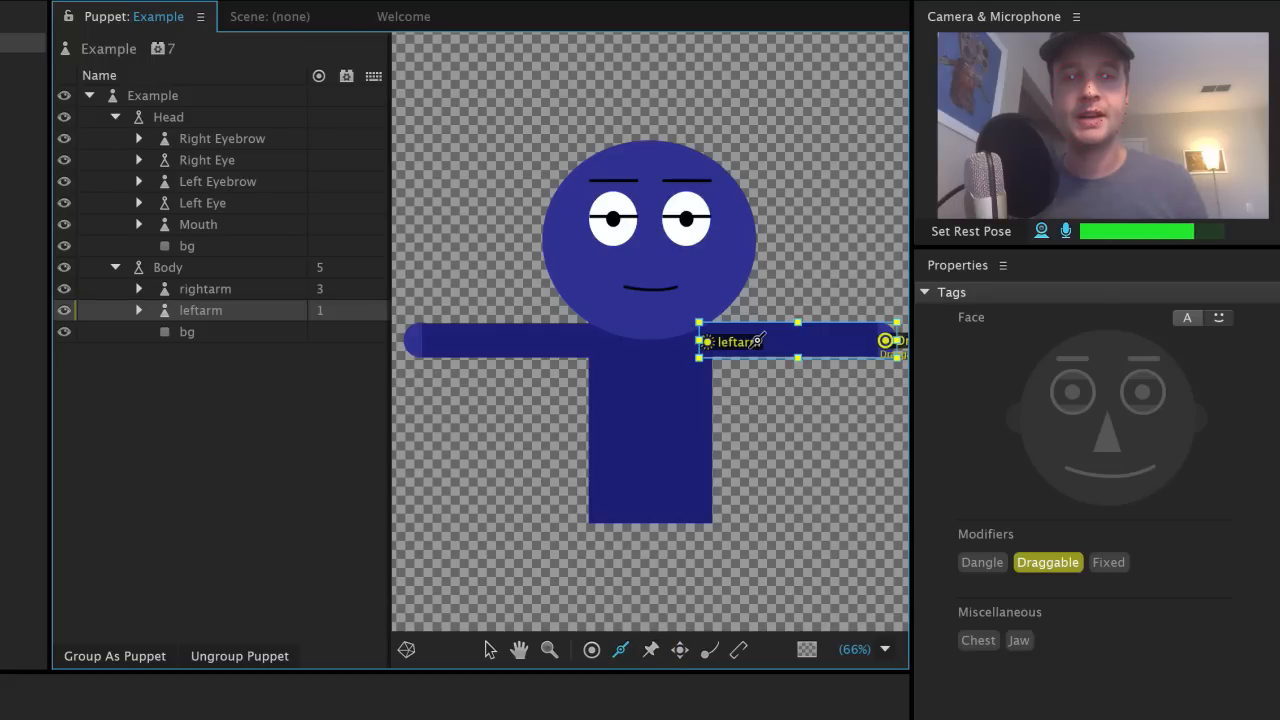
drag(757, 341, 873, 341)
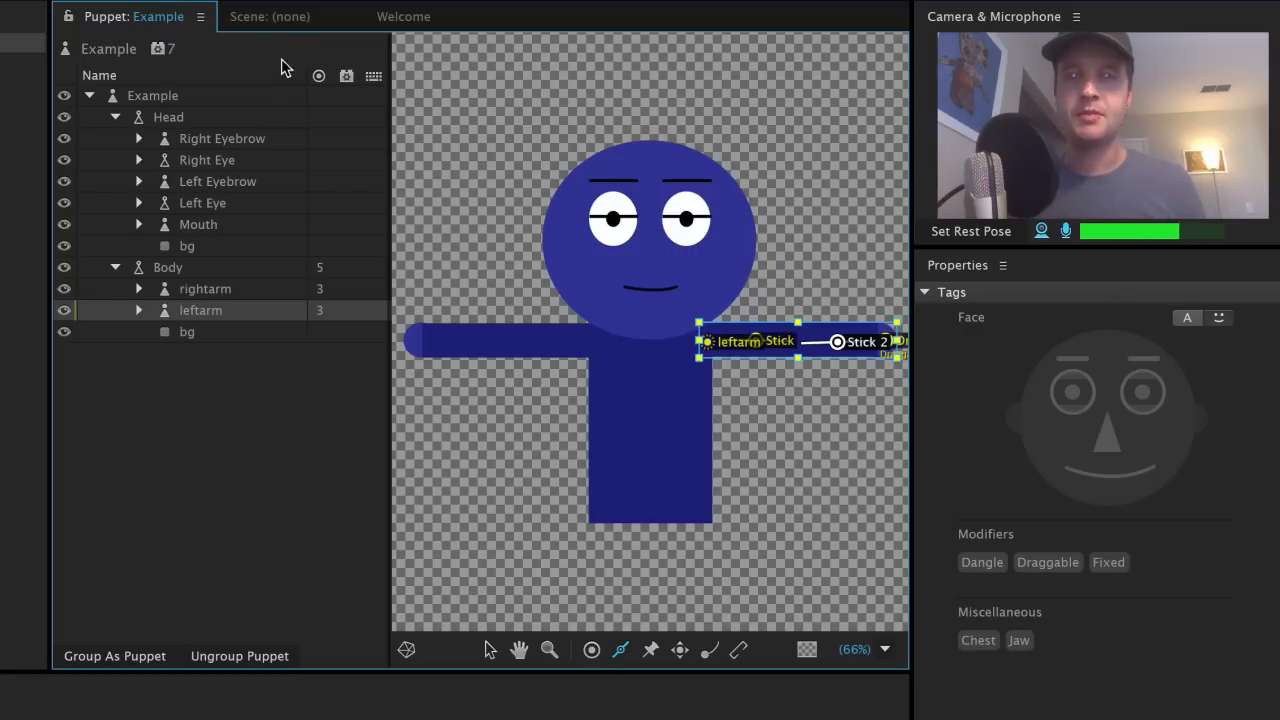
click(281, 14)
double_click(3, 44)
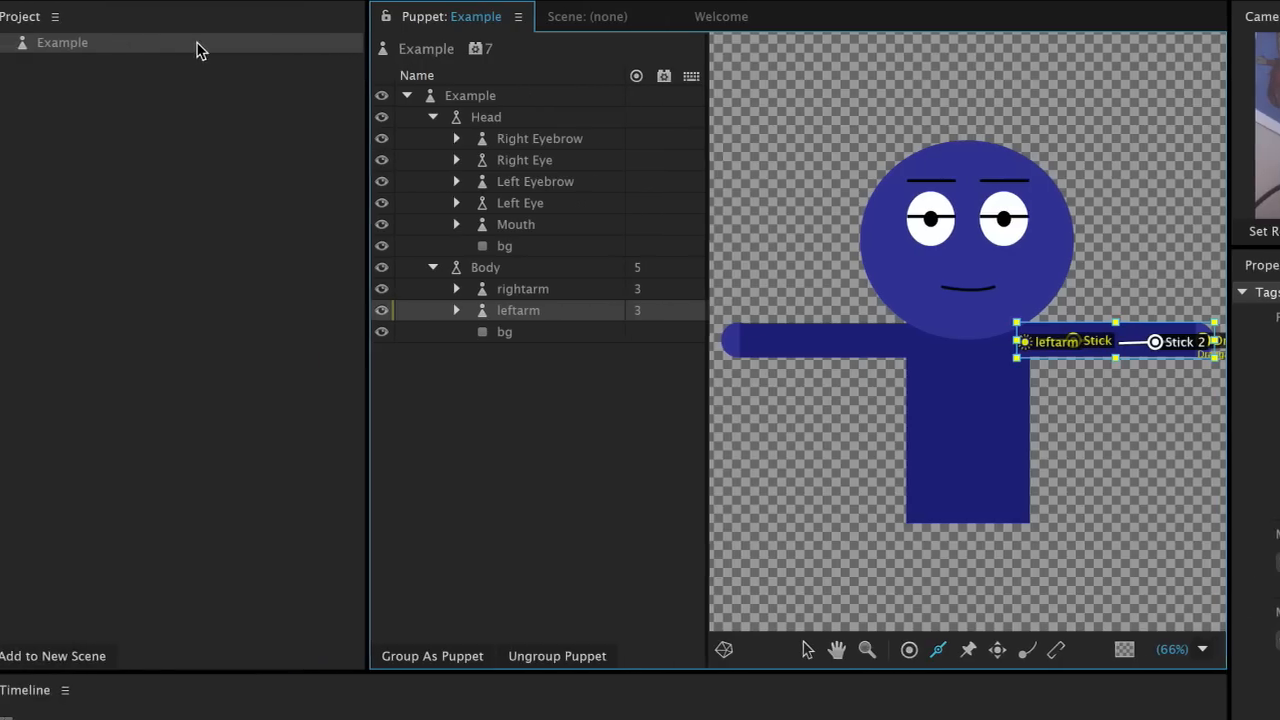
Step: Add the Example puppet to a new scene and set its Transform to 67% scale and Position Y 75
click(110, 657)
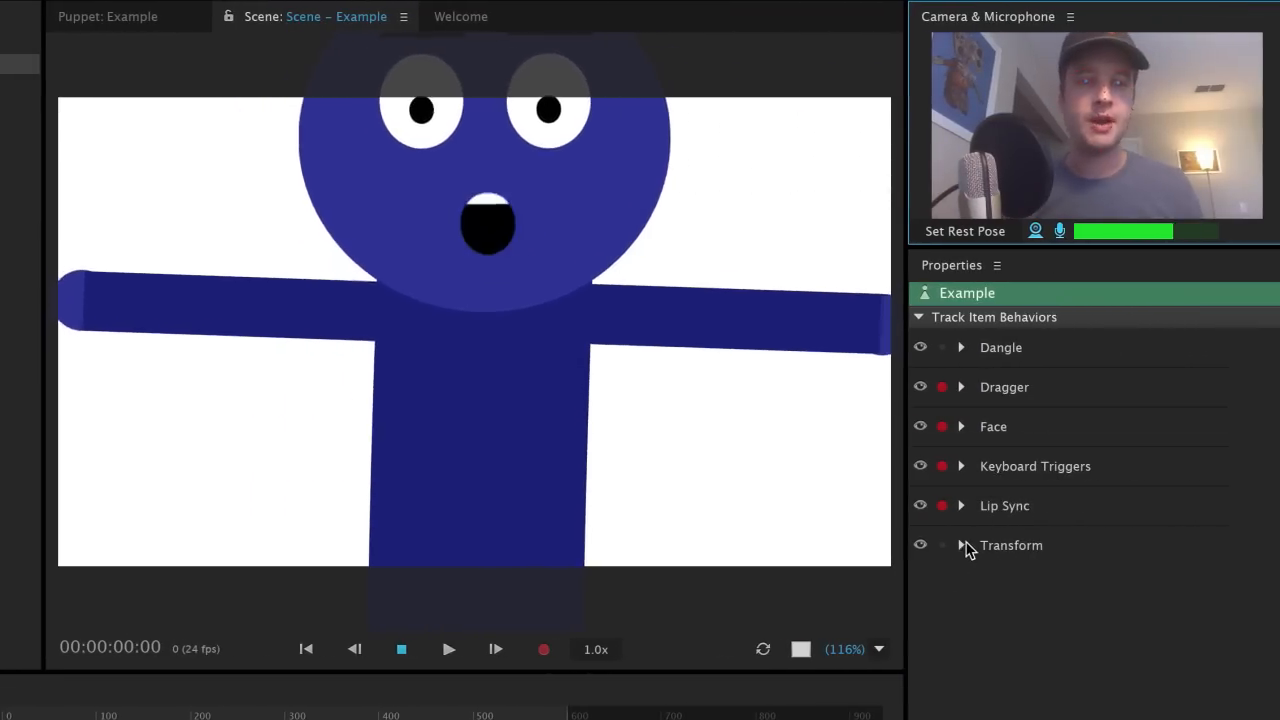
click(965, 546)
click(965, 546)
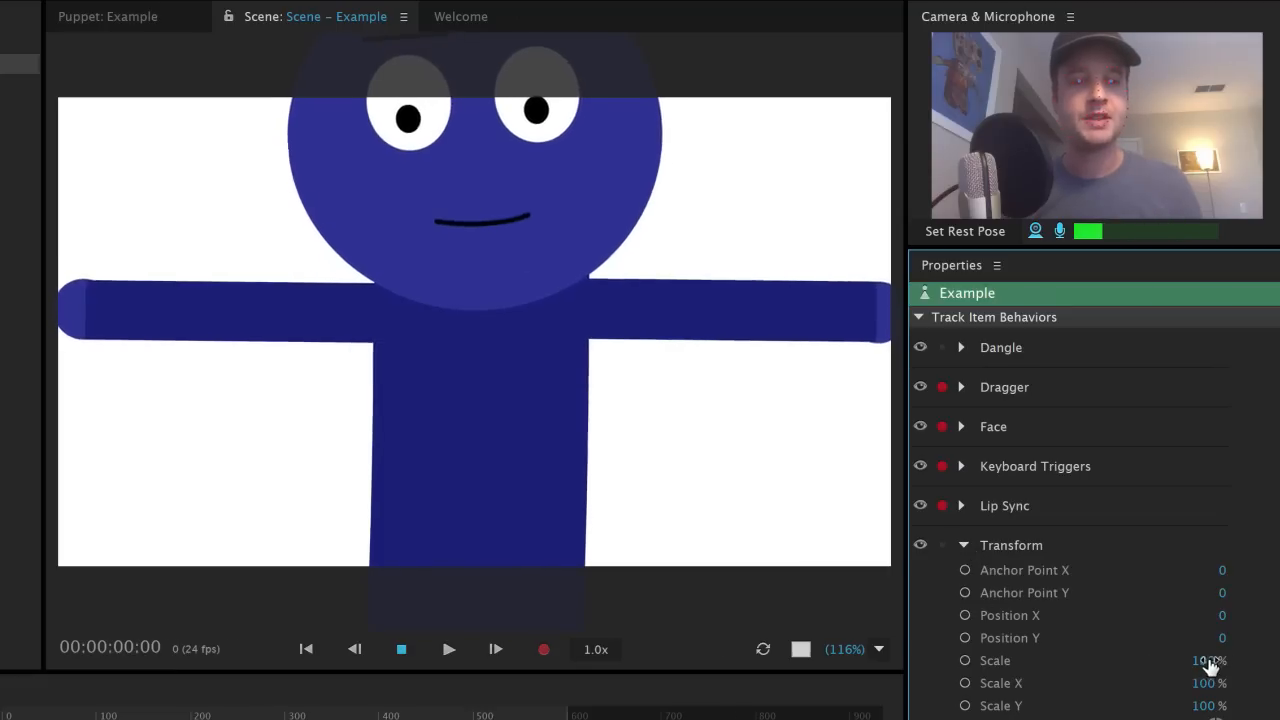
drag(1200, 662, 1184, 667)
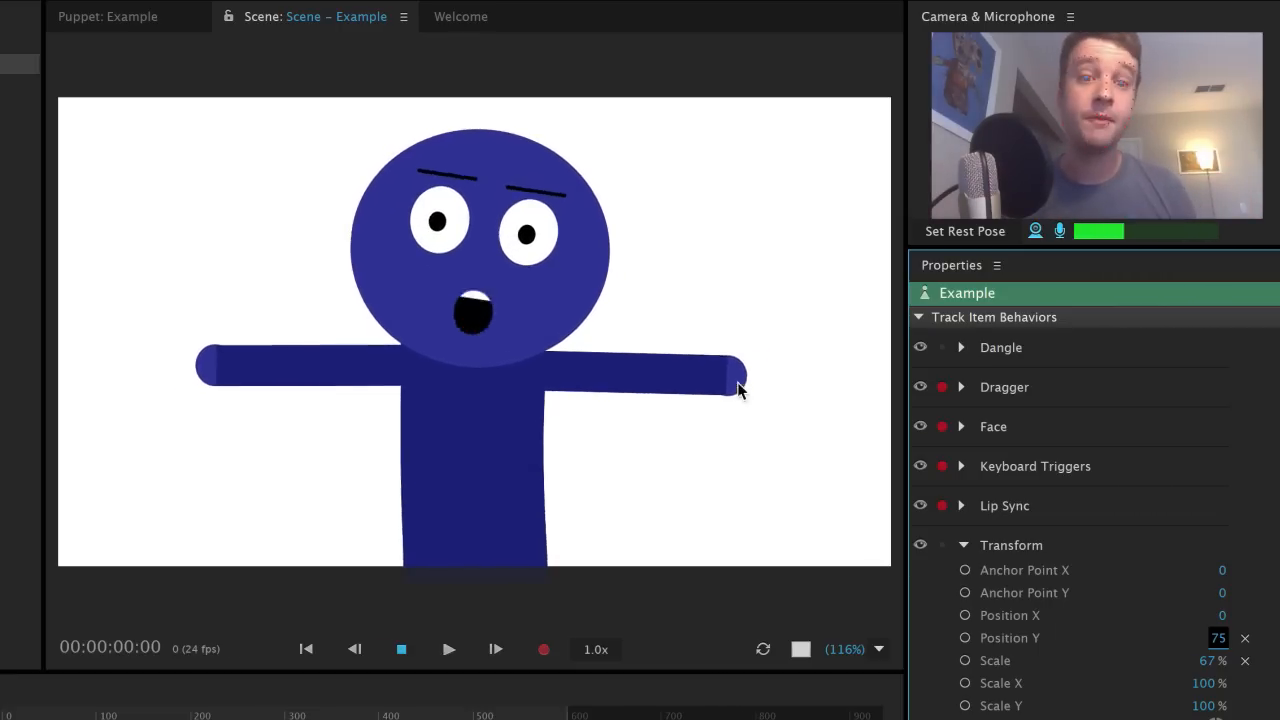
Step: Drag both arms in the scene to test that they bend
drag(738, 388, 720, 457)
mouse_move(621, 492)
mouse_down()
mouse_move(569, 499)
mouse_move(780, 386)
mouse_move(747, 308)
mouse_move(717, 303)
mouse_move(700, 351)
mouse_move(674, 311)
mouse_up()
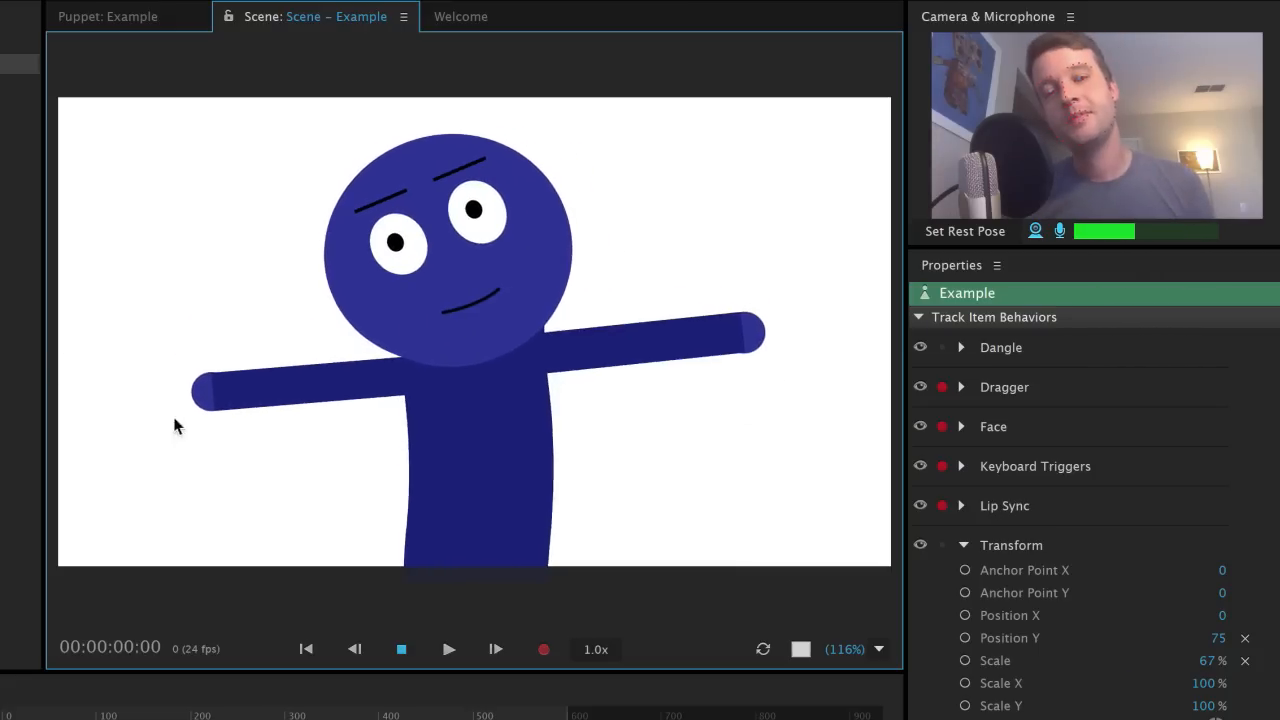
mouse_move(224, 448)
mouse_down()
mouse_move(398, 505)
mouse_move(321, 475)
mouse_move(243, 388)
mouse_move(273, 318)
mouse_move(201, 430)
mouse_move(249, 325)
mouse_move(290, 339)
mouse_move(244, 376)
mouse_move(282, 472)
mouse_move(386, 515)
mouse_up()
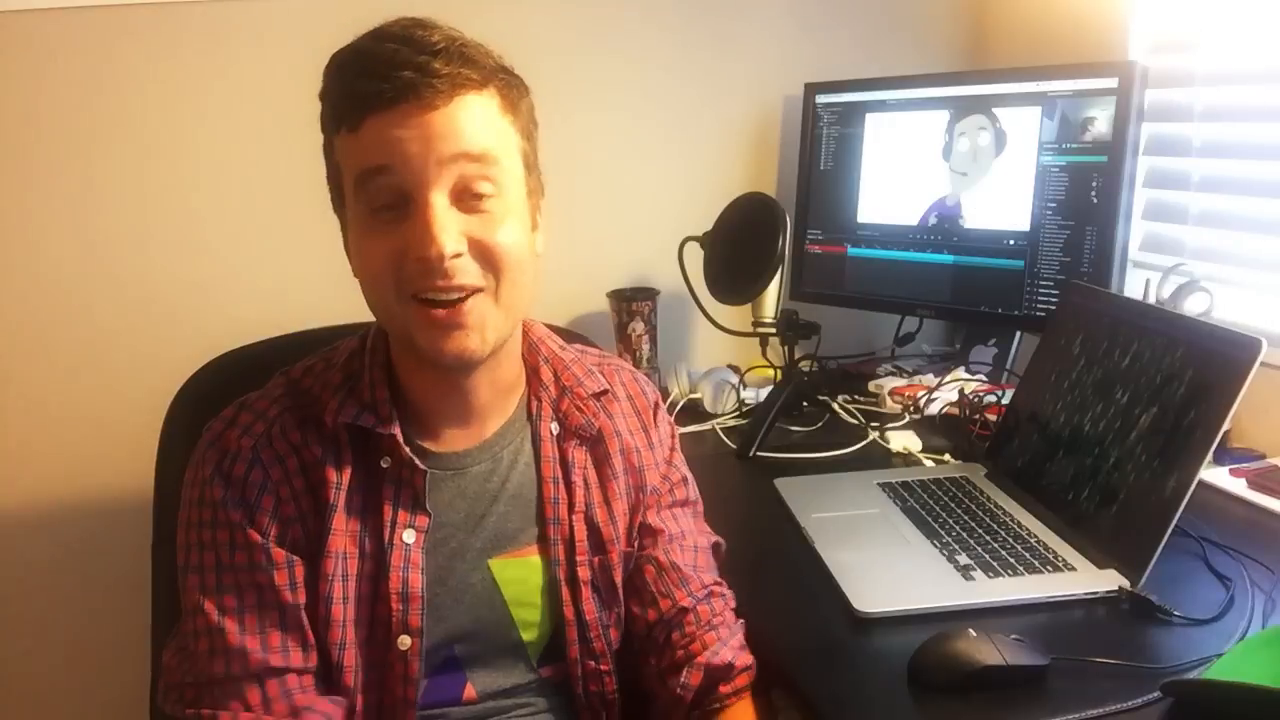